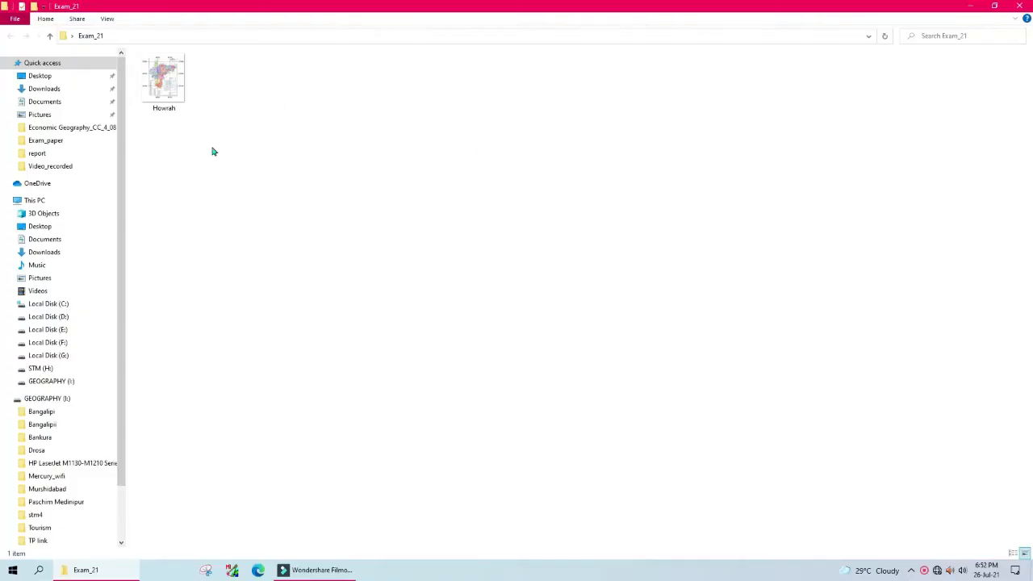
Step: Select the Howrah image, then close the Exam_21 folder window
click(170, 77)
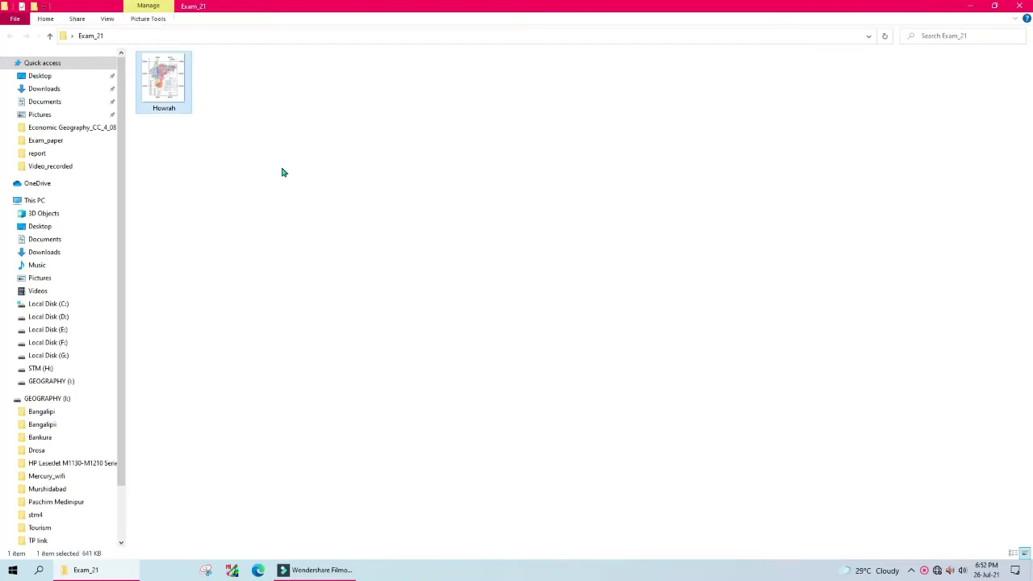
click(1021, 6)
Step: Refresh the desktop, open Exam_21 and create a new folder named with the roll number
right_click(578, 41)
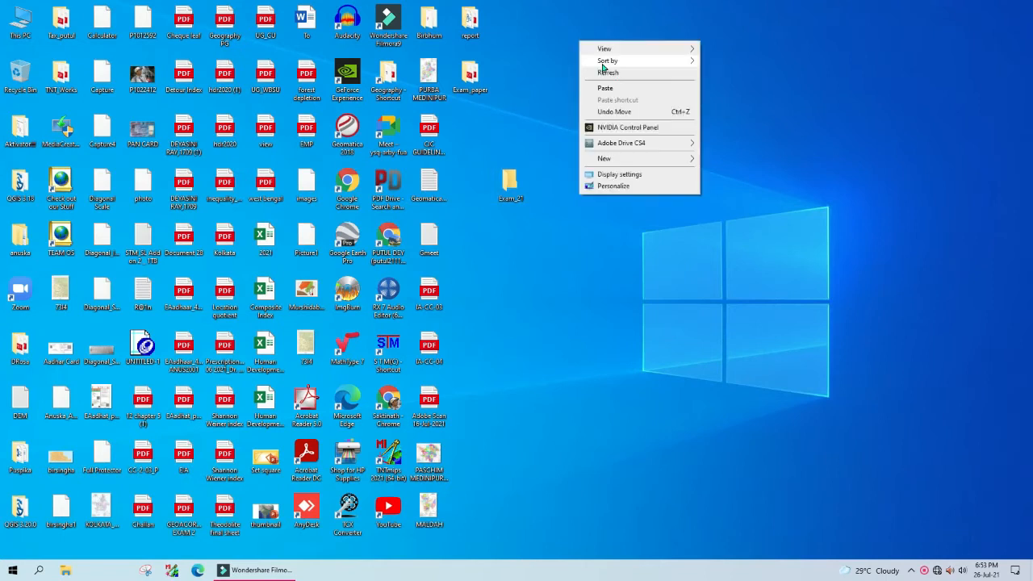
click(615, 74)
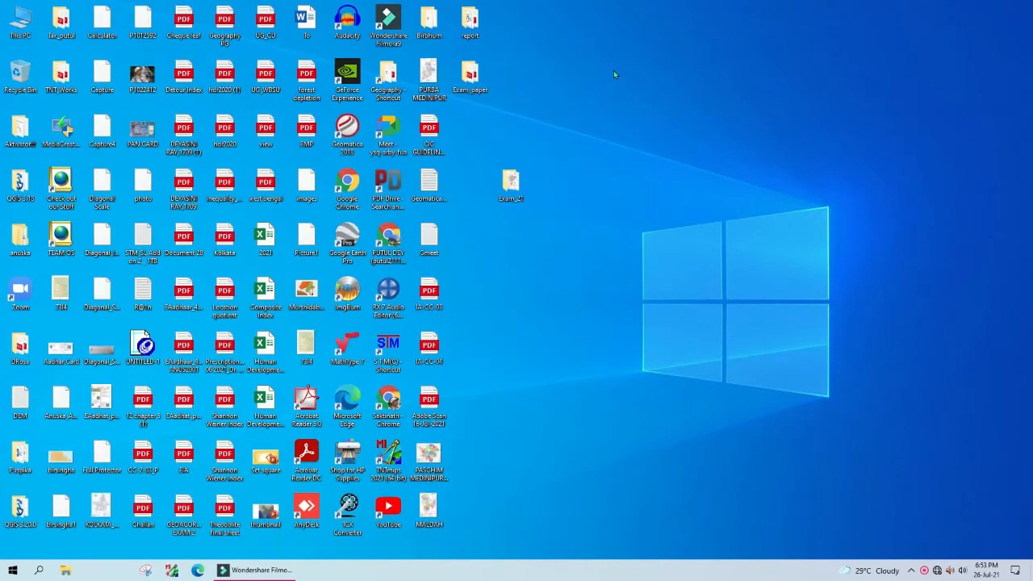
double_click(518, 184)
right_click(251, 106)
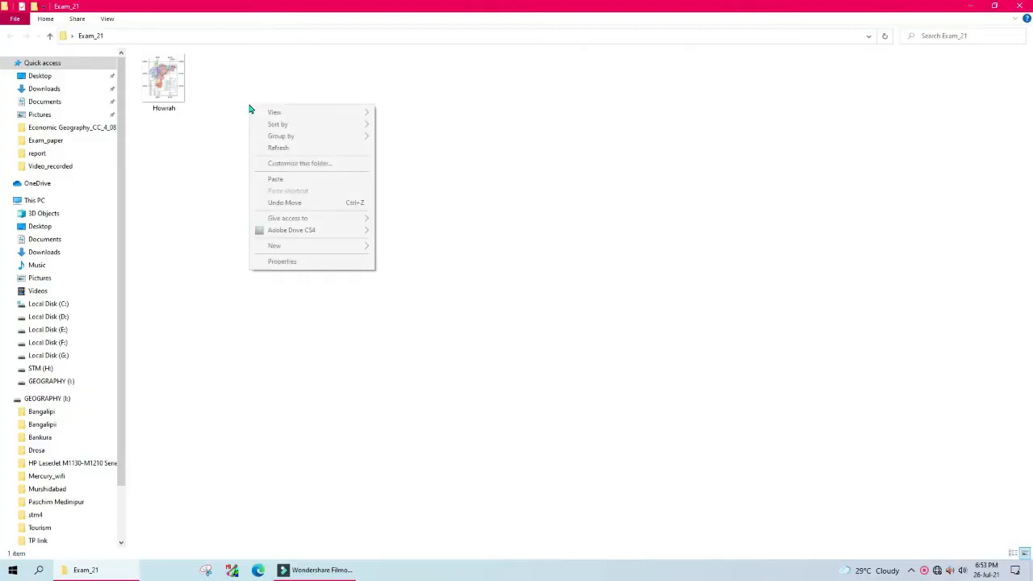
mouse_move(318, 248)
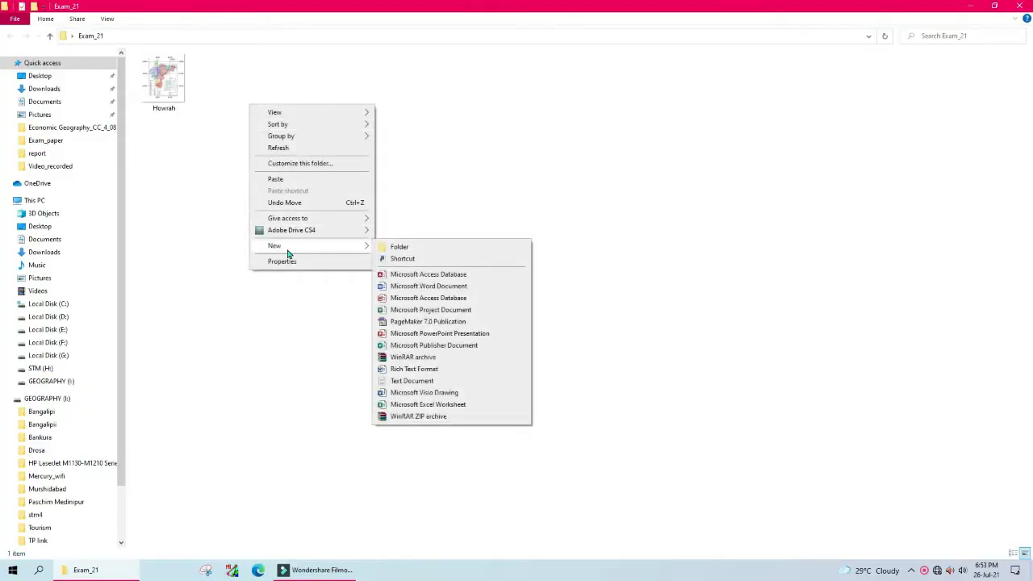
click(398, 247)
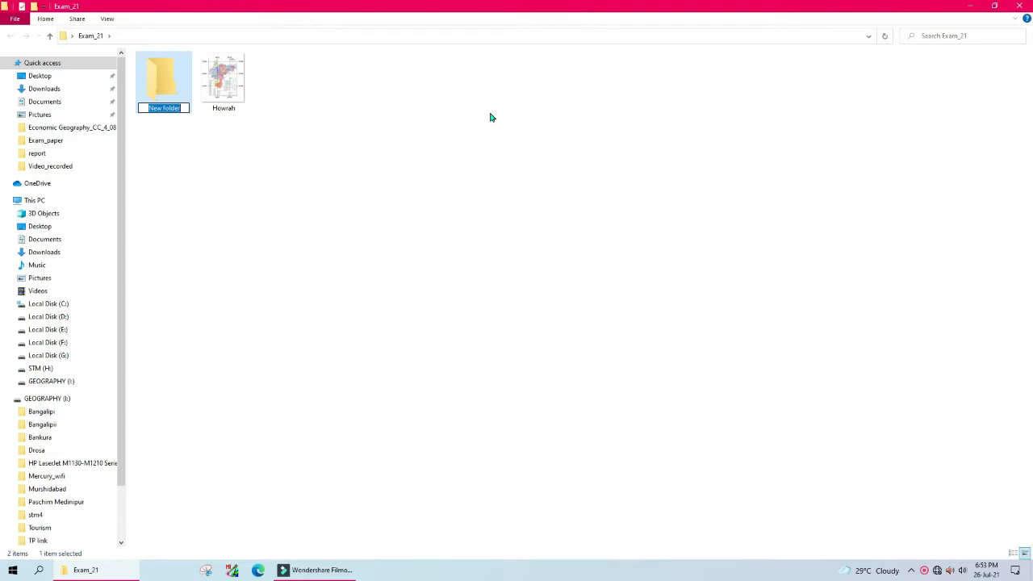
click(502, 143)
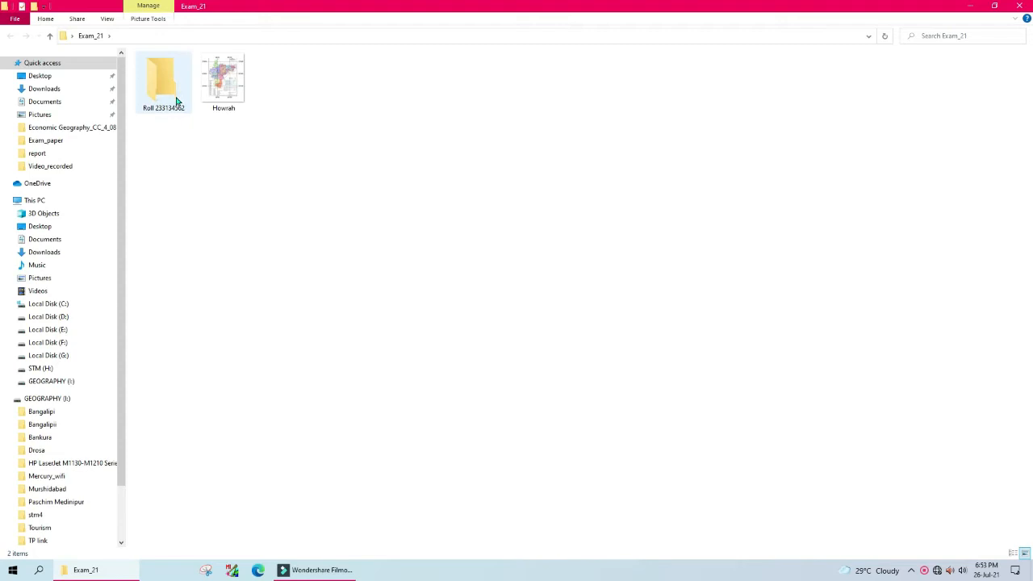
Step: Copy the Howrah image into the roll-number folder, close the window and refresh the desktop
click(236, 82)
right_click(237, 81)
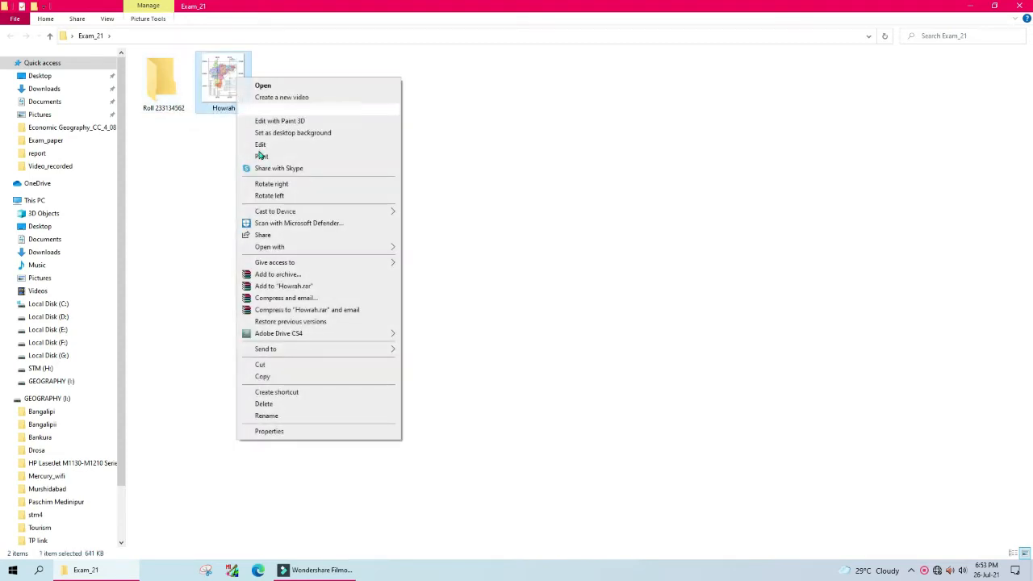
click(271, 377)
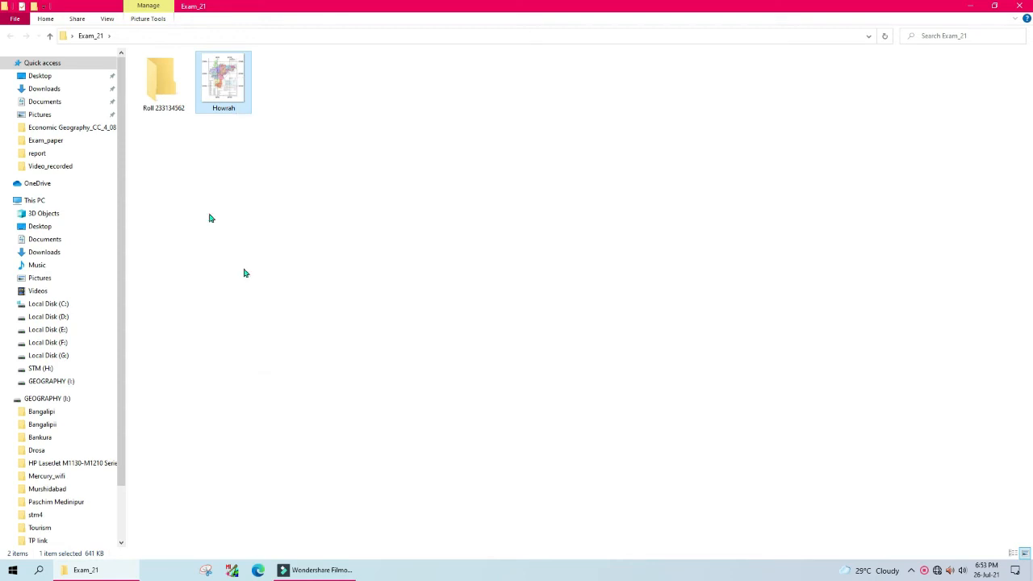
double_click(158, 82)
right_click(296, 134)
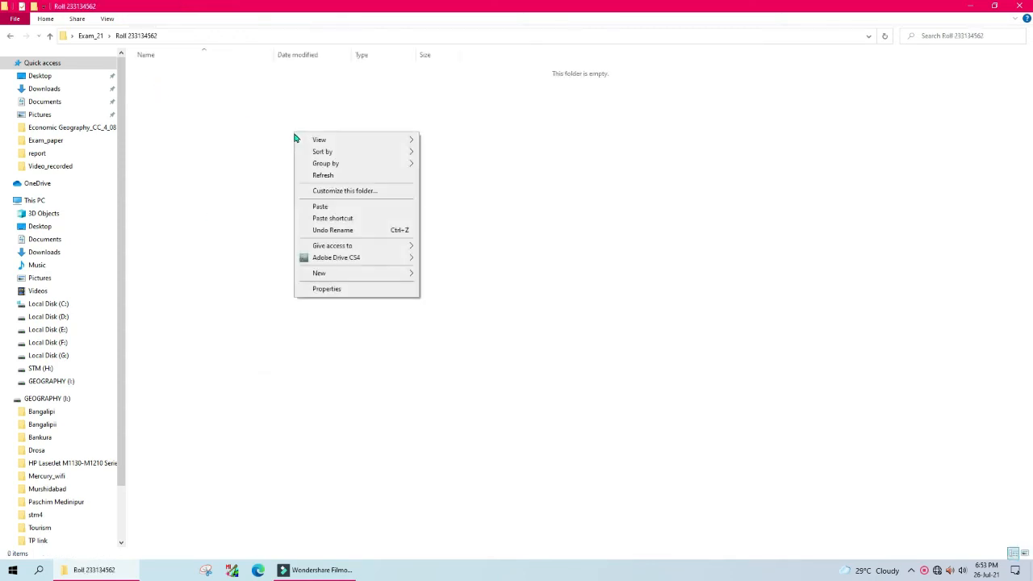
click(331, 202)
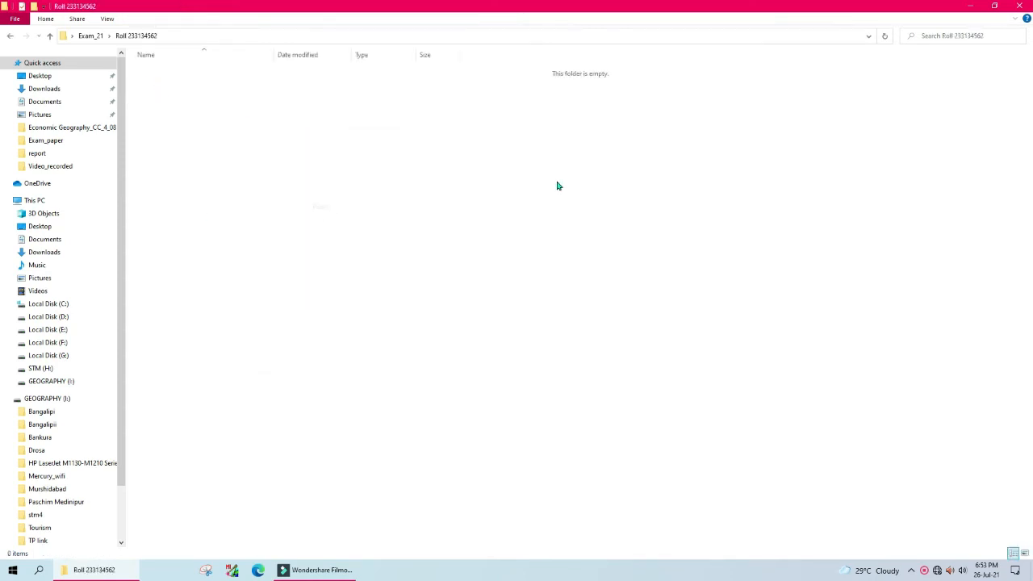
click(291, 187)
click(1020, 7)
right_click(595, 86)
click(629, 119)
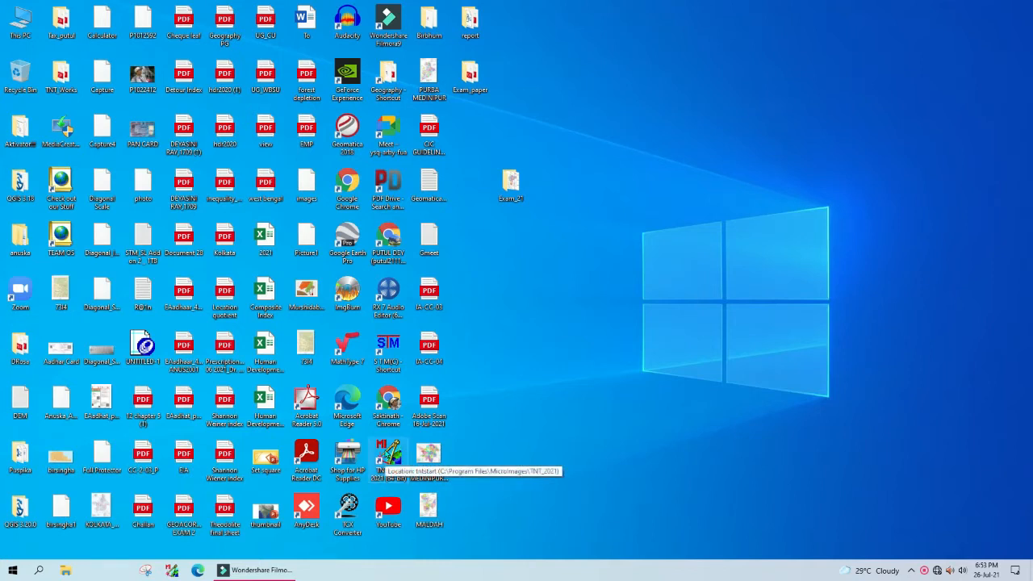
Step: Launch TNTmips Free 2021 from the desktop and position its main window
double_click(390, 457)
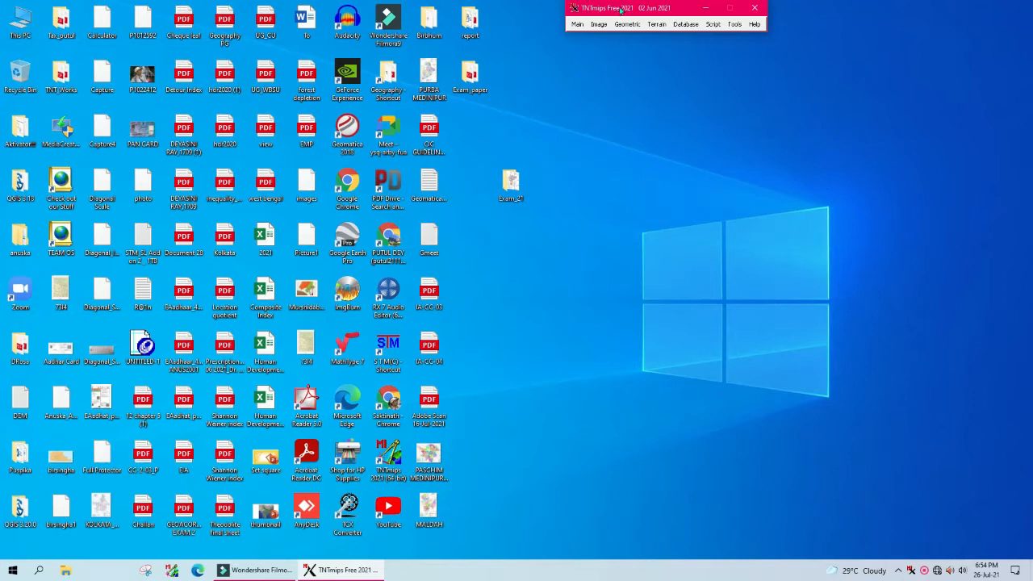
drag(621, 11, 609, 48)
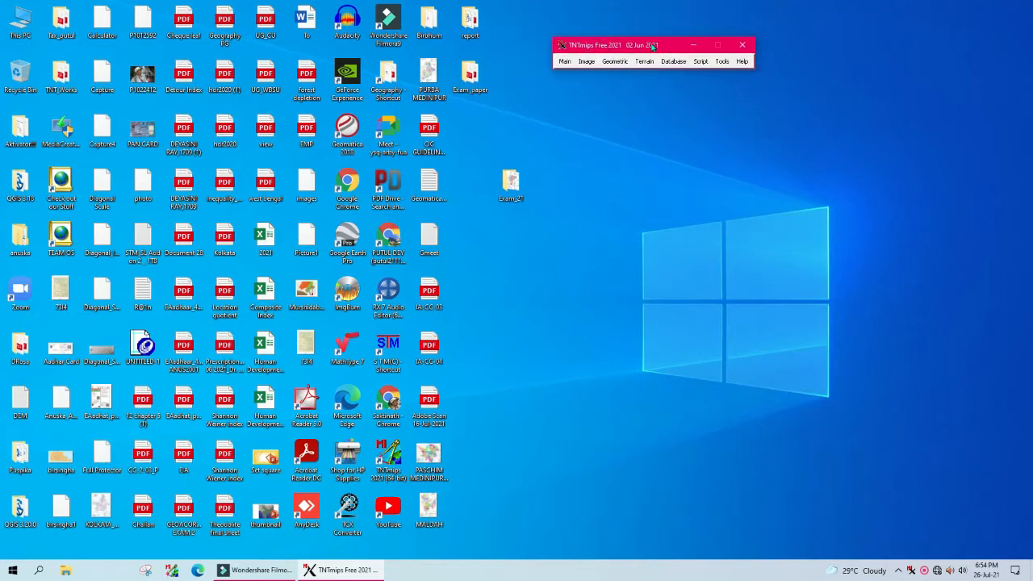
click(565, 62)
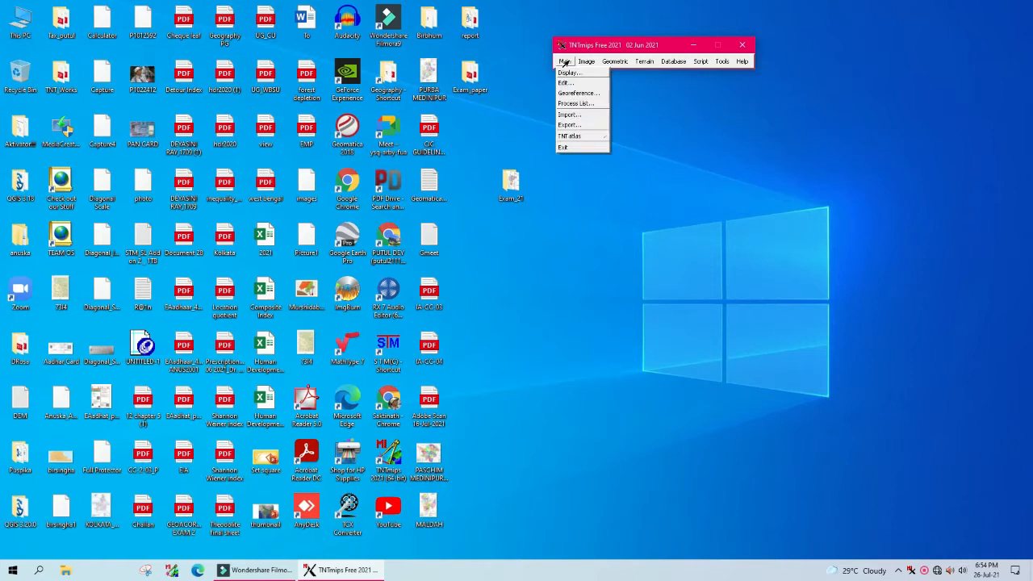
Step: In Import, pick Howrah.jpeg from Desktop > Exam_21 > roll-number folder as the file to import
click(565, 114)
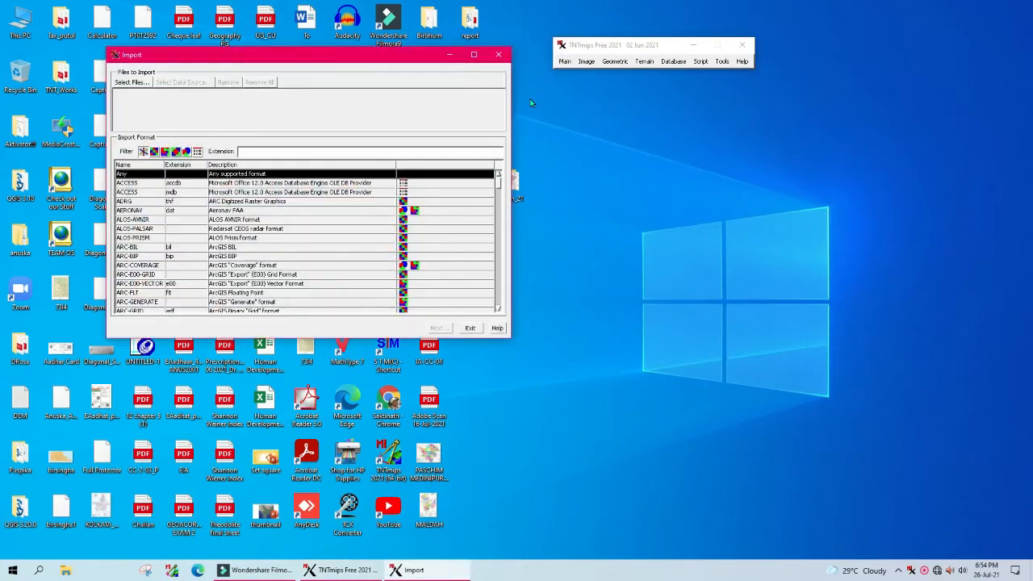
click(130, 83)
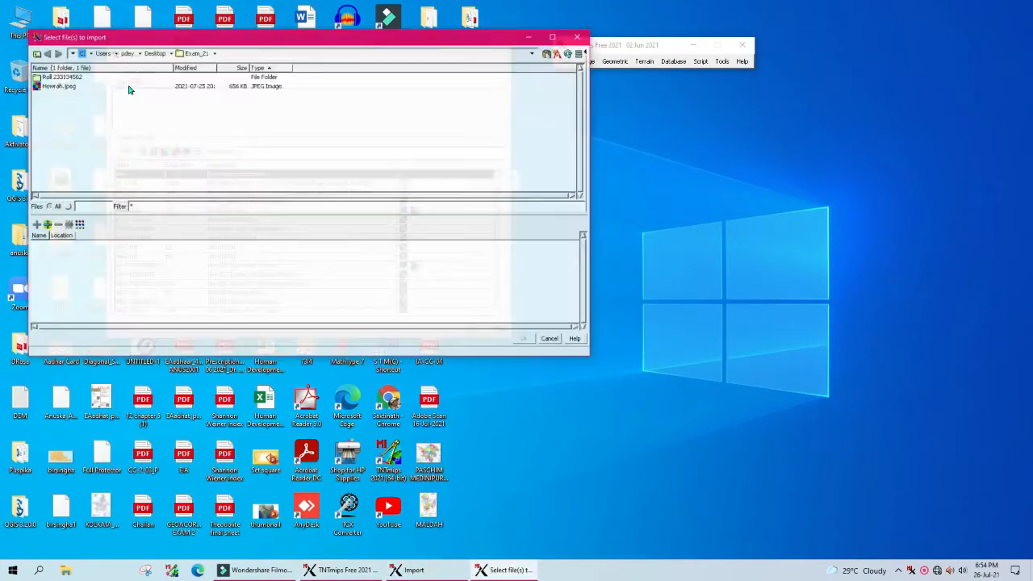
click(154, 52)
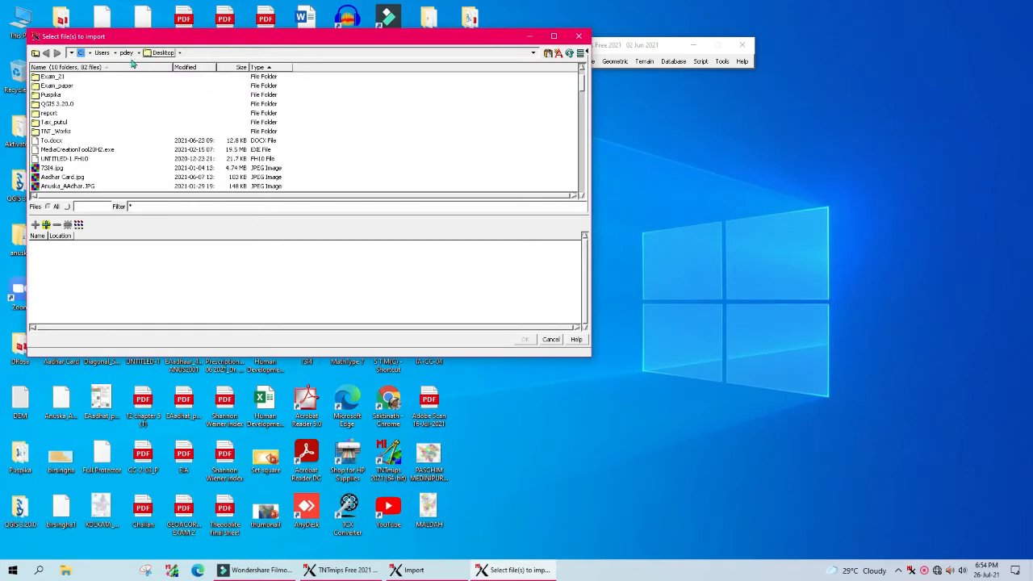
double_click(37, 76)
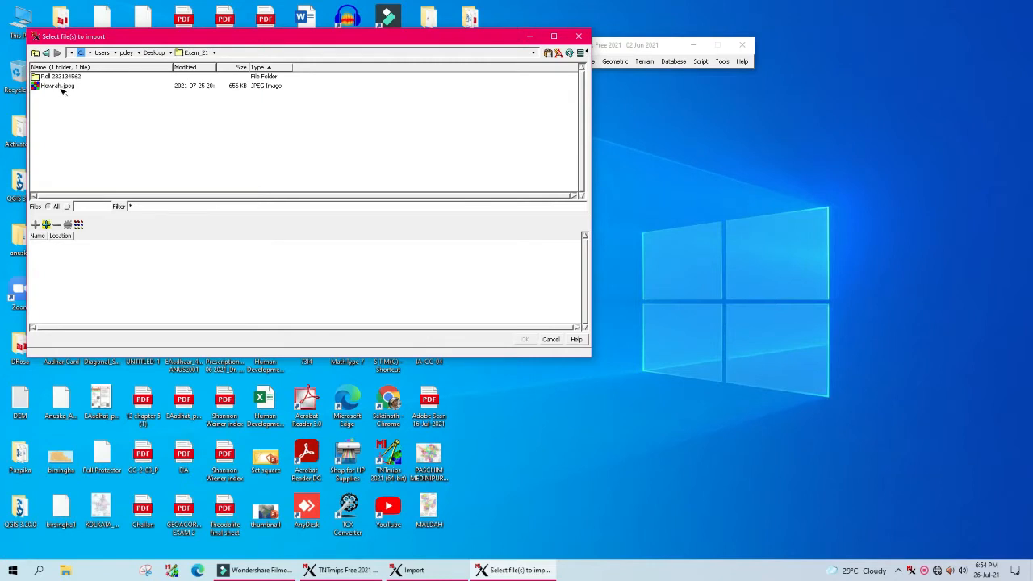
double_click(36, 78)
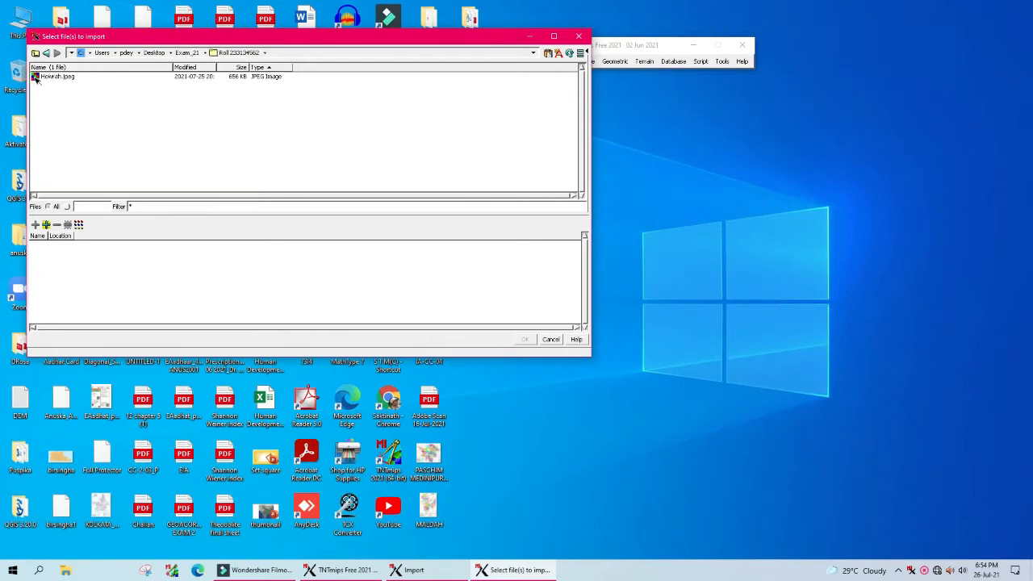
double_click(36, 78)
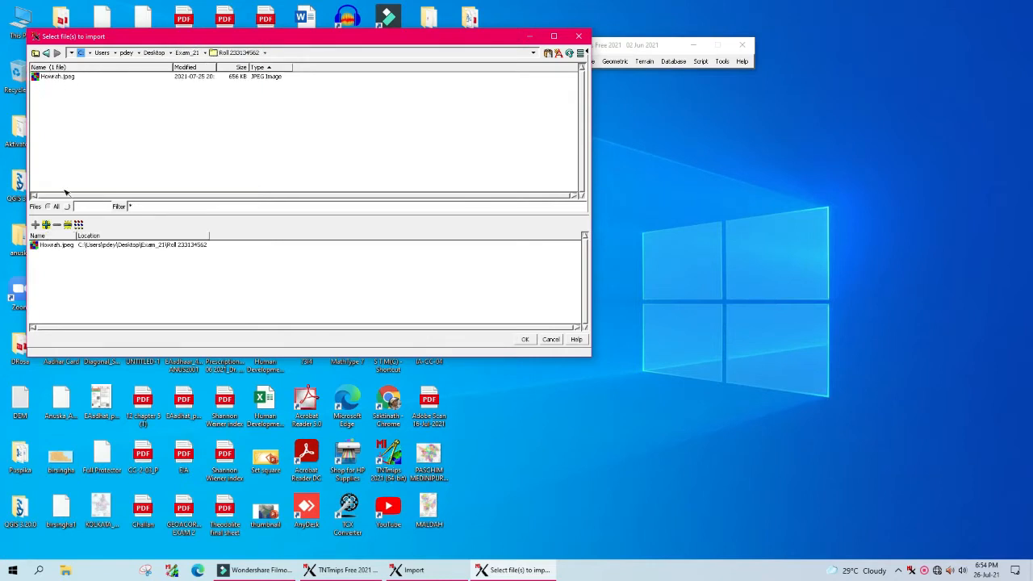
click(45, 248)
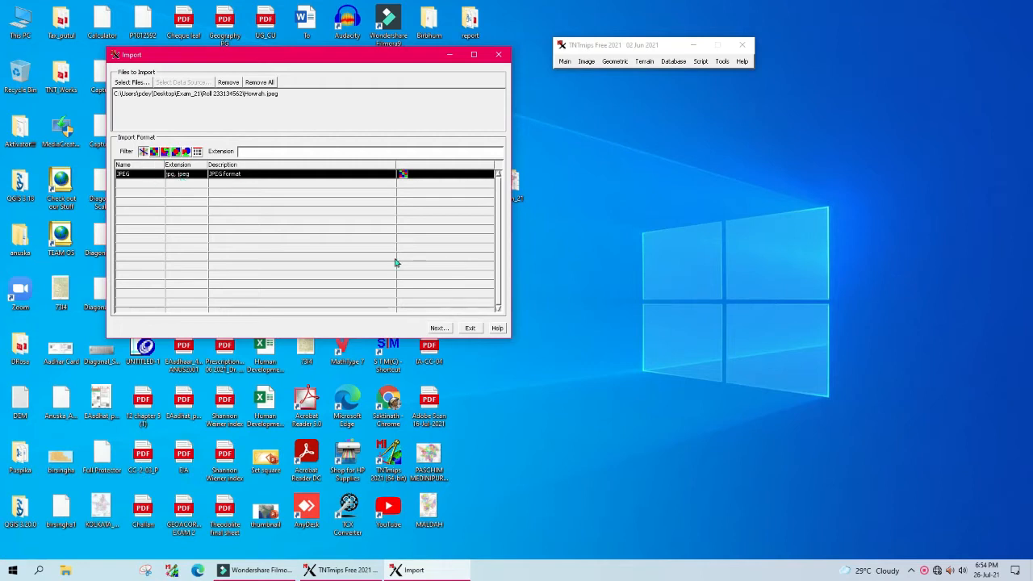
Step: Accept the JPEG import settings and create the Howrah.rvc project file in the roll-number folder
click(440, 328)
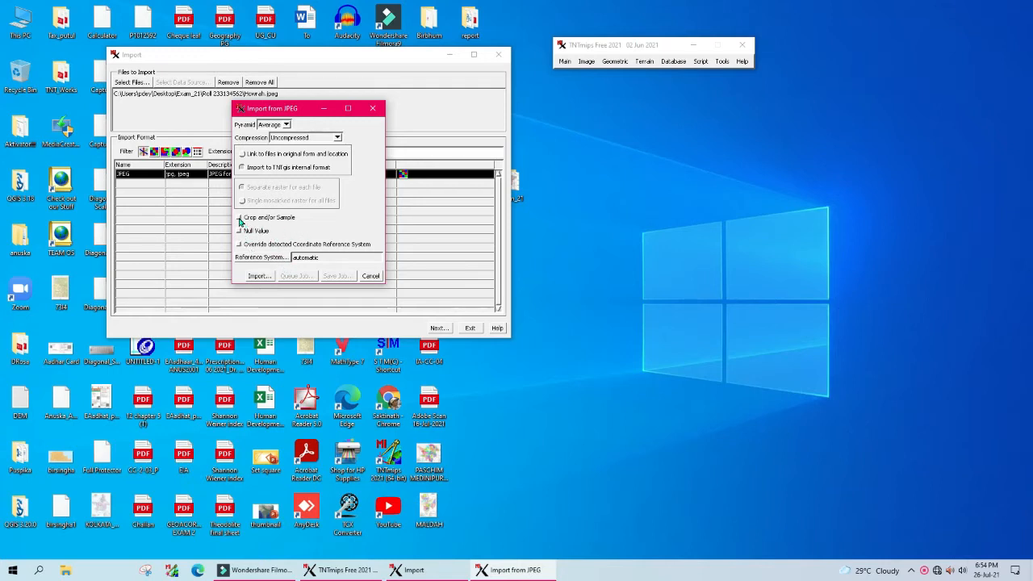
click(263, 280)
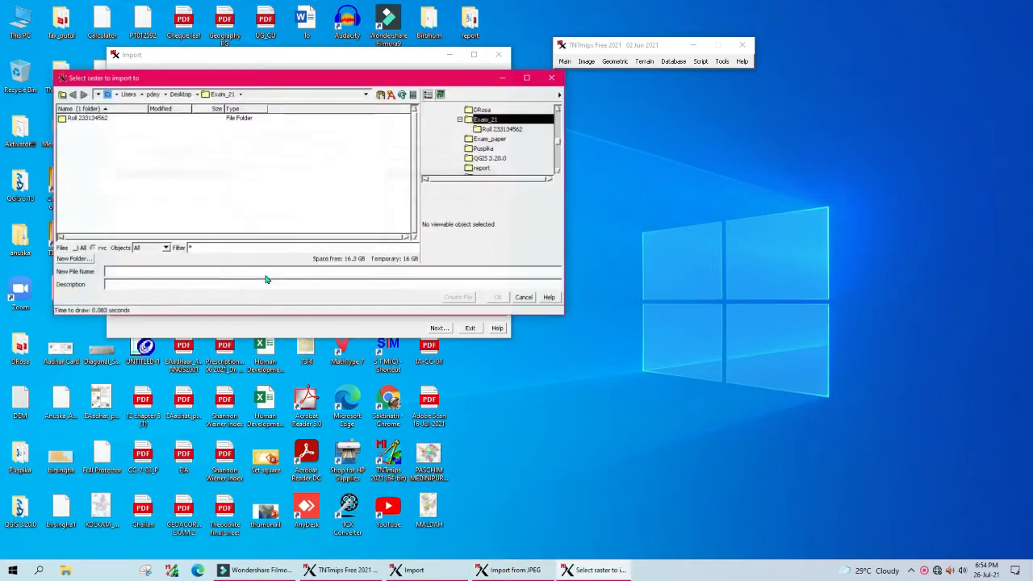
double_click(73, 118)
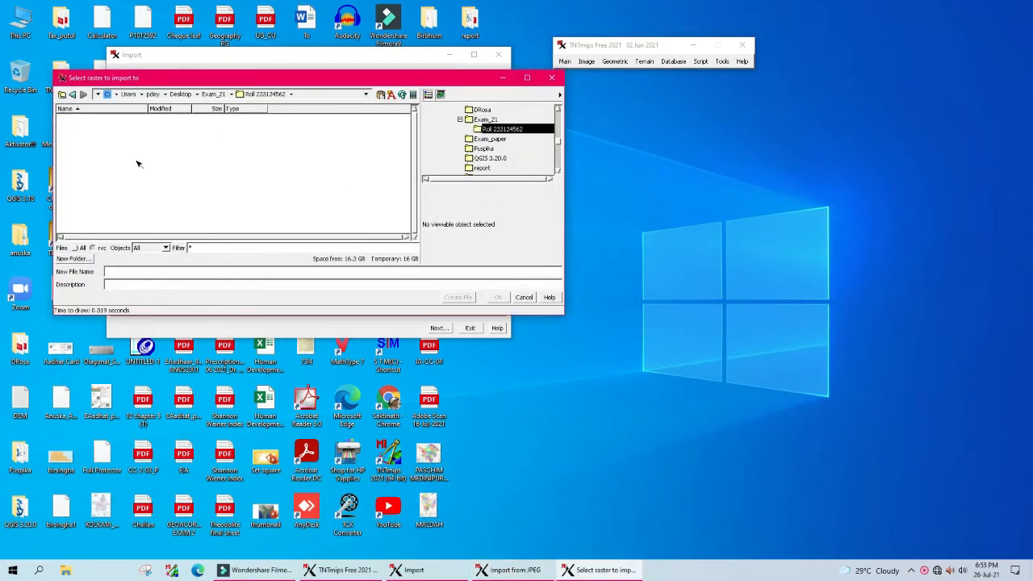
click(115, 274)
text(Howrah)
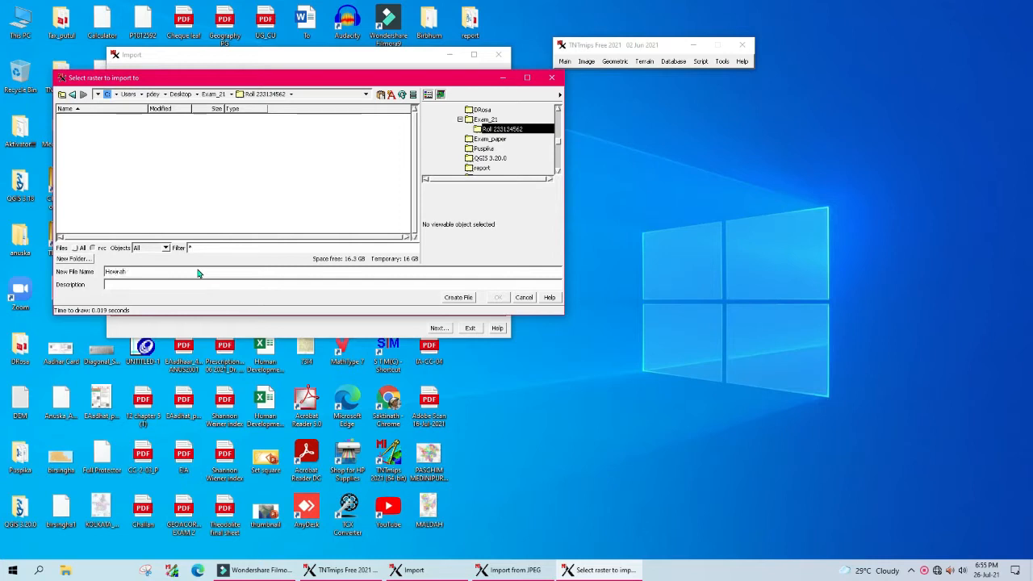
click(460, 298)
Step: Crop the Howrah map's top and bottom margins to rows 151–2284 and run the import
click(496, 298)
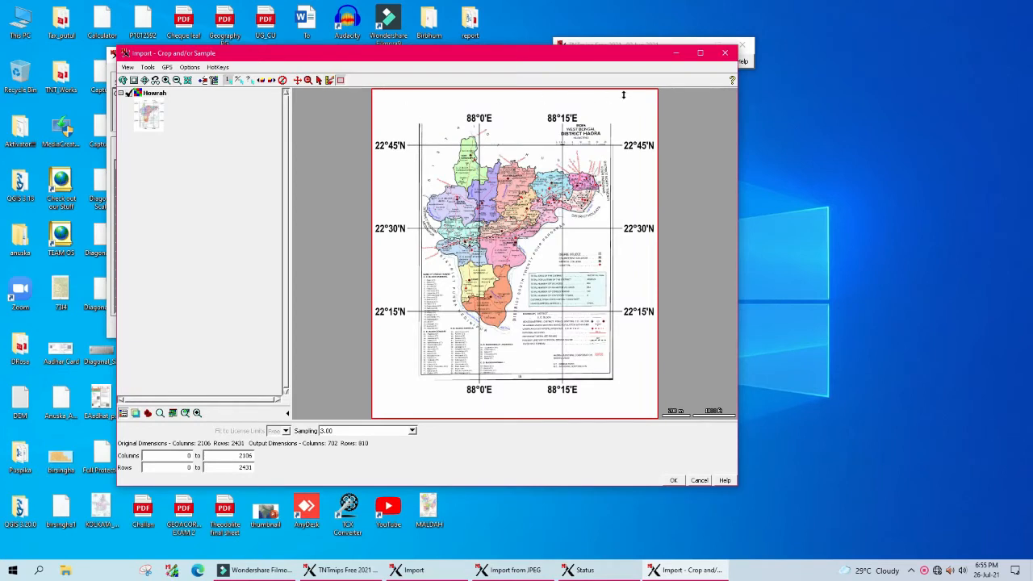
drag(652, 93, 657, 101)
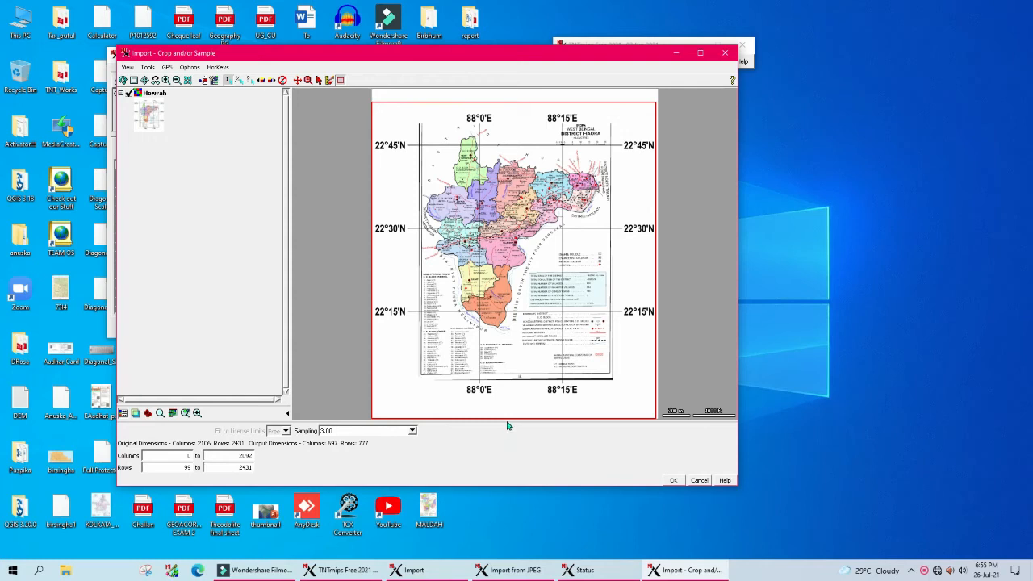
drag(507, 418, 507, 402)
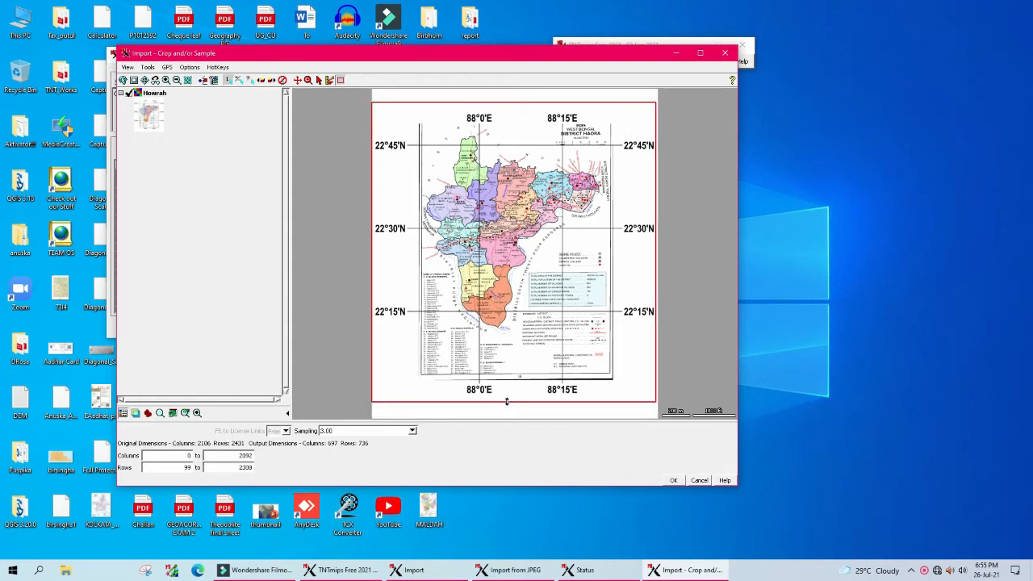
drag(507, 401, 507, 398)
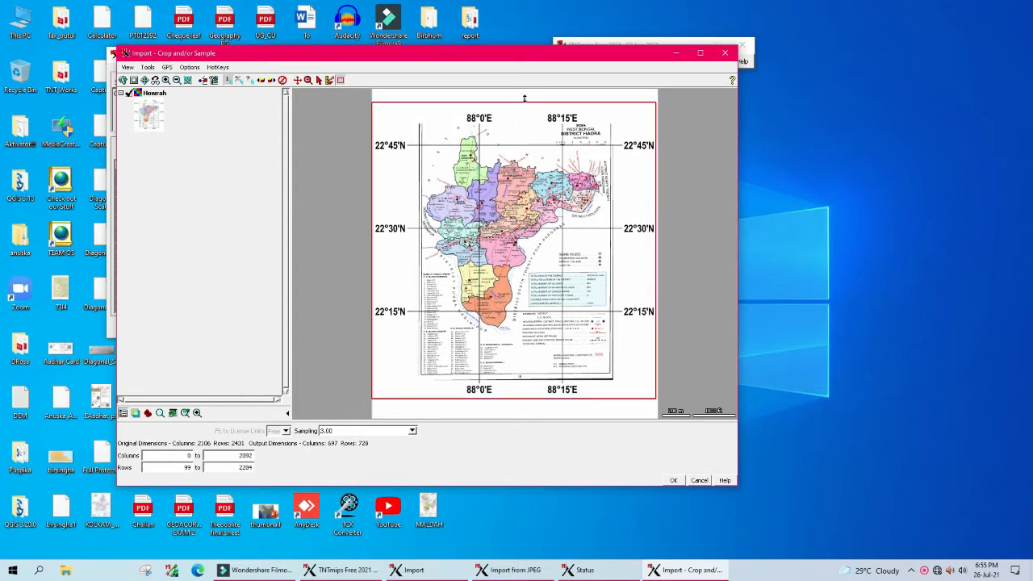
drag(524, 105, 524, 109)
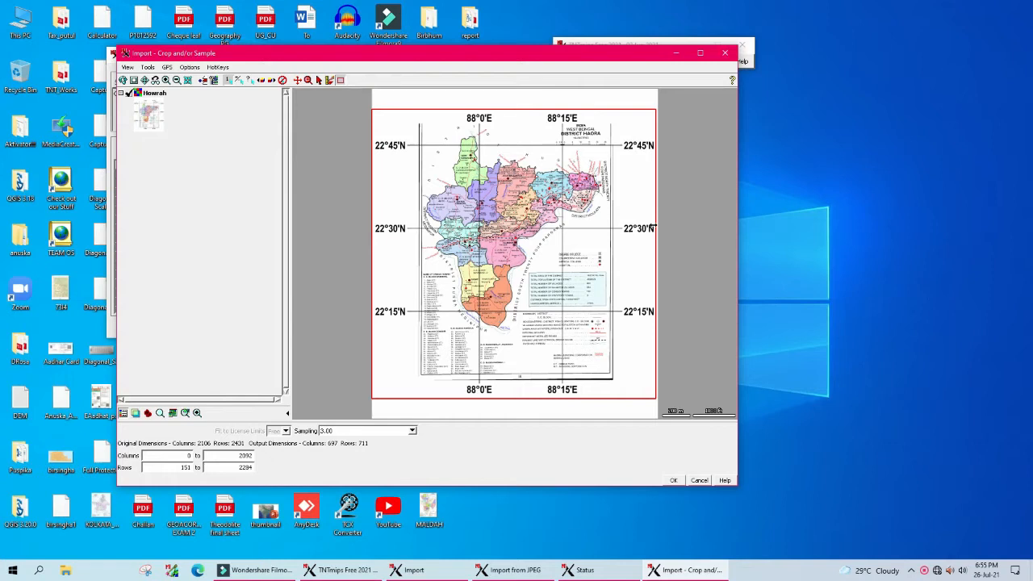
click(674, 481)
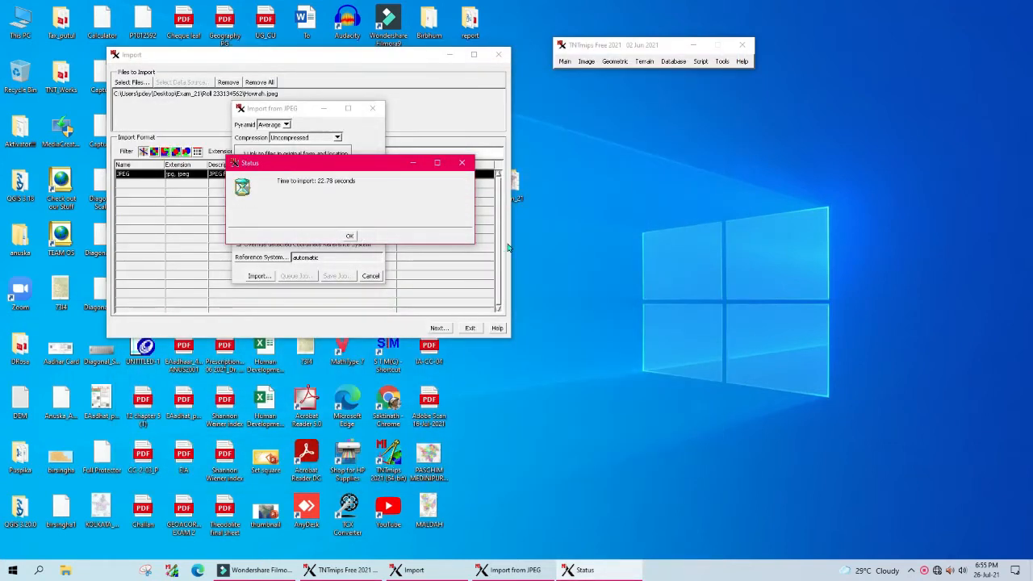
Step: Dismiss the 22.78-second import report, exit Import, and open the Georeference window
click(350, 237)
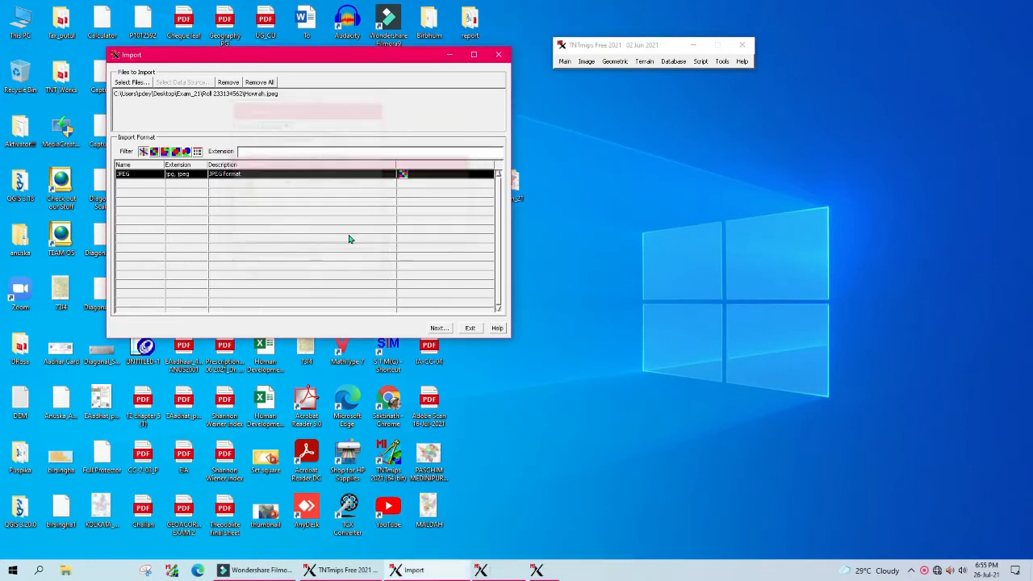
click(469, 330)
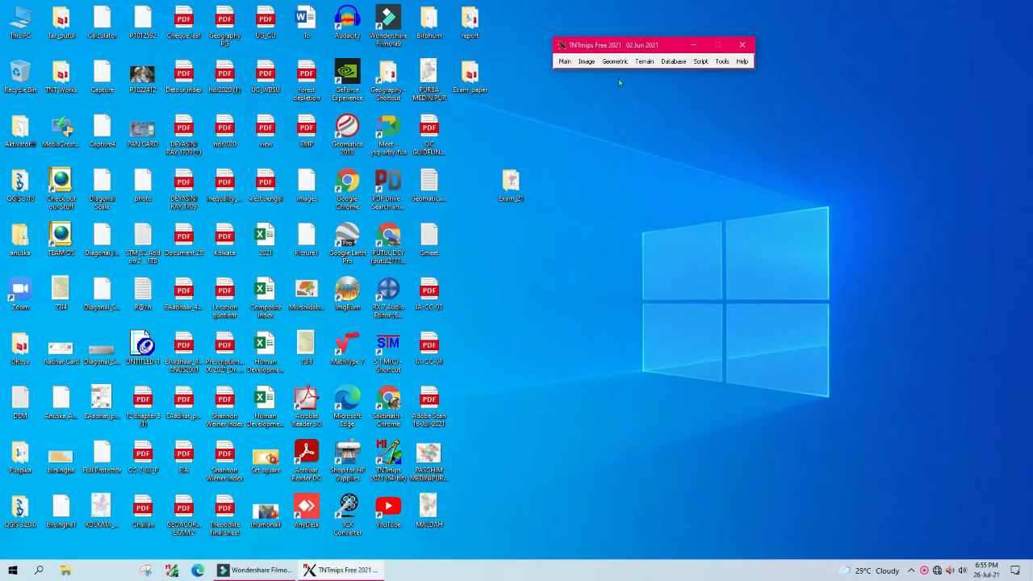
click(560, 62)
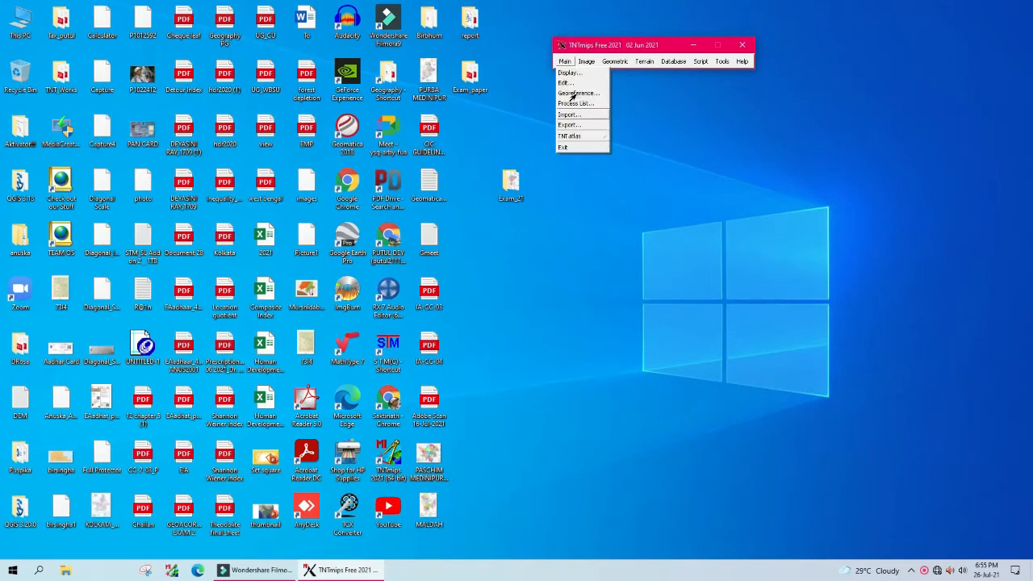
click(575, 94)
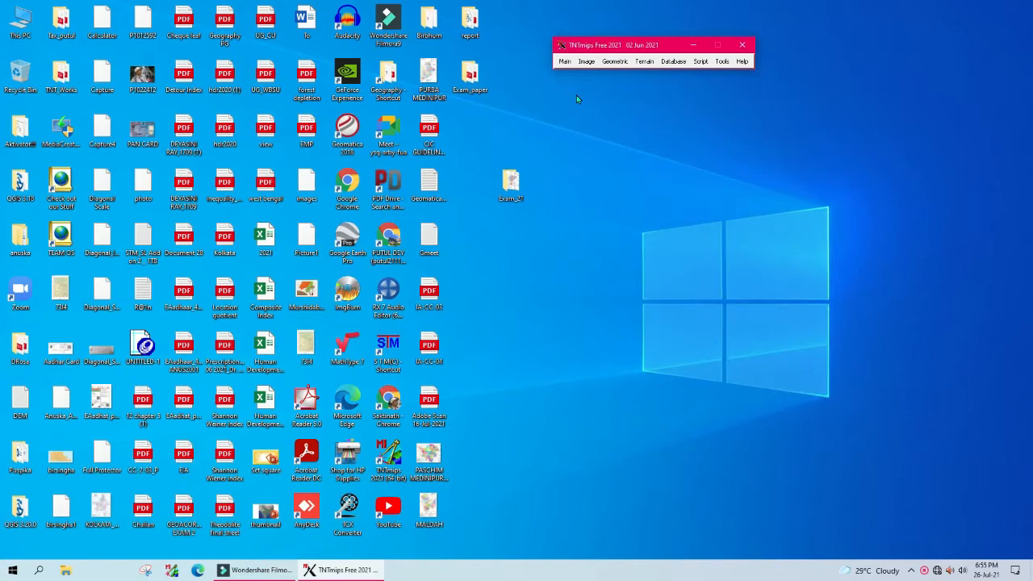
drag(576, 95, 360, 150)
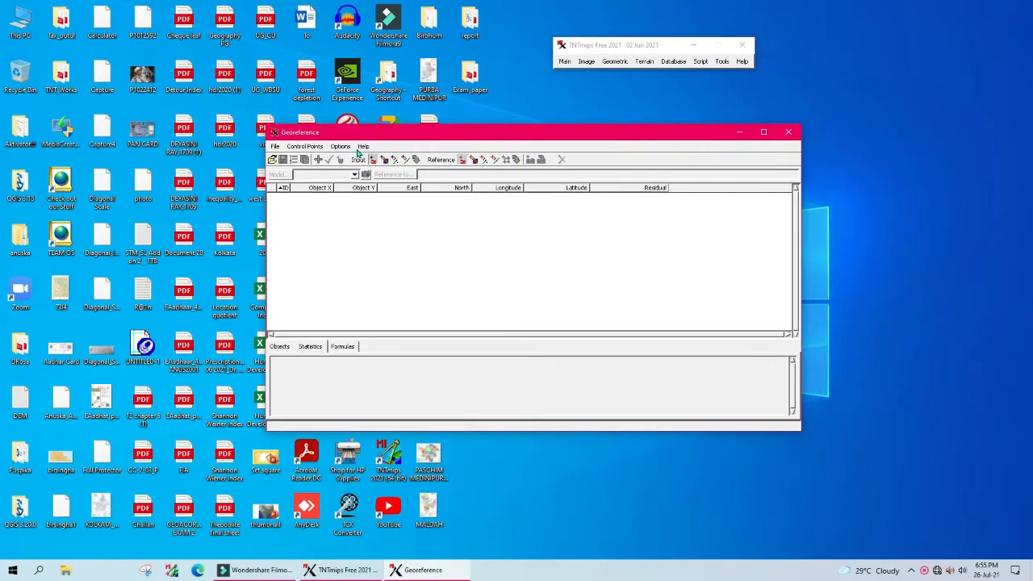
Step: Load the Howrah raster from Howrah.rvc for georeferencing
click(275, 147)
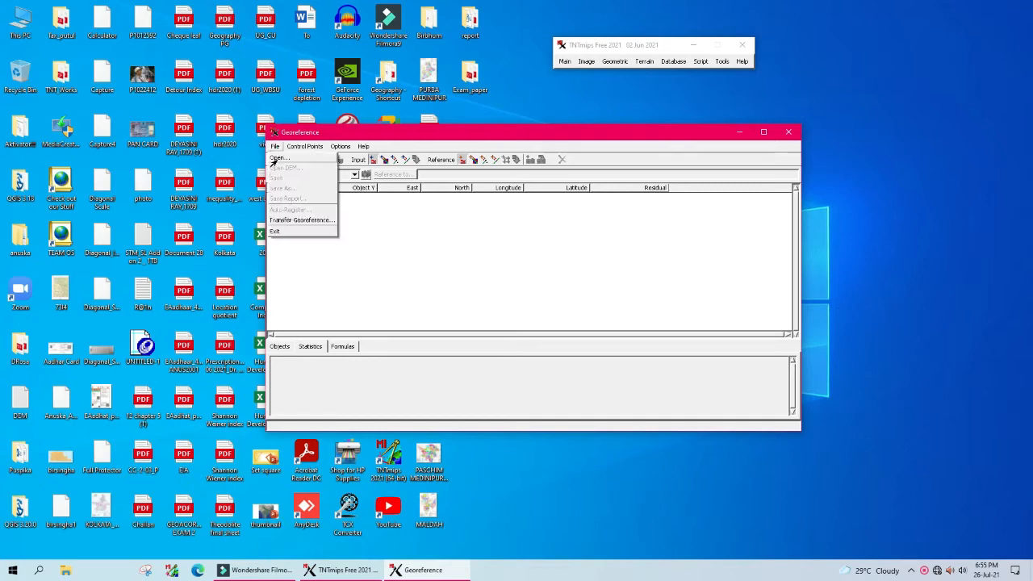
click(277, 158)
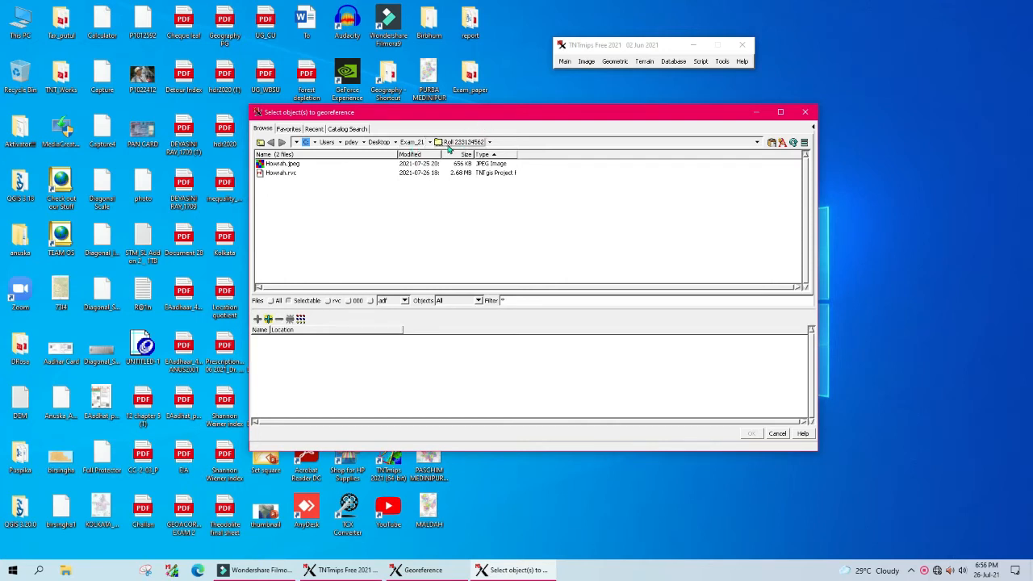
double_click(262, 173)
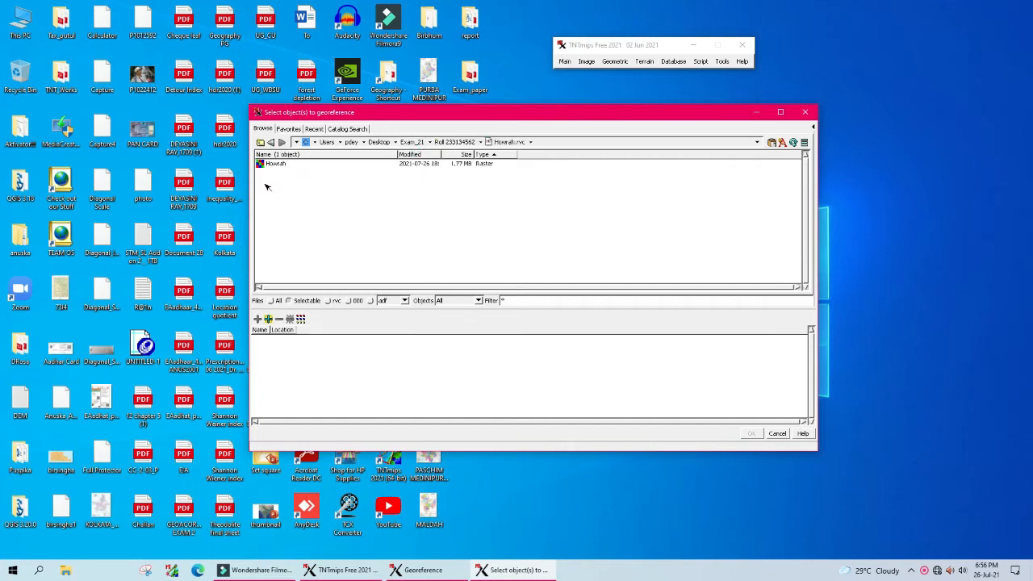
click(261, 163)
click(752, 435)
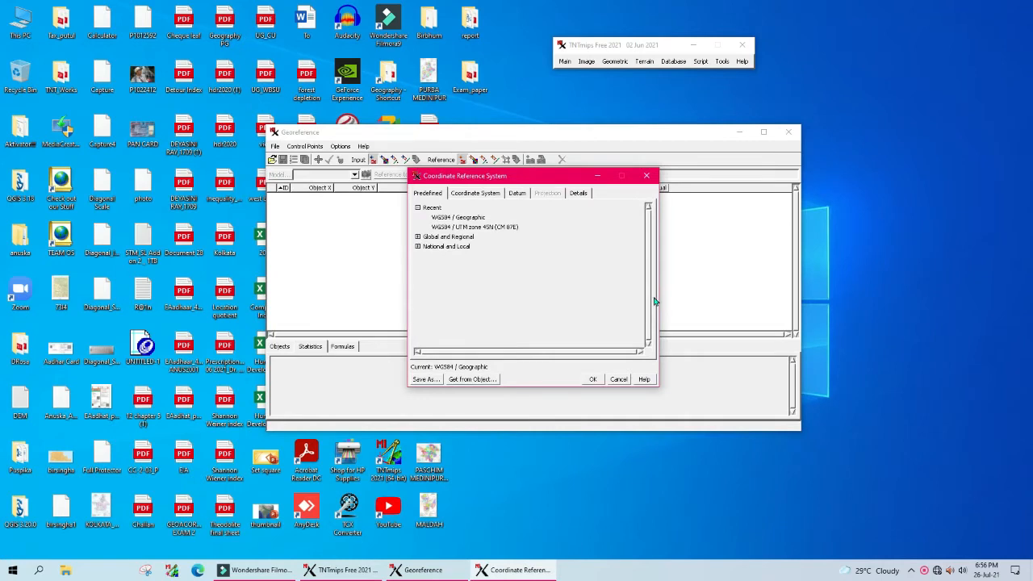
Step: Set the coordinate reference system to Geographic 2D longitude/latitude in degrees
click(448, 218)
click(418, 237)
click(426, 246)
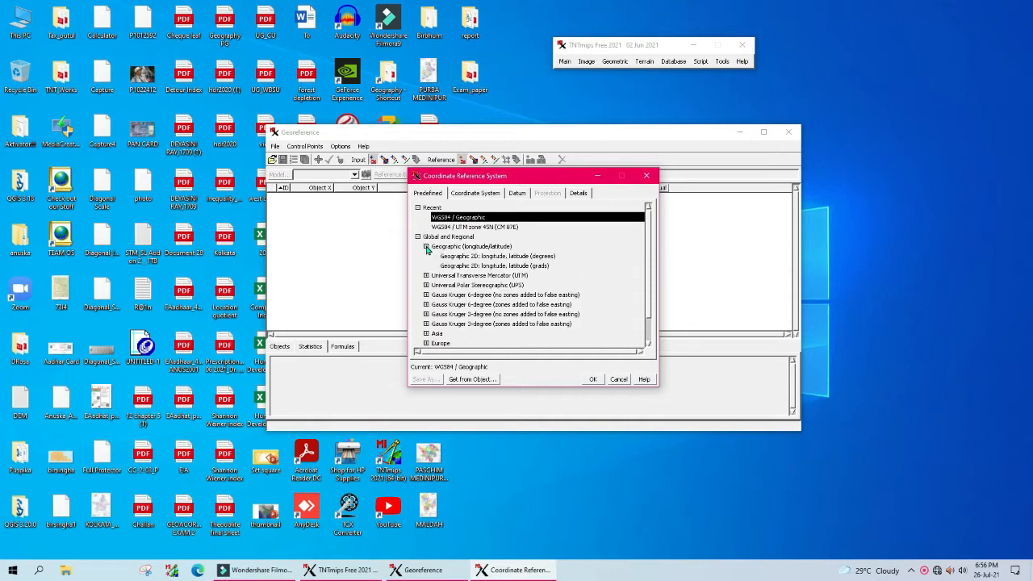
click(474, 257)
click(594, 379)
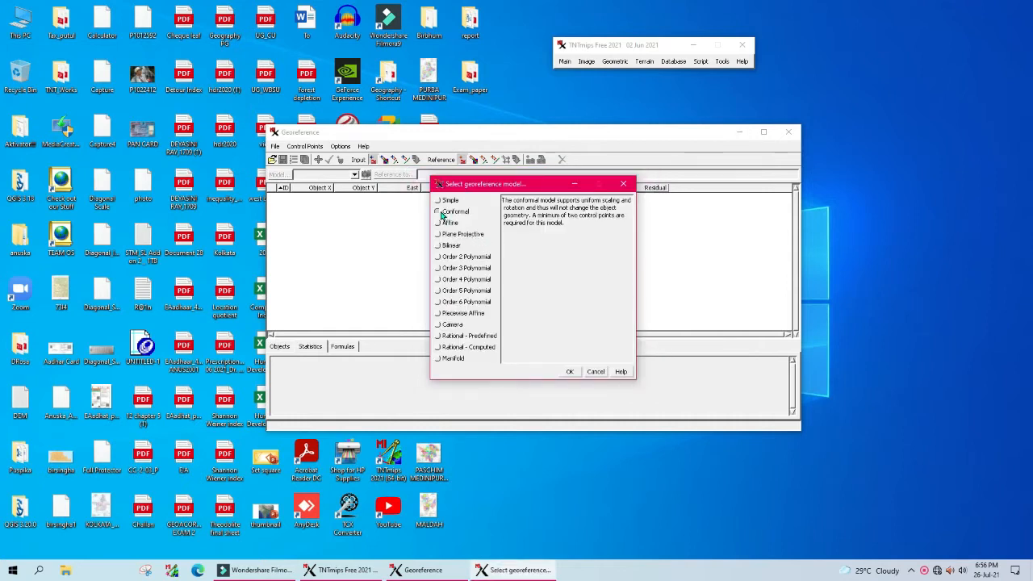
Step: Compare the Simple, Conformal, Affine, Plane Projective and Order 2 models, then choose Conformal
click(438, 201)
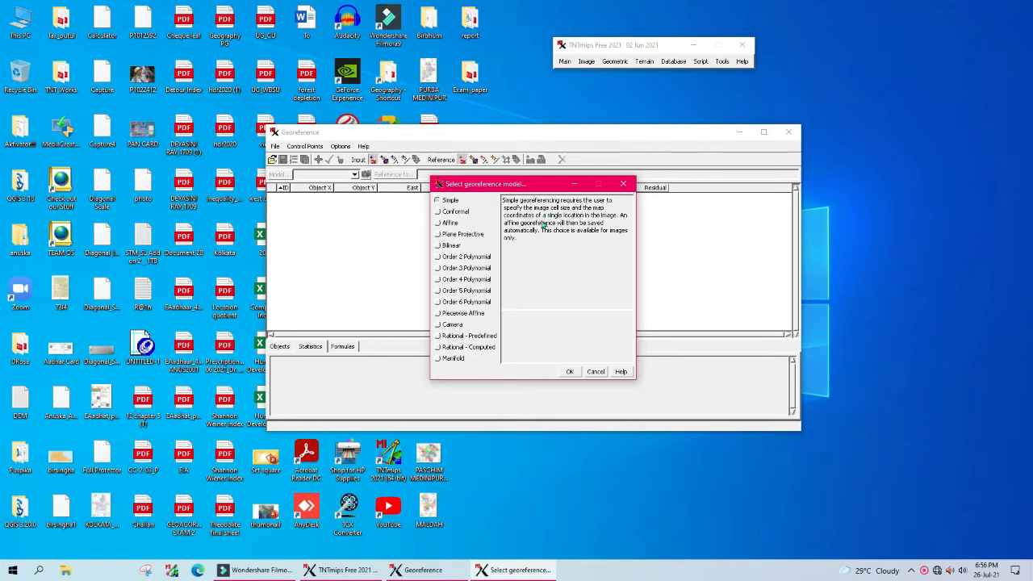
click(439, 212)
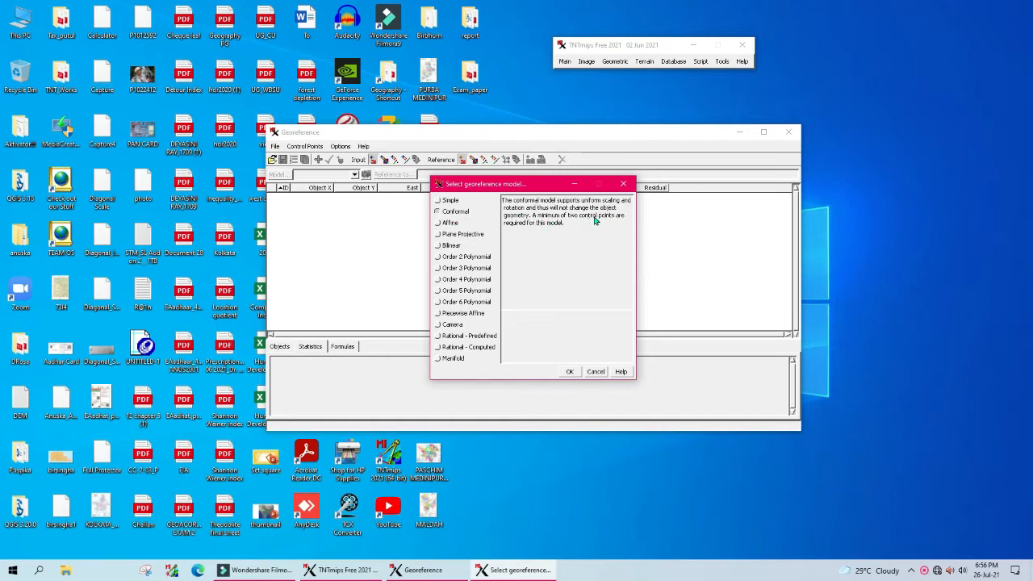
click(439, 223)
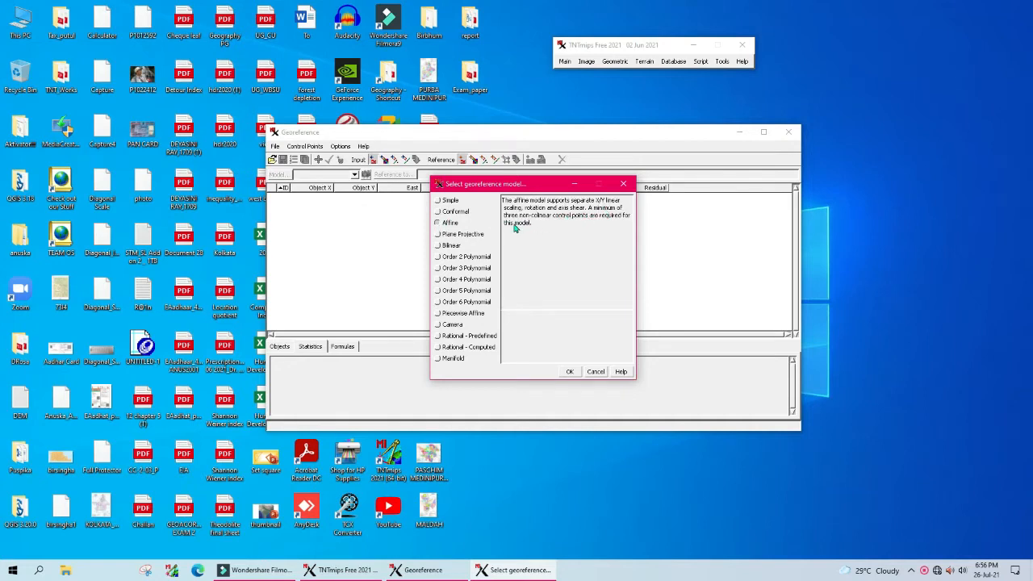
click(438, 234)
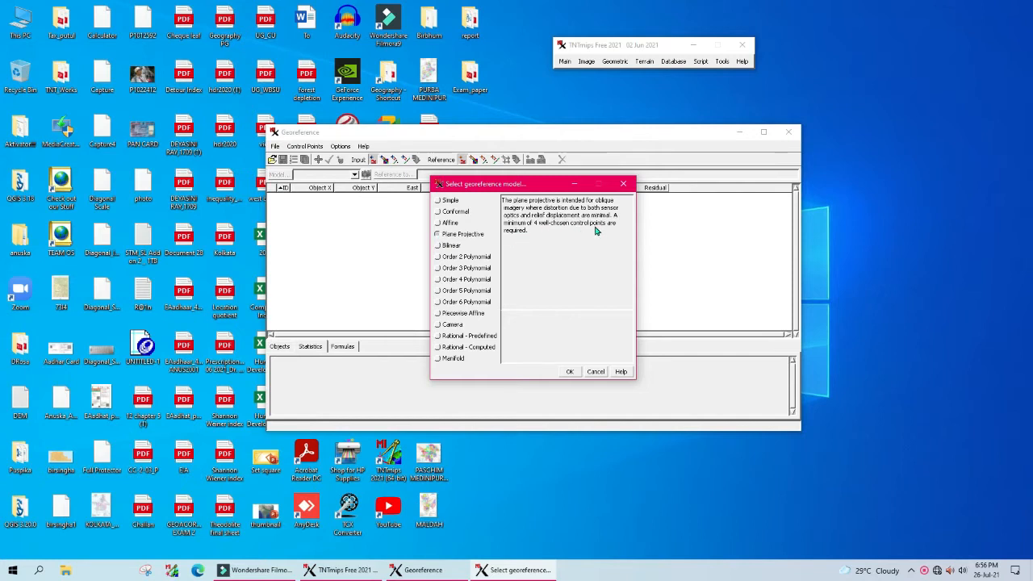
click(438, 258)
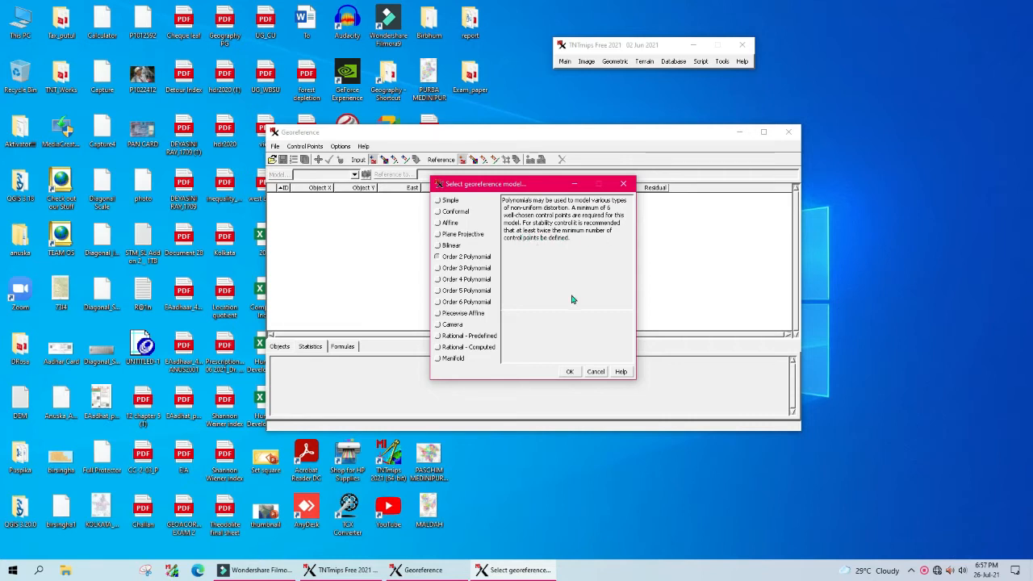
click(439, 213)
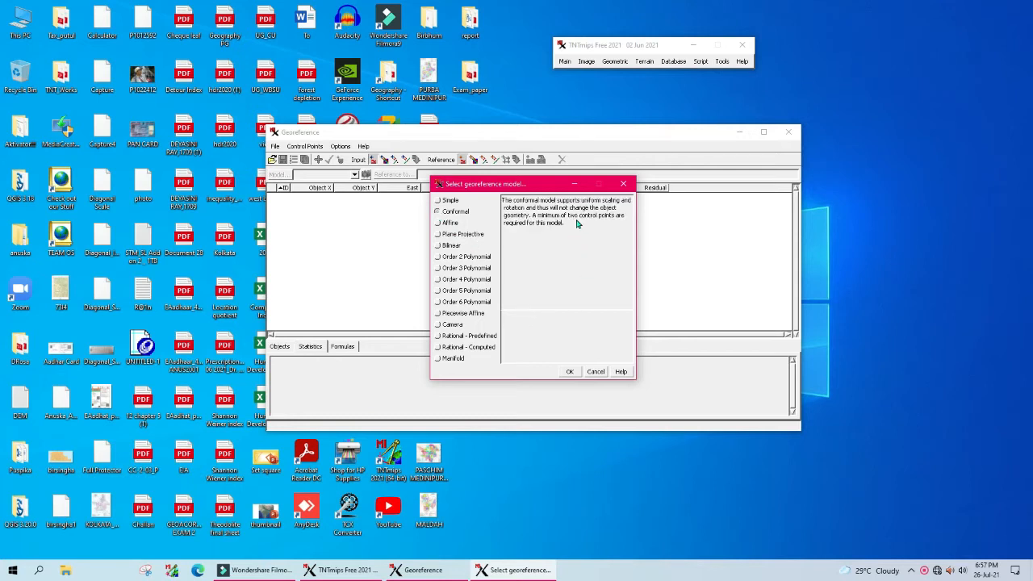
click(570, 372)
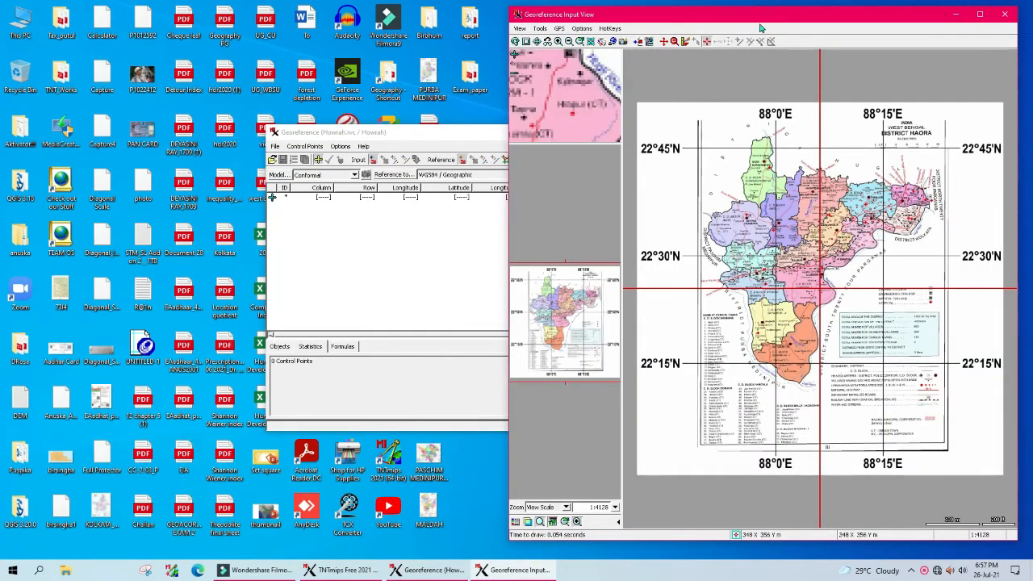
Step: Rearrange the control point and map view windows and fit the whole Howrah sheet in view
drag(413, 133, 158, 95)
drag(548, 210, 347, 202)
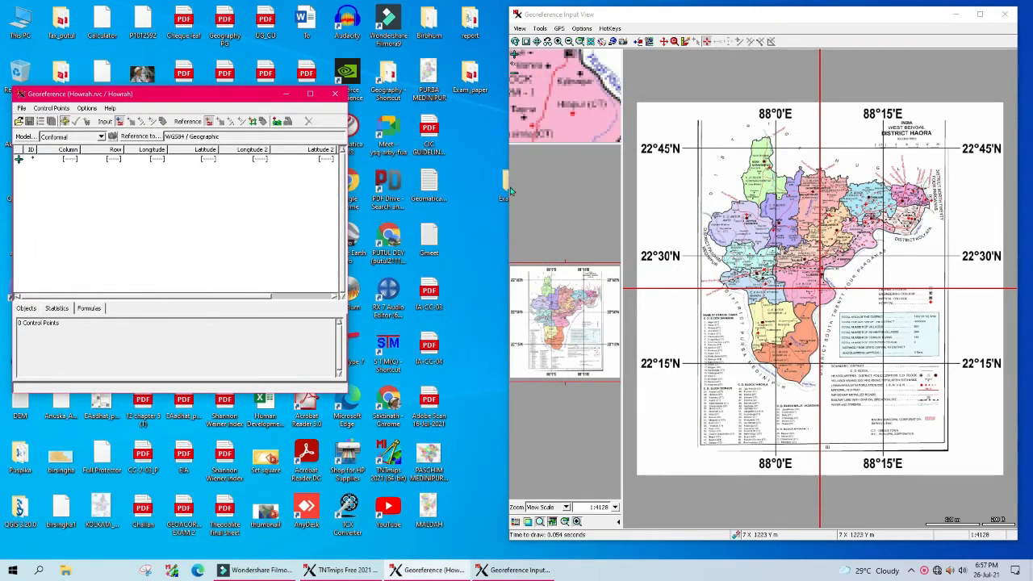
drag(506, 227, 354, 229)
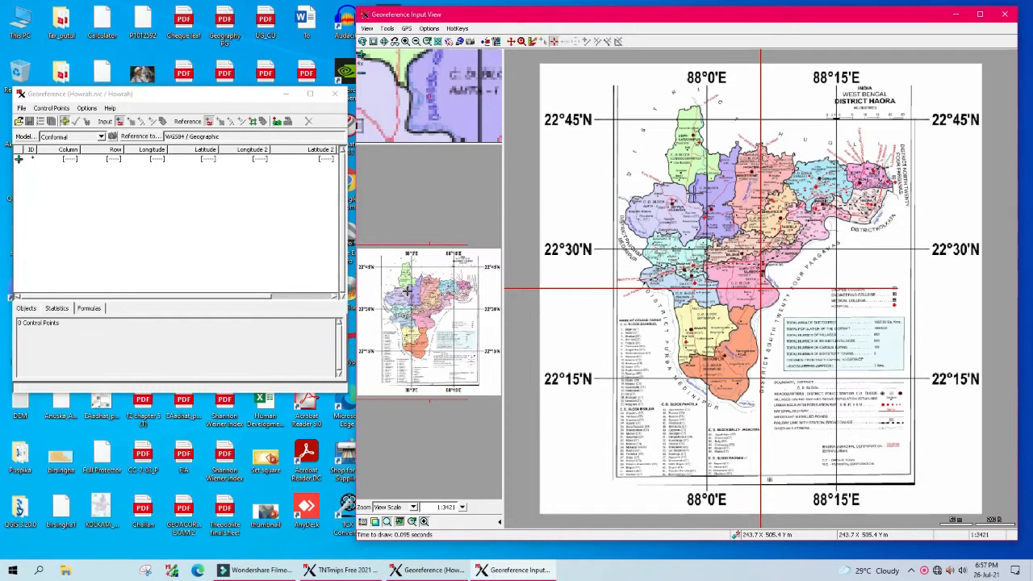
click(384, 43)
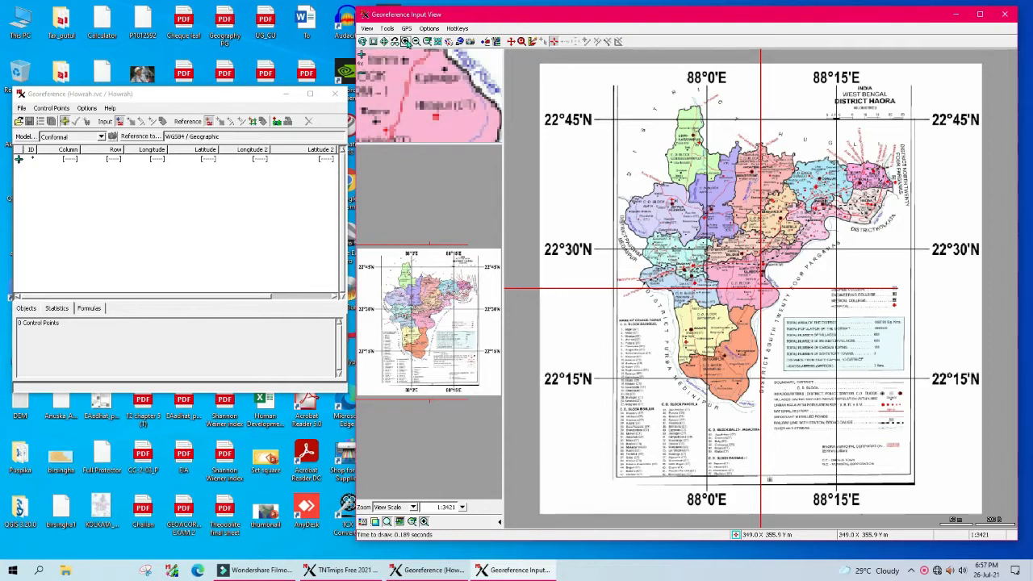
click(405, 41)
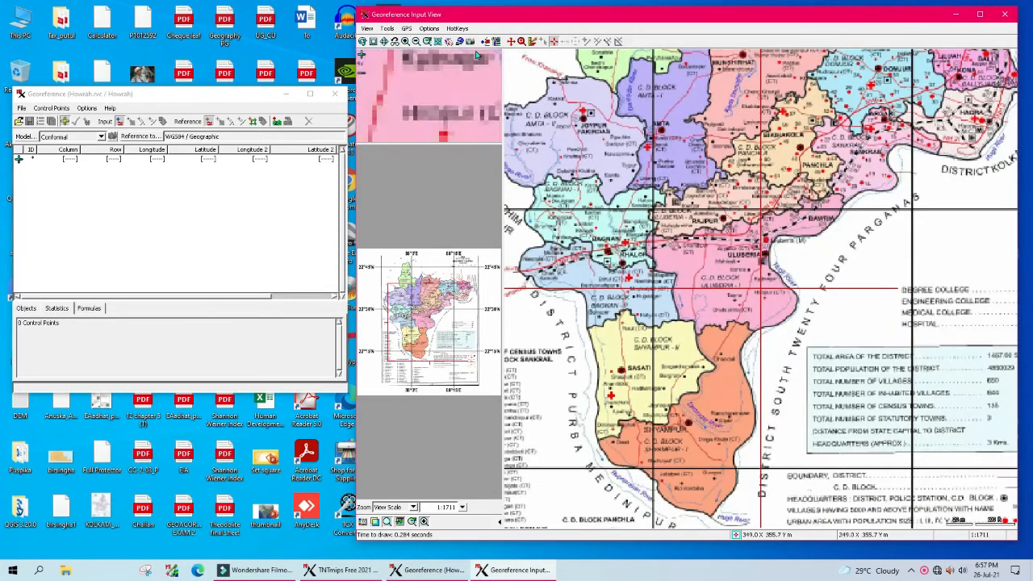
click(417, 42)
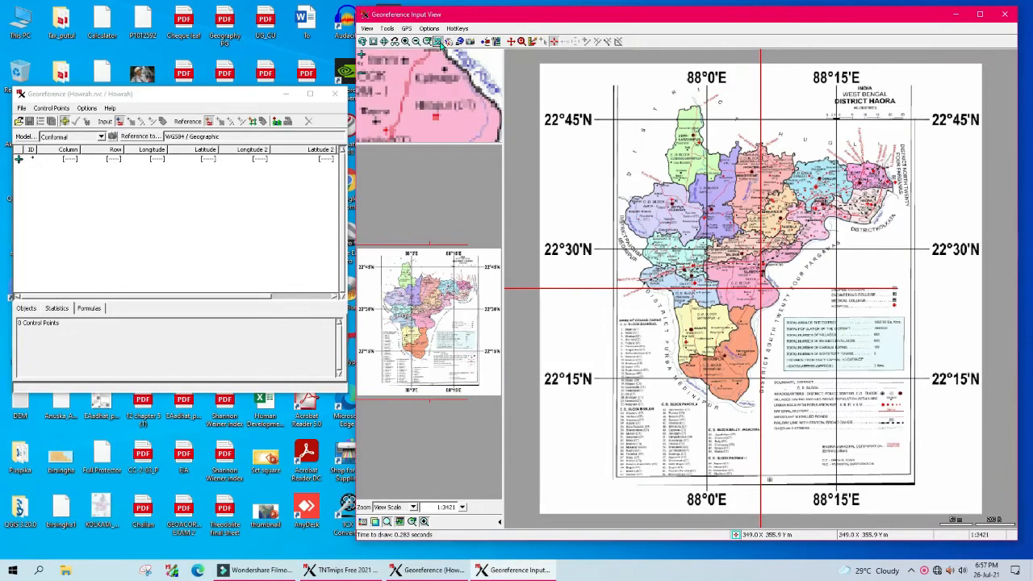
click(439, 42)
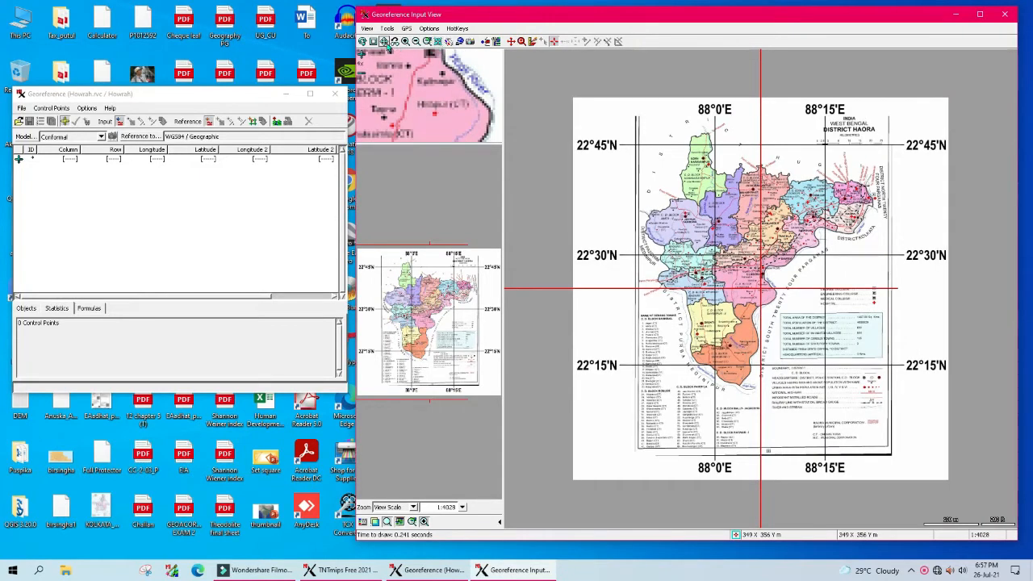
Step: Zoom in 2x and pan toward the 88°0'E / 22°45'N graticule crossing
click(521, 42)
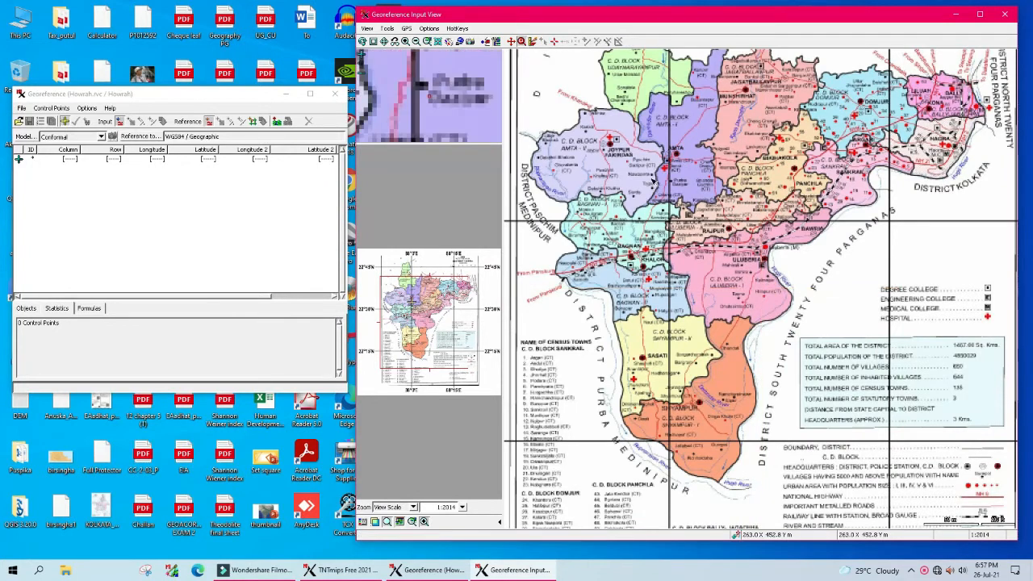
drag(635, 79, 771, 198)
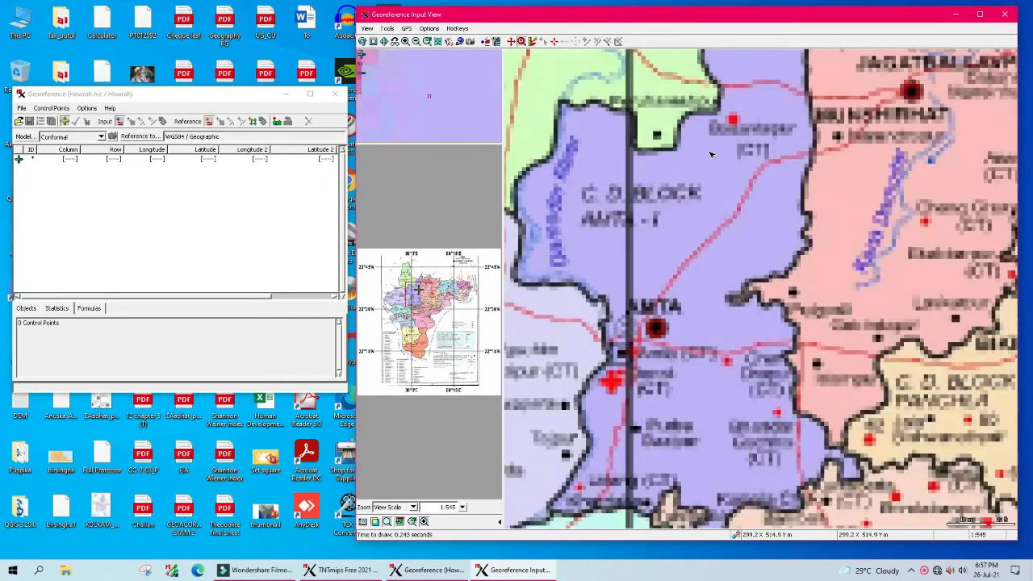
click(437, 42)
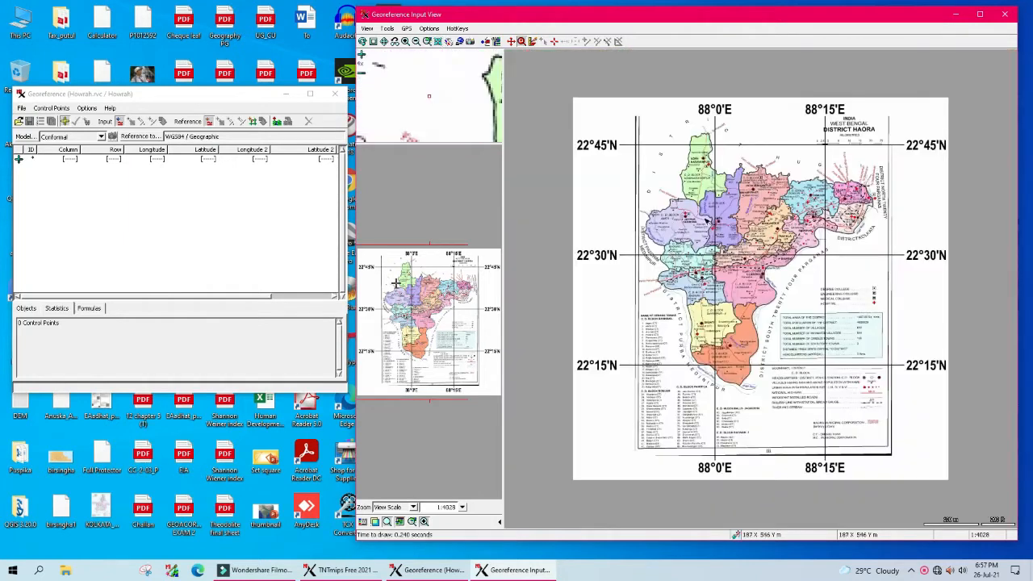
click(406, 42)
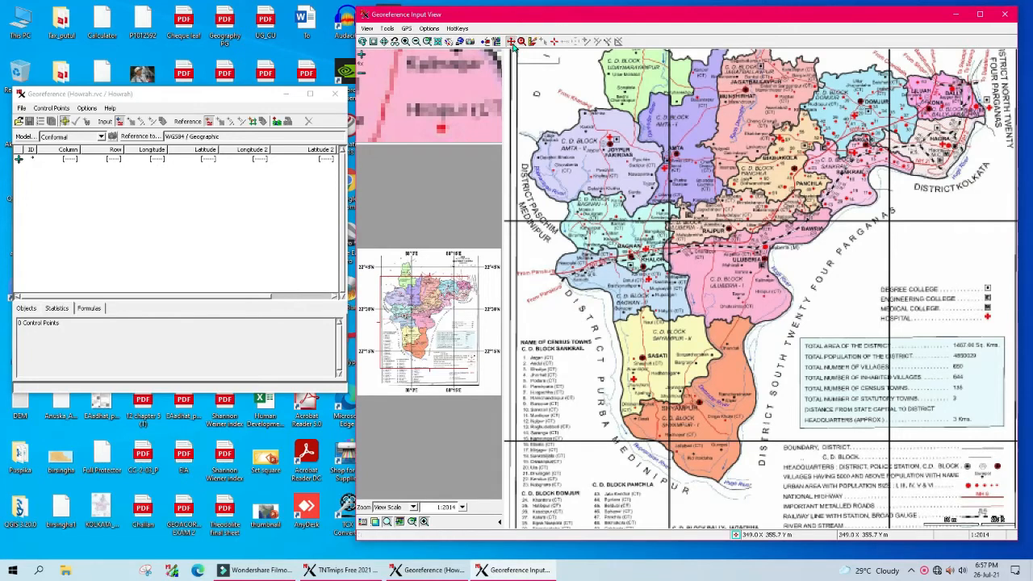
drag(586, 139, 678, 301)
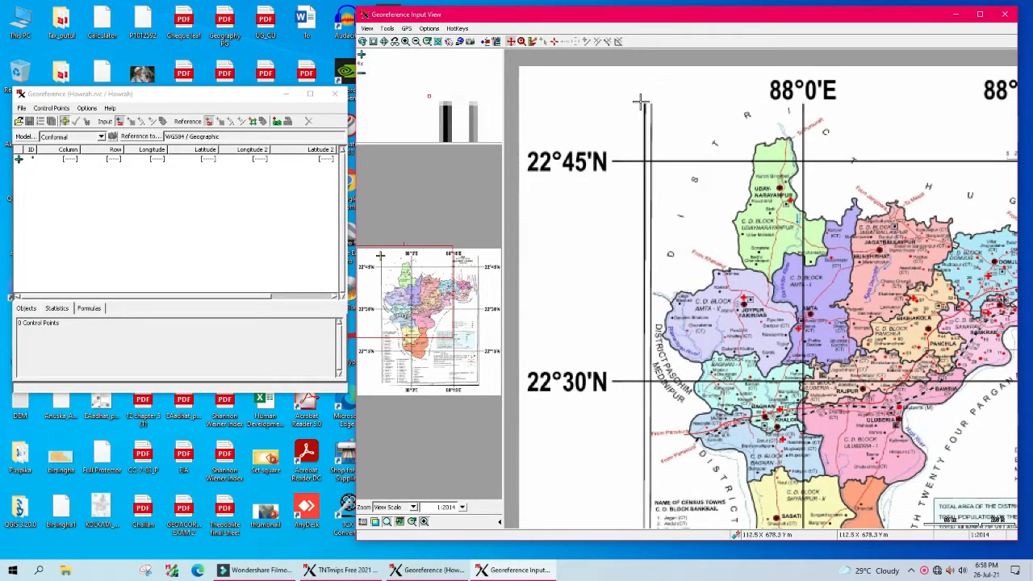
drag(740, 452, 705, 130)
drag(699, 199, 624, 353)
drag(700, 159, 772, 330)
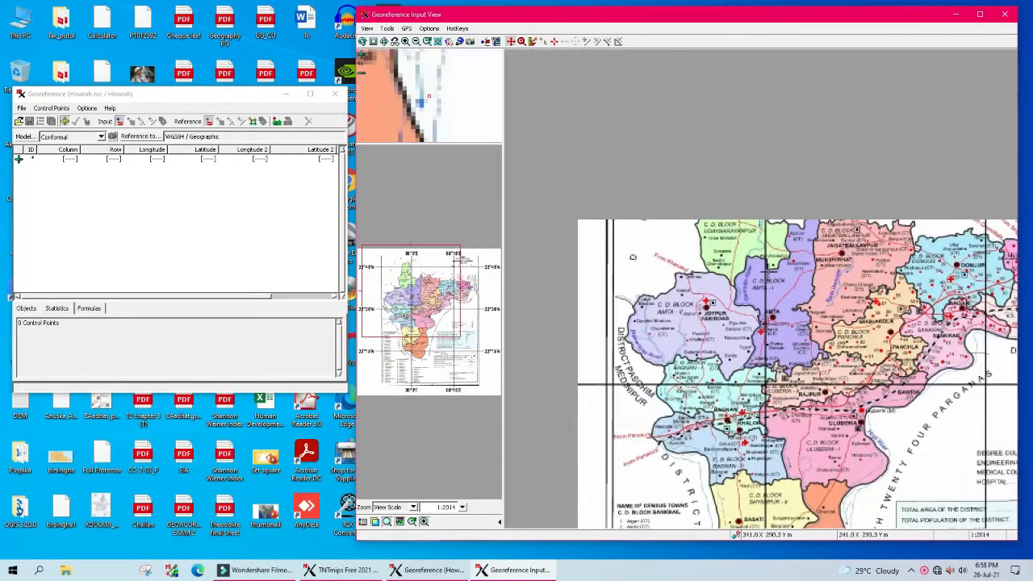
drag(763, 188, 791, 190)
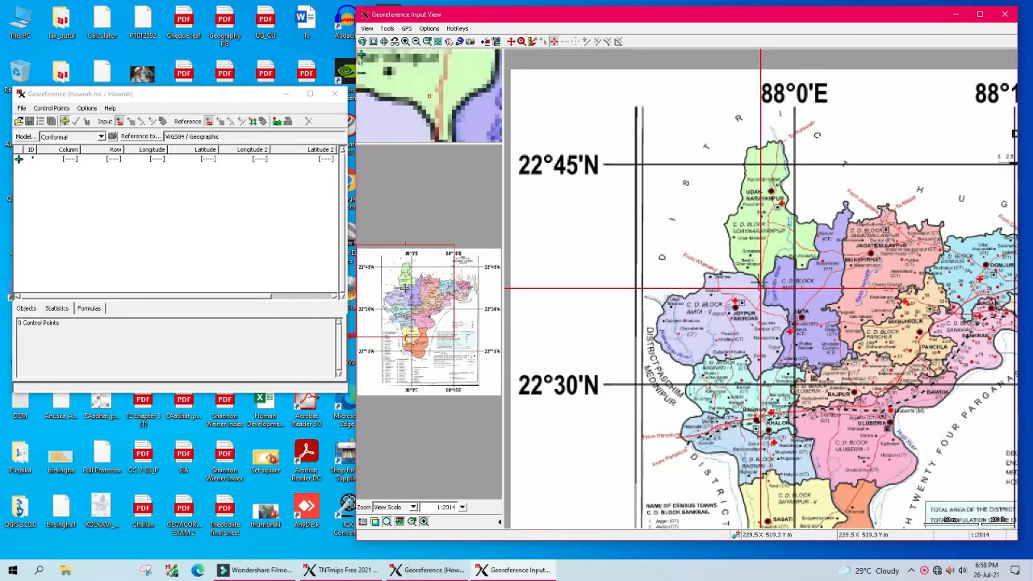
Step: Place control point 1 on the 88°0'E / 22°45'N crossing with longitude 88 and latitude 22 45
click(778, 217)
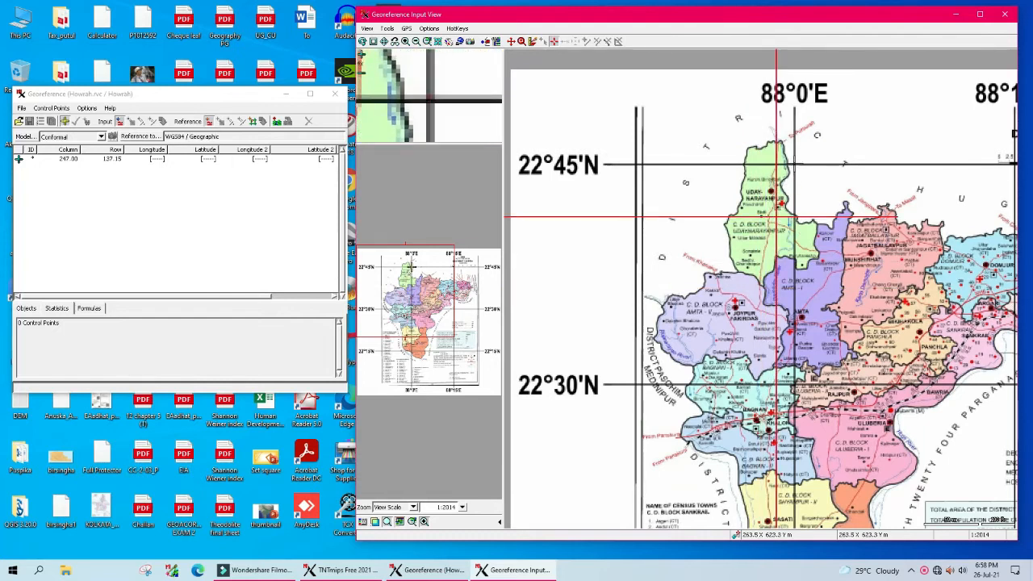
click(794, 164)
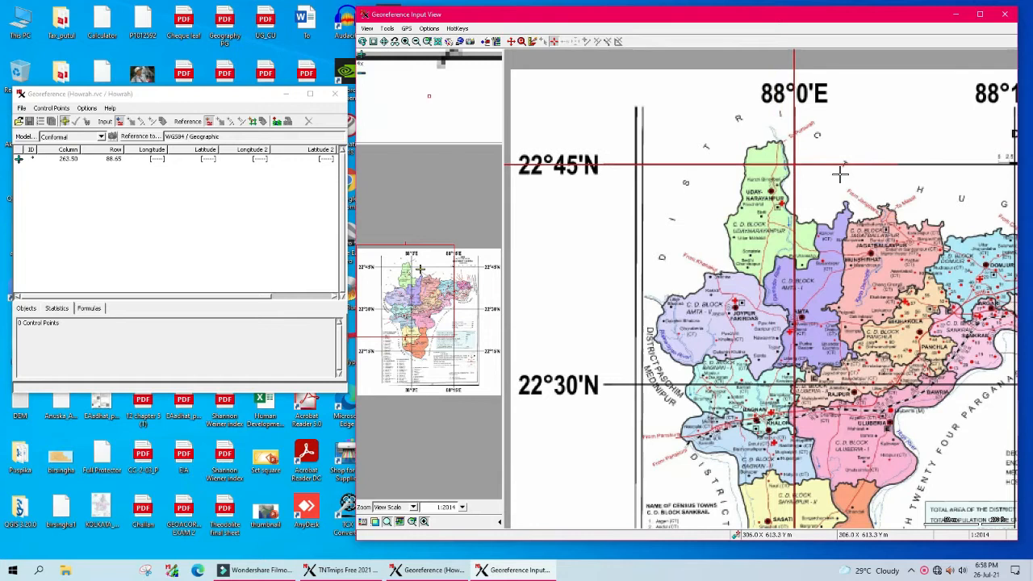
click(795, 165)
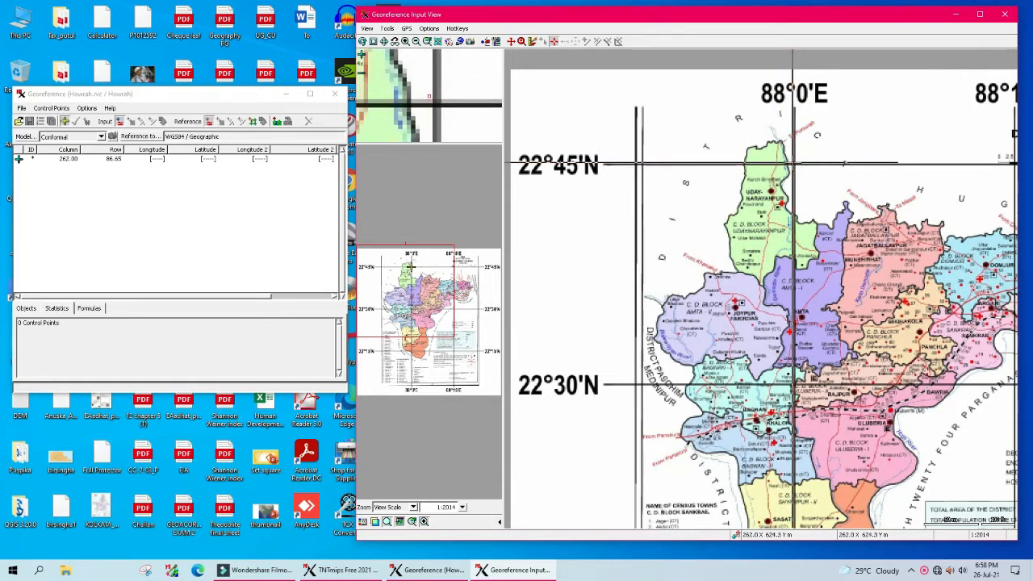
click(795, 166)
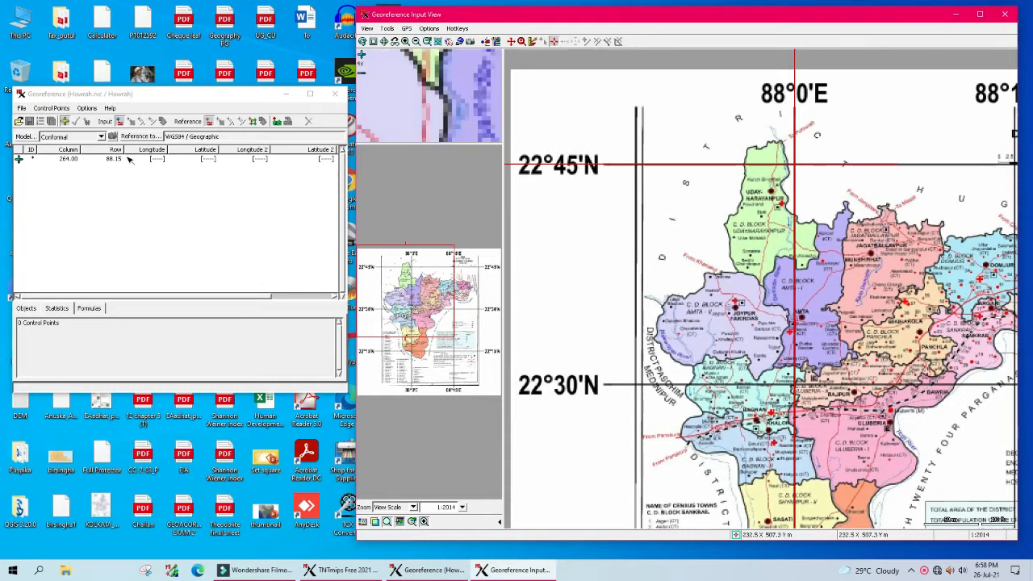
click(156, 161)
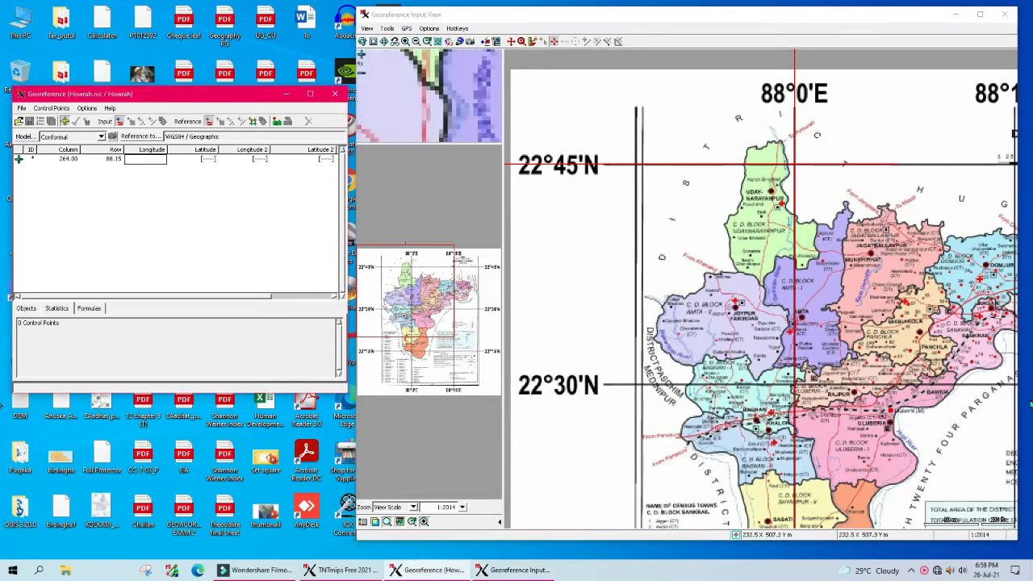
text(88)
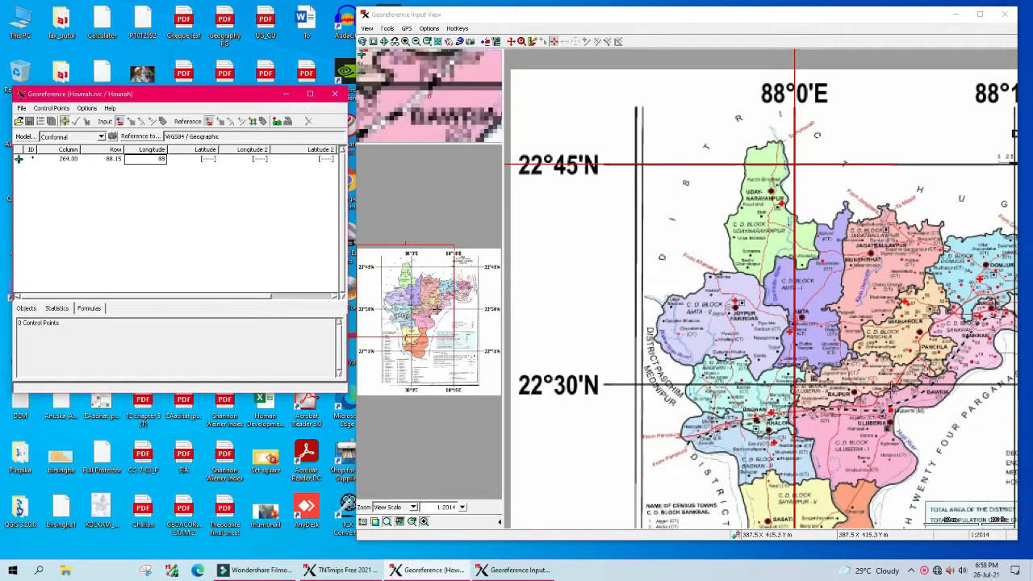
click(207, 161)
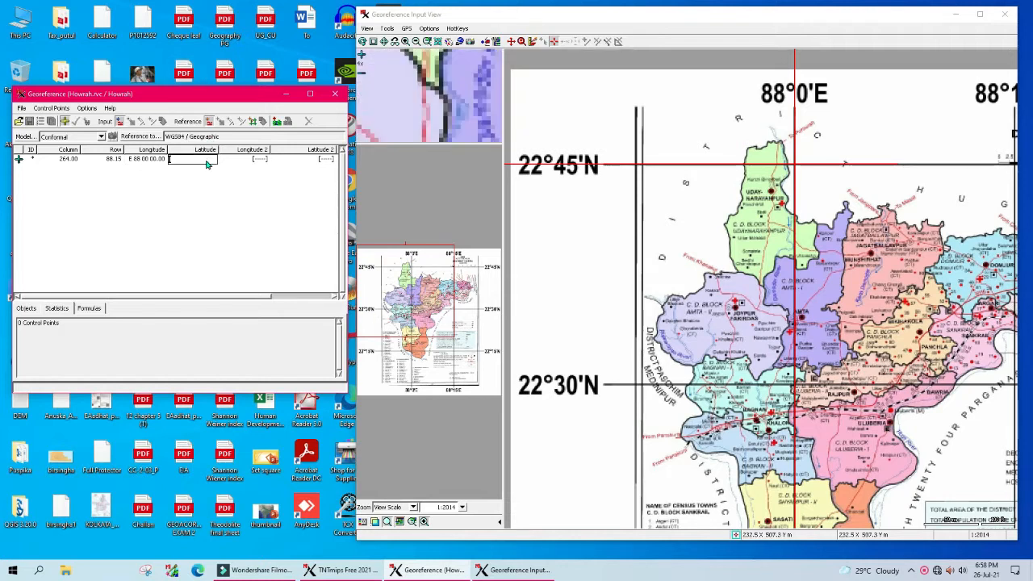
text(22 45)
click(249, 215)
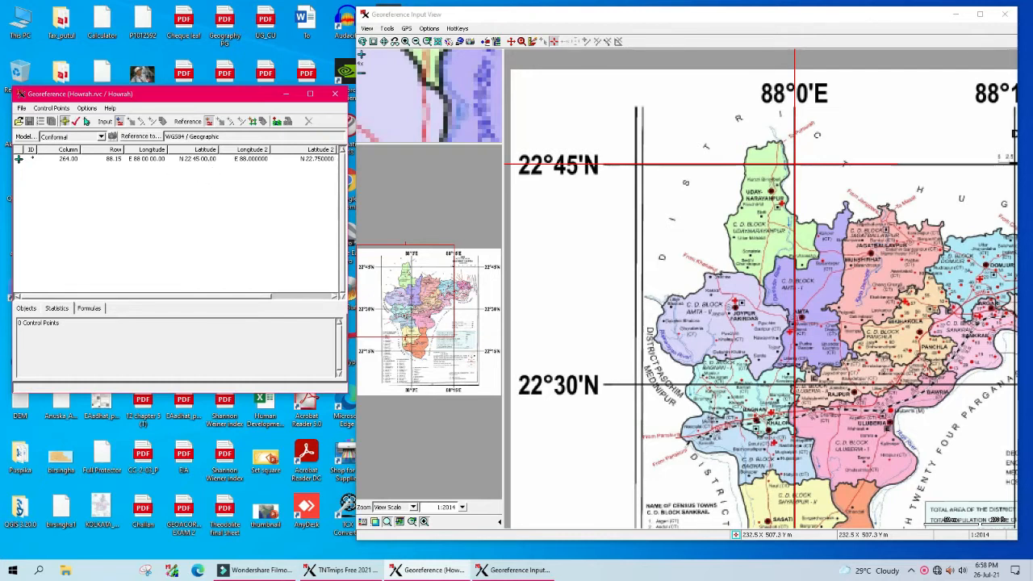
click(76, 122)
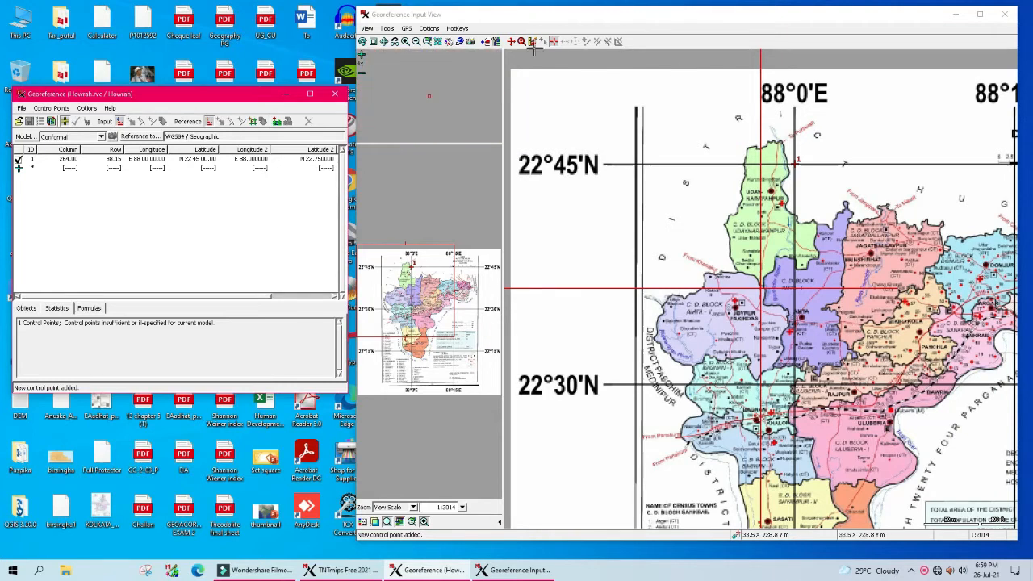
Step: Pan to the bottom-right and add control point 2 at 88°15'E / 22°15'N (88.15, 22.15)
click(511, 42)
drag(905, 410, 696, 225)
drag(847, 360, 731, 219)
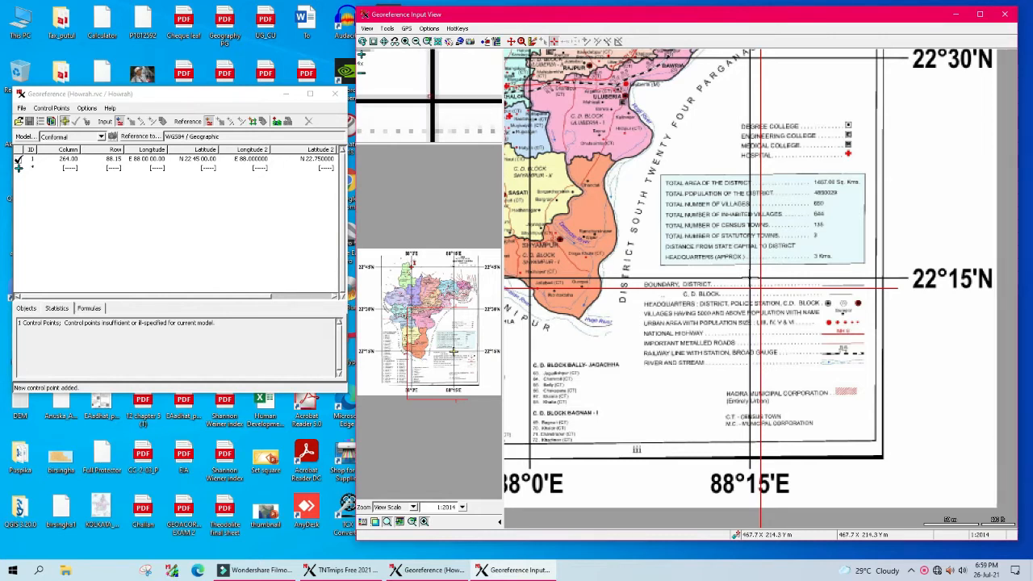
click(750, 279)
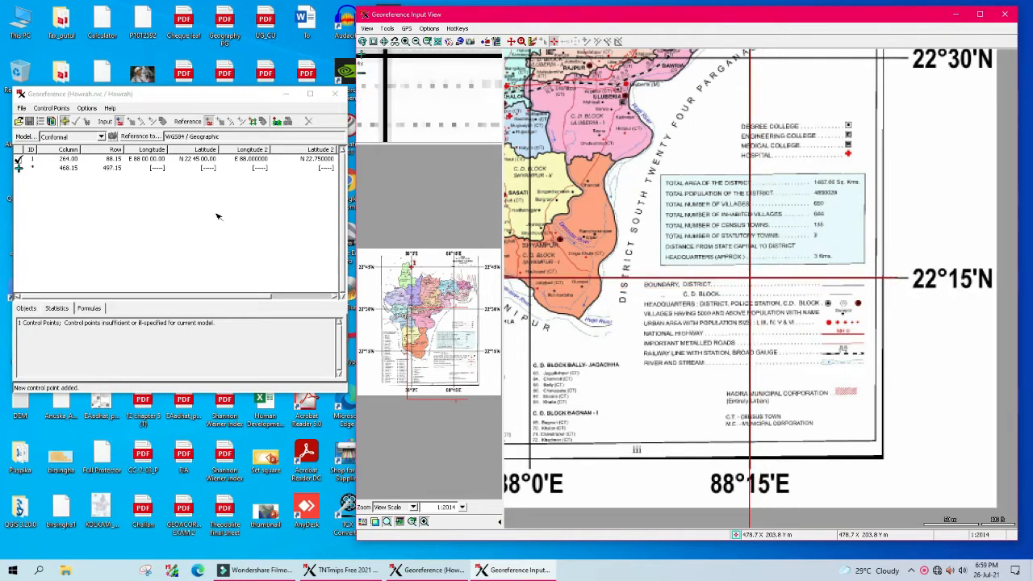
click(159, 168)
text(88.15)
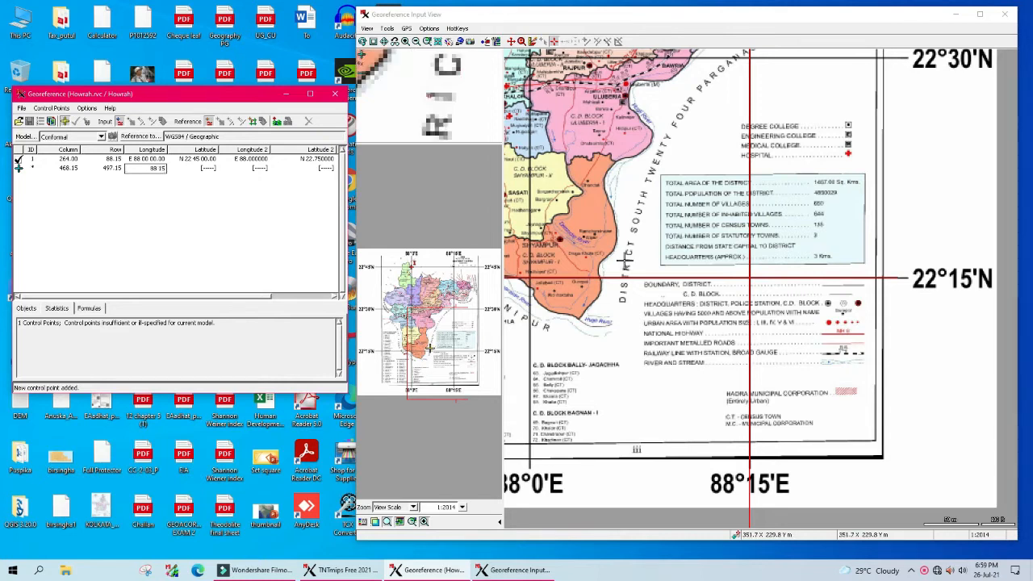
click(212, 173)
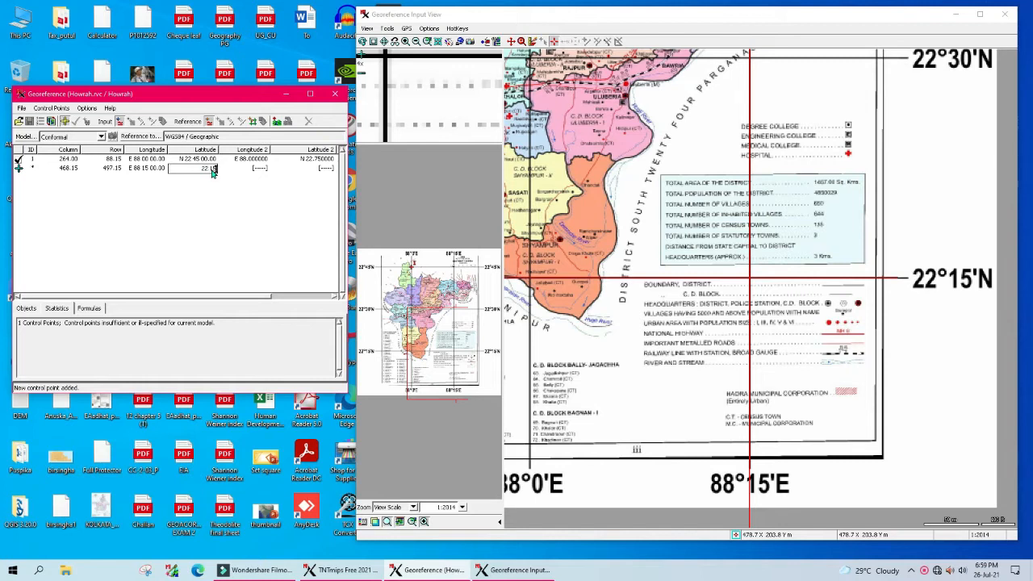
click(229, 233)
click(75, 121)
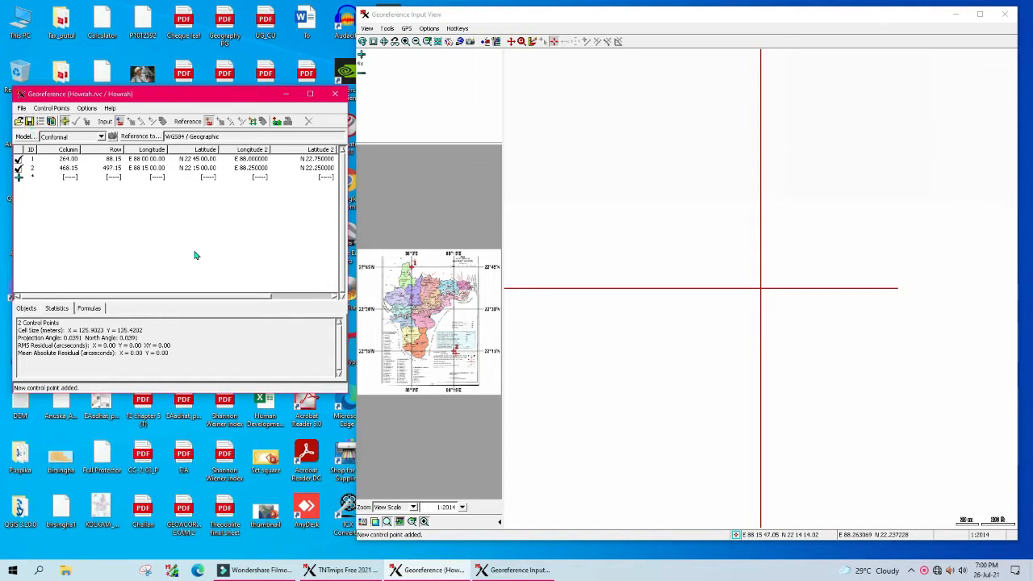
Step: Return to the full Haora map view, save the two control points, and close the georeference windows
click(511, 42)
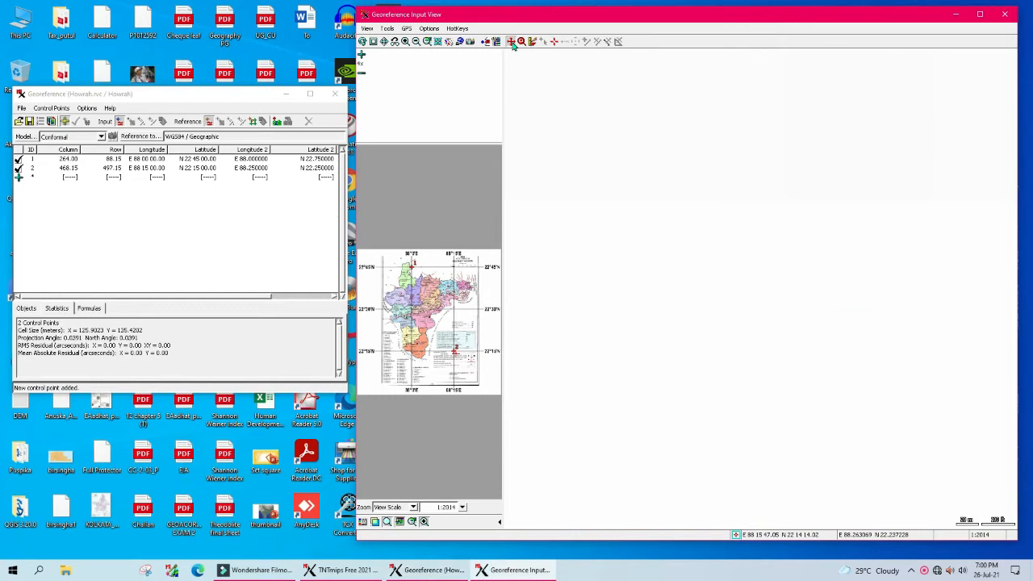
click(384, 42)
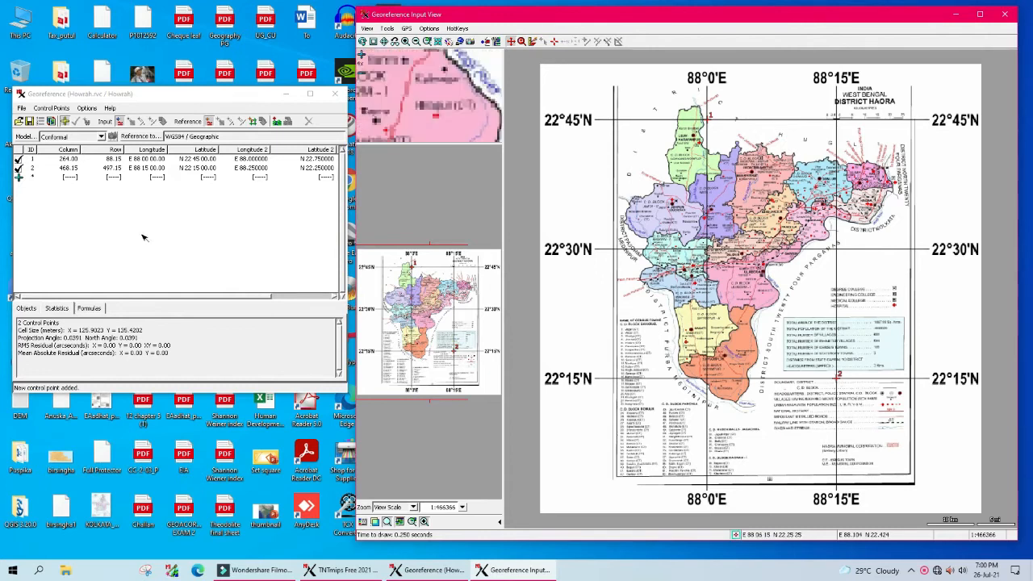
click(29, 121)
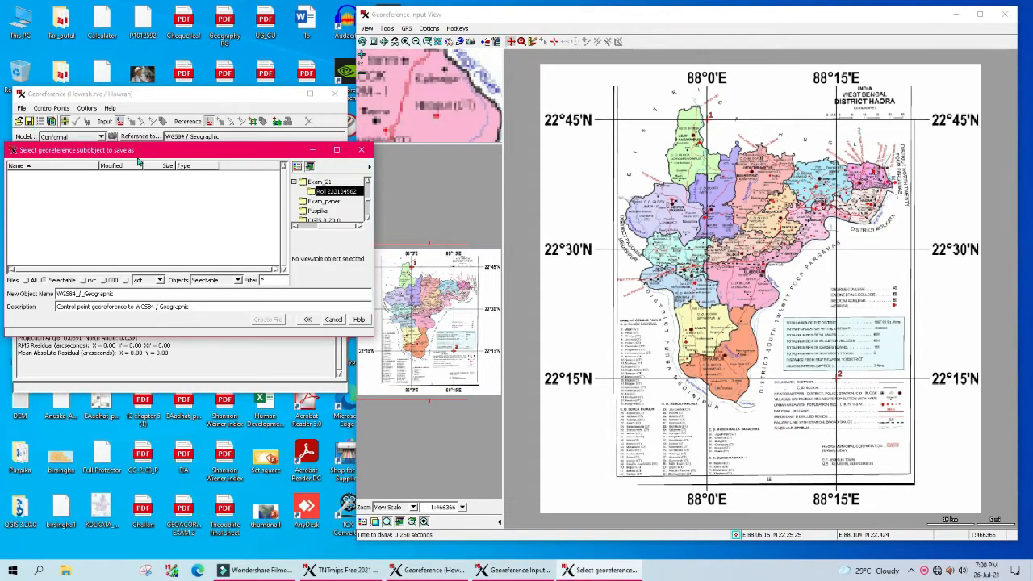
click(307, 321)
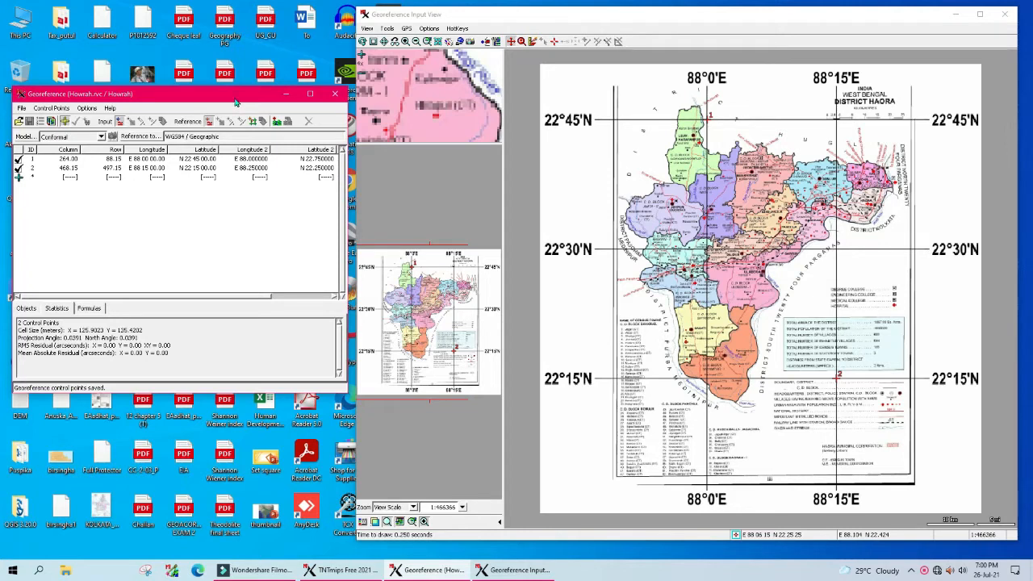
click(337, 96)
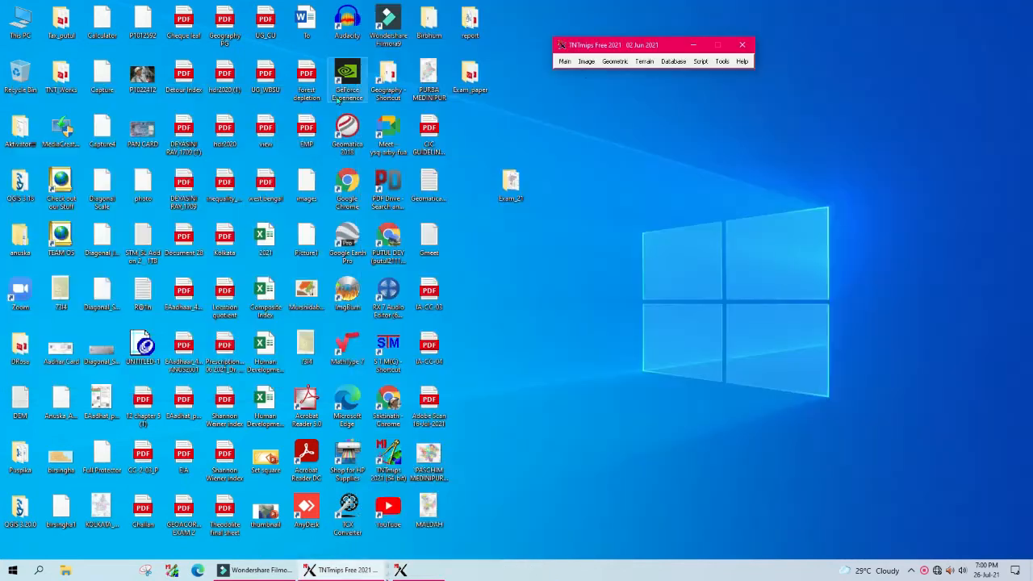
Step: Launch the spatial data editor, arrange its windows, and add the Howrah raster as a layer
click(564, 63)
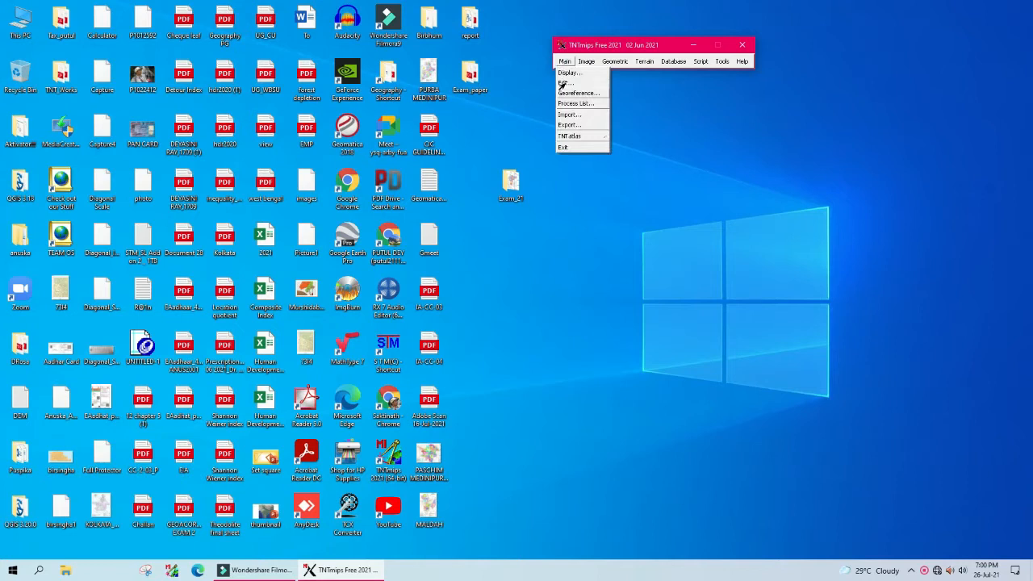
click(565, 84)
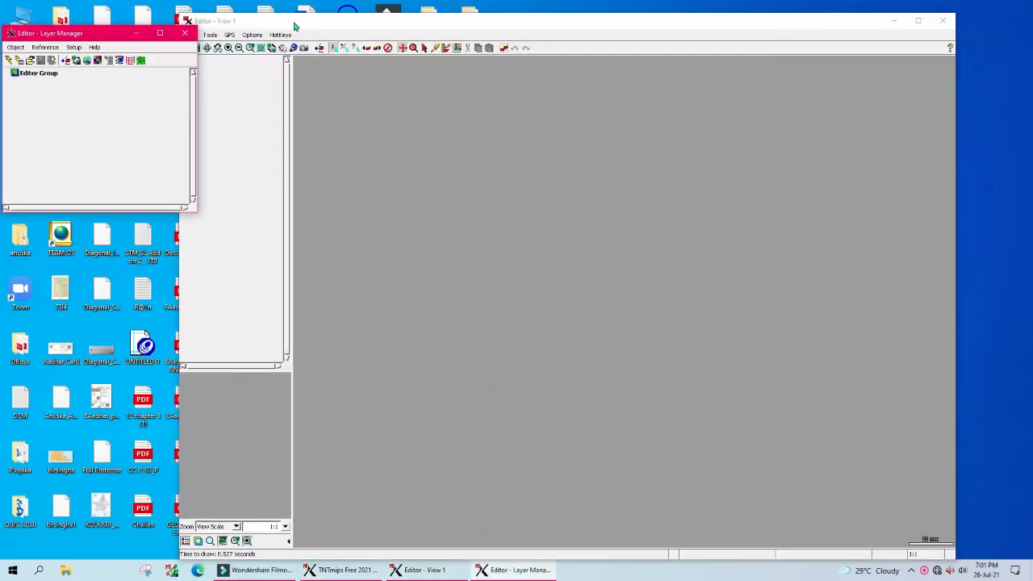
drag(328, 22, 402, 13)
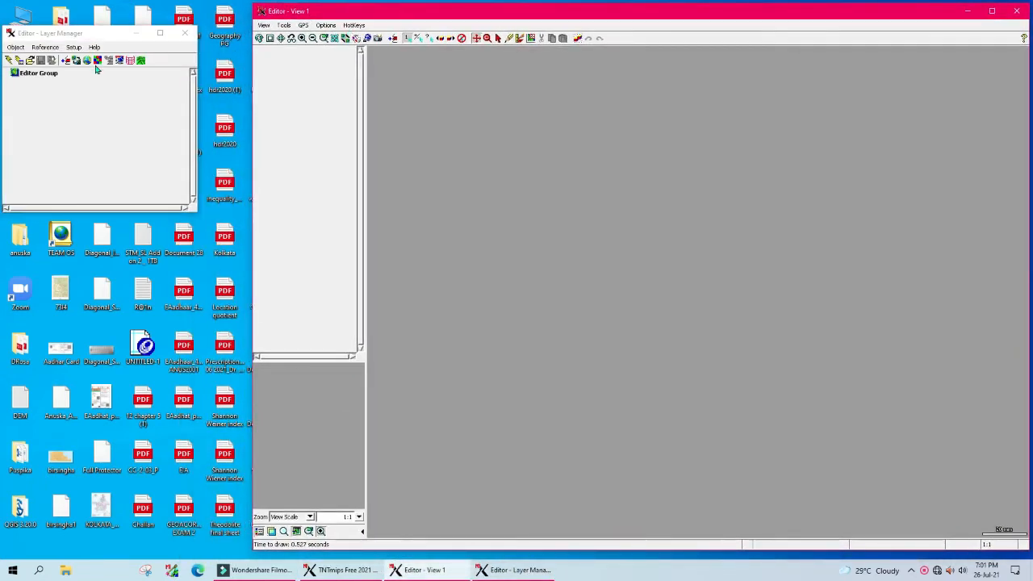
drag(53, 37, 62, 35)
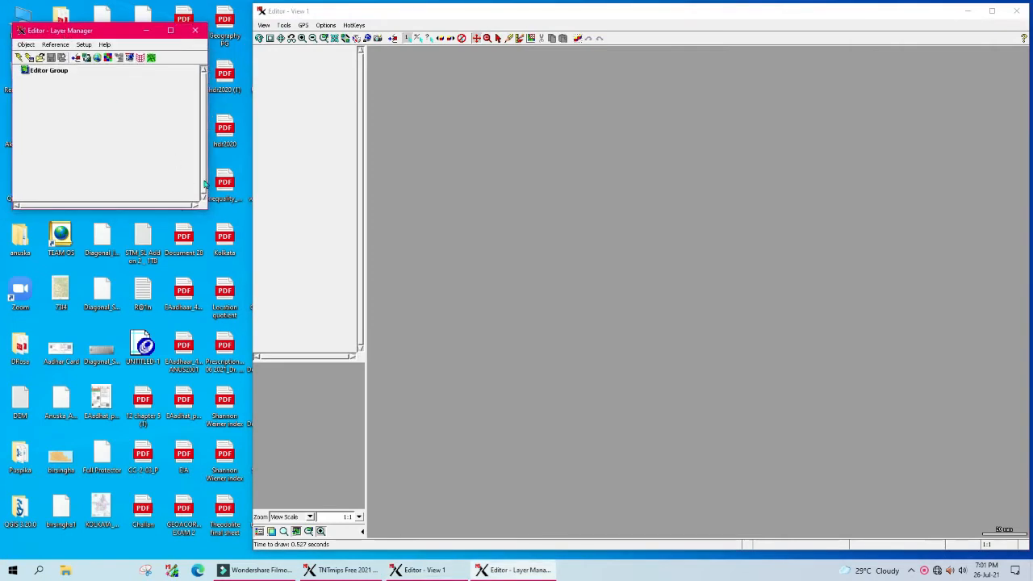
drag(208, 171, 255, 171)
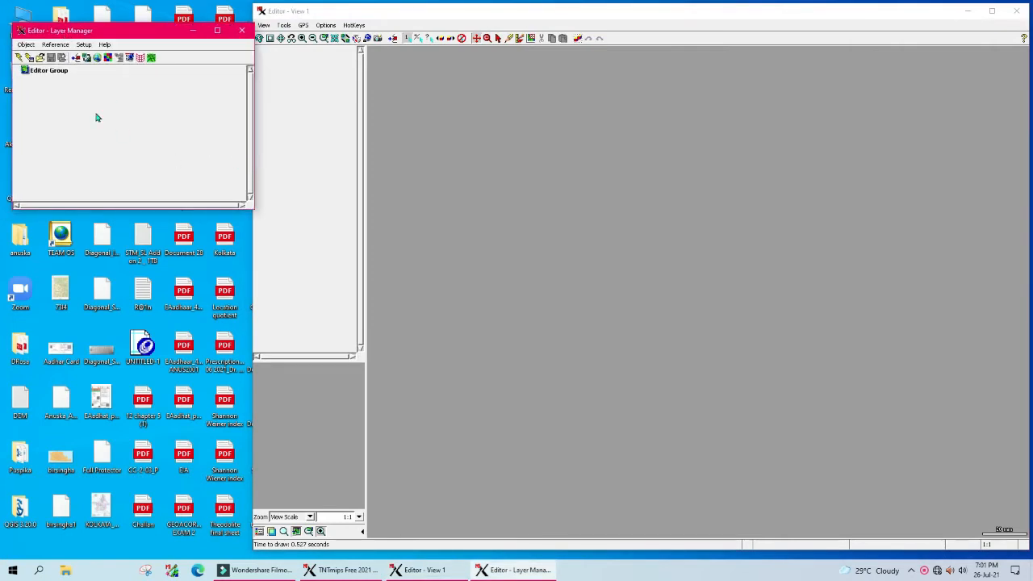
drag(91, 37, 82, 38)
click(67, 59)
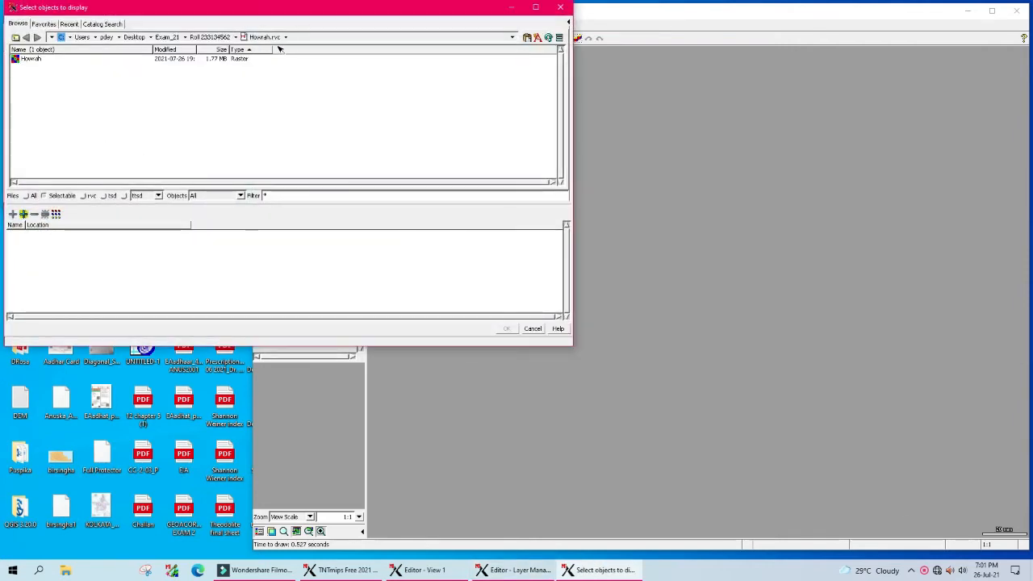
click(16, 60)
click(507, 328)
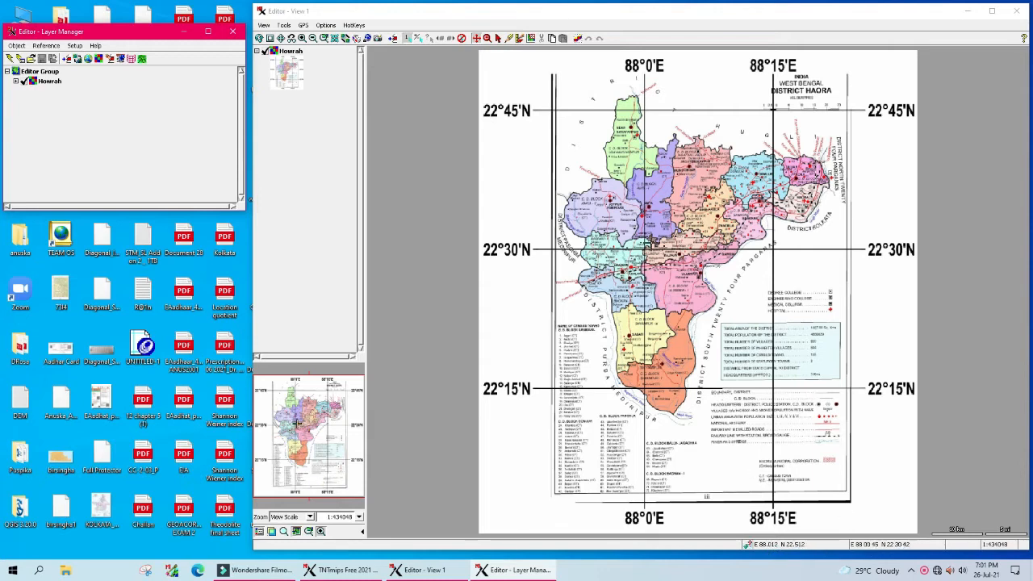
Step: Zoom the map in on the Udaynarayanpur block
click(477, 38)
drag(533, 80, 887, 343)
drag(887, 235, 885, 234)
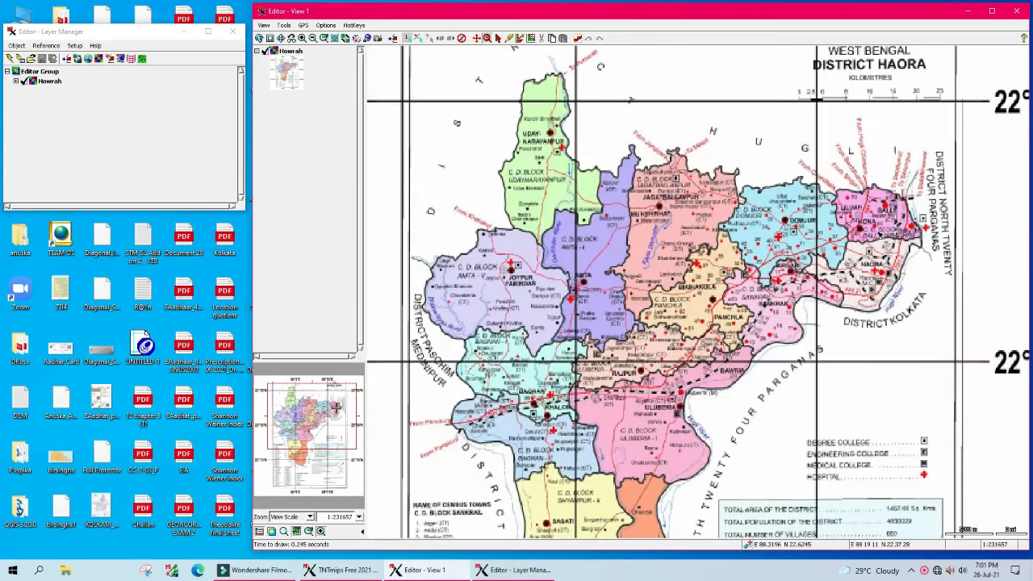
drag(426, 64, 563, 207)
drag(525, 138, 700, 267)
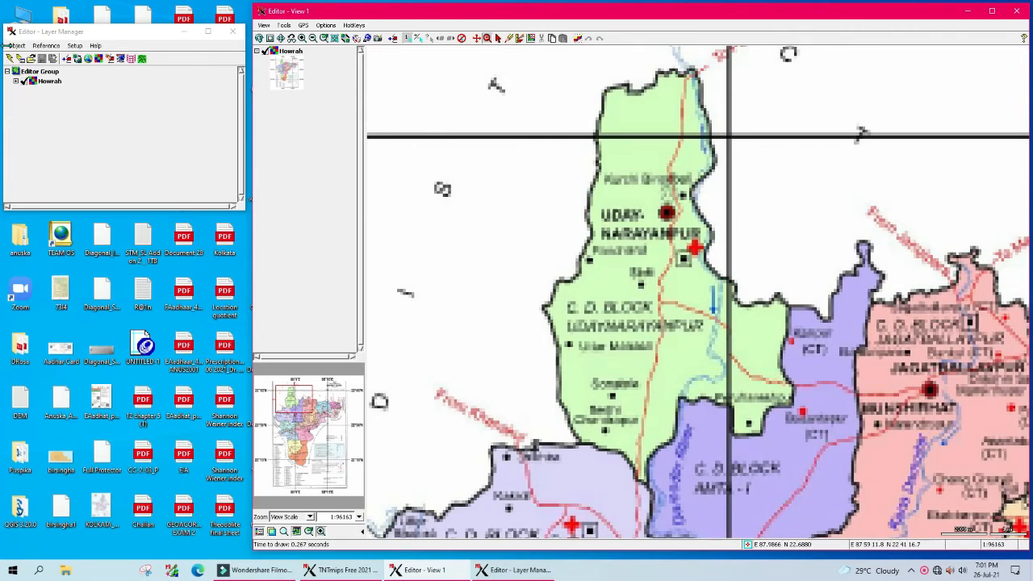
Step: Create a new vector object named Block_boundary
drag(48, 34, 65, 34)
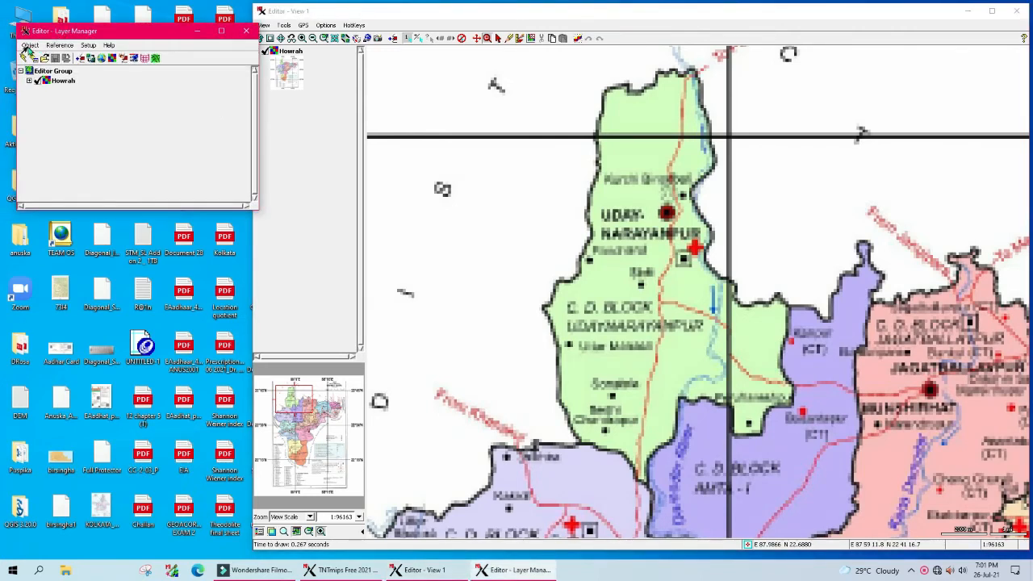
click(27, 47)
mouse_move(28, 58)
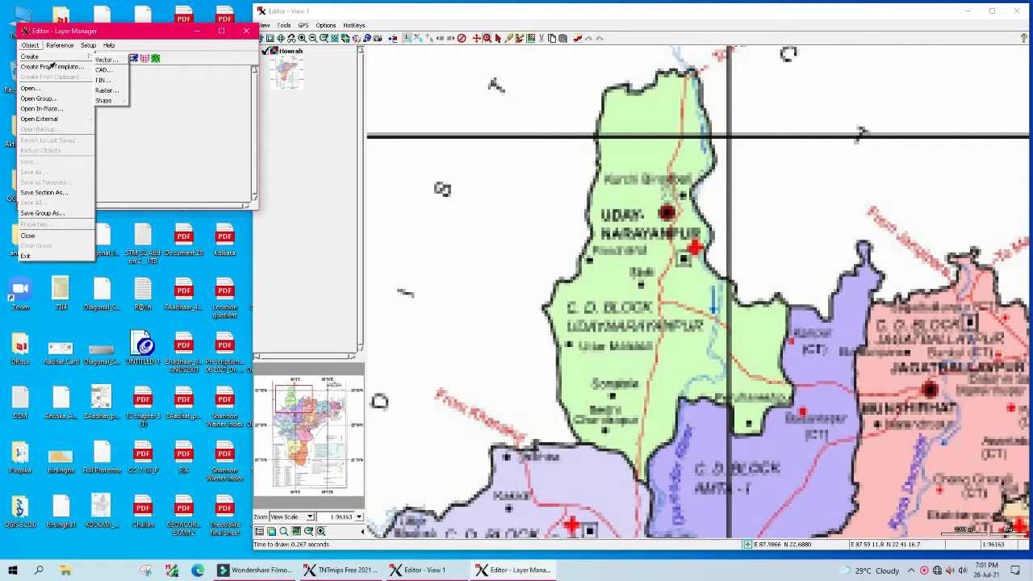
click(100, 60)
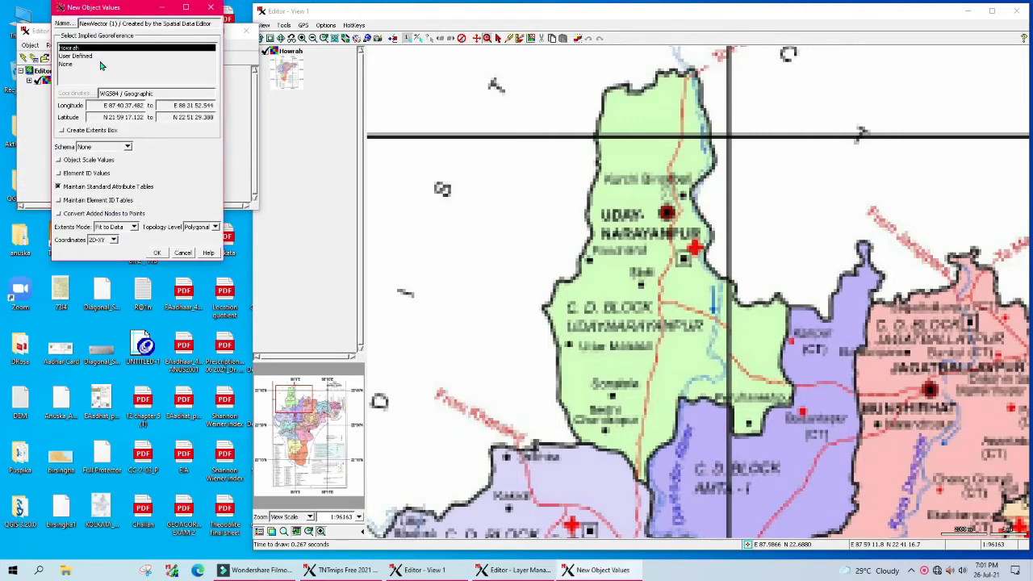
drag(83, 12, 187, 125)
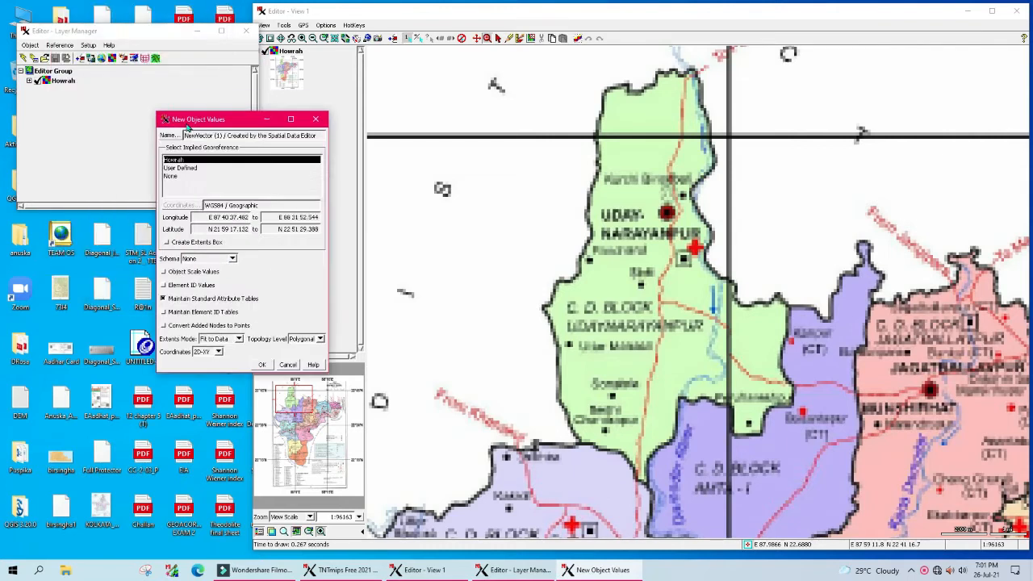
click(170, 136)
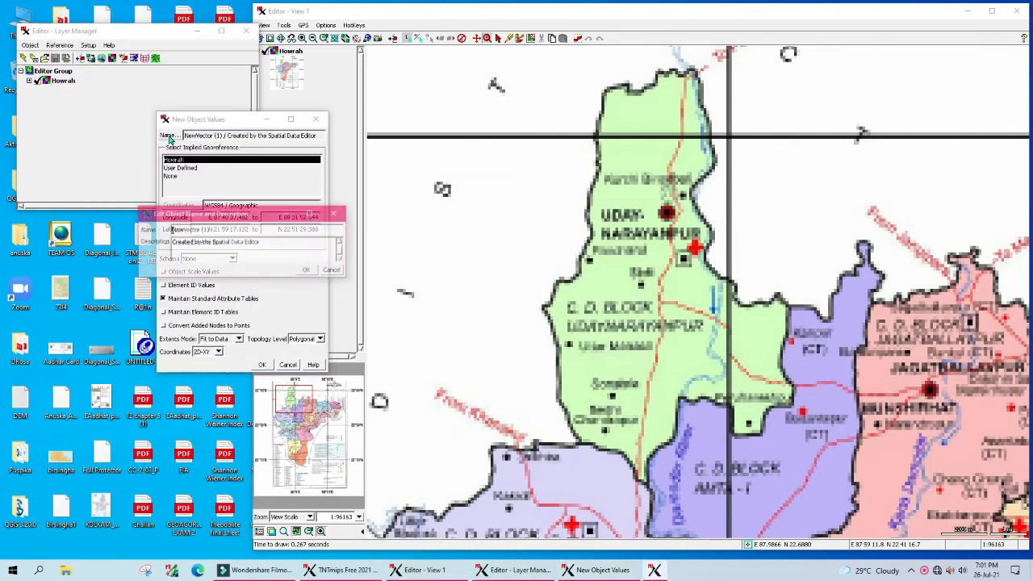
drag(217, 232, 129, 232)
text(S)
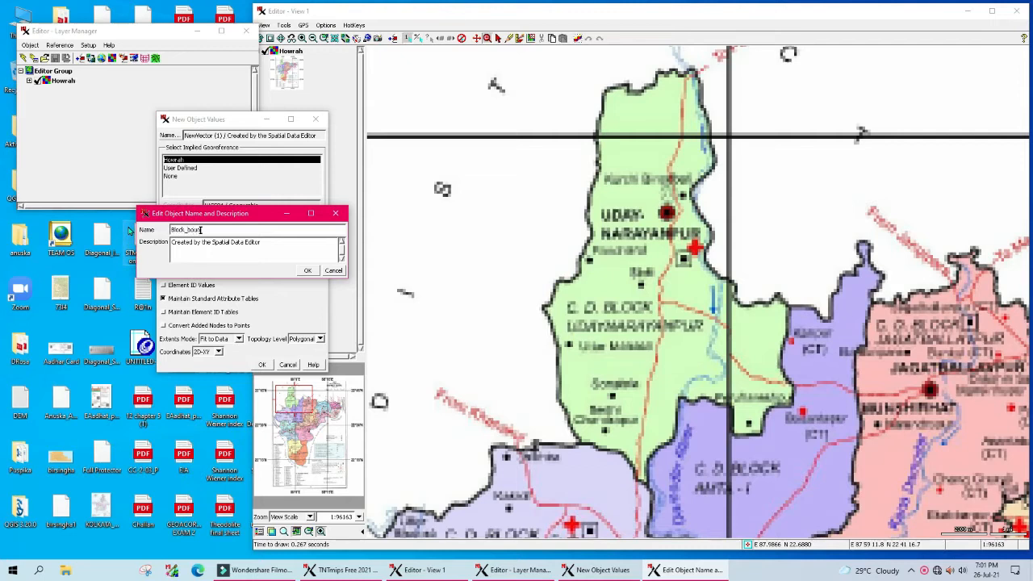
text(lock_boundary)
click(307, 273)
click(263, 364)
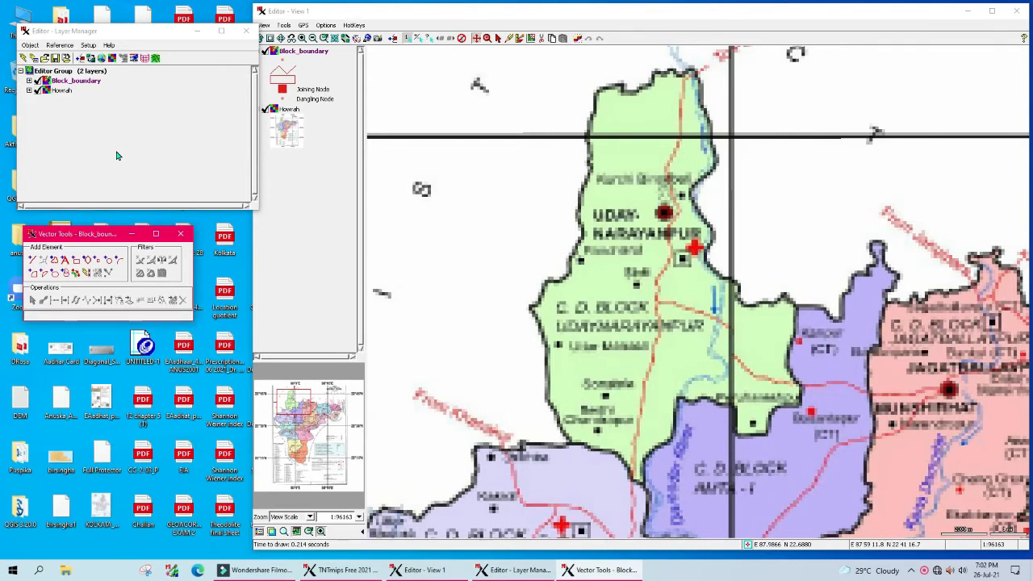
Step: Start a polygon at the block's northern tip and trace the top edge to the northeast corner
click(477, 39)
drag(631, 462, 583, 462)
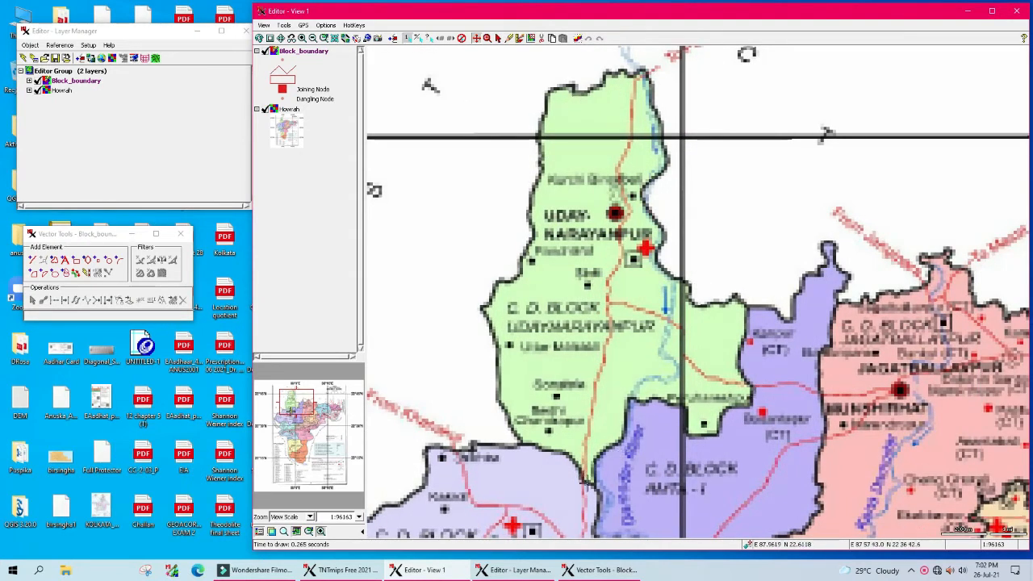
click(54, 261)
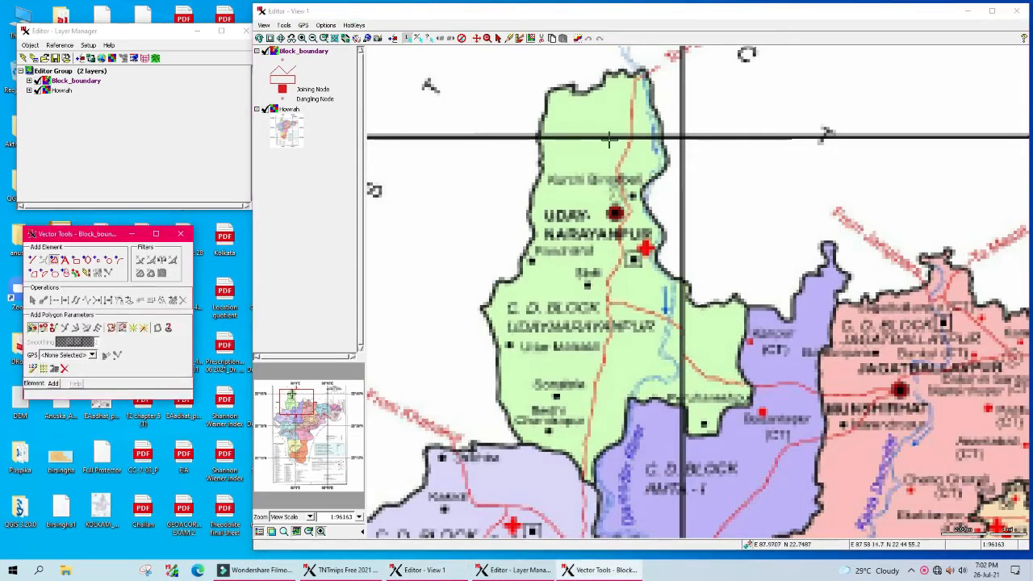
click(571, 85)
click(577, 90)
click(585, 92)
click(594, 88)
click(603, 83)
click(606, 74)
click(615, 74)
click(621, 73)
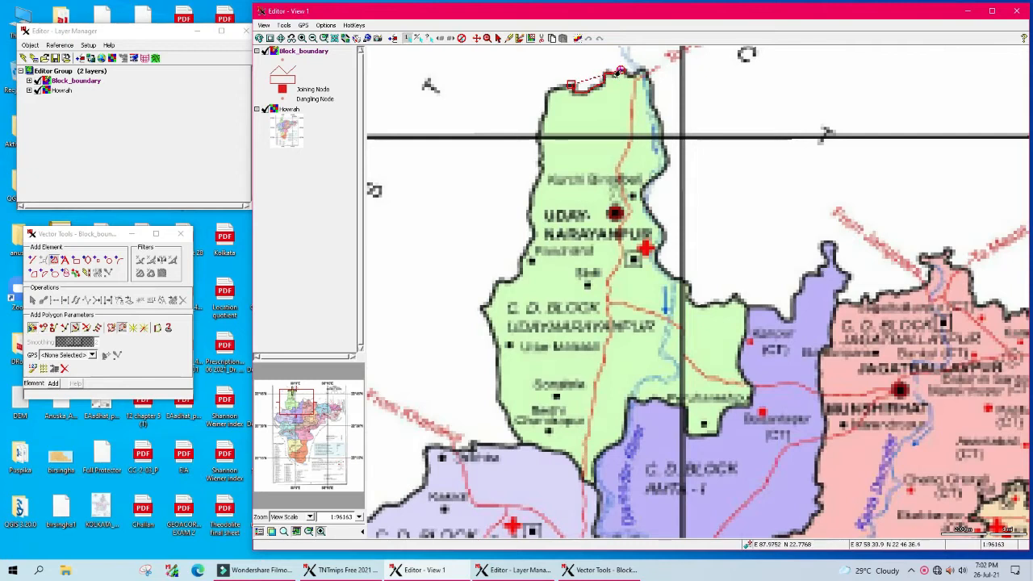
click(629, 72)
click(636, 76)
click(641, 71)
click(649, 77)
Step: Trace the boundary down the eastern edge, past the red cross symbol
click(655, 97)
click(660, 122)
click(663, 135)
click(665, 148)
click(668, 160)
click(662, 171)
click(658, 179)
click(651, 186)
click(642, 192)
click(649, 205)
click(654, 216)
click(660, 229)
click(658, 242)
click(655, 253)
click(661, 264)
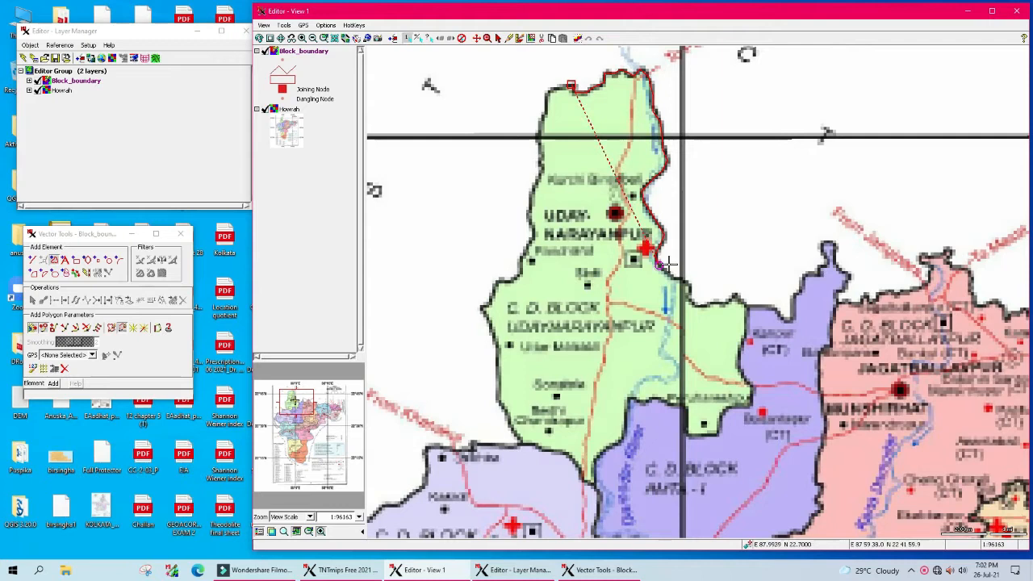
click(667, 275)
Step: Continue the outline east and then down along the border with the Amta block
click(678, 278)
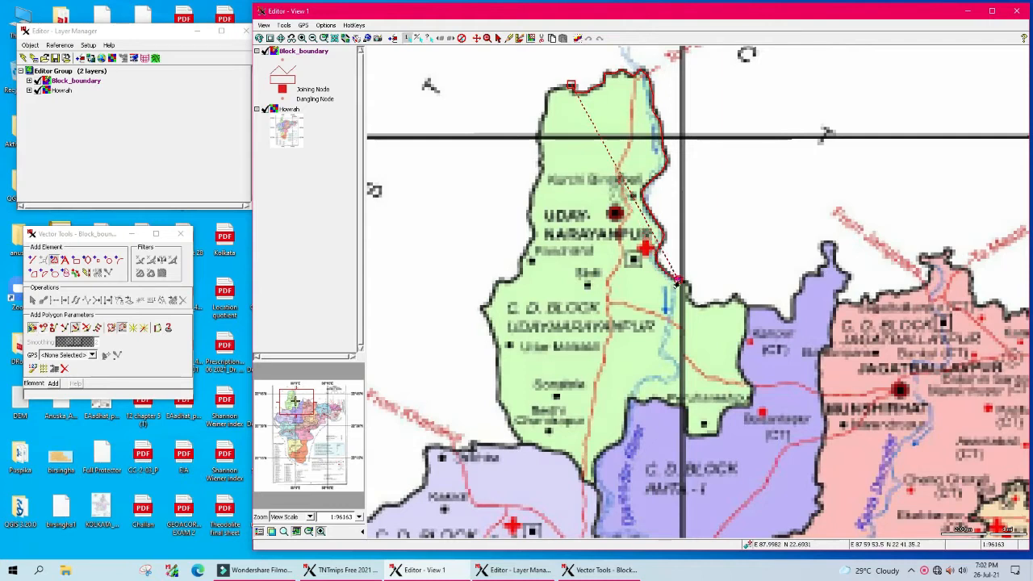
click(687, 284)
click(691, 295)
click(696, 306)
click(709, 305)
click(723, 305)
click(730, 301)
click(739, 300)
click(747, 308)
click(747, 327)
click(743, 343)
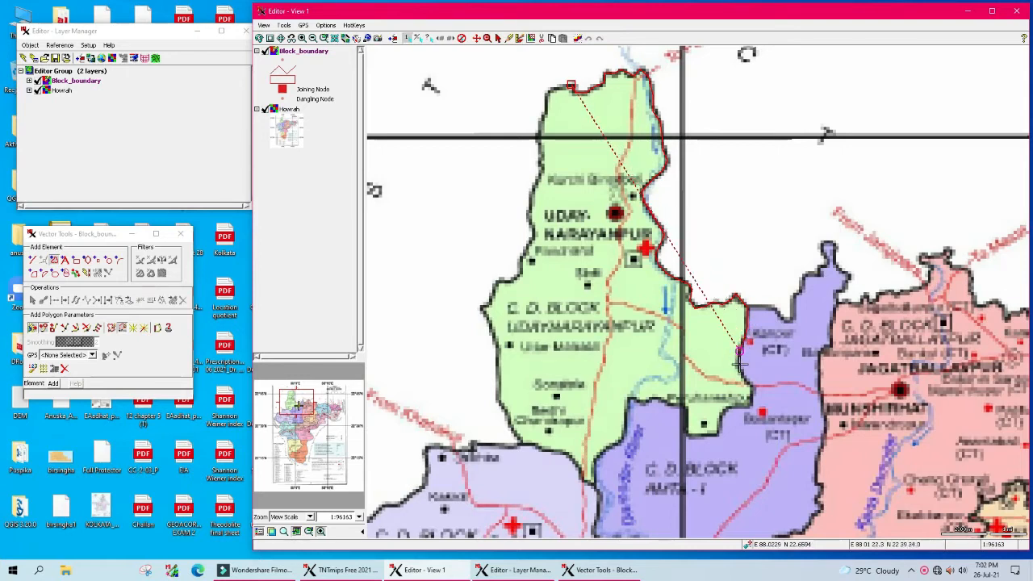
click(744, 377)
click(750, 386)
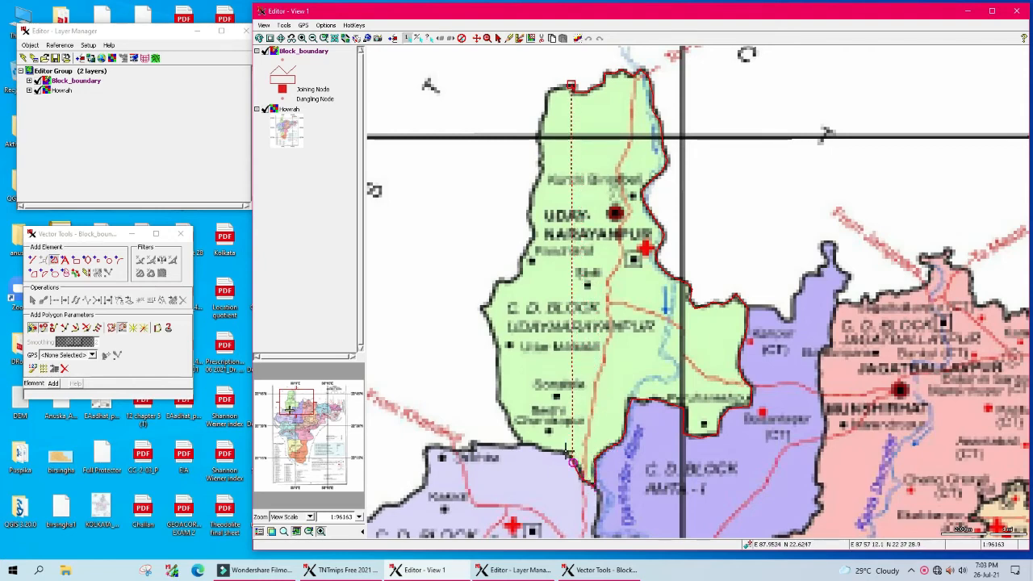
Step: Add vertices from the southern tip up the western edge and finish the polygon at the northern tip
click(533, 446)
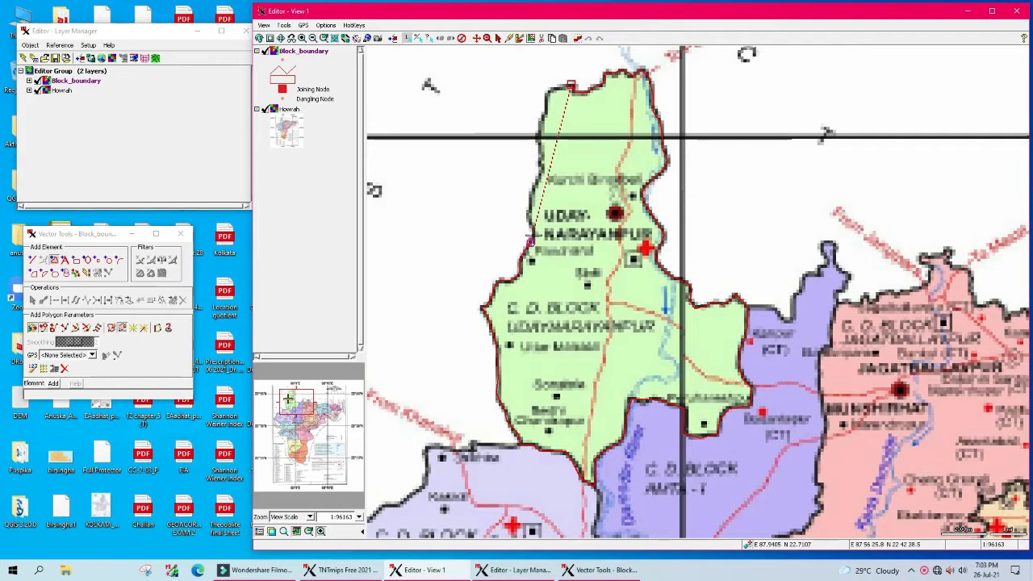
click(530, 215)
click(531, 200)
click(546, 108)
click(548, 93)
click(556, 88)
click(564, 85)
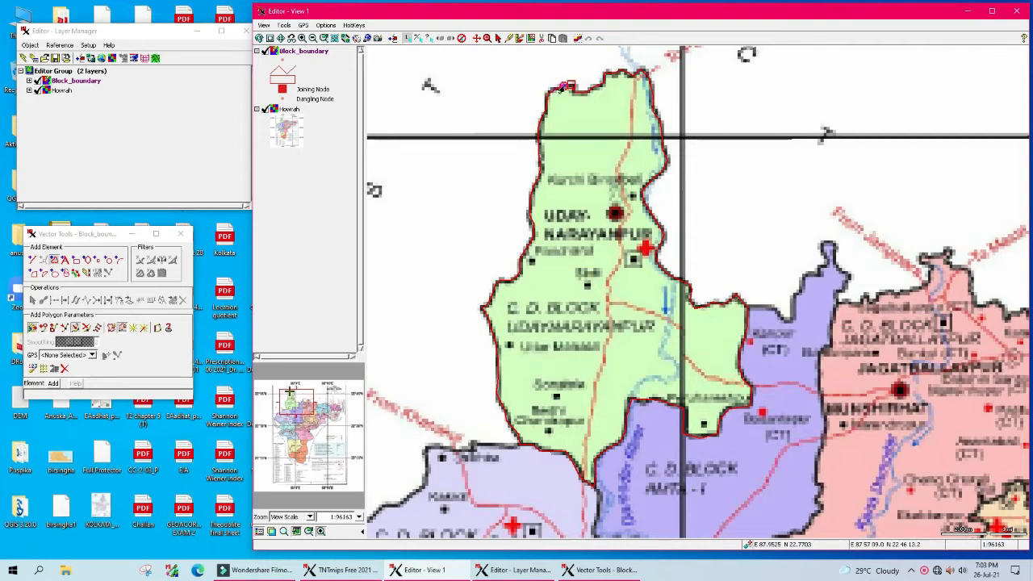
right_click(569, 86)
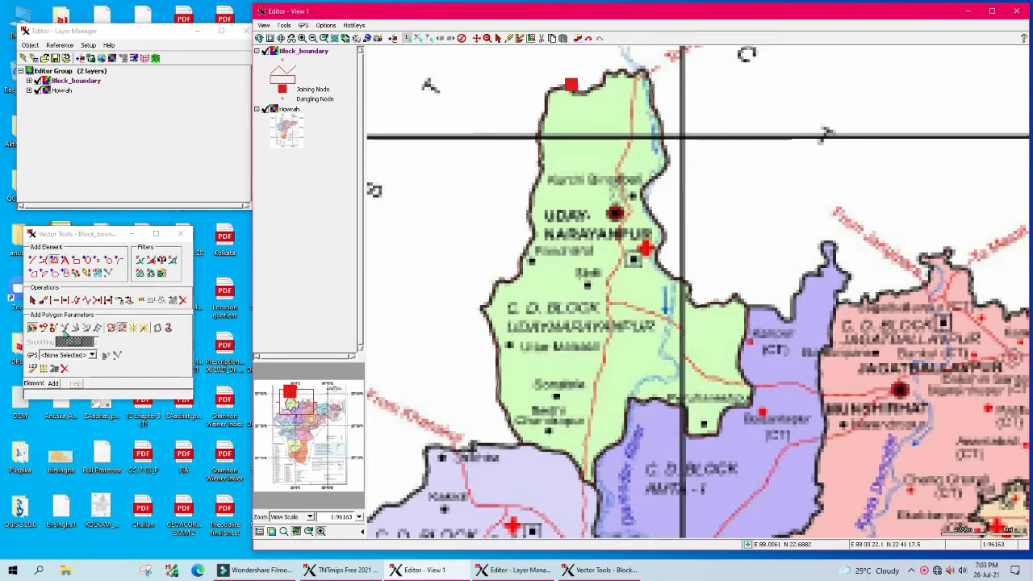
click(56, 70)
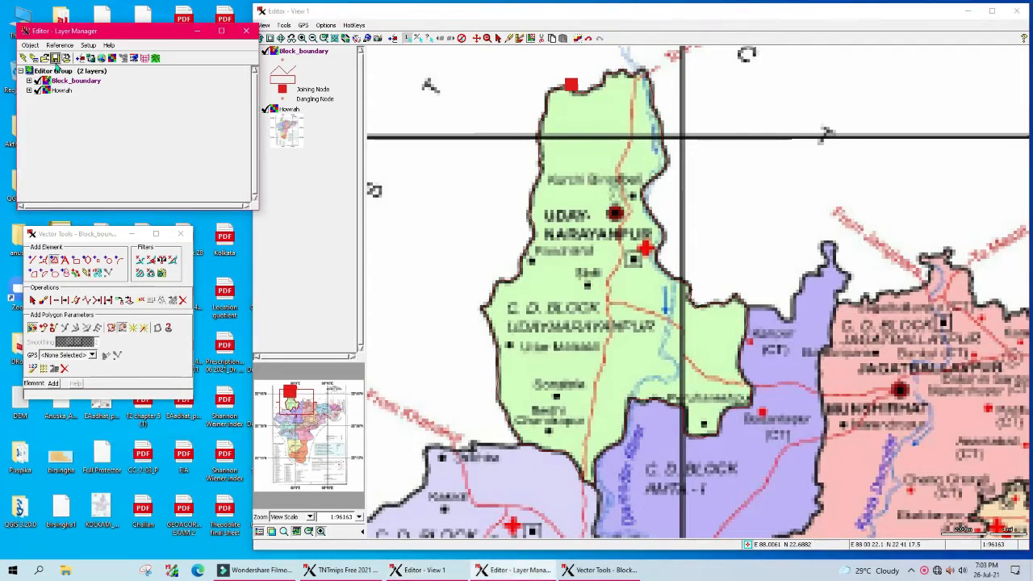
Step: Save the vector as Block_boundary inside Howrah.rvc and dismiss the 26.82-second save report
click(55, 58)
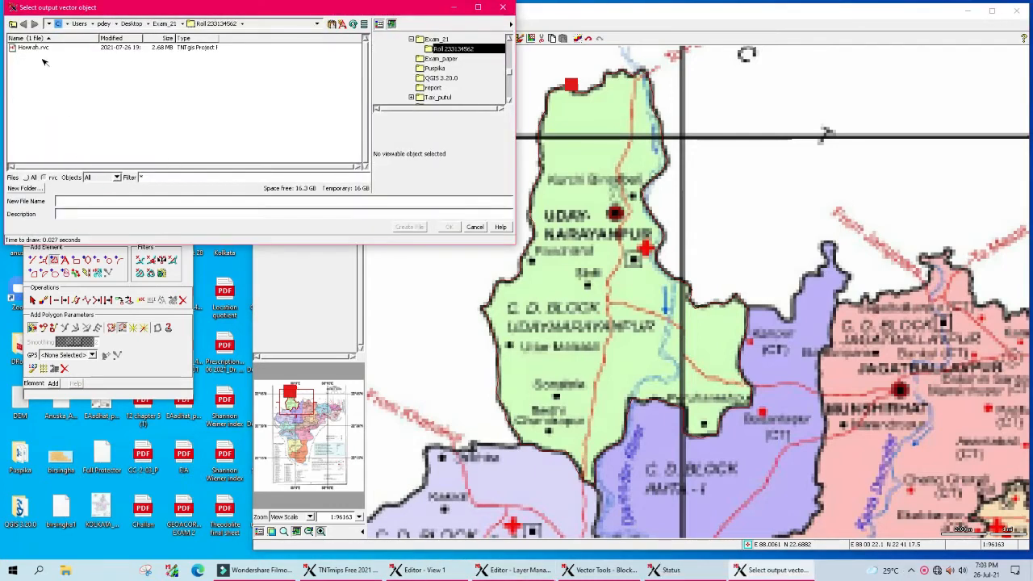
drag(166, 10, 252, 112)
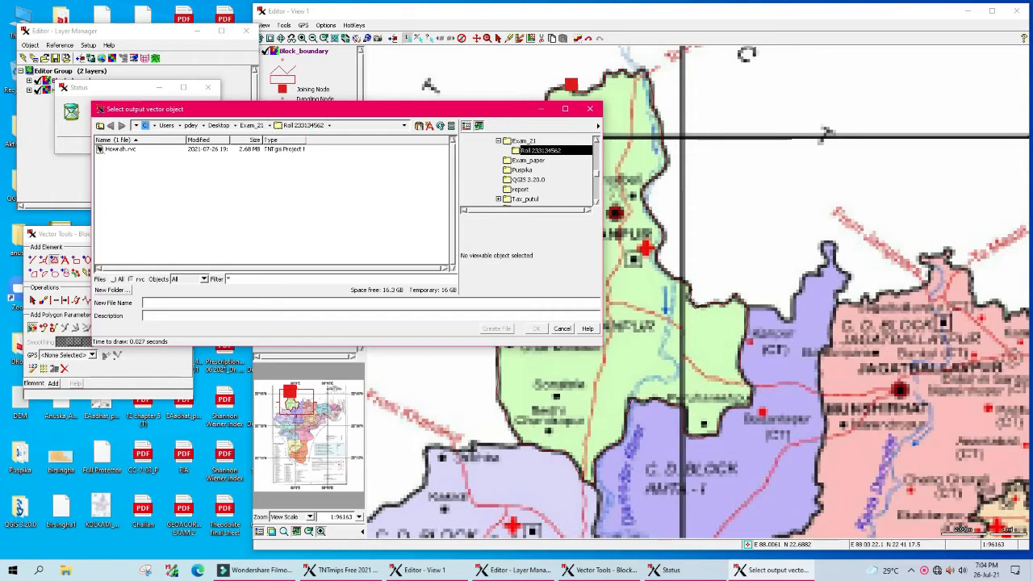
double_click(100, 151)
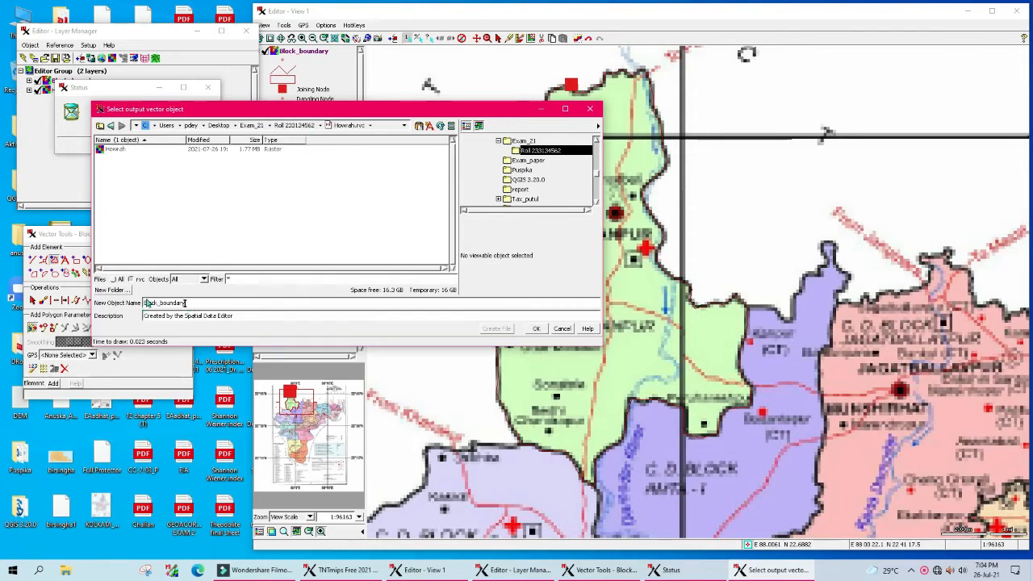
drag(238, 111, 330, 114)
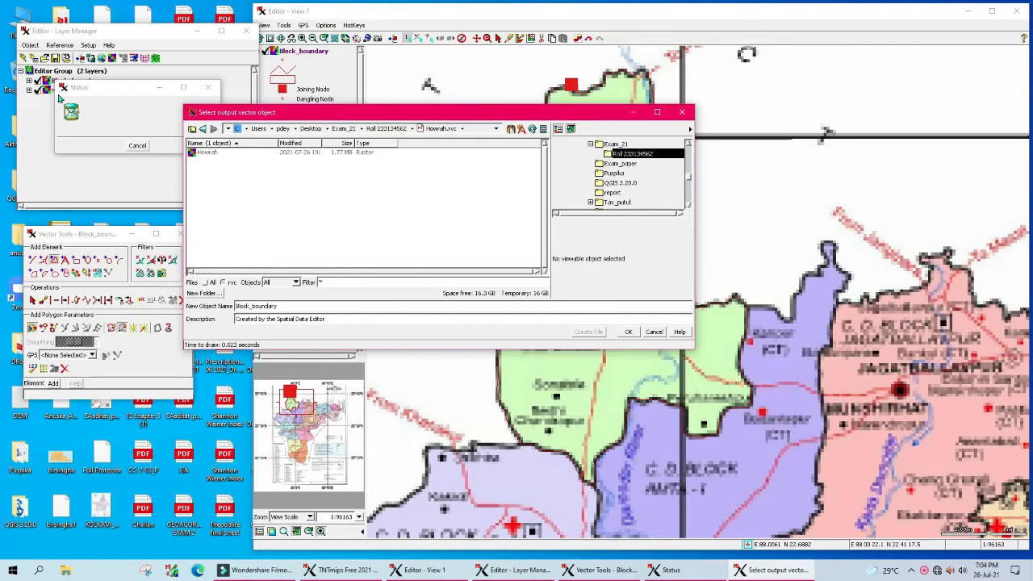
drag(80, 90, 79, 117)
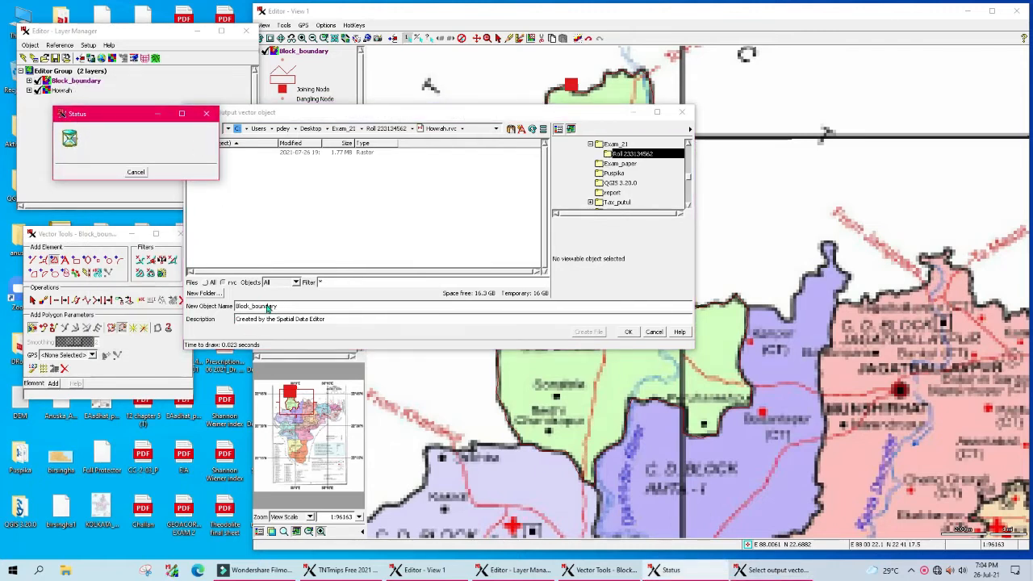
click(628, 332)
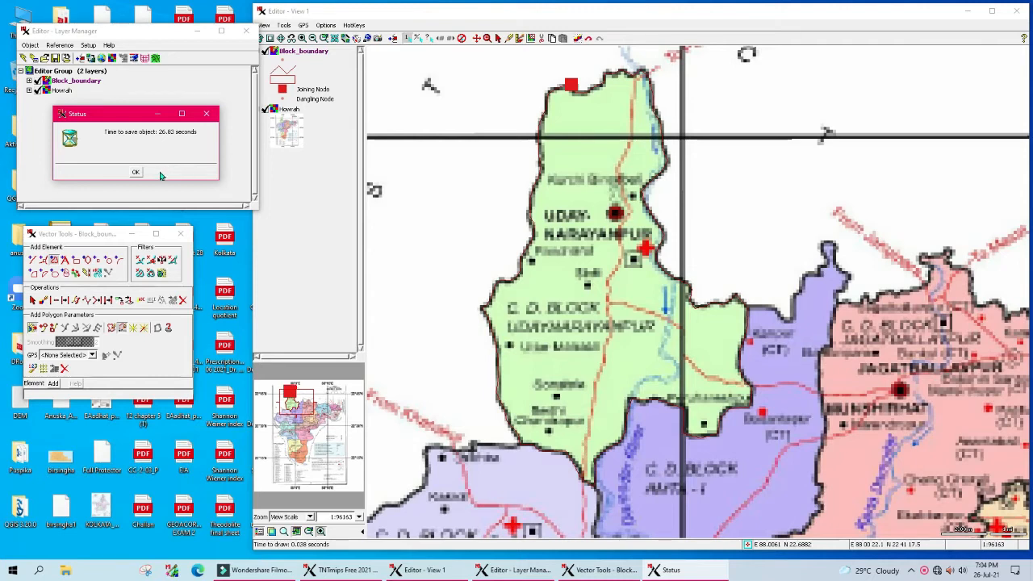
click(136, 172)
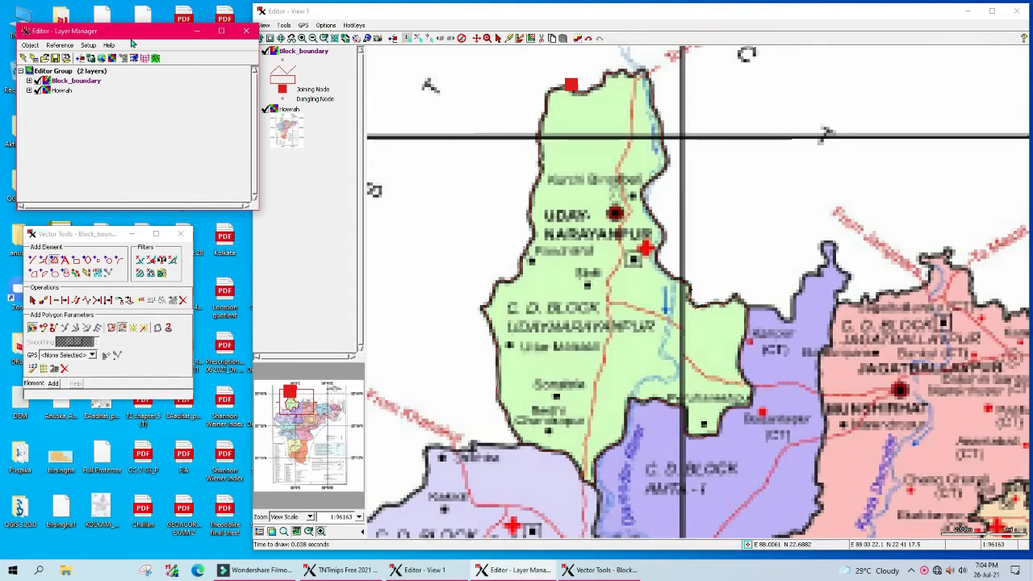
click(87, 46)
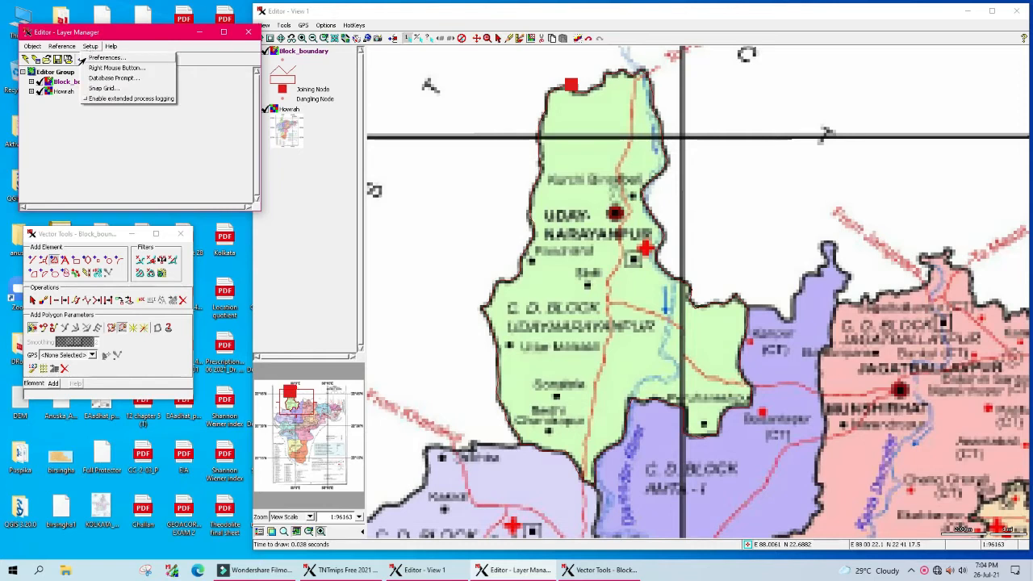
click(89, 59)
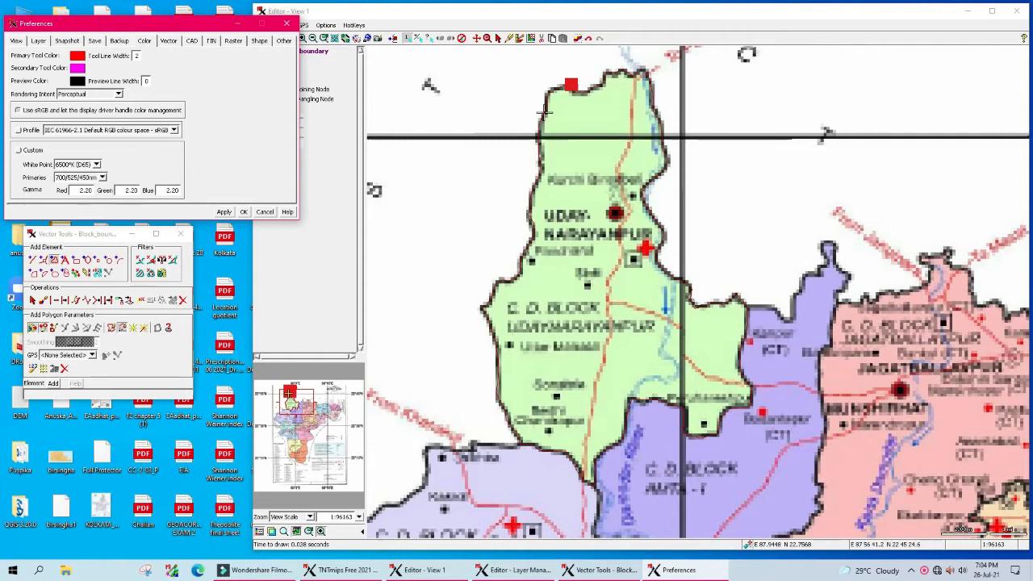
click(243, 211)
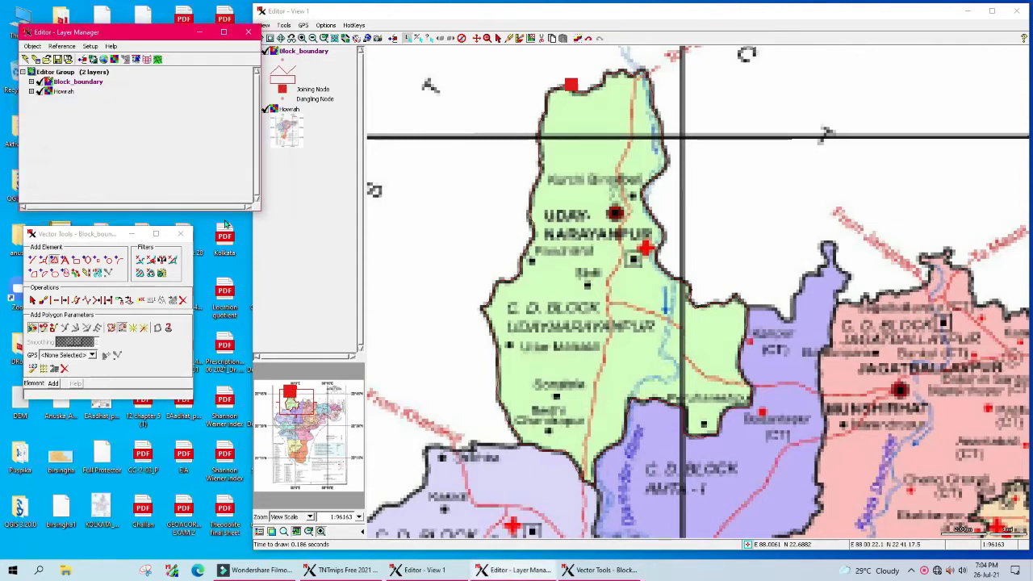
Step: Turn off Show Nodes in the Block_boundary layer controls and apply the change
right_click(50, 84)
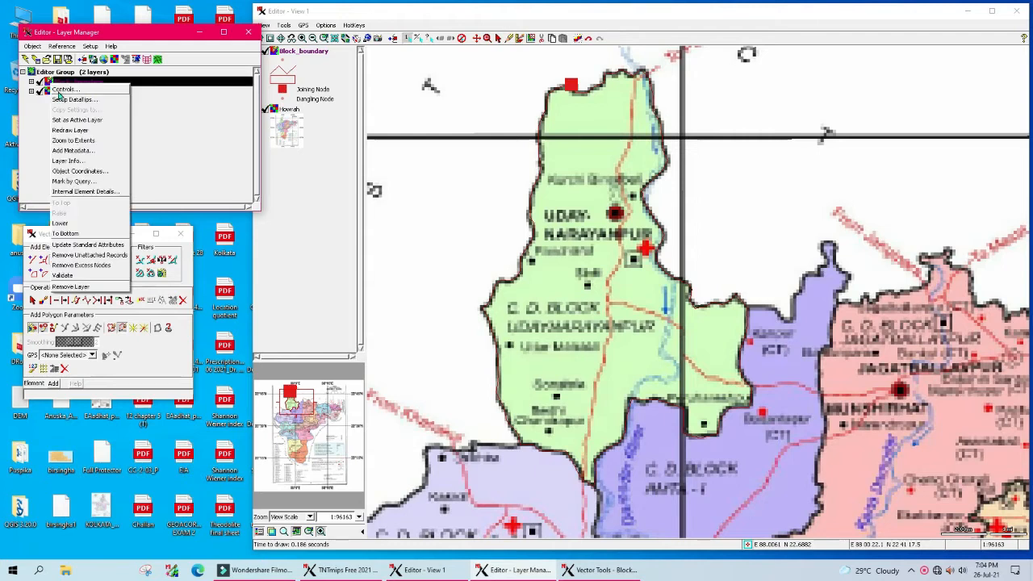
click(63, 90)
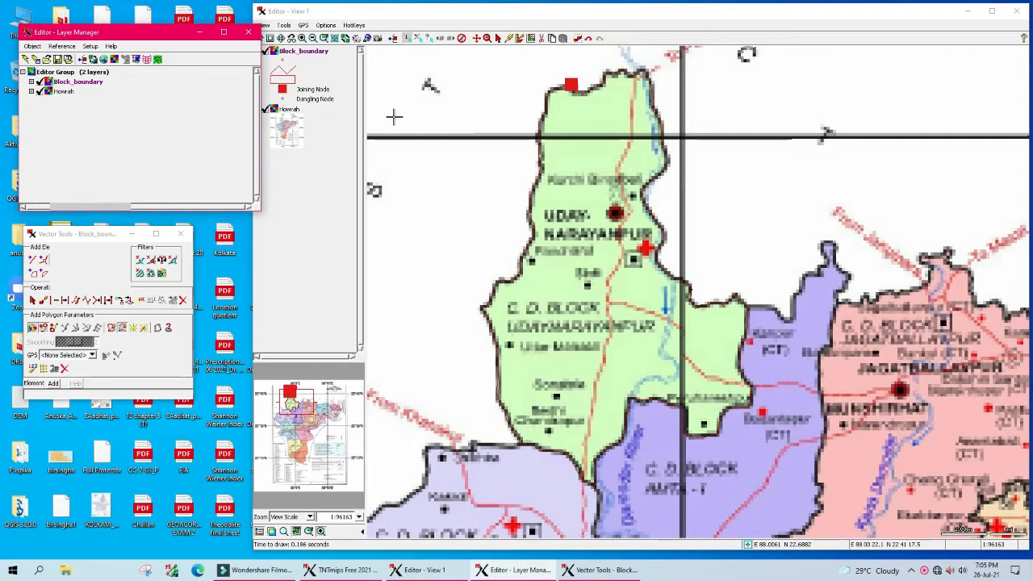
drag(176, 21, 428, 111)
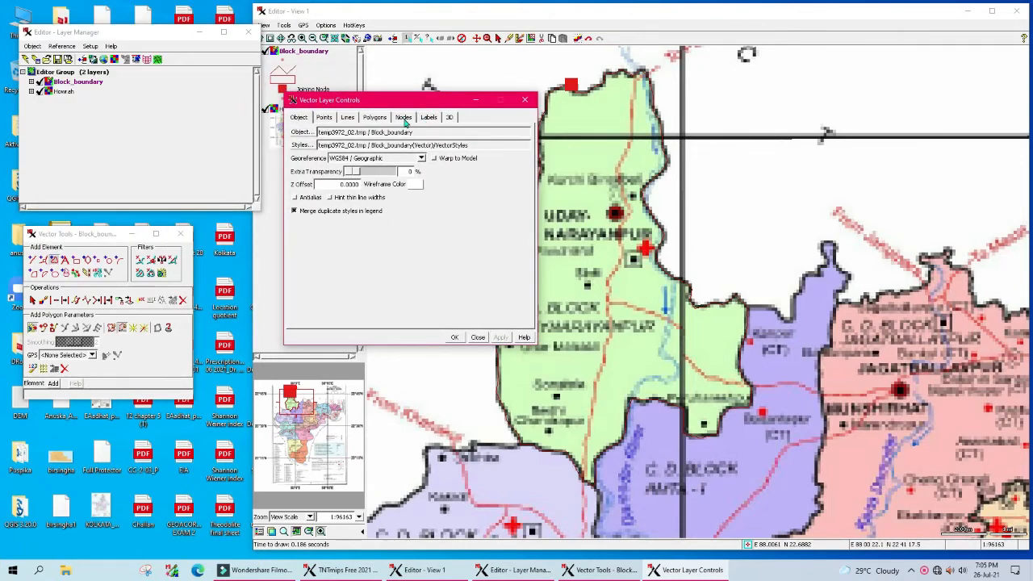
click(404, 118)
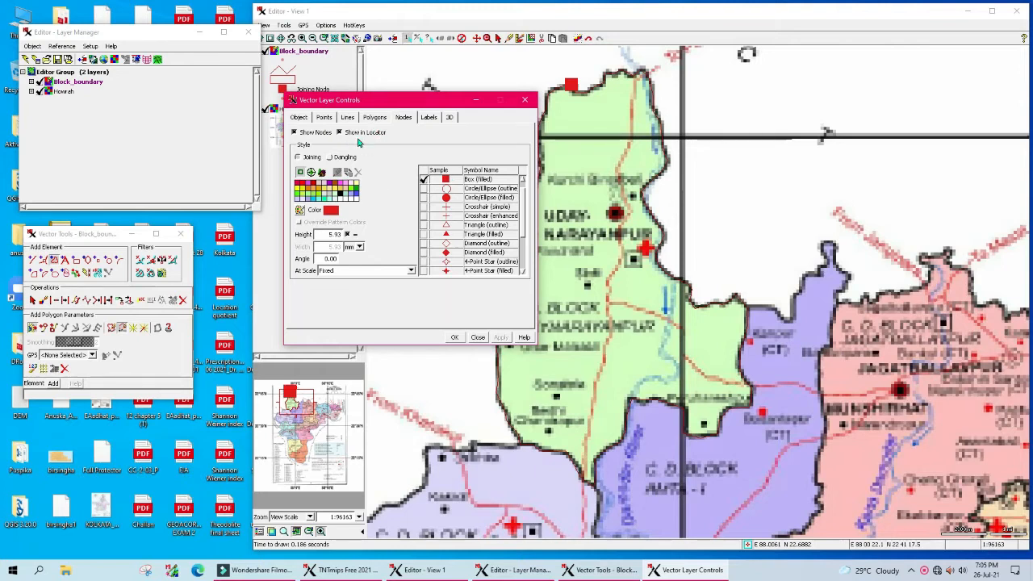
click(296, 133)
click(501, 337)
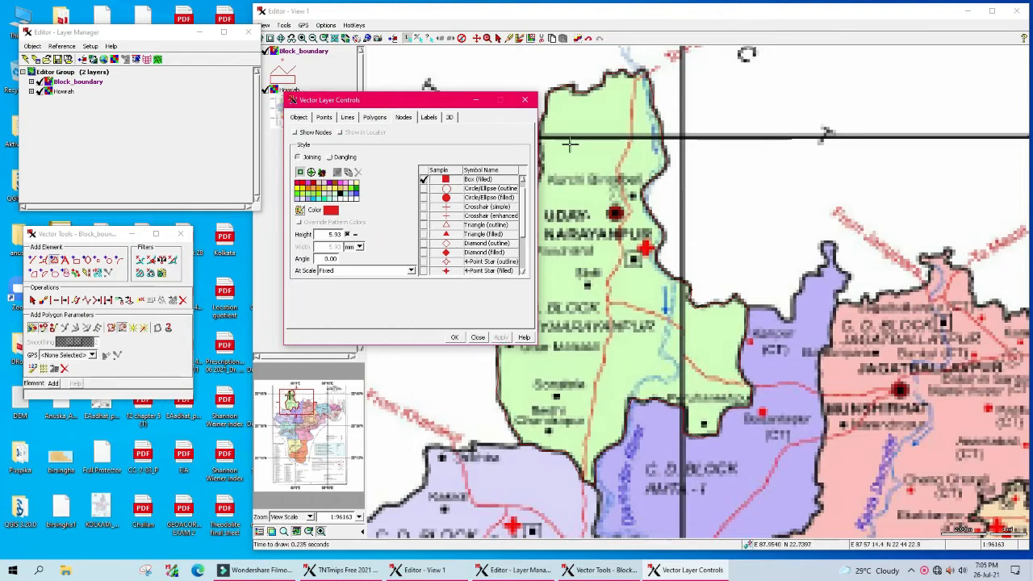
click(455, 337)
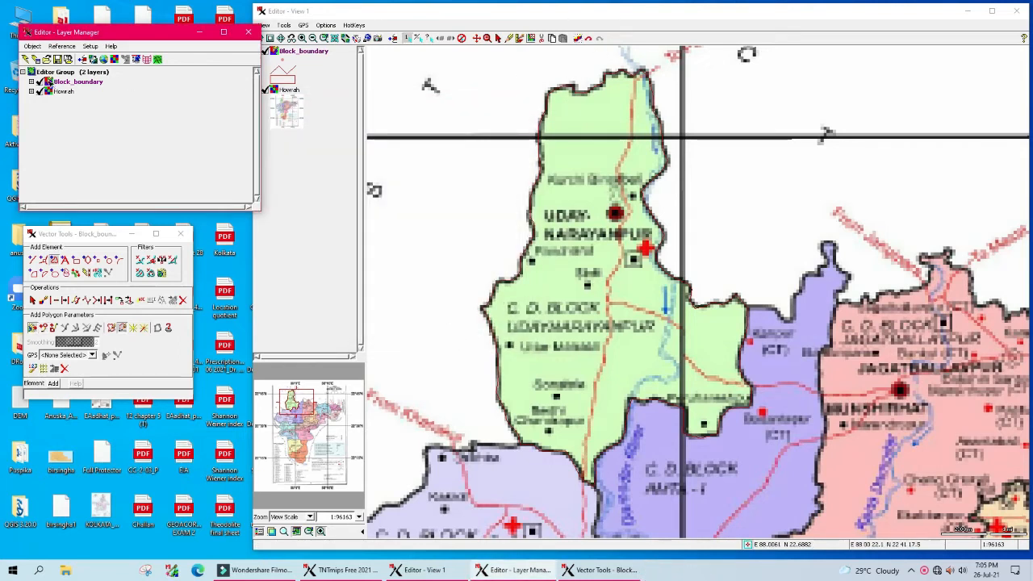
Step: Enable 2D polygon filling for Block_boundary with a yellow-green fill style and apply it
right_click(49, 81)
click(61, 89)
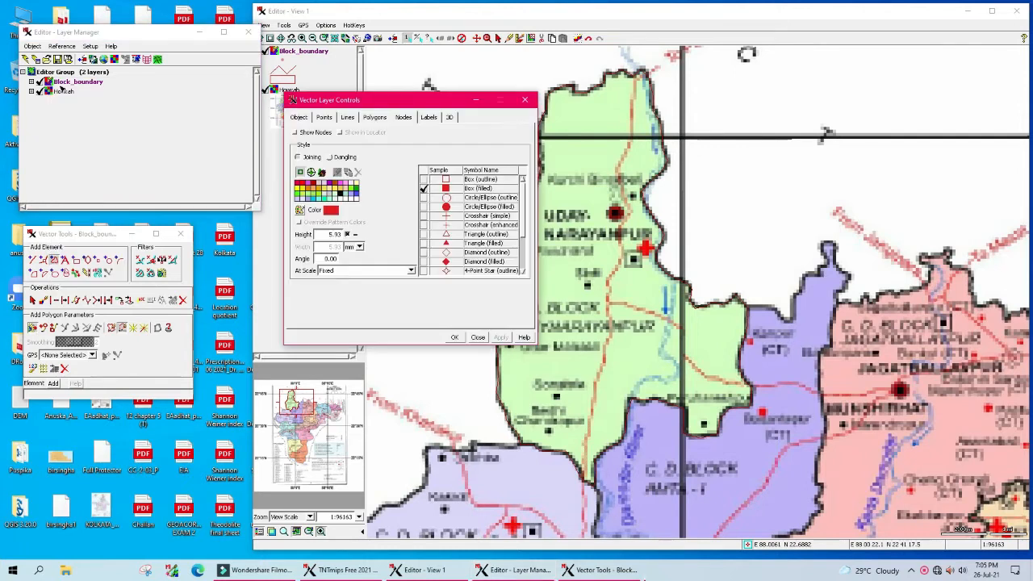
click(386, 119)
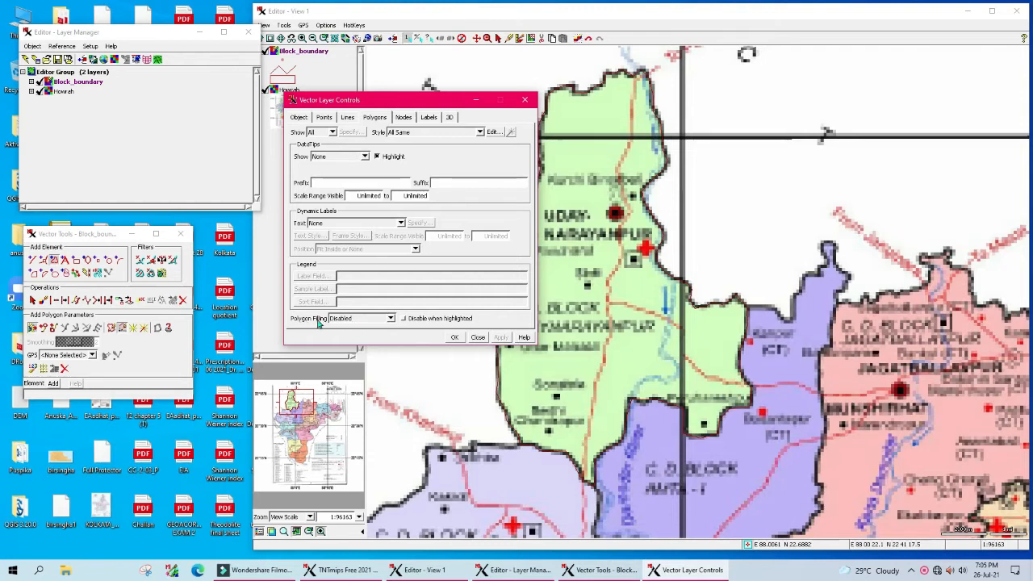
click(391, 318)
click(355, 329)
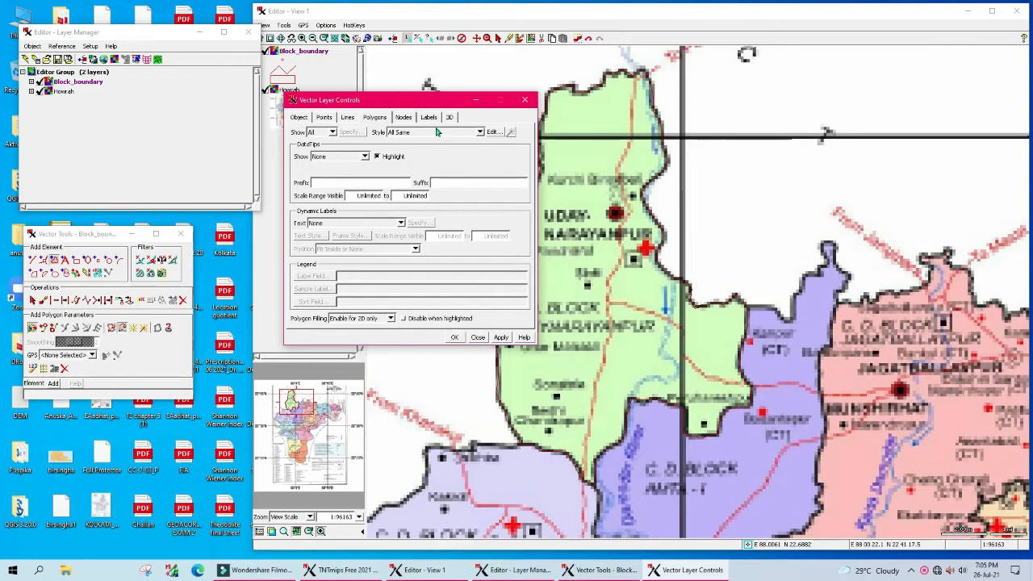
click(493, 131)
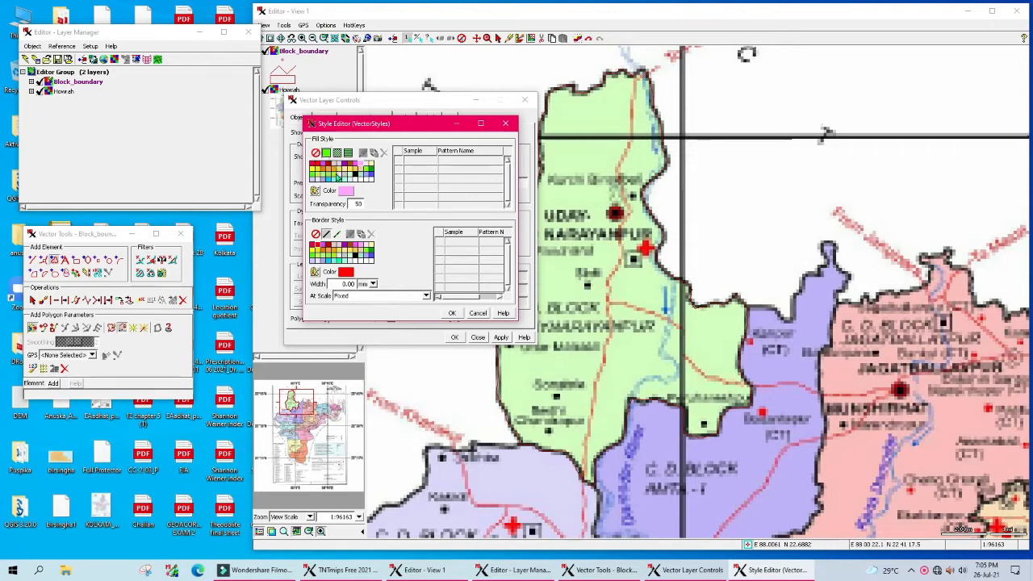
click(321, 176)
click(452, 313)
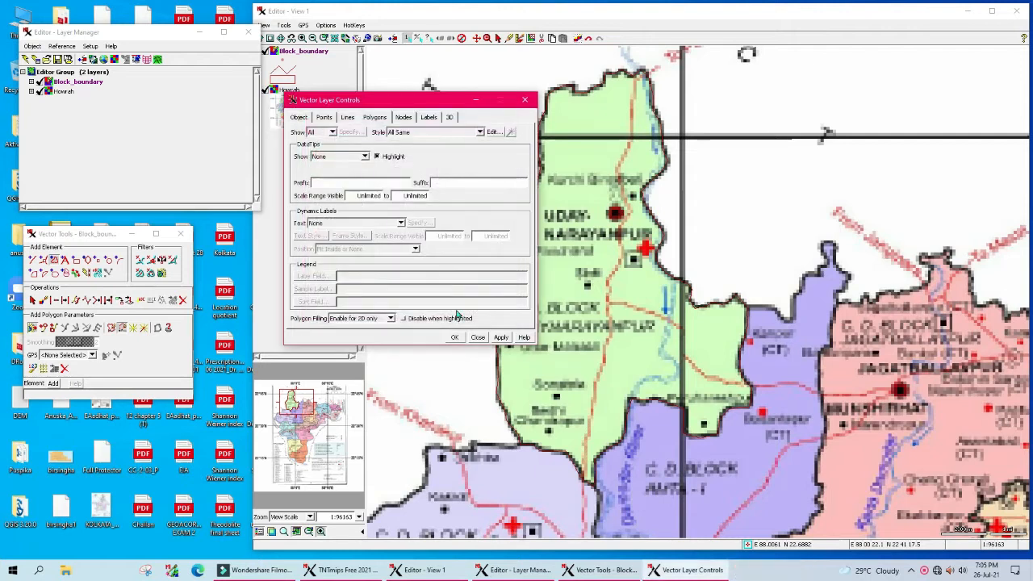
click(502, 338)
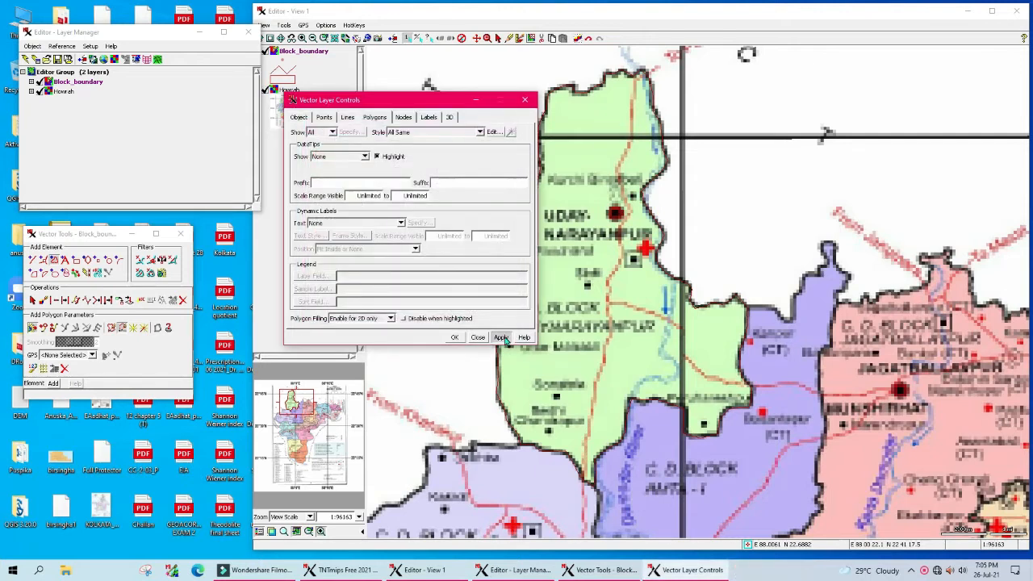
click(454, 337)
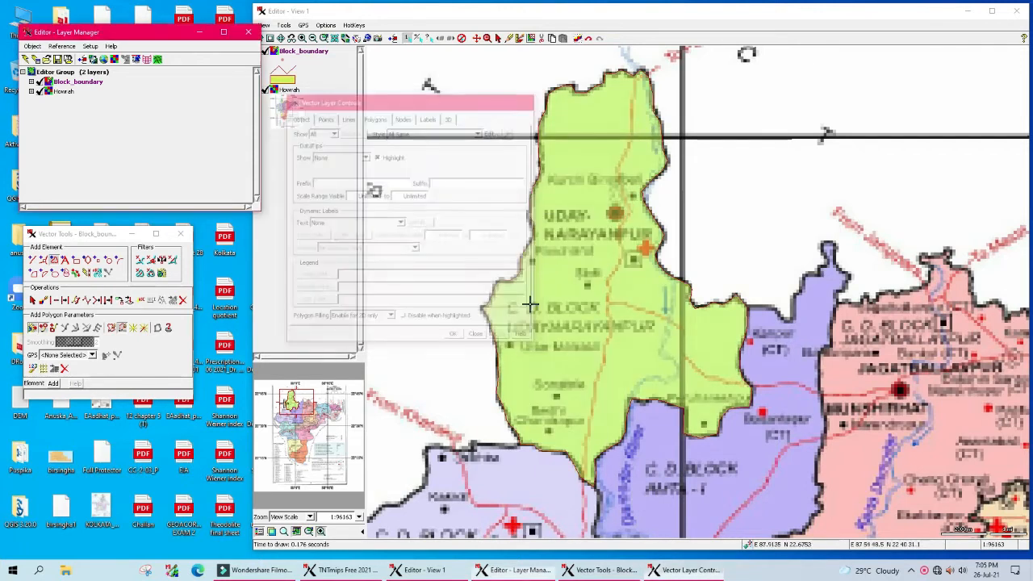
right_click(52, 84)
Step: Raise the Block_boundary polygon's fill Transparency in the Style Editor and apply it
click(69, 95)
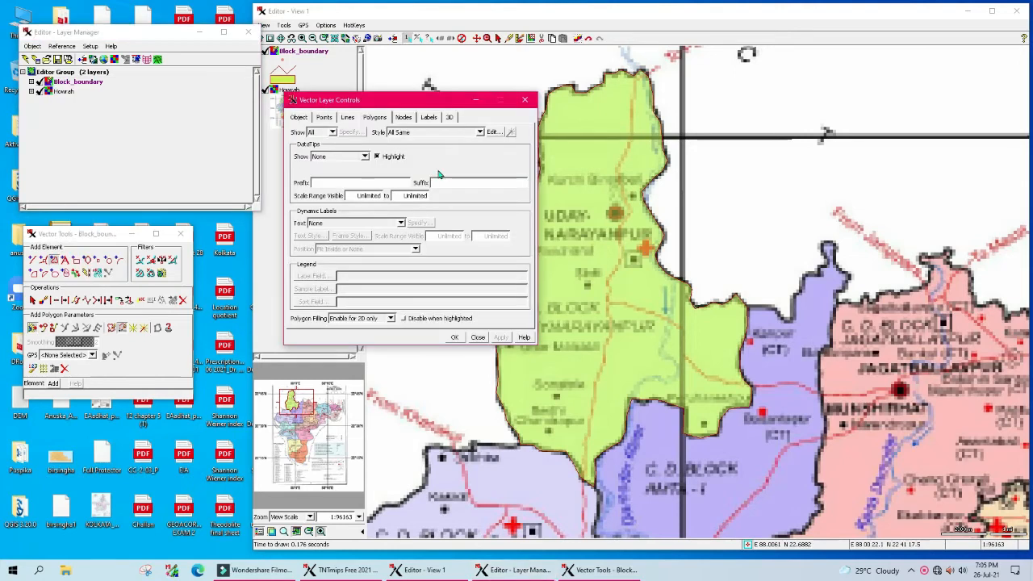
click(493, 133)
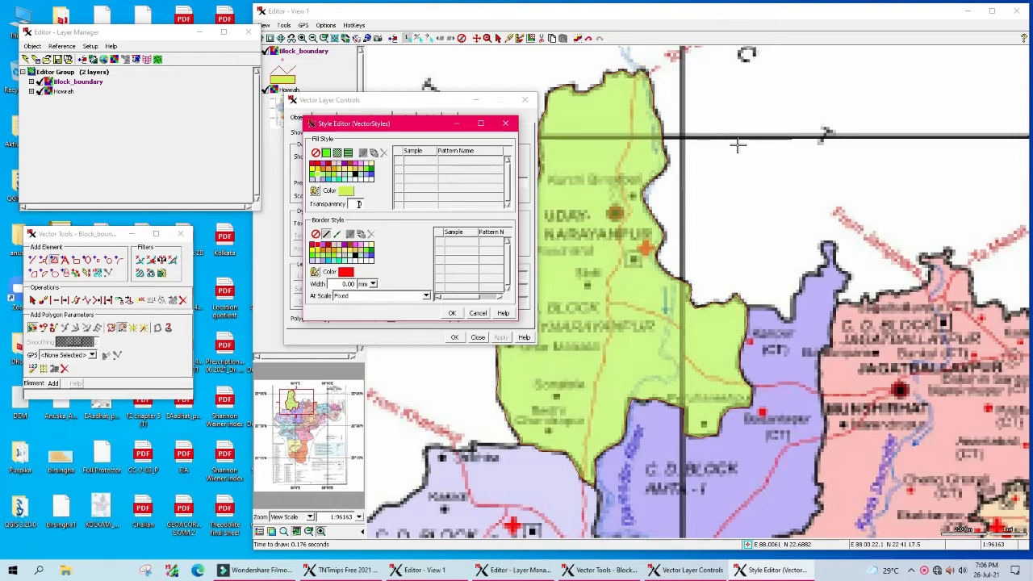
click(452, 314)
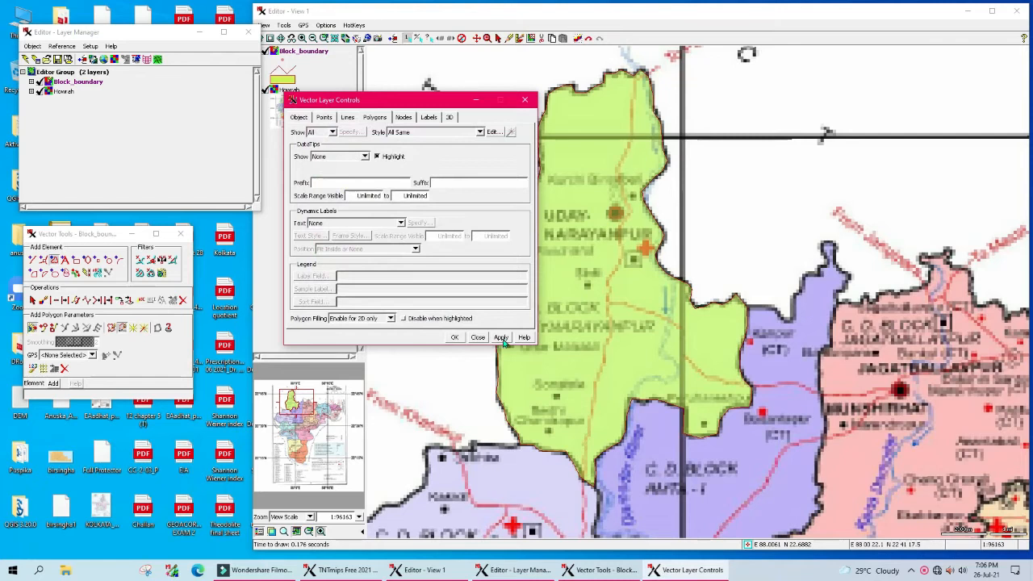
click(455, 338)
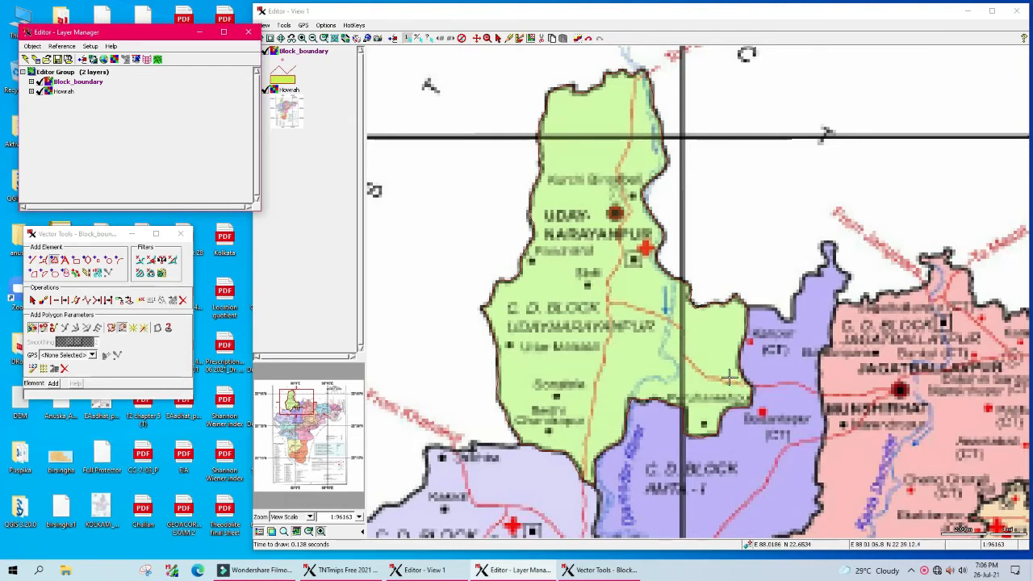
Step: Set the Block_boundary polygon border colour to purple
right_click(50, 81)
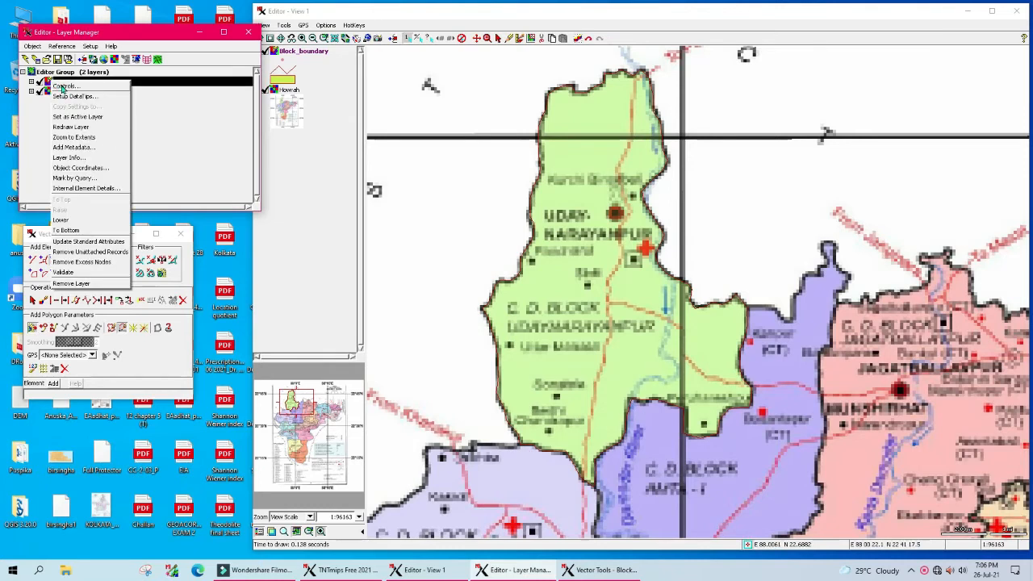
click(76, 89)
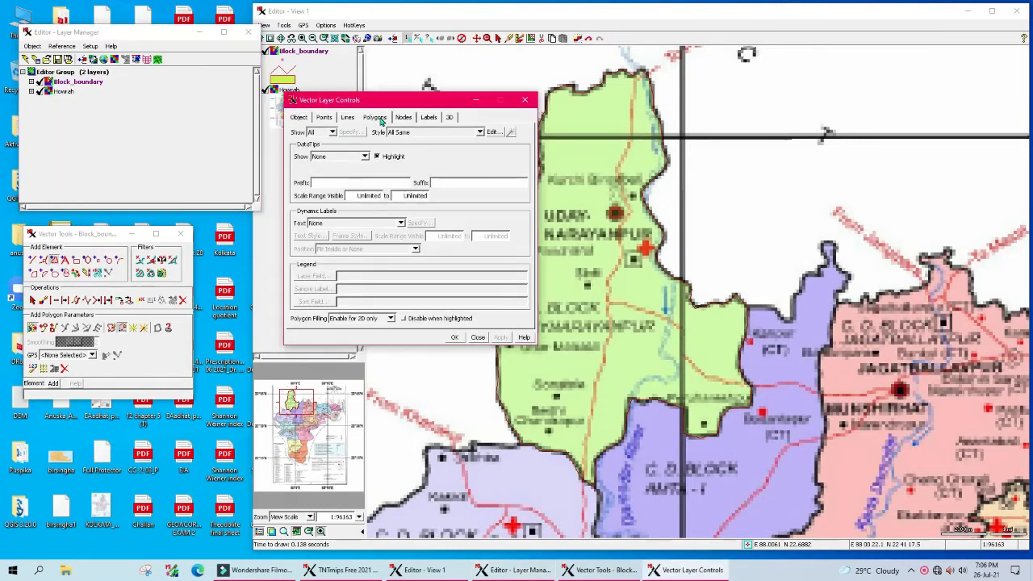
click(492, 131)
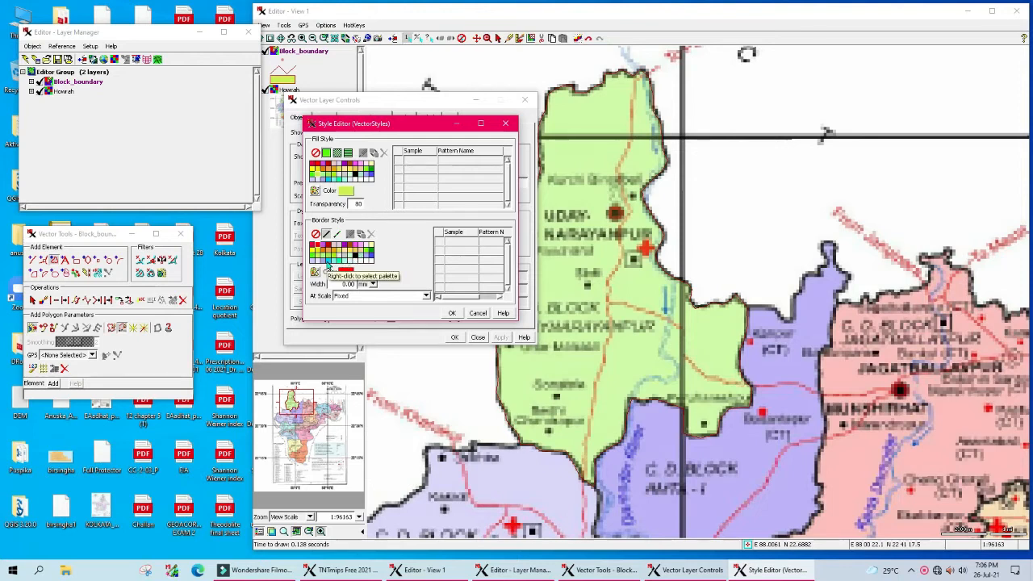
click(345, 246)
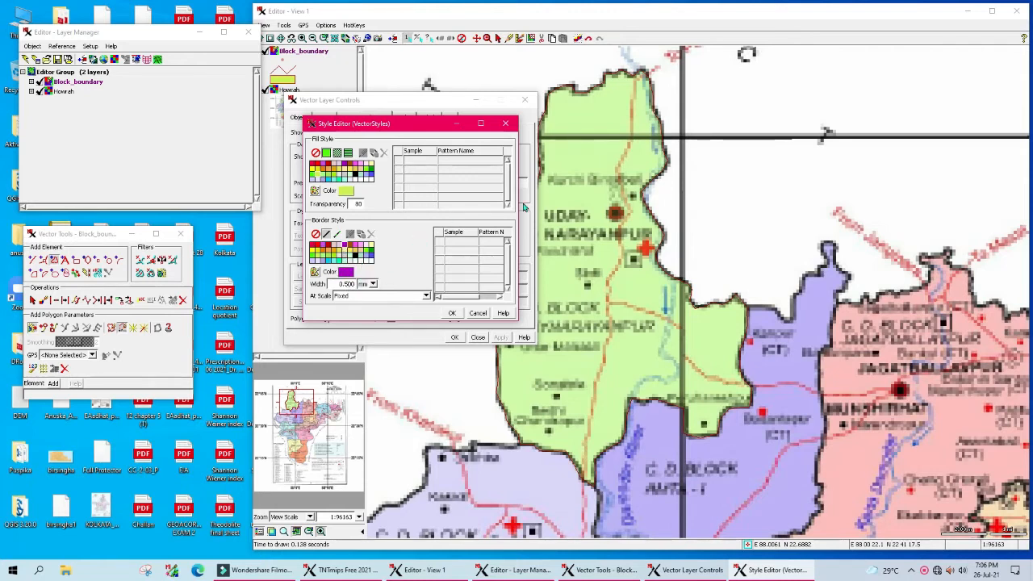
click(452, 313)
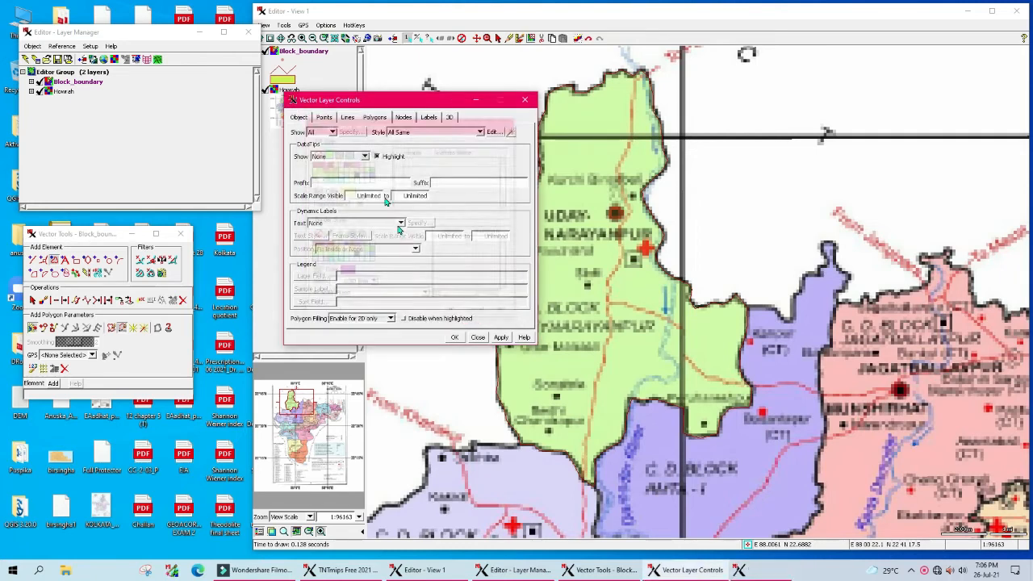
Step: Style the boundary line magenta at 0.5 width and apply it to the map
click(348, 118)
click(480, 131)
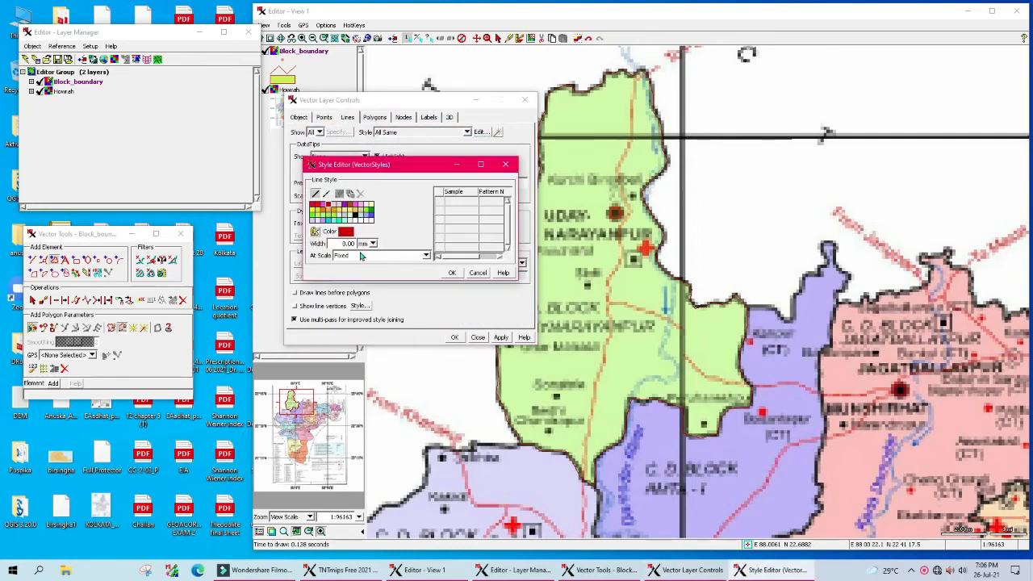
click(347, 206)
text(5)
click(452, 273)
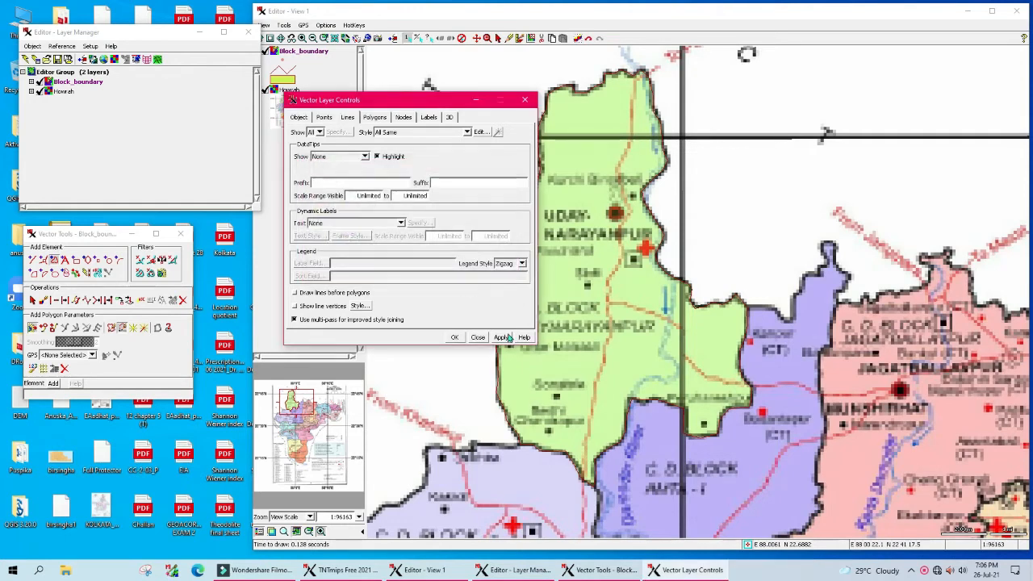
click(500, 337)
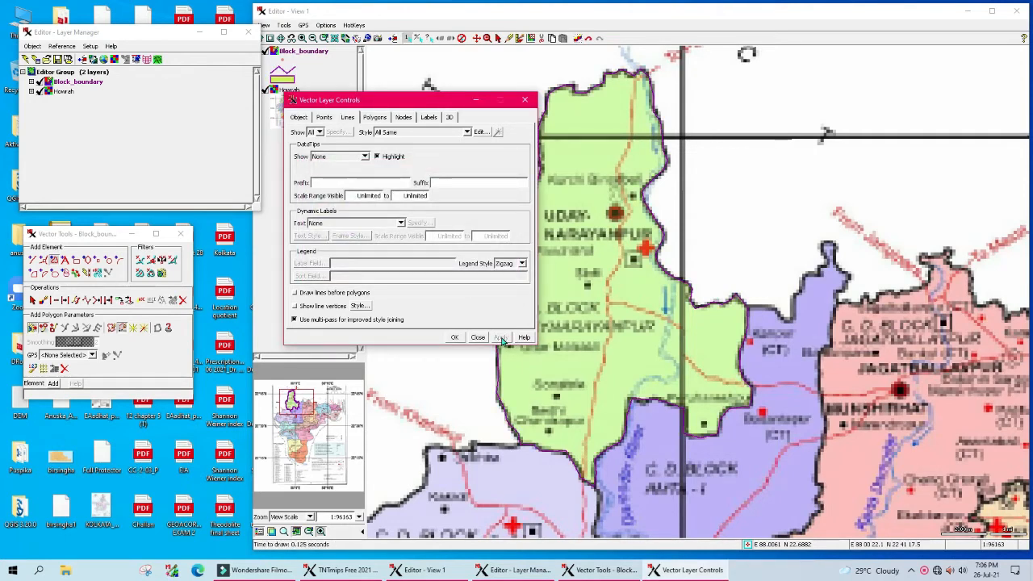
click(454, 337)
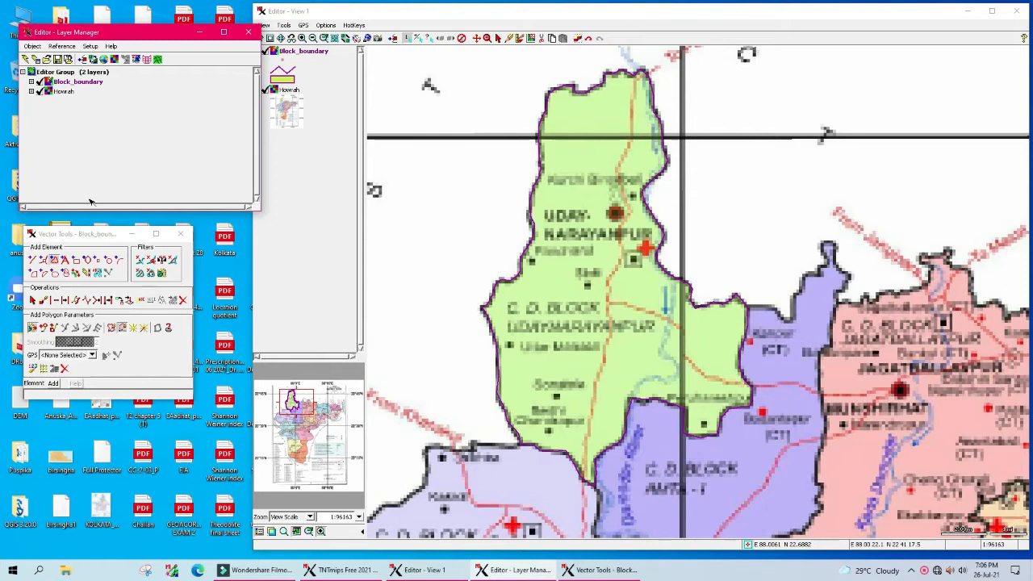
Step: Toggle the Howrah layer off and on, then expand Block_boundary and its '1 polygons' node
click(39, 92)
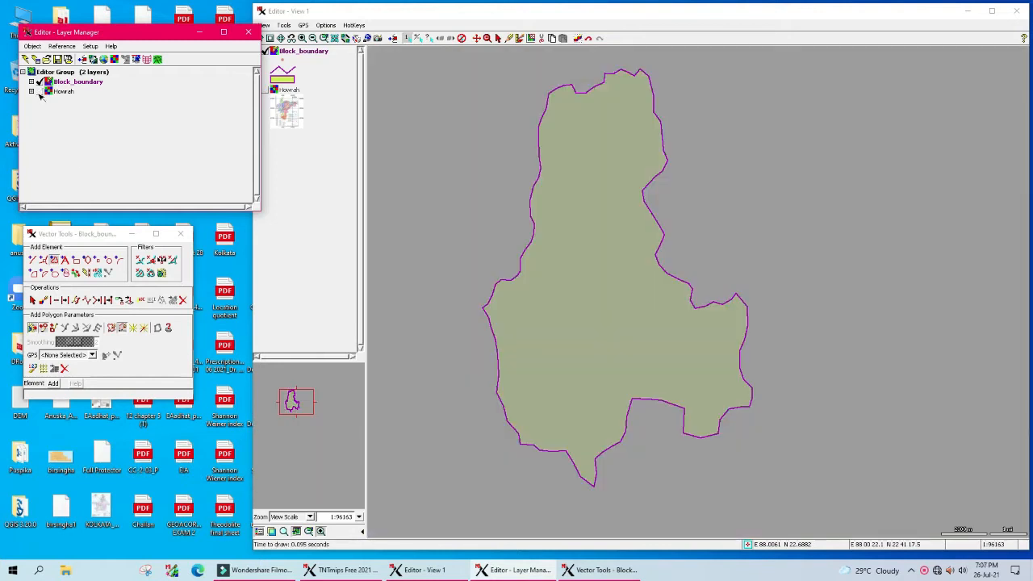
click(40, 92)
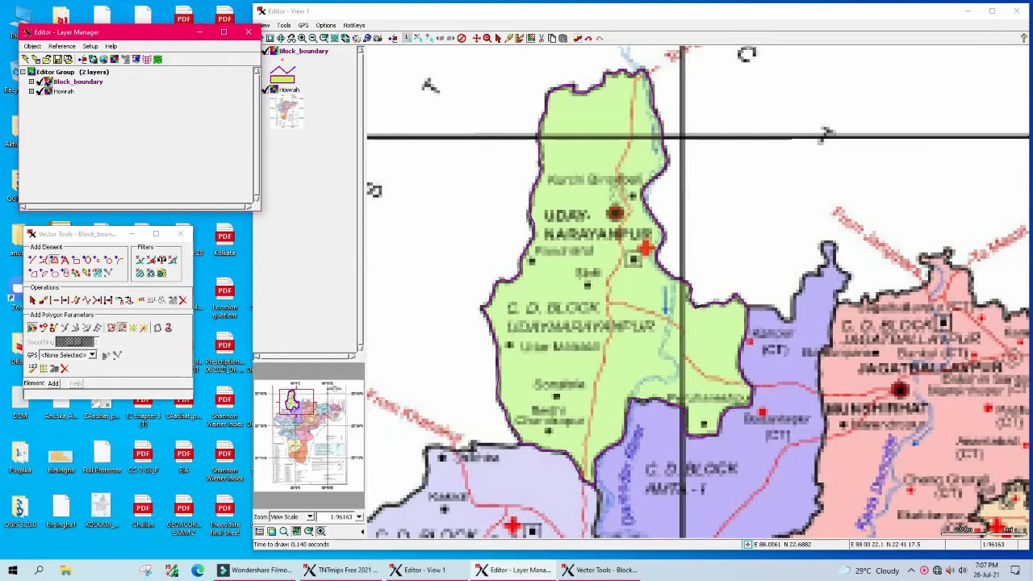
click(31, 82)
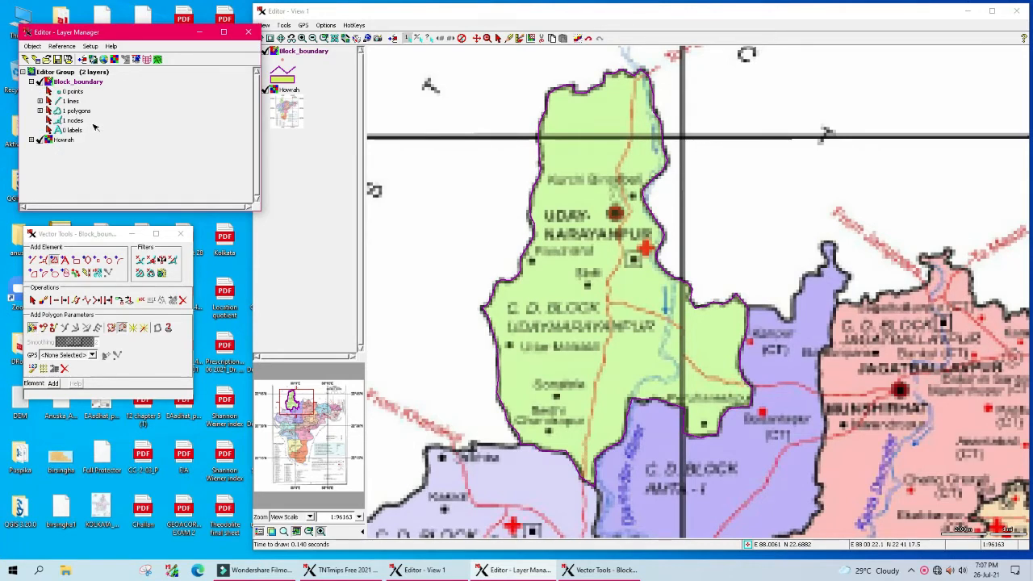
click(41, 112)
Step: Open the POLYSTATS table, then move and enlarge its window to show Area, BoundLen, CentX, CentY
click(57, 122)
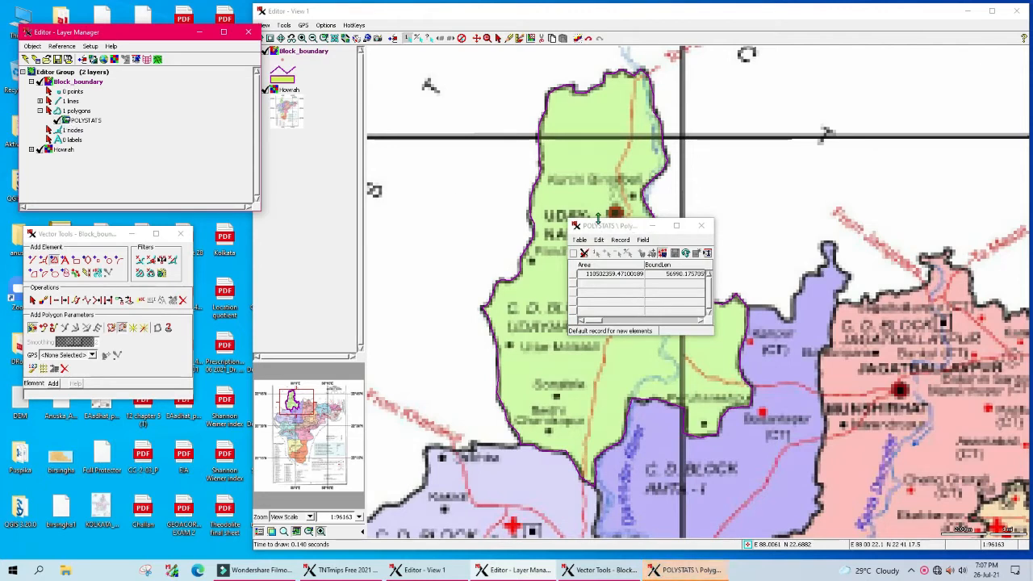
drag(632, 228, 453, 169)
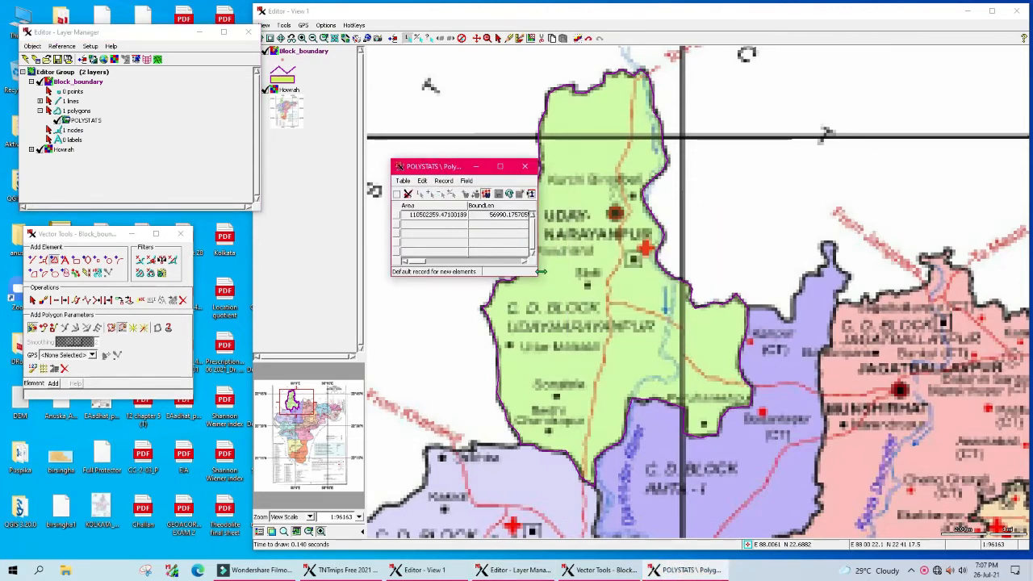
drag(537, 275, 662, 308)
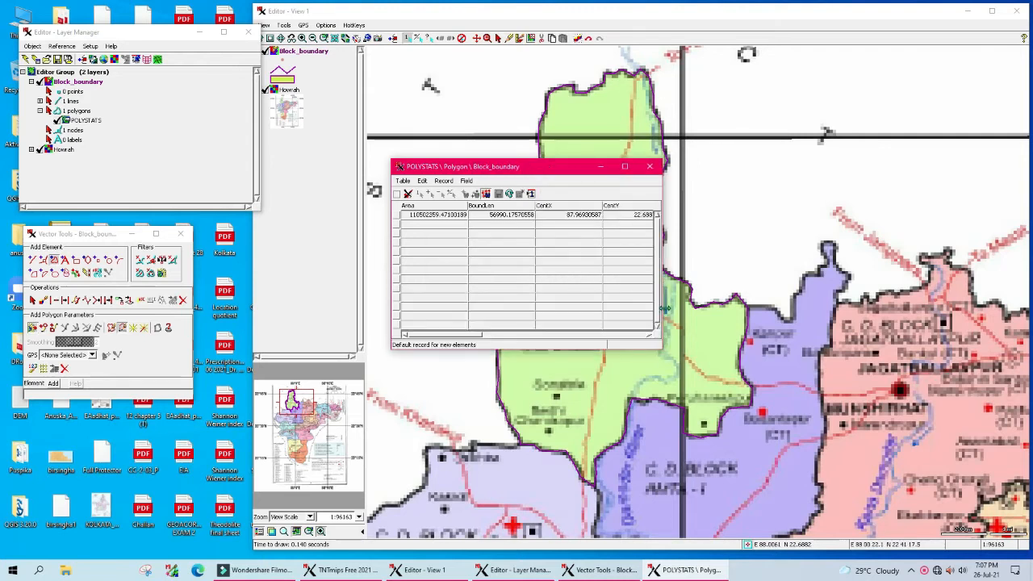
drag(480, 338, 443, 347)
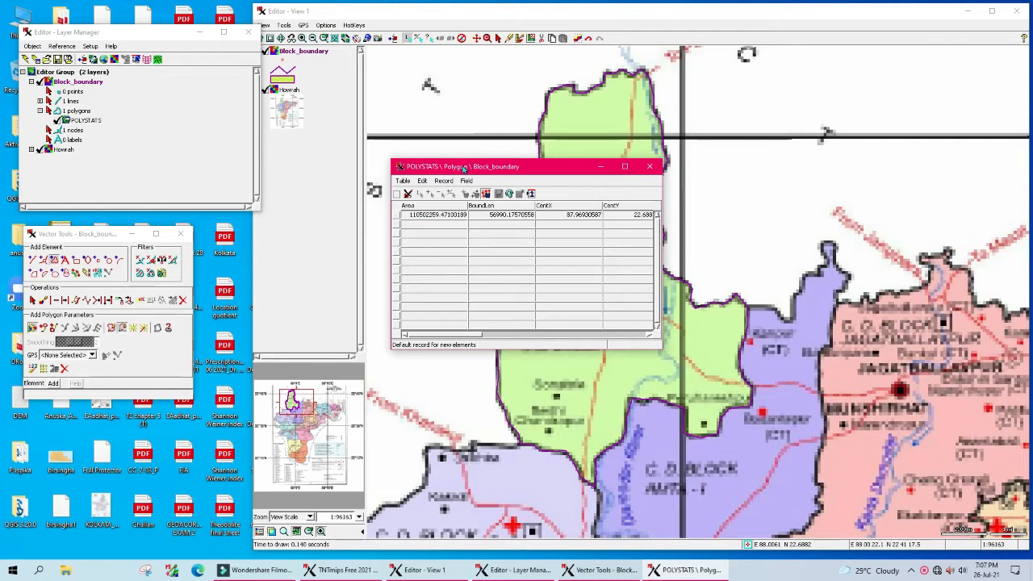
drag(463, 169, 291, 145)
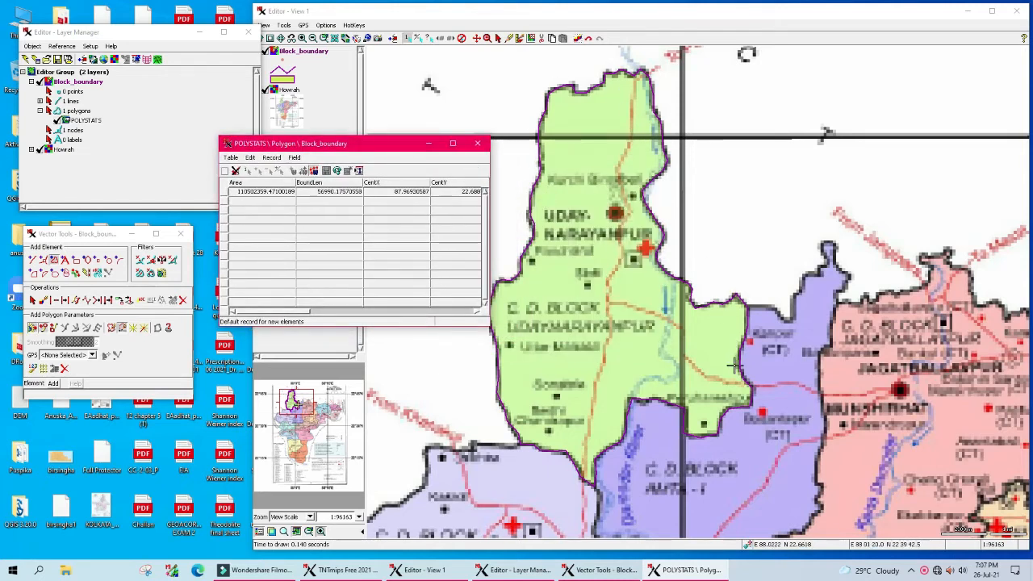
Step: Express the Area field in square kilometers
right_click(250, 194)
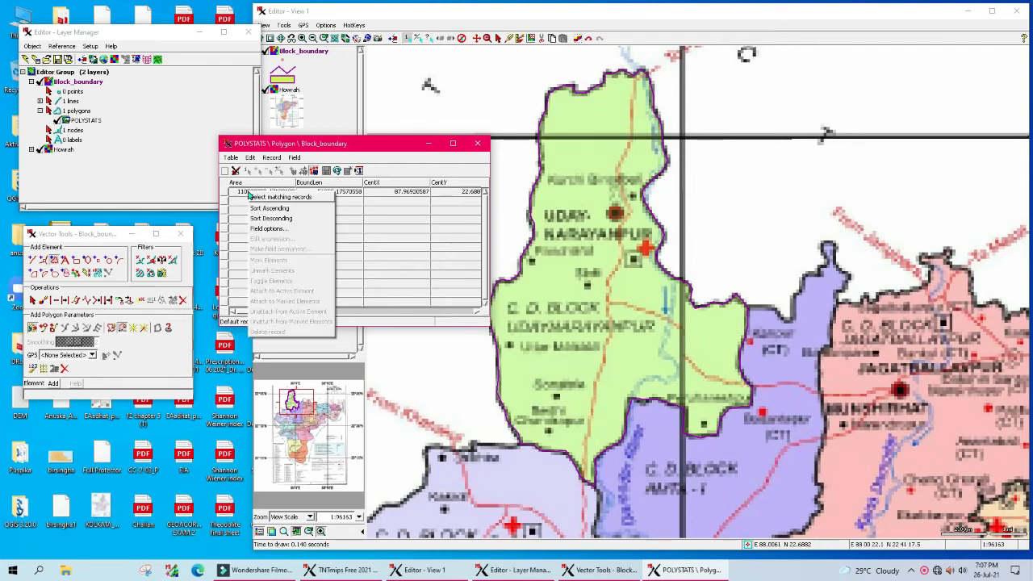
click(270, 230)
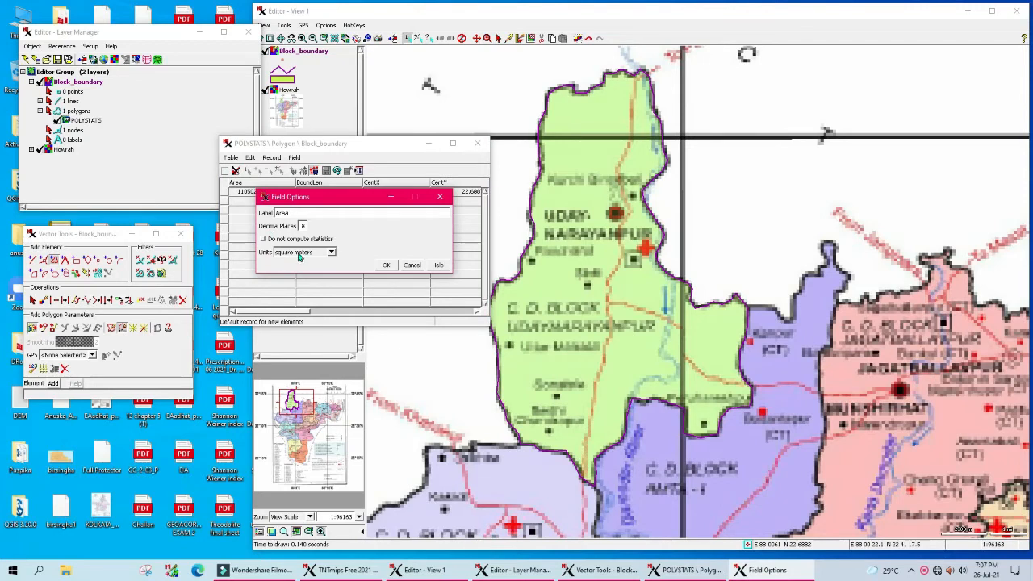
click(331, 252)
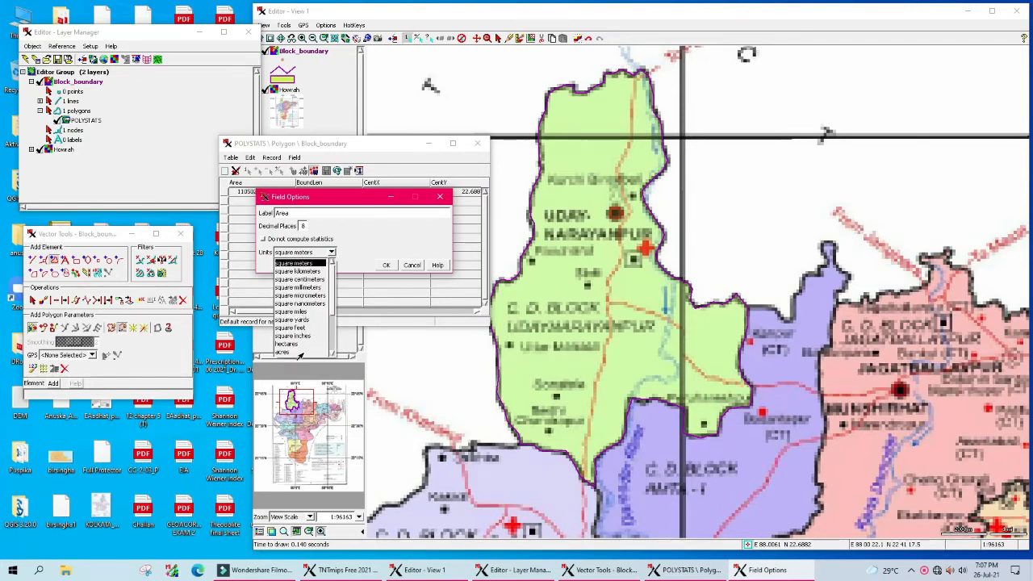
click(297, 271)
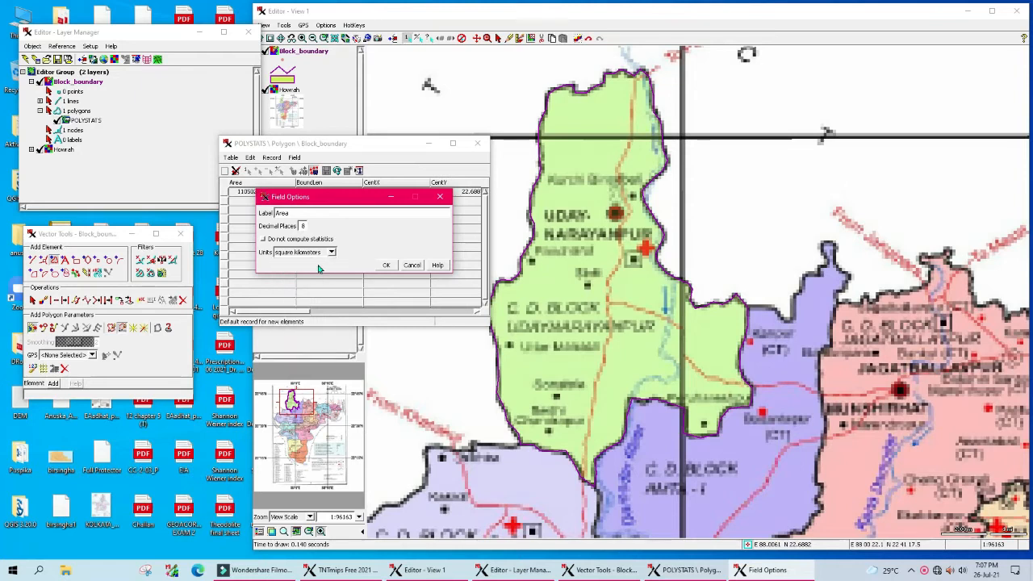
click(386, 265)
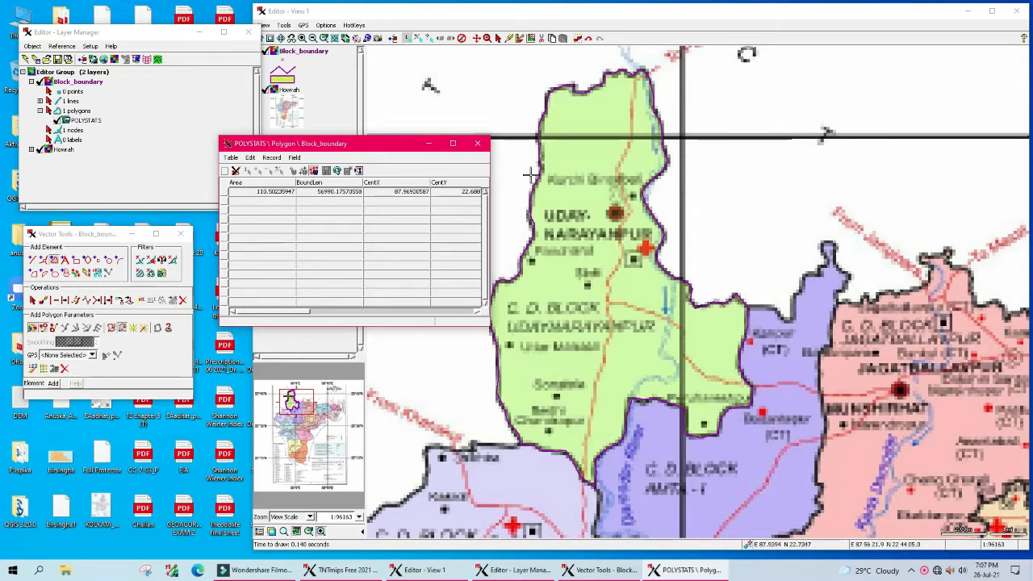
Step: Express BoundLen in kilometers with two decimal places
right_click(329, 191)
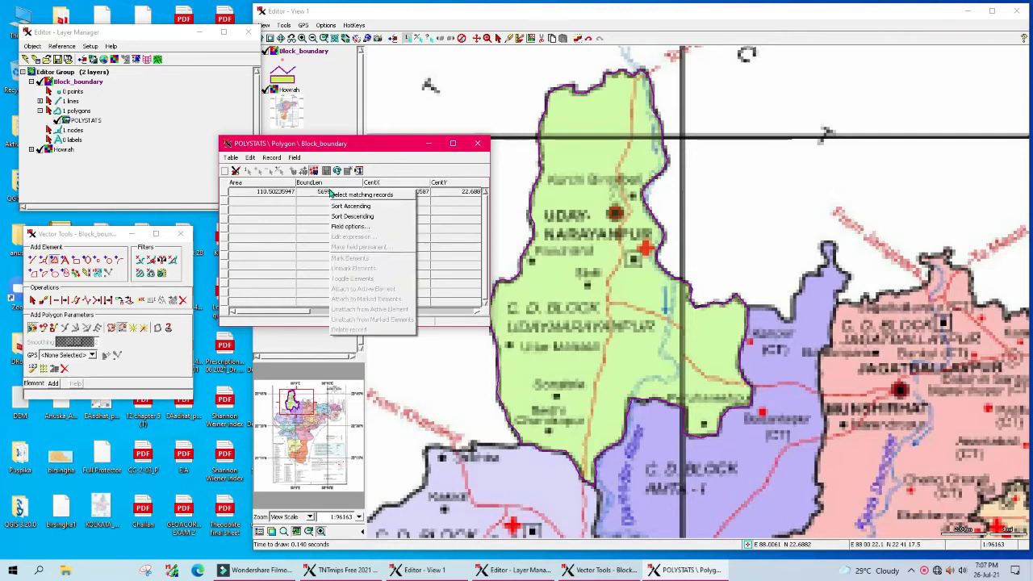
click(356, 228)
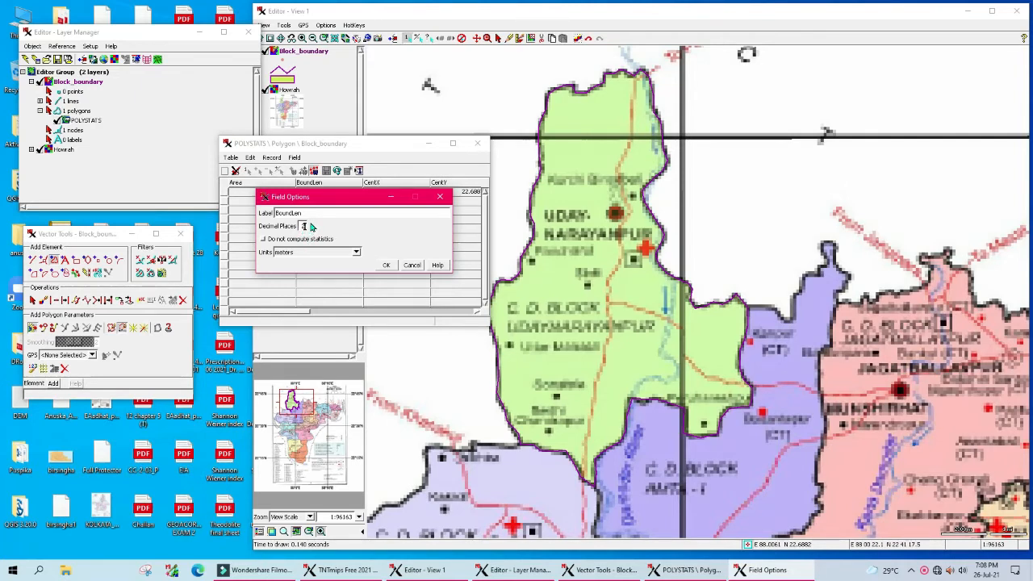
drag(338, 205, 368, 225)
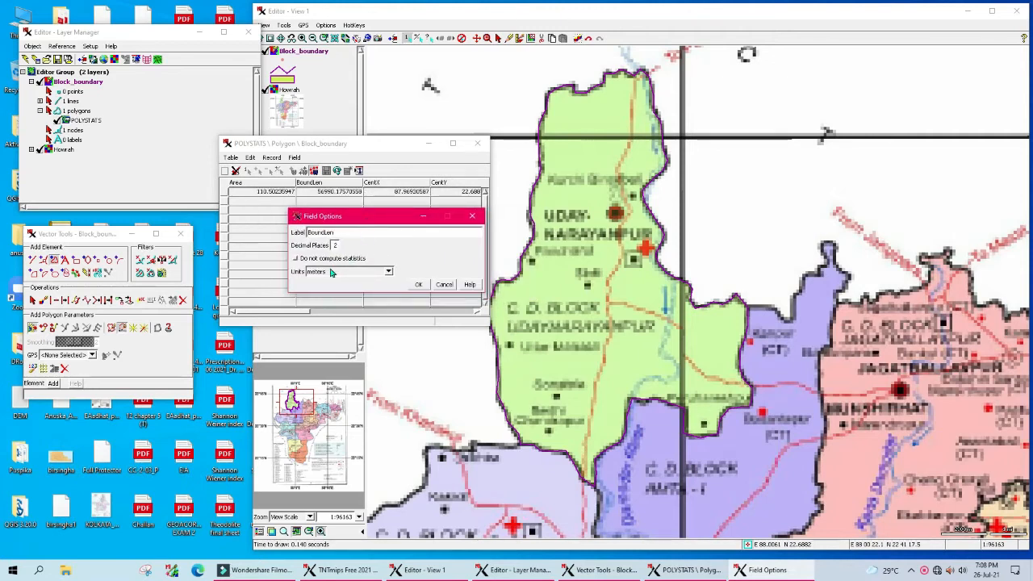
click(387, 274)
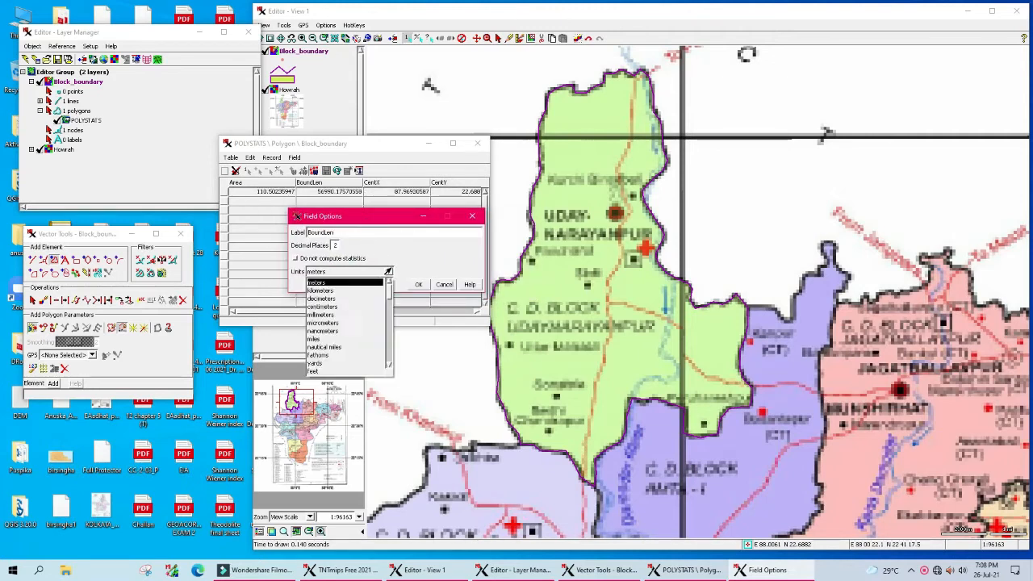
click(313, 295)
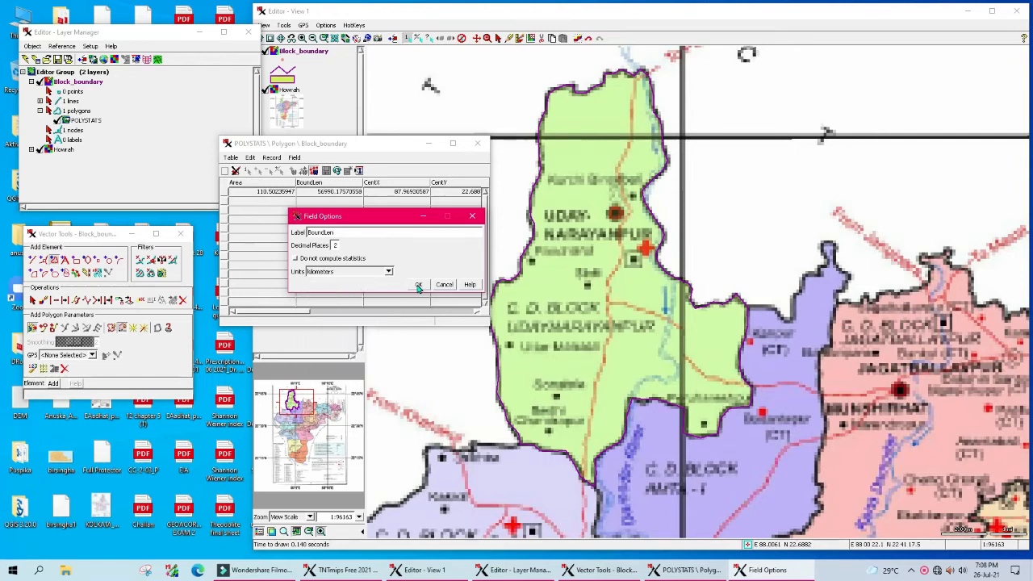
click(418, 285)
Step: Give Area two decimal places, then close the POLYSTATS table
right_click(264, 193)
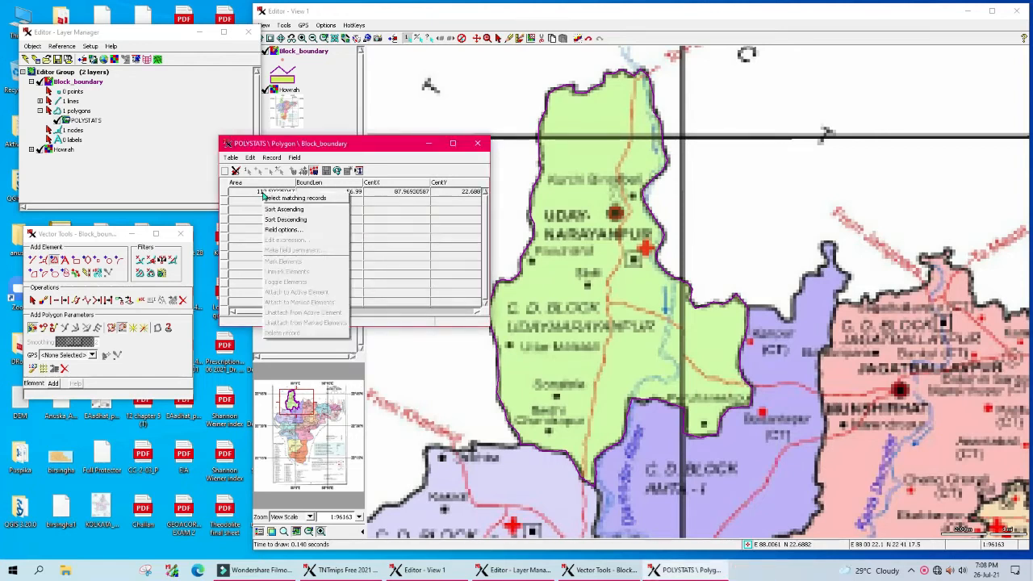
click(282, 230)
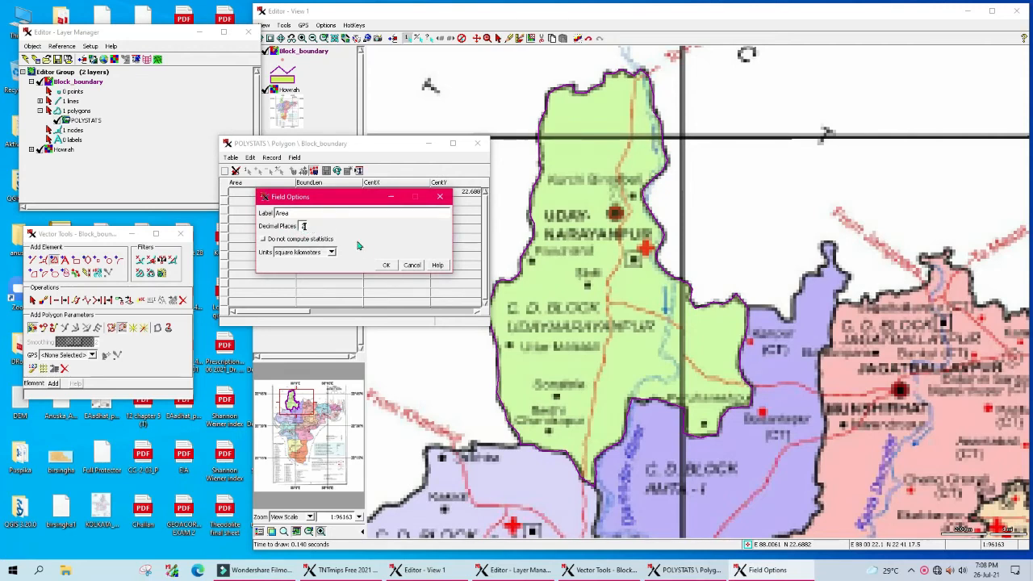
click(386, 266)
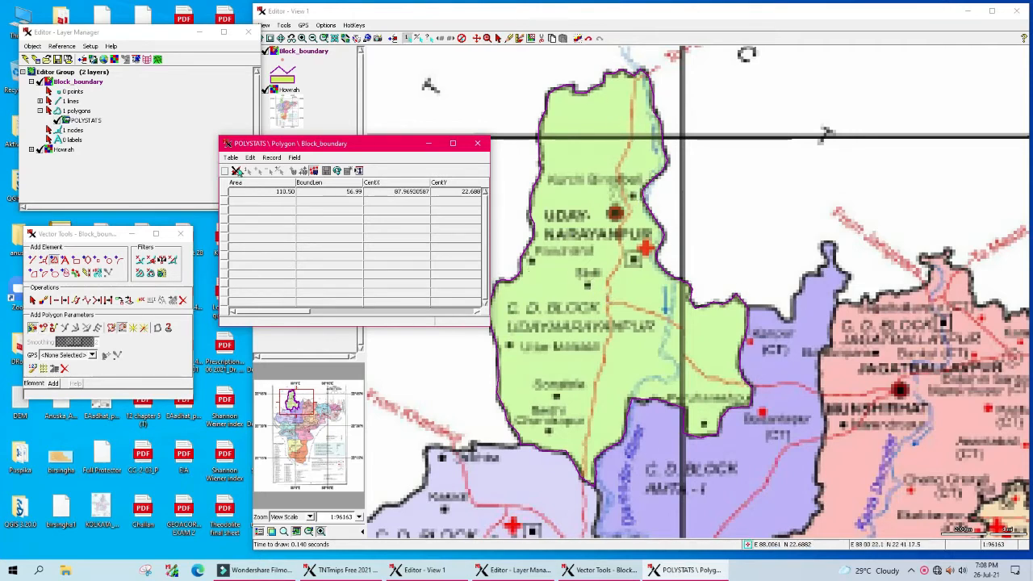
click(477, 143)
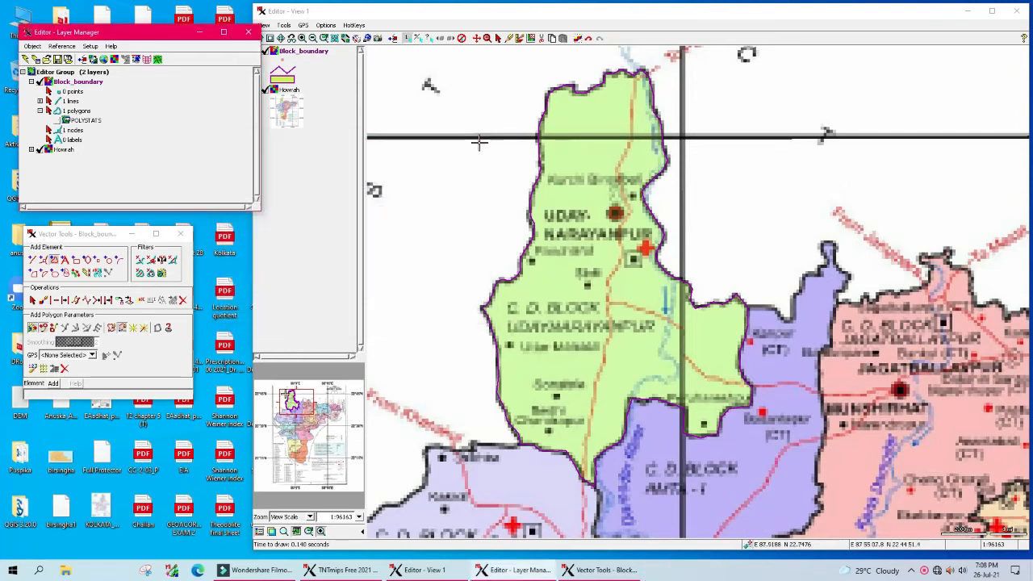
Step: Save Block_boundary over the original object and pan the map to the Amta-I block
click(57, 59)
click(172, 135)
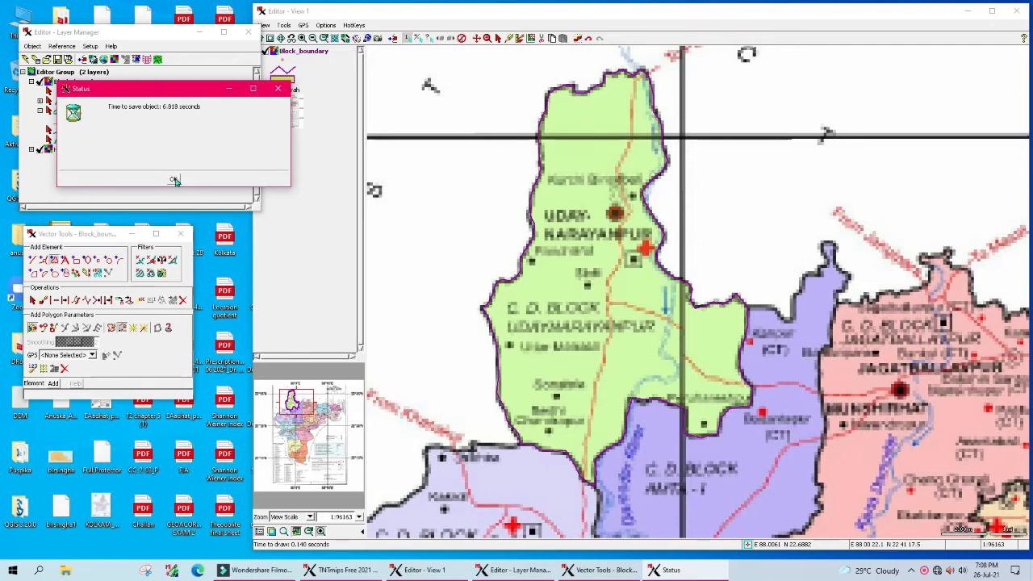
click(173, 180)
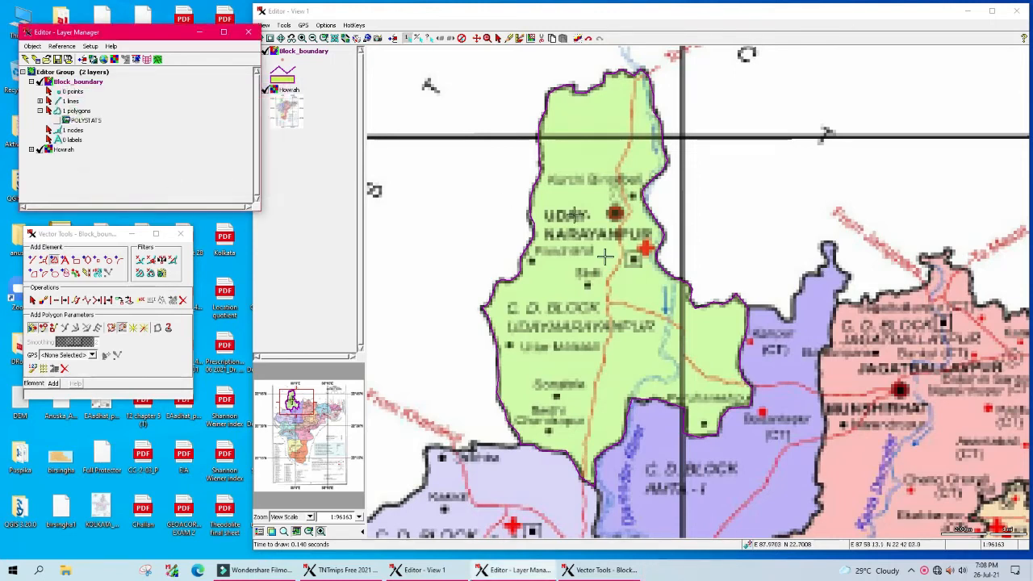
click(476, 39)
drag(748, 418, 634, 257)
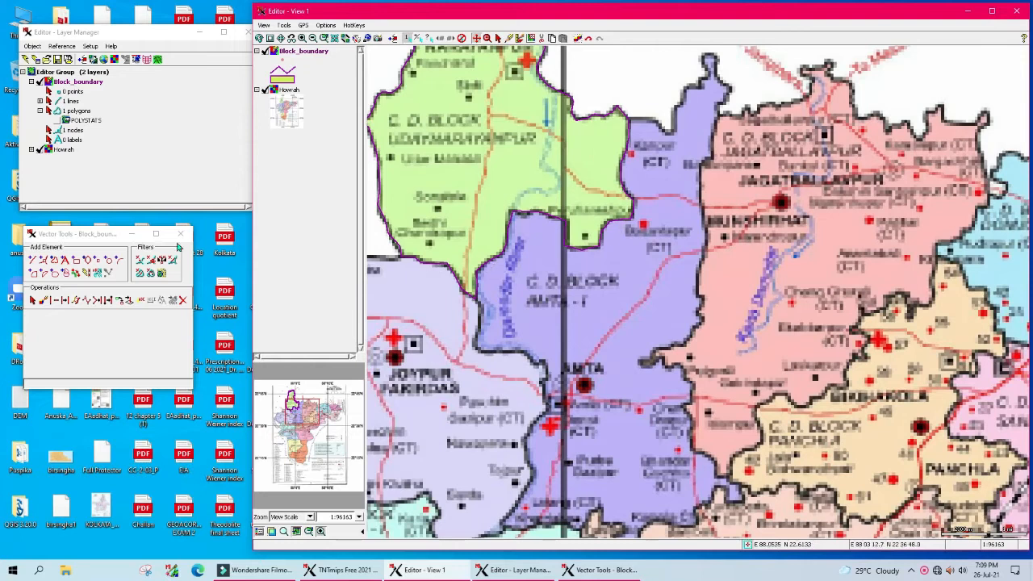
Step: Start a new line at Amta-I's northern tip and trace partway down its edge
click(32, 260)
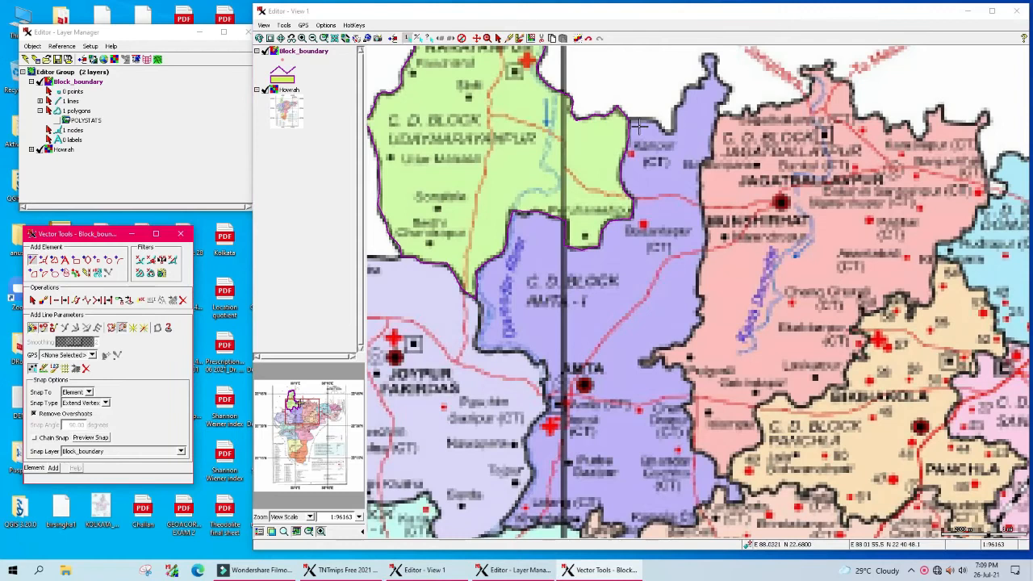
click(612, 127)
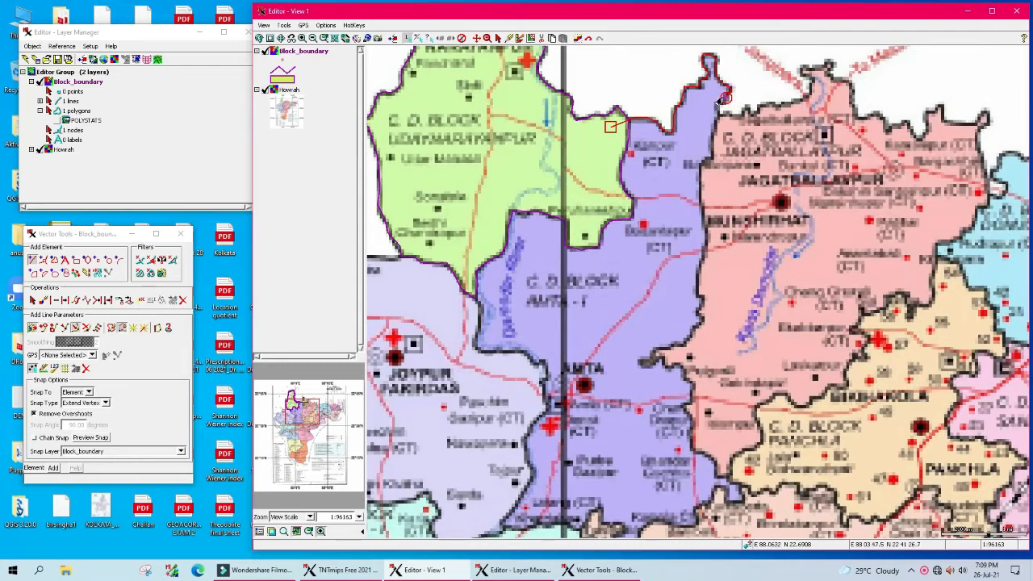
scroll(718, 97, up, 1)
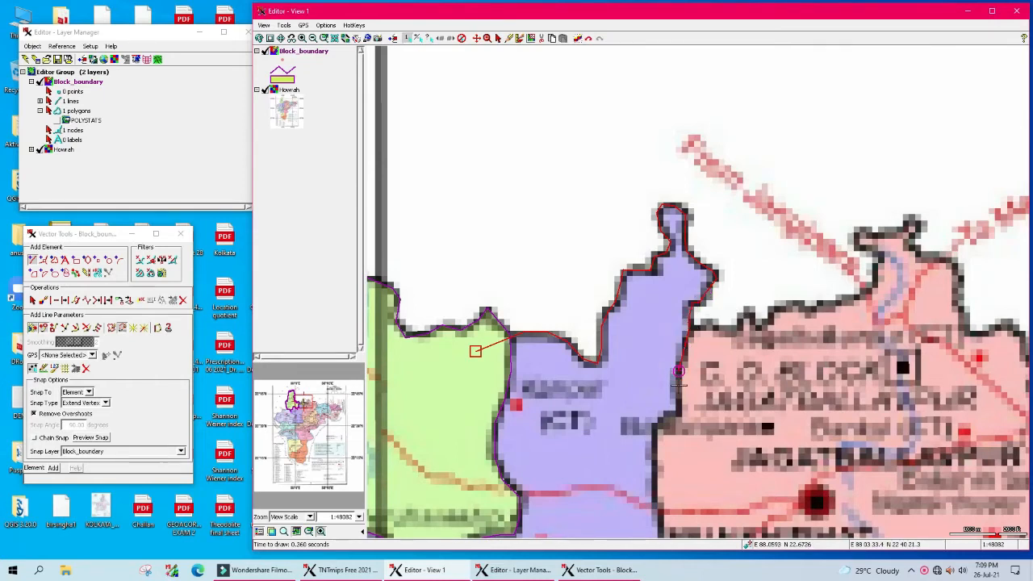
drag(655, 427, 656, 521)
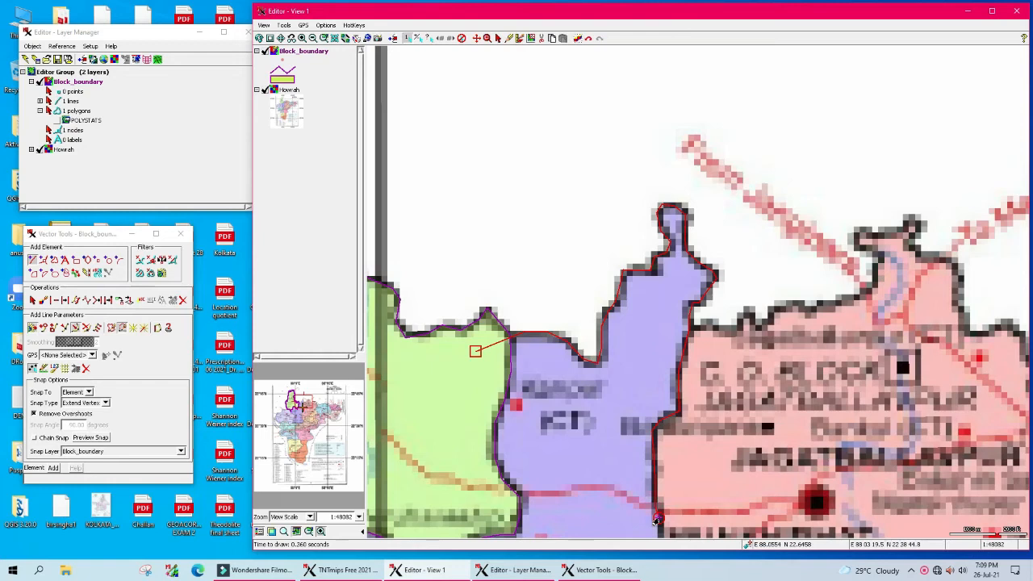
scroll(658, 426, down, 1)
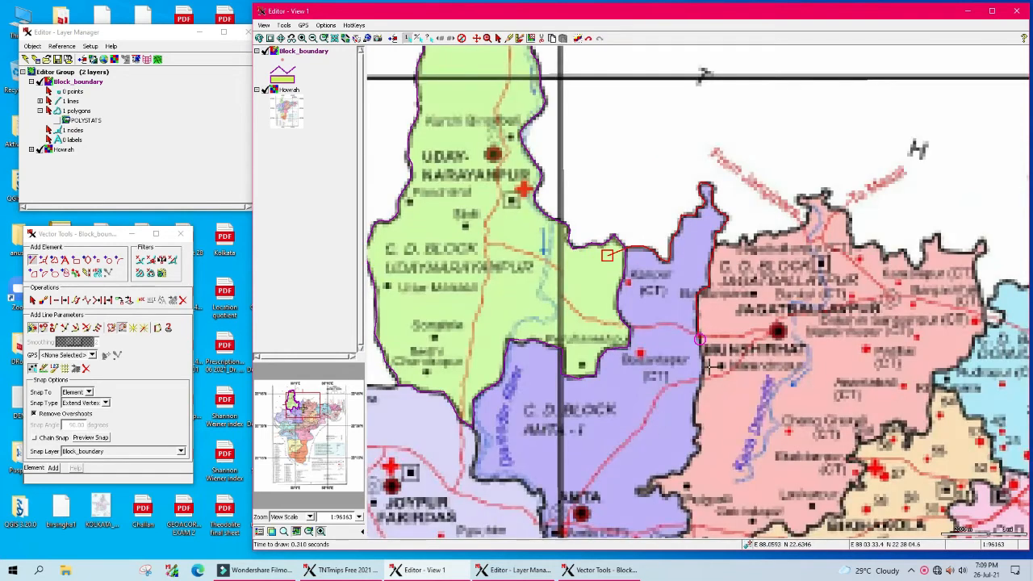
Step: Add vertices down Amta-I's eastern boundary through its bend and corner
scroll(710, 366, up, 1)
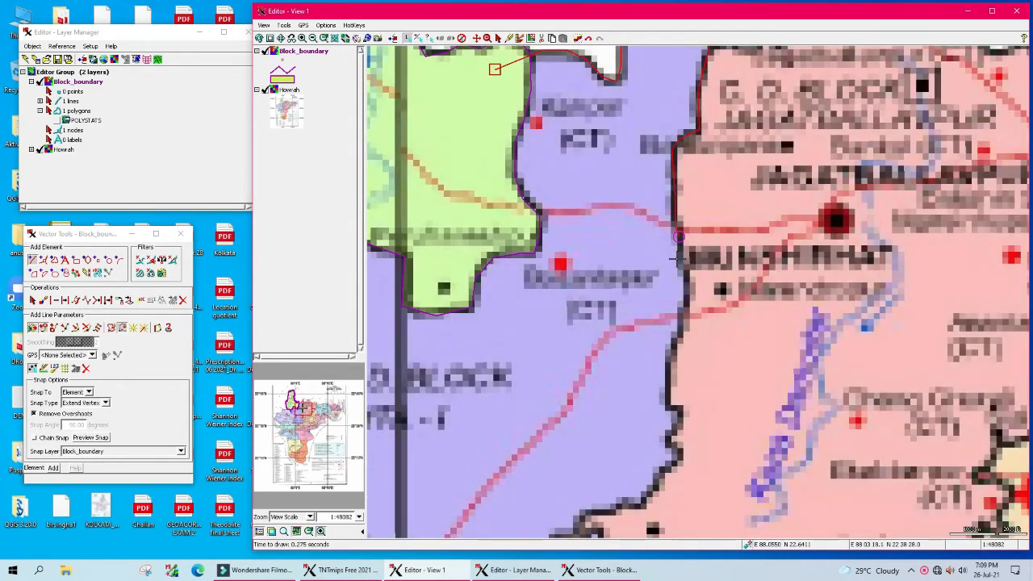
click(685, 269)
click(687, 282)
click(686, 308)
click(680, 334)
click(675, 348)
click(666, 393)
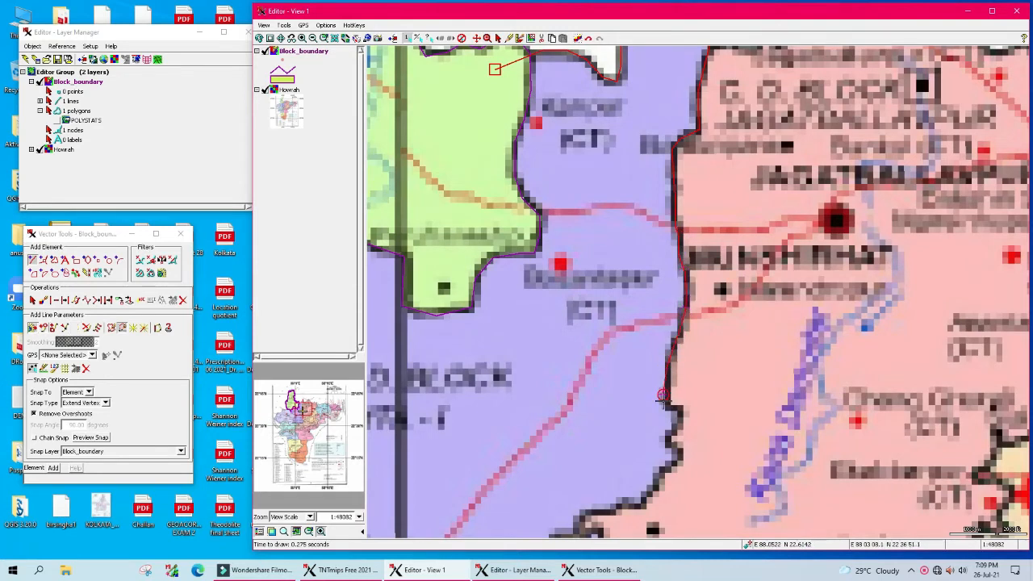
click(680, 409)
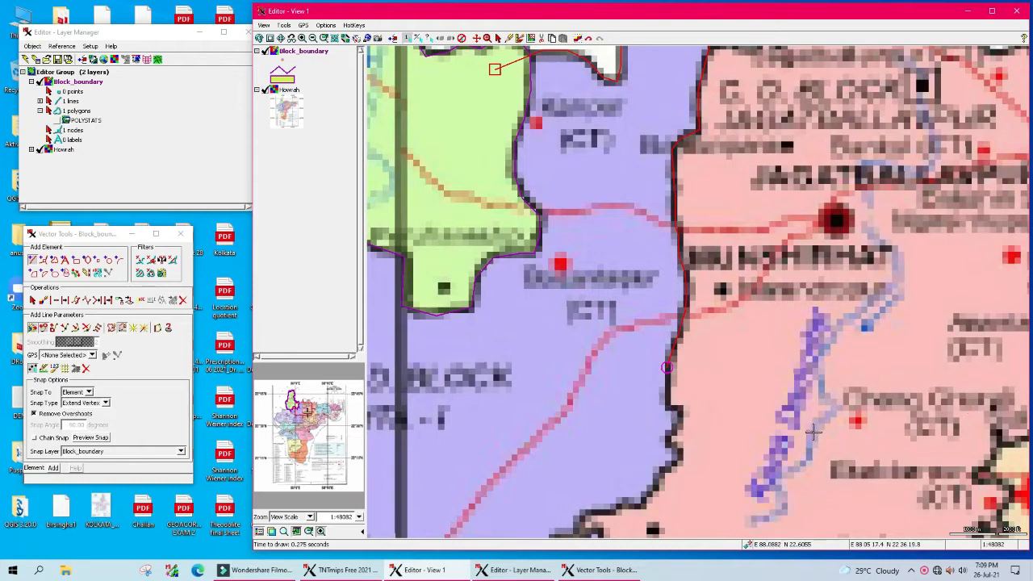
click(670, 409)
click(679, 409)
click(680, 420)
Step: Continue the line down-left along the boundary toward the southeastern corner
click(666, 442)
click(676, 452)
click(664, 470)
click(659, 480)
click(650, 493)
click(643, 506)
click(634, 506)
click(627, 506)
click(606, 510)
click(588, 513)
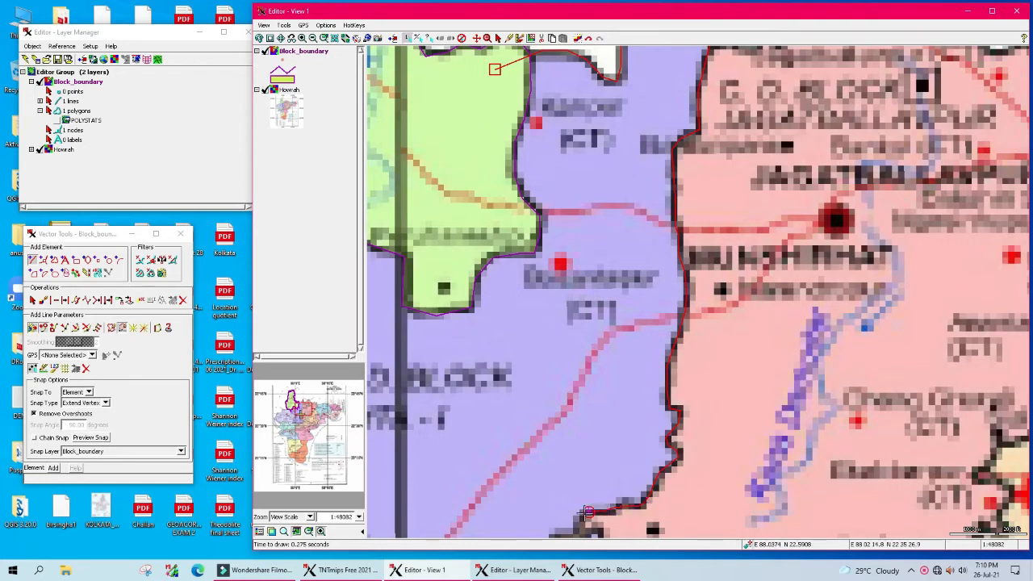
click(579, 517)
Step: Add further vertices along the boundary near the Panchla block edge
scroll(575, 502, down, 1)
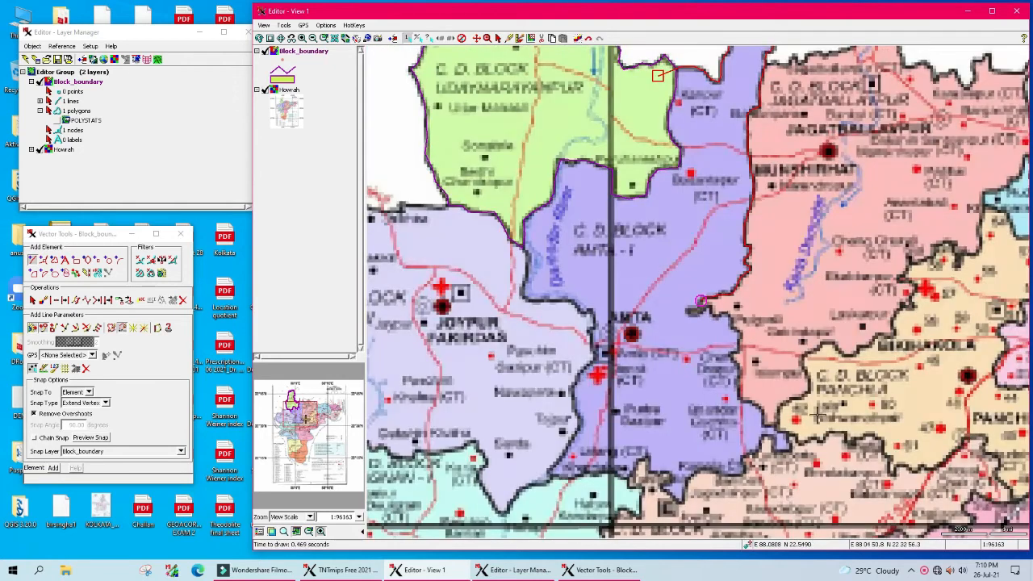
scroll(833, 458, up, 1)
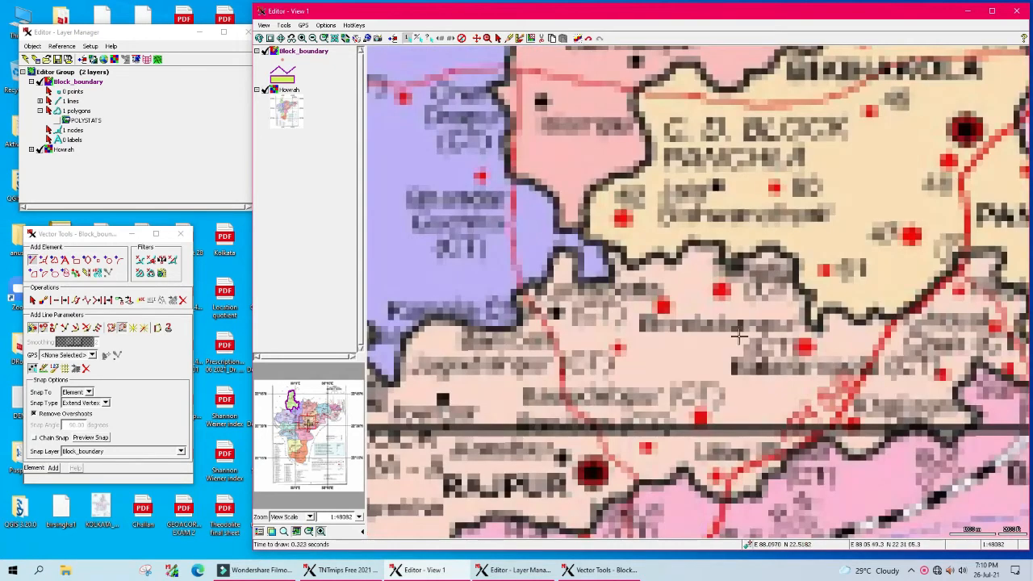
scroll(573, 173, down, 1)
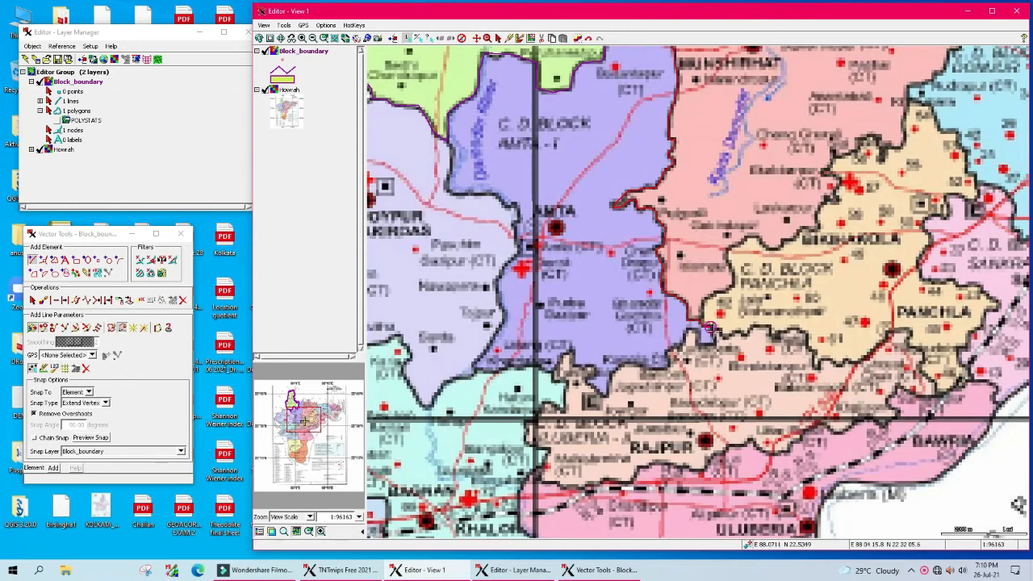
scroll(746, 340, up, 1)
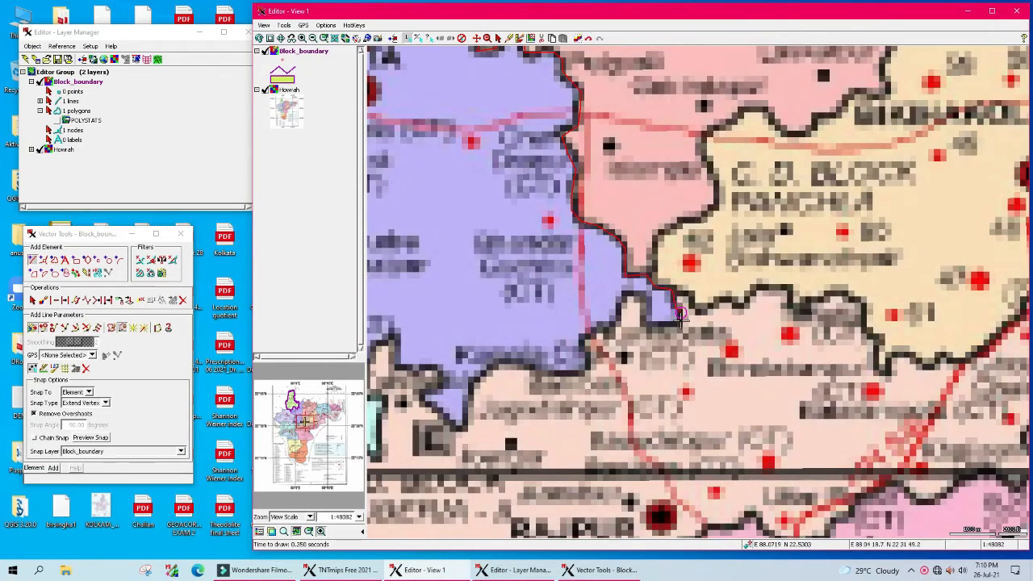
click(679, 321)
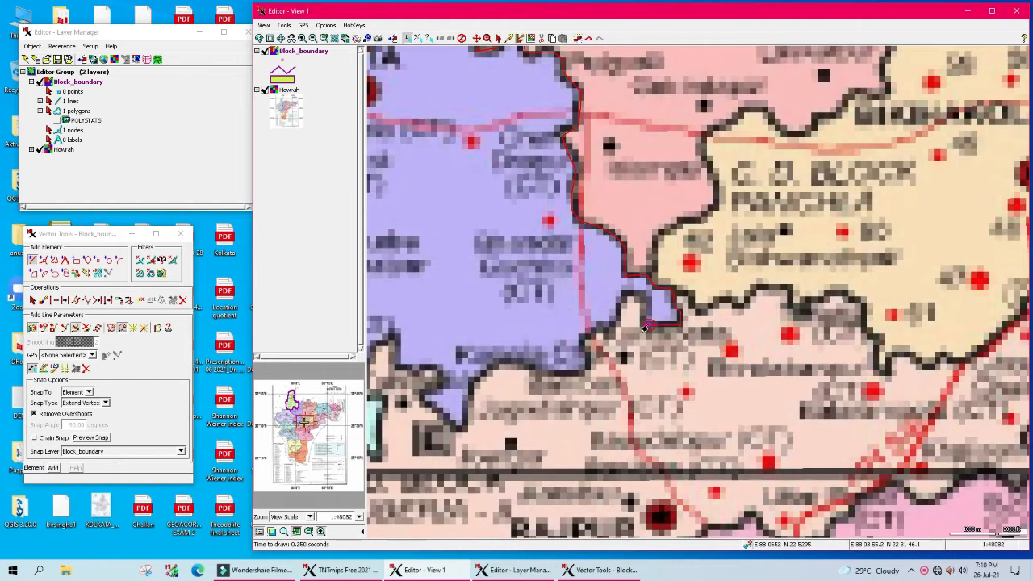
click(644, 322)
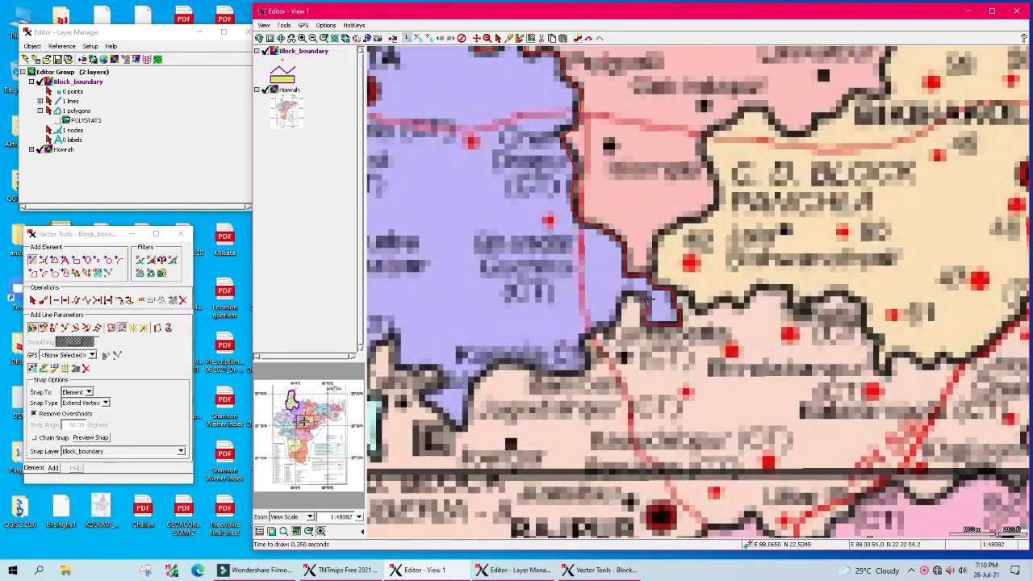
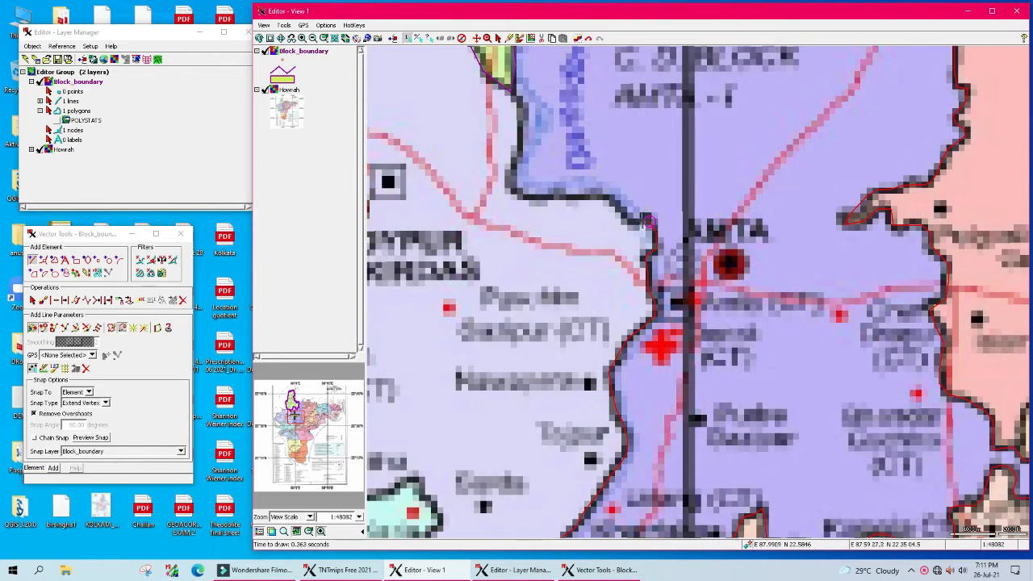
Step: Trace the boundary line leftward along the river's north bank toward the bend
click(629, 222)
click(623, 211)
click(612, 194)
click(545, 196)
click(518, 196)
click(514, 187)
click(514, 171)
Step: Extend the line up the bend, remove the misplaced vertex, and end at the block junction
click(522, 103)
click(517, 96)
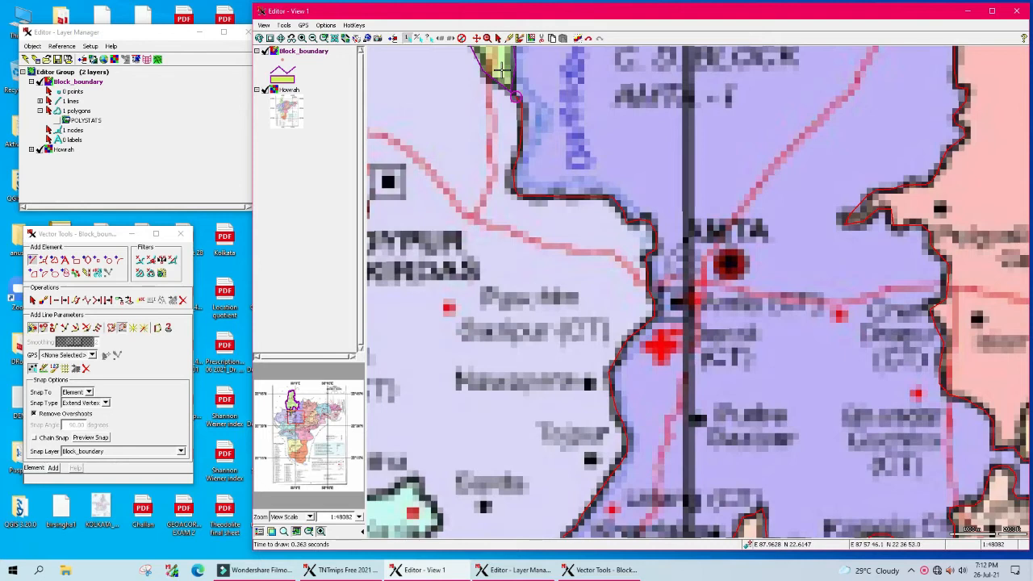
click(500, 71)
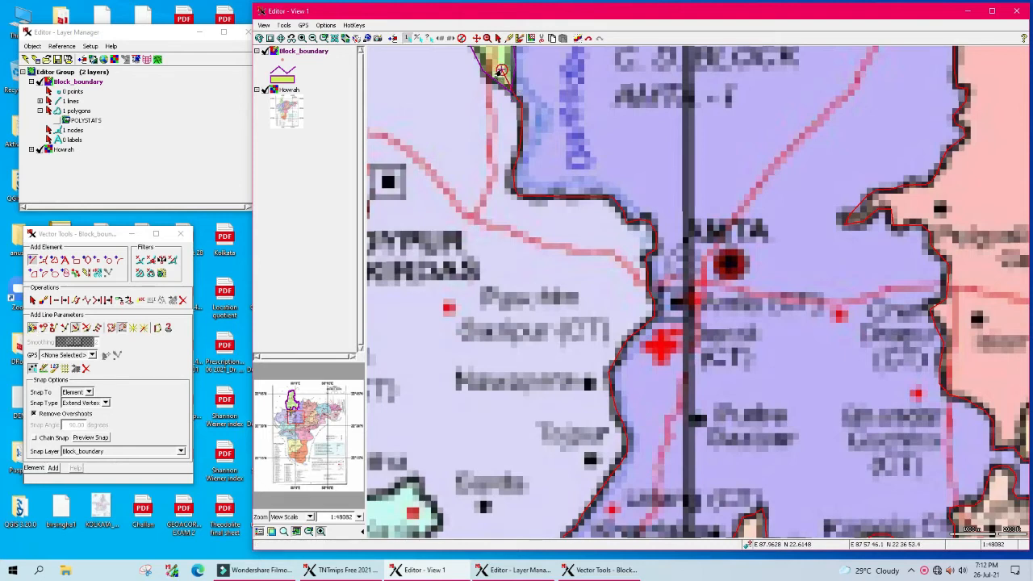
ctrl+click(501, 71)
scroll(502, 70, down, 1)
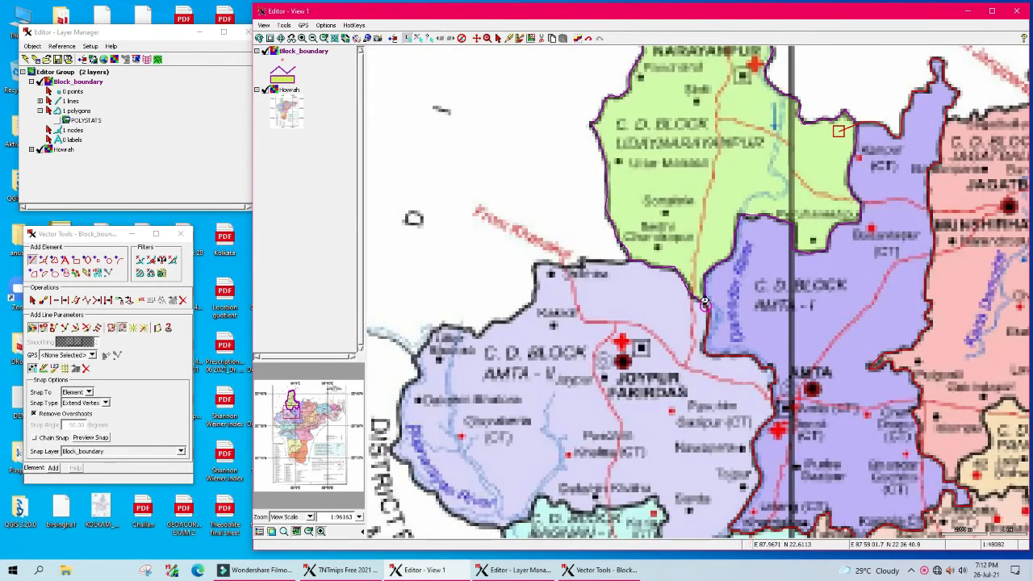
scroll(719, 312, up, 1)
scroll(705, 299, up, 1)
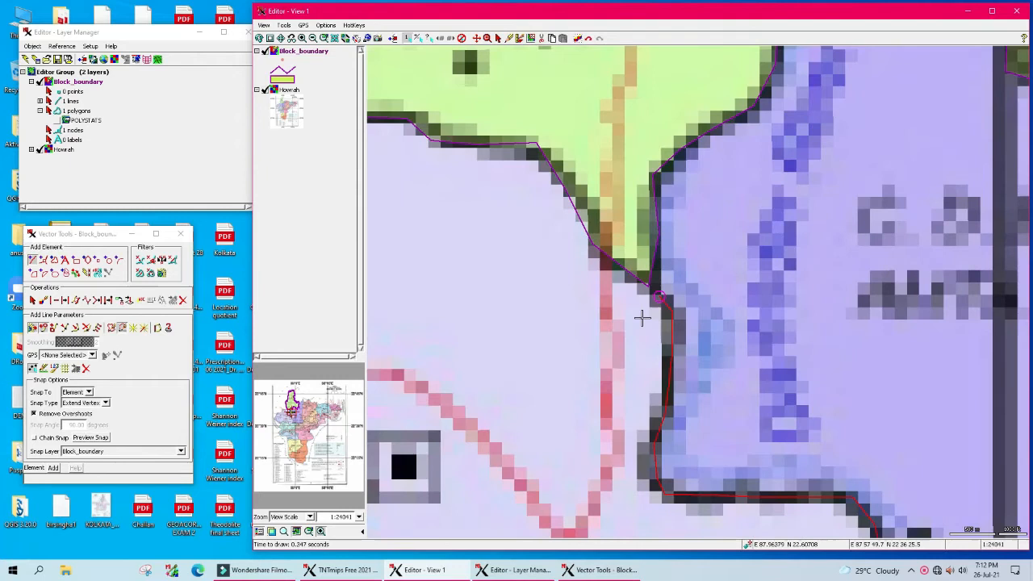
click(641, 264)
Step: Commit the traced line as a second polygon and turn off Show Nodes for Block_boundary
right_click(640, 264)
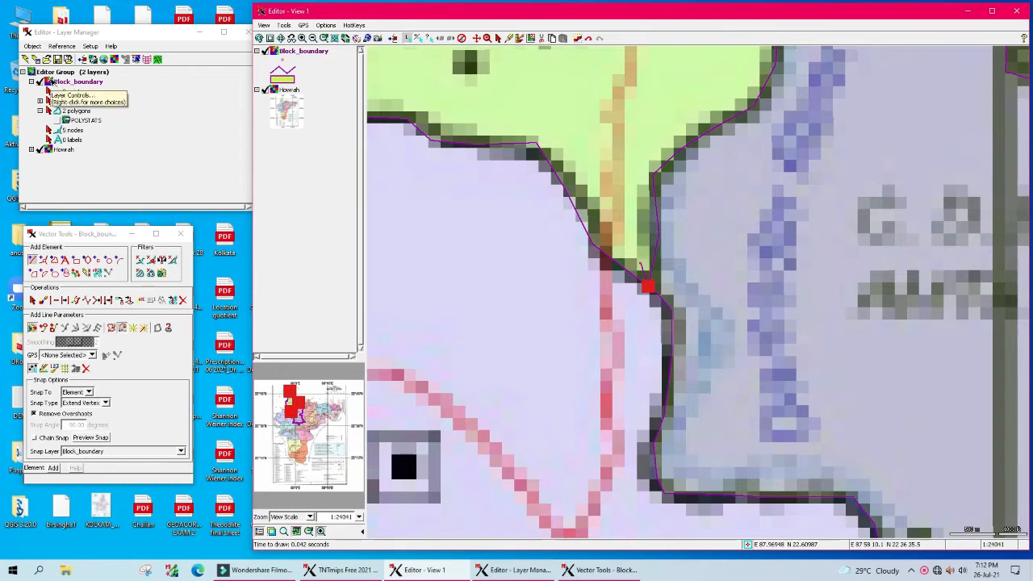
right_click(48, 84)
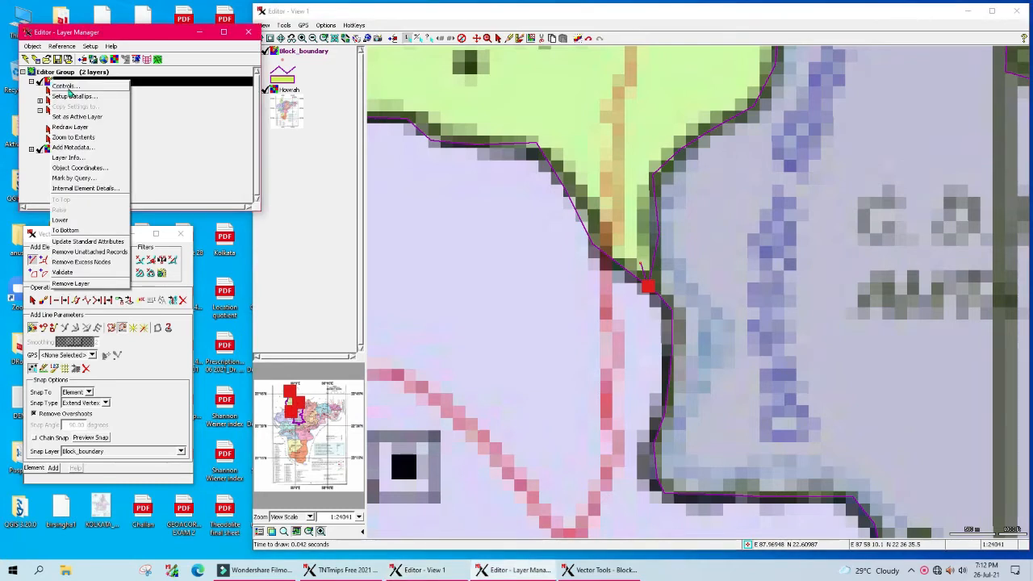
click(69, 88)
click(430, 118)
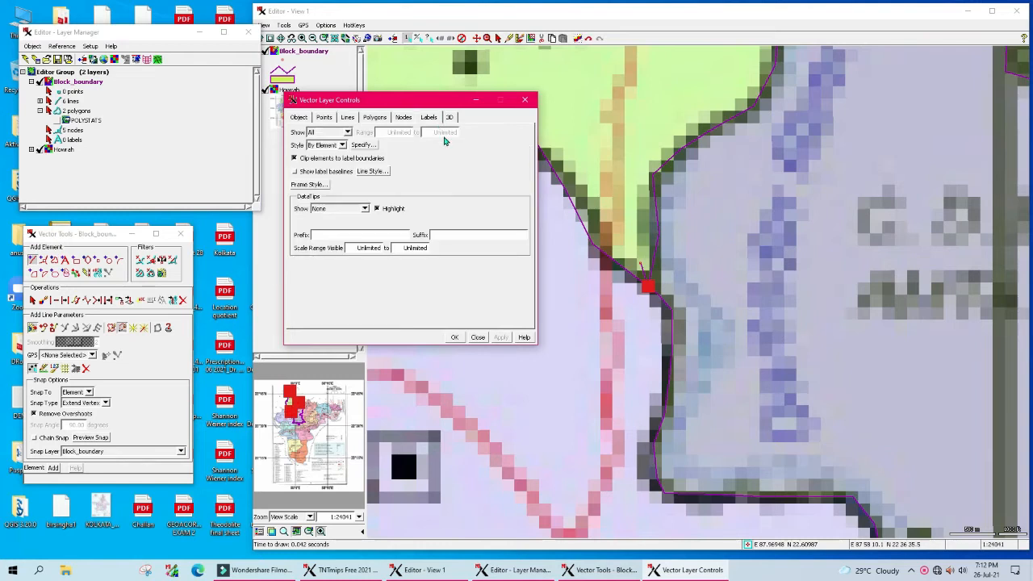
click(405, 118)
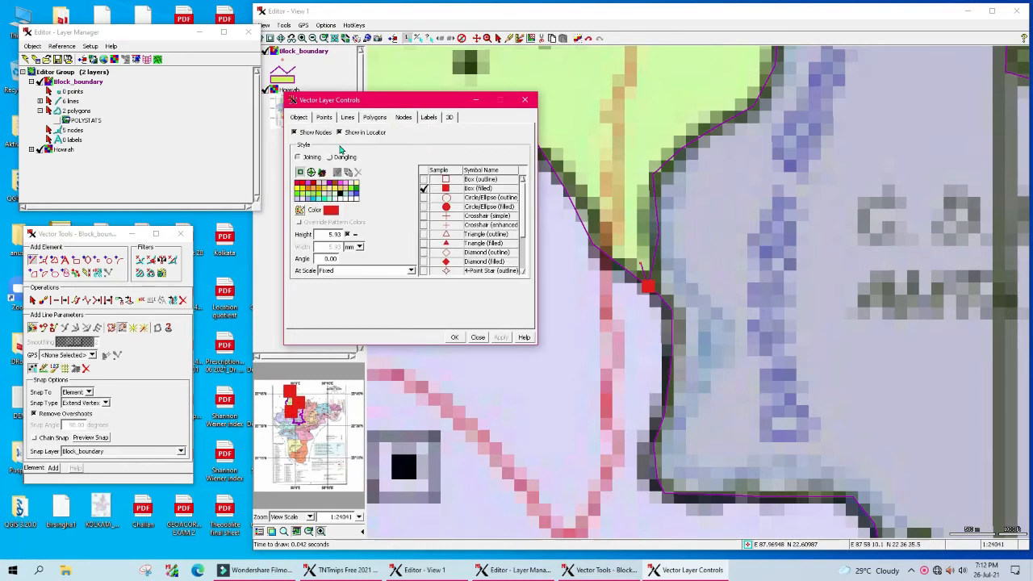
click(295, 132)
click(498, 337)
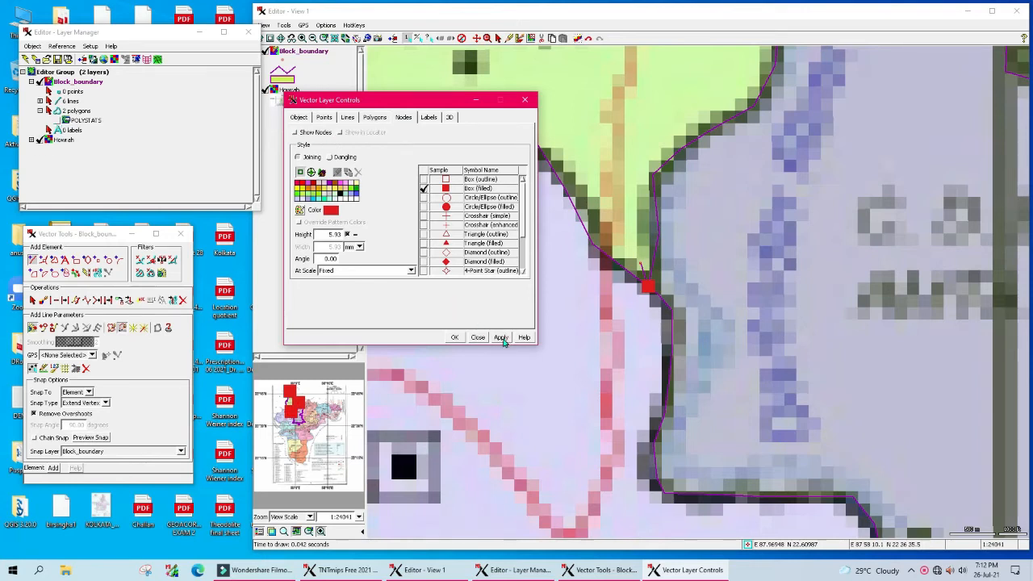
Step: Use filled box symbols for nodes and outline boxes for dangling nodes, then apply and close
click(424, 191)
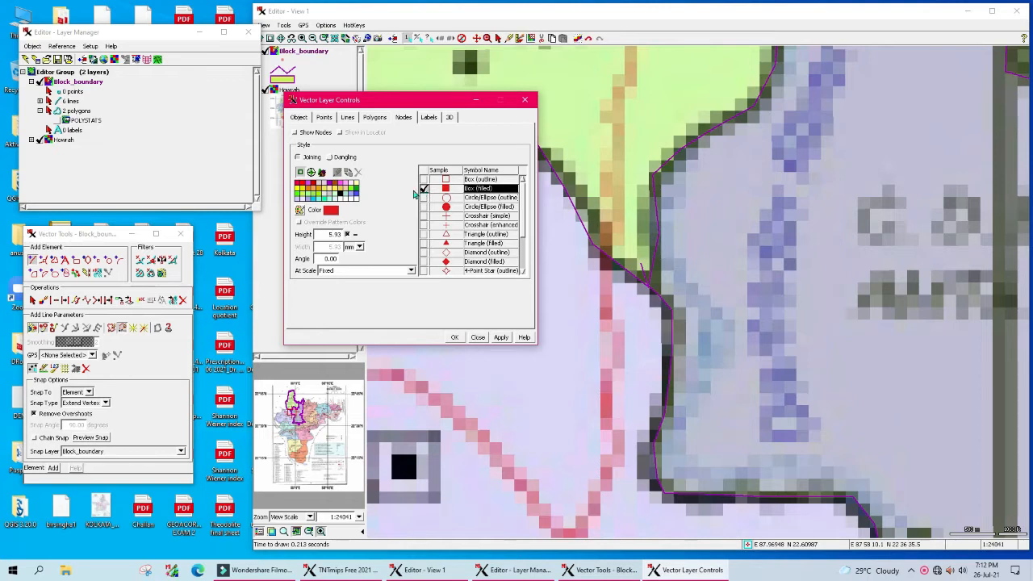
click(332, 159)
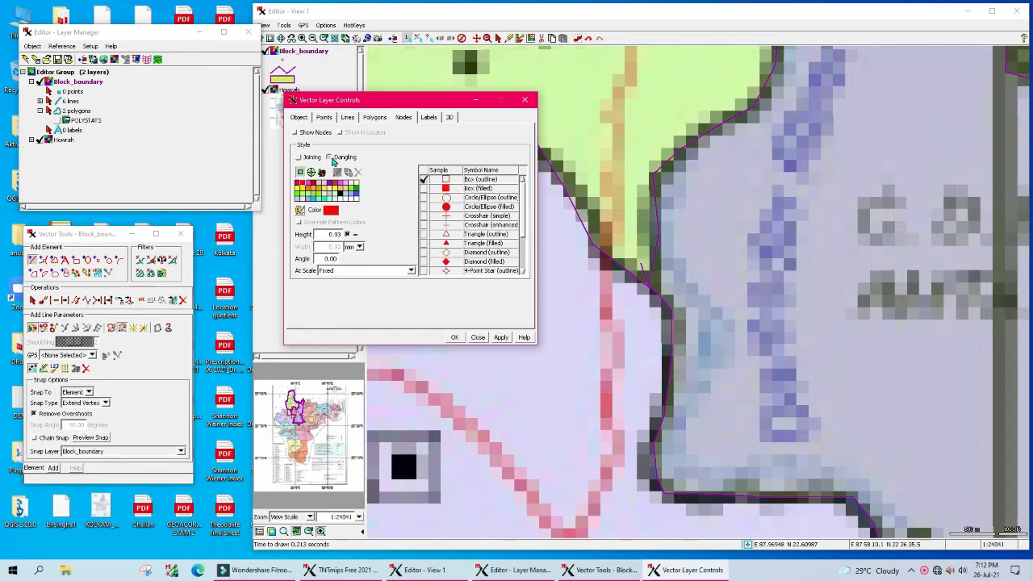
click(424, 180)
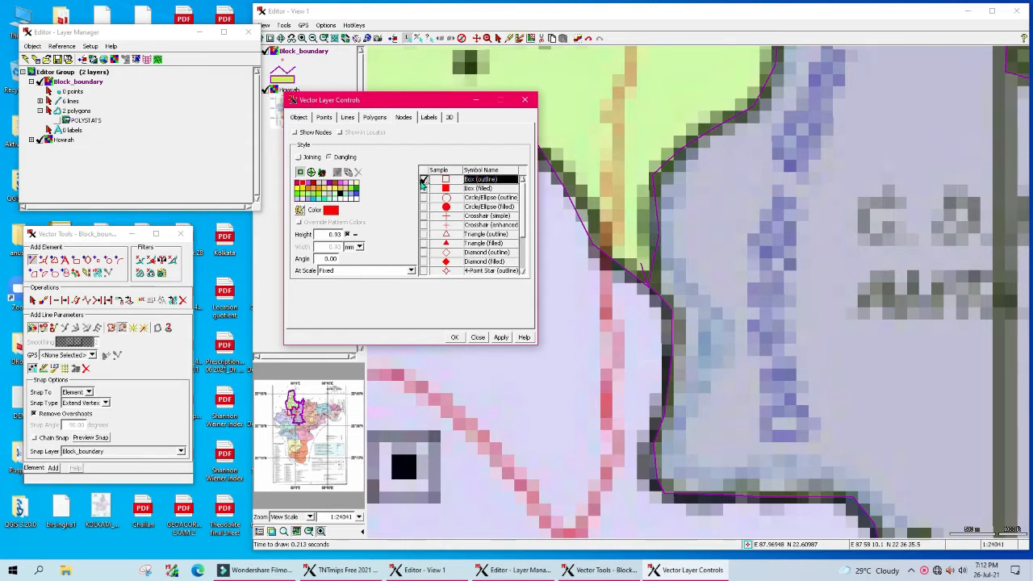
click(298, 158)
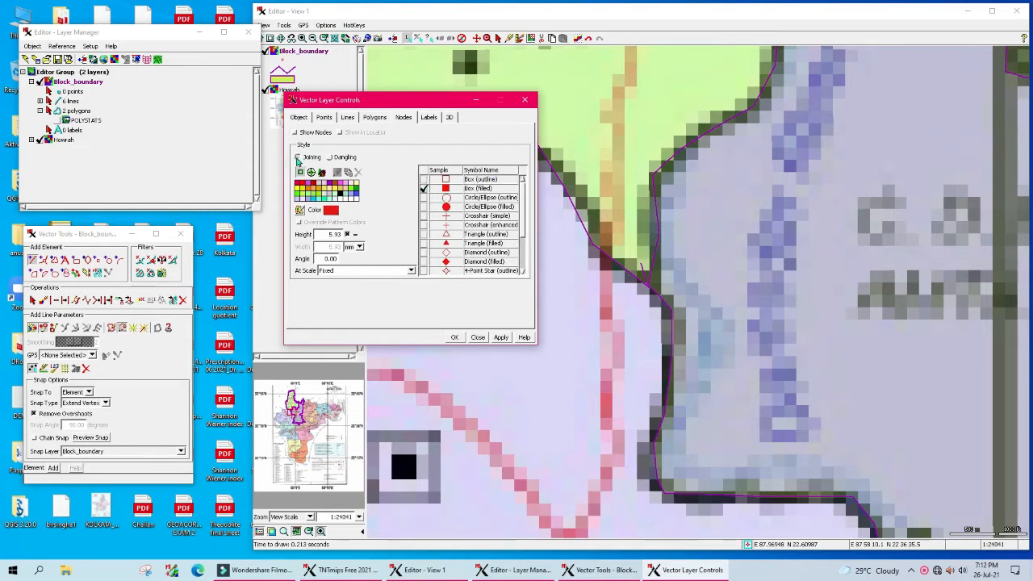
click(422, 191)
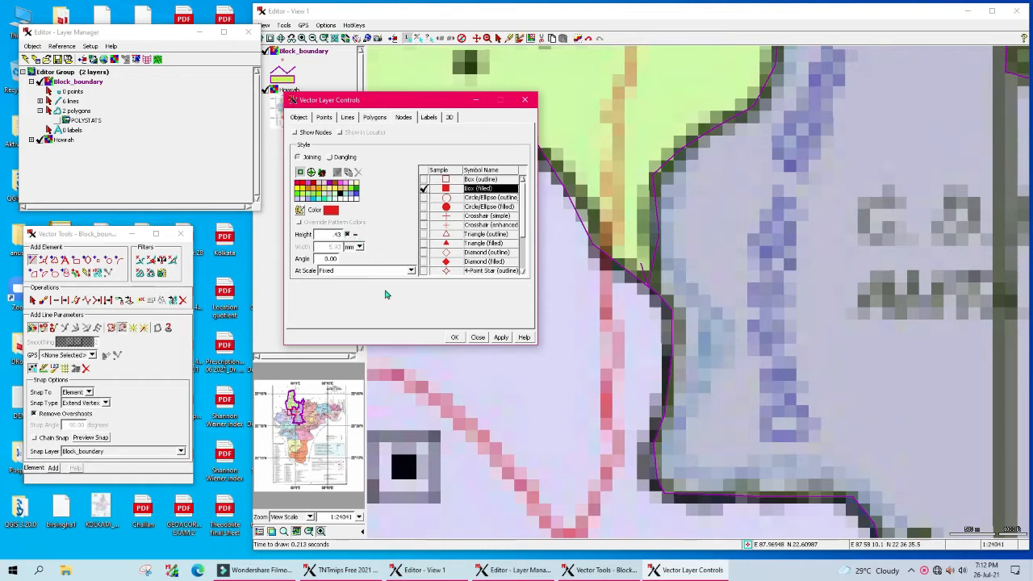
click(501, 338)
click(454, 338)
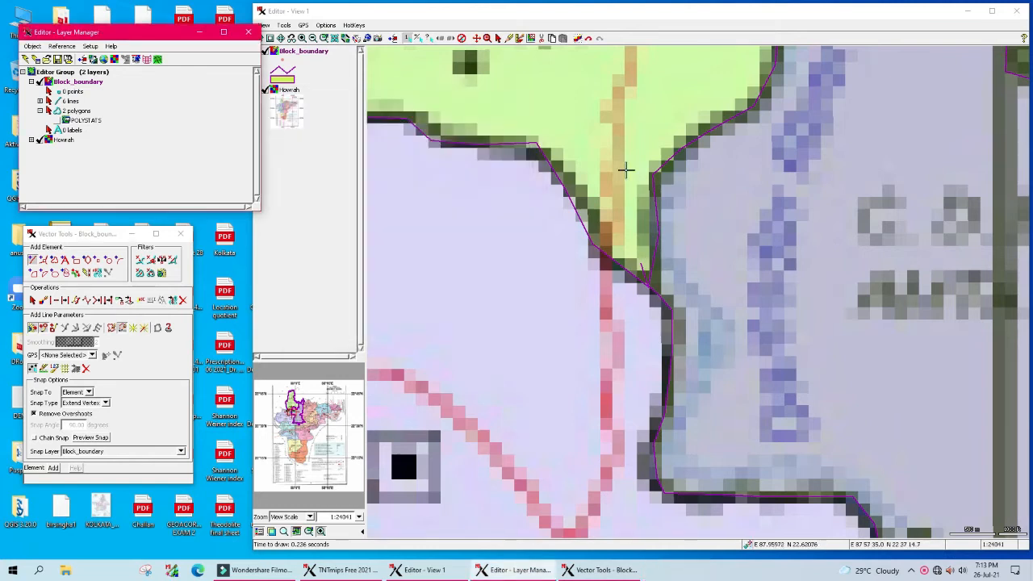
Step: Zoom in on the block junction and expand the '6 lines' entry to show its statistics
click(478, 39)
drag(664, 267, 553, 267)
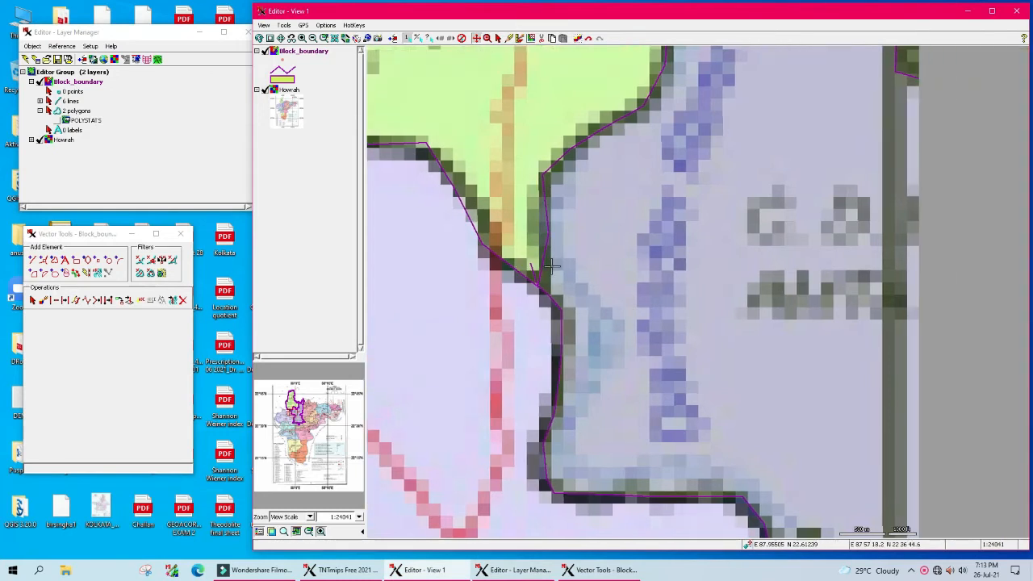
scroll(521, 252, up, 1)
scroll(817, 355, up, 1)
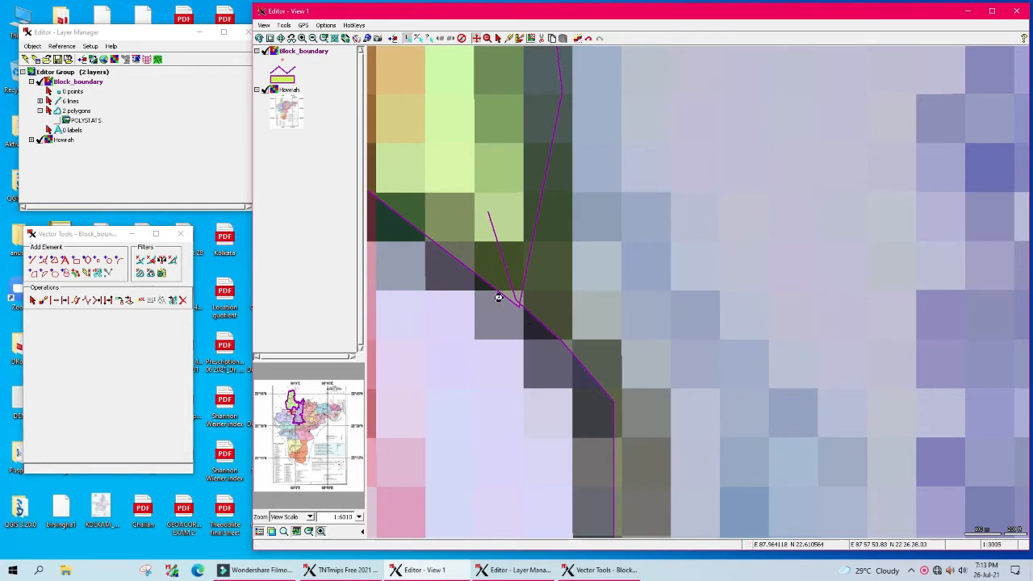
scroll(500, 296, up, 1)
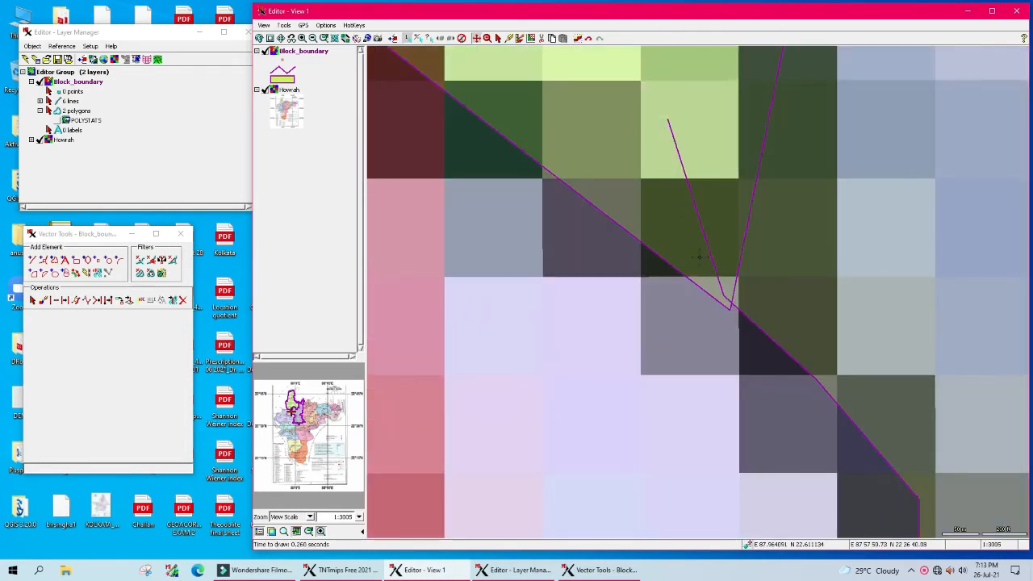
click(40, 101)
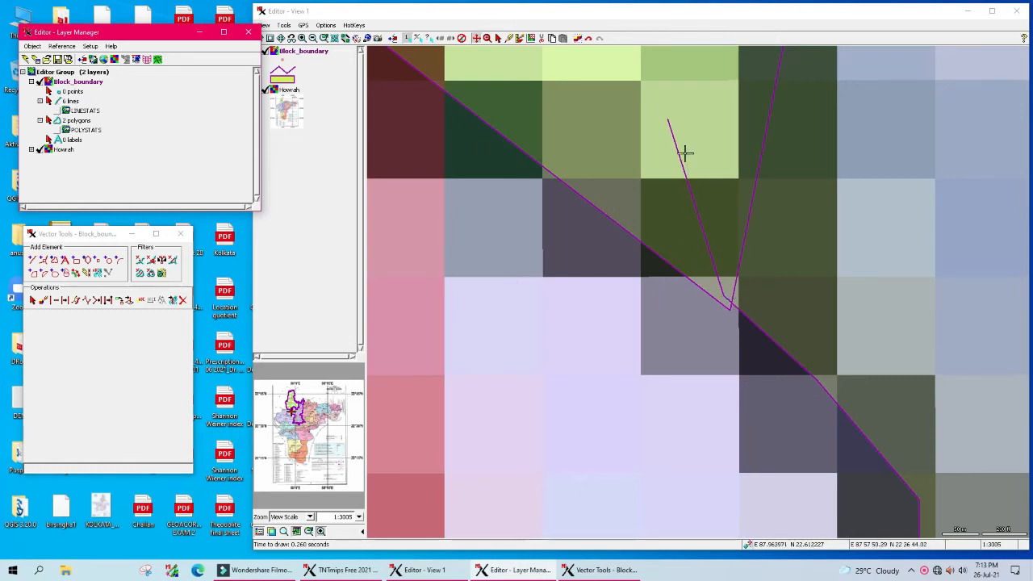
Step: Pan and zoom around the traced Amta-I boundary to inspect the junctions
click(477, 39)
drag(758, 191, 550, 375)
scroll(628, 275, down, 3)
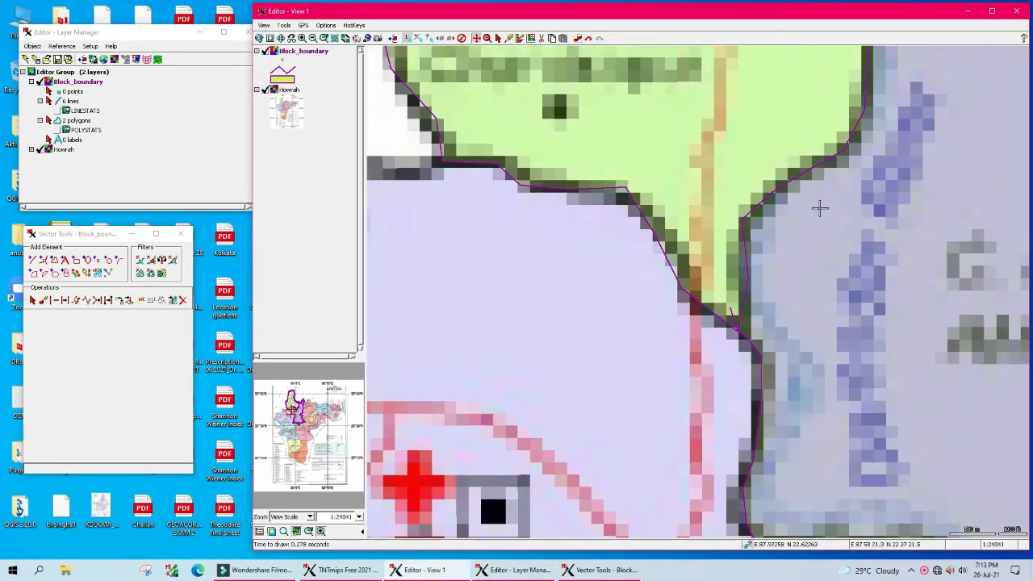
scroll(819, 208, down, 1)
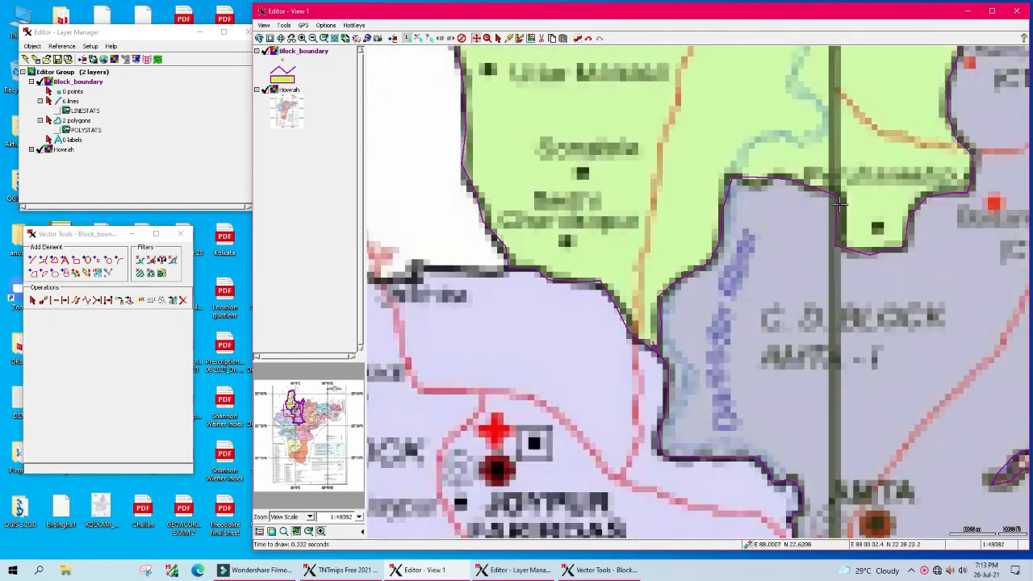
drag(821, 209, 622, 247)
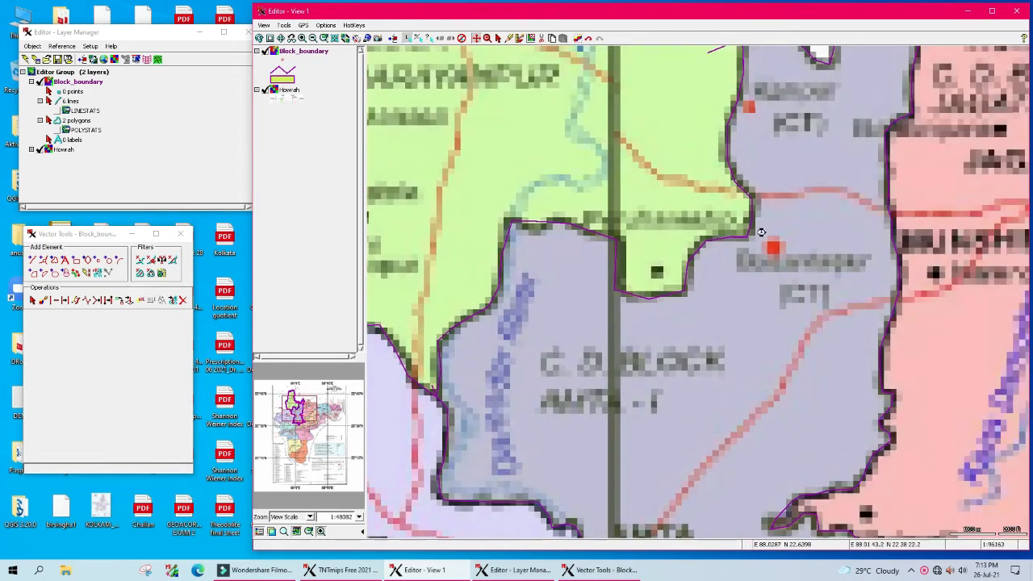
scroll(759, 249, down, 1)
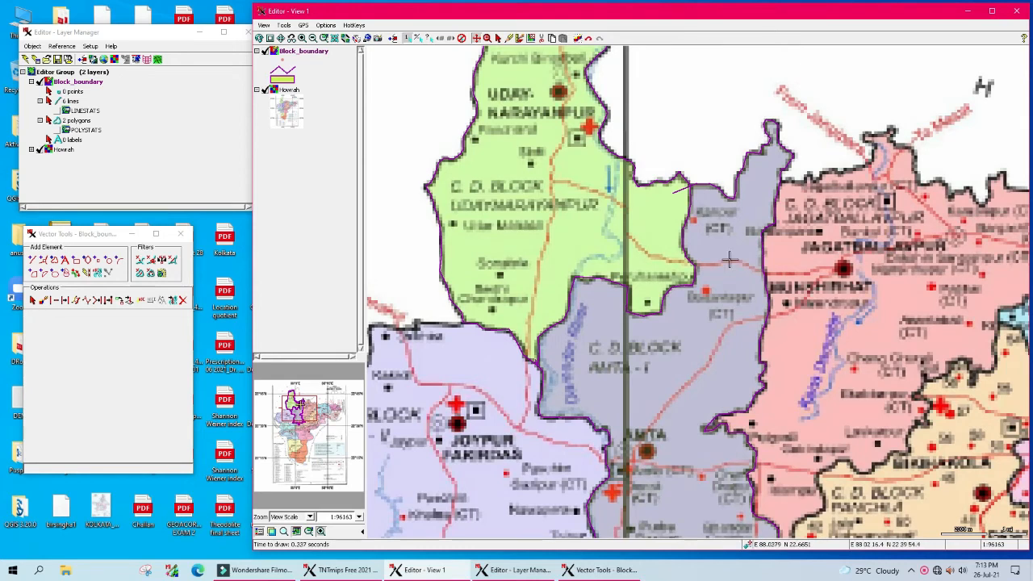
scroll(691, 183, up, 1)
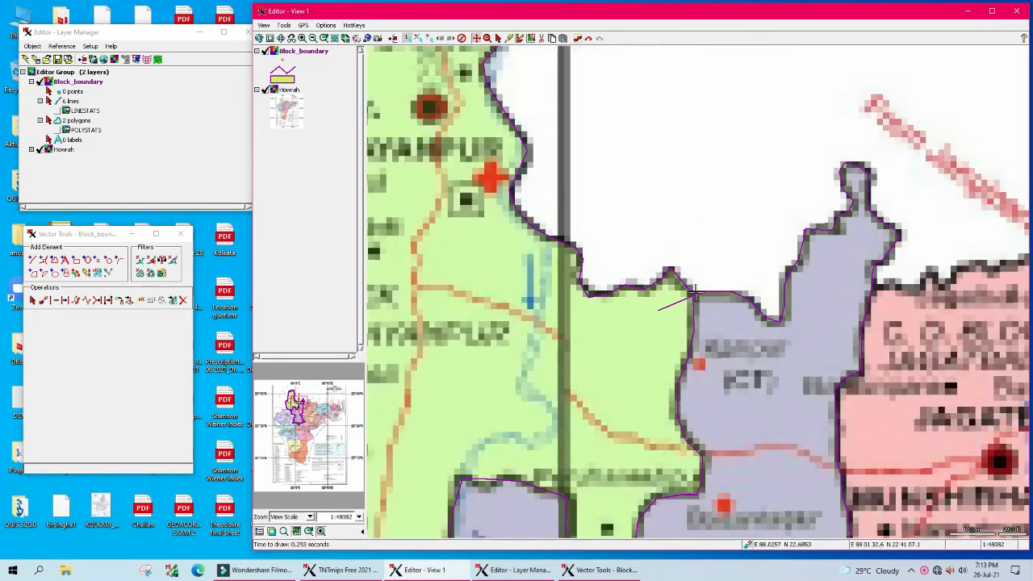
scroll(699, 294, up, 1)
scroll(704, 328, up, 1)
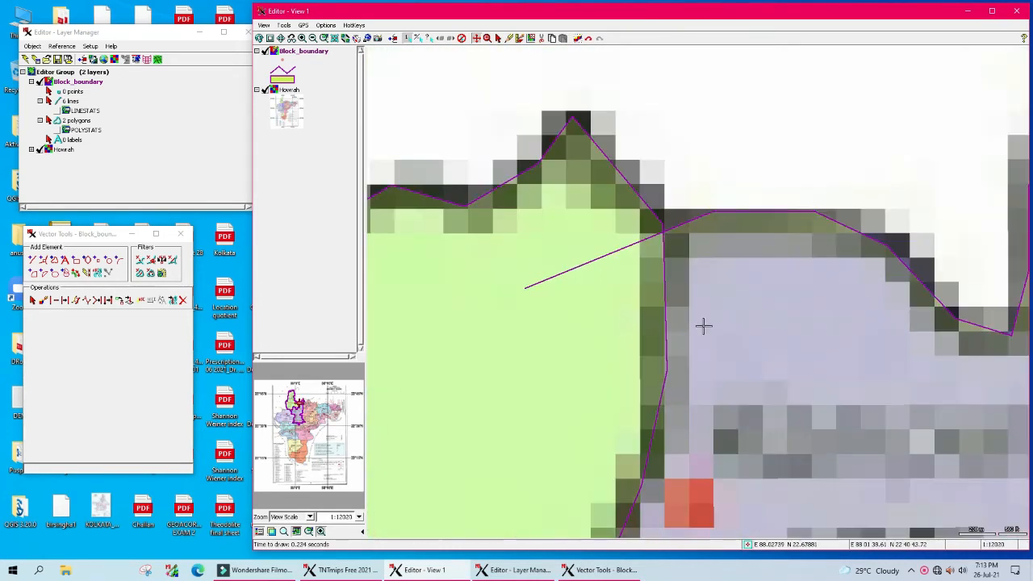
scroll(704, 327, up, 1)
scroll(704, 330, down, 1)
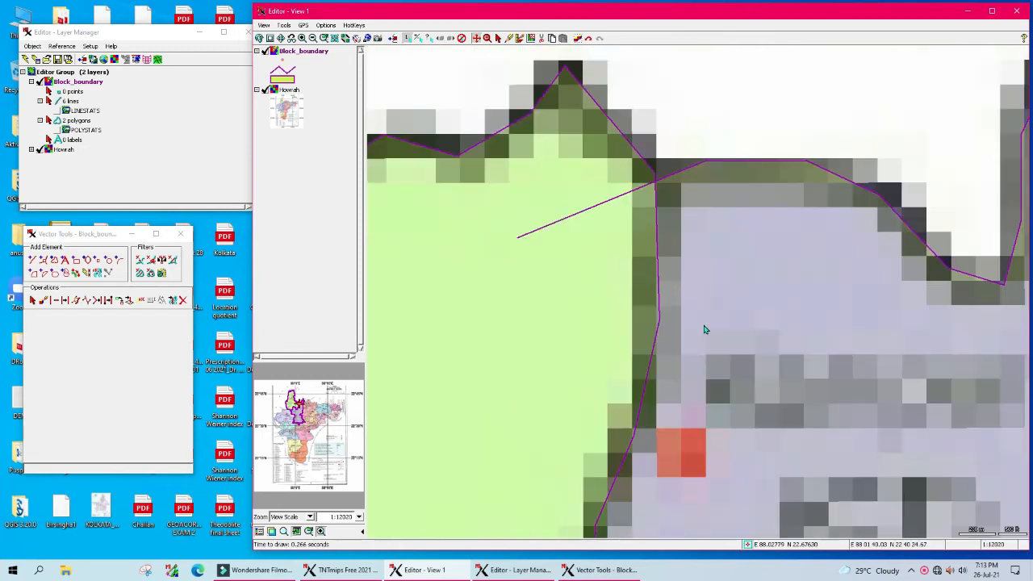
Step: Mark the stray line crossing the green block and delete it
right_click(73, 102)
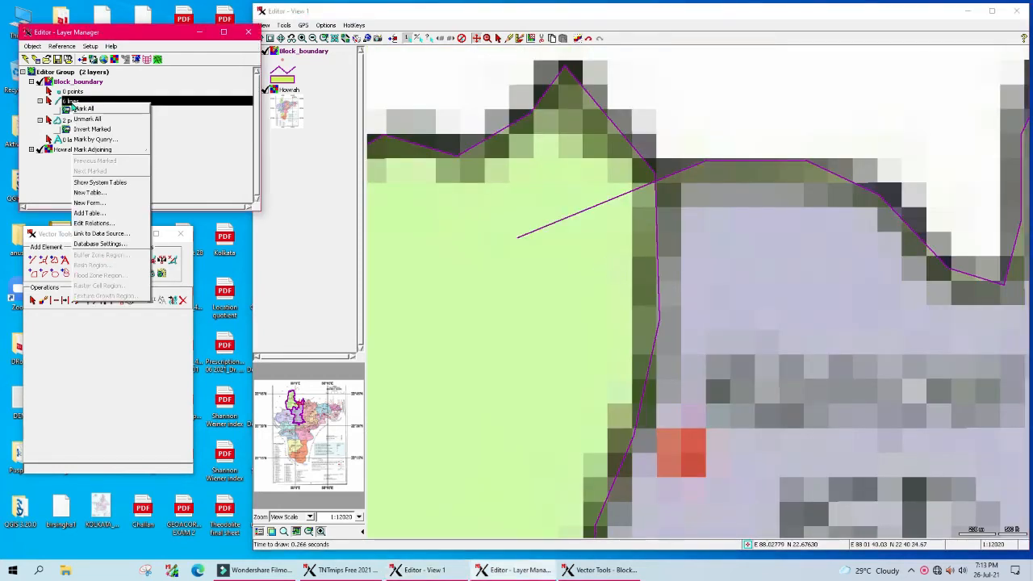
click(70, 83)
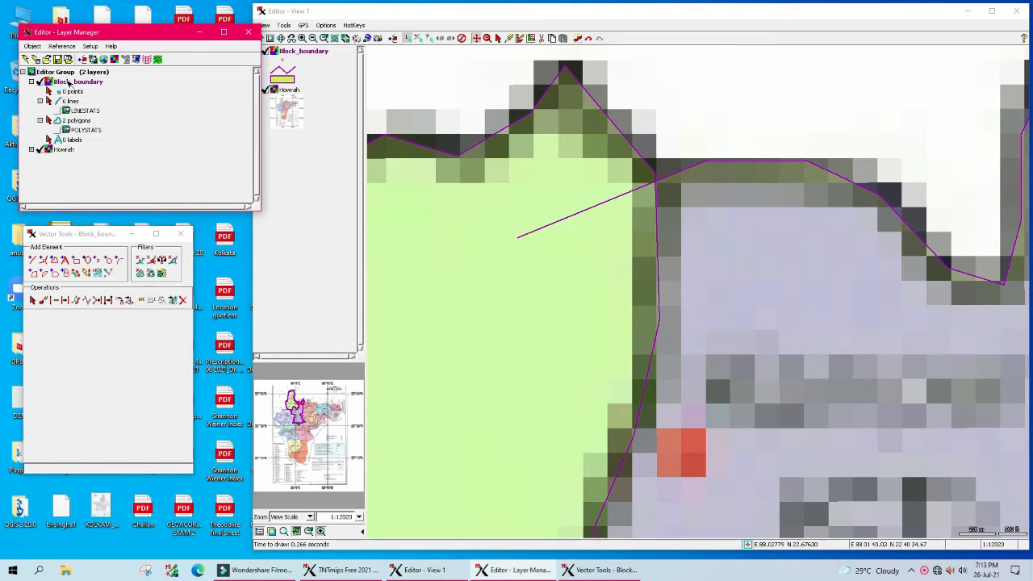
click(32, 300)
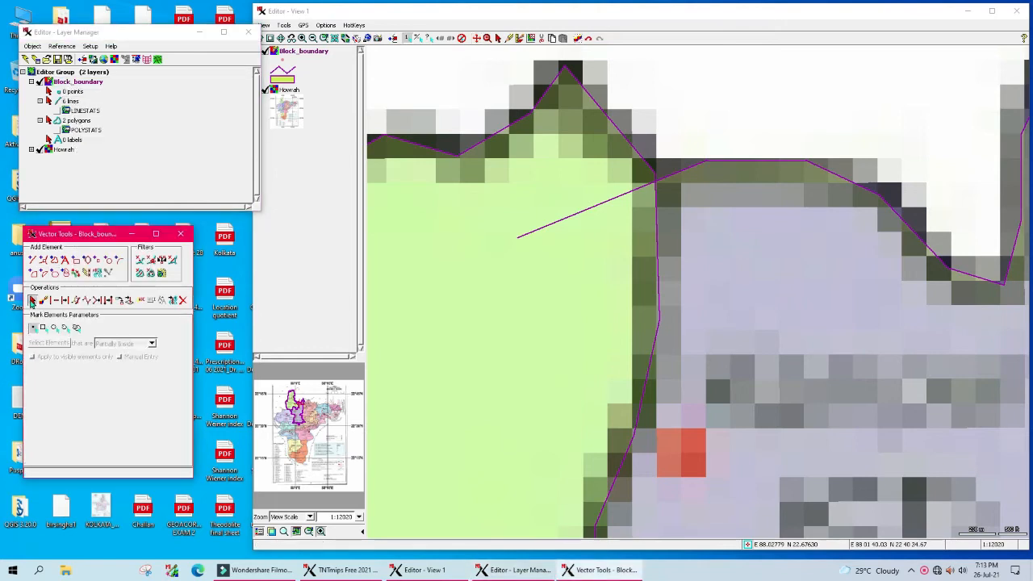
click(602, 201)
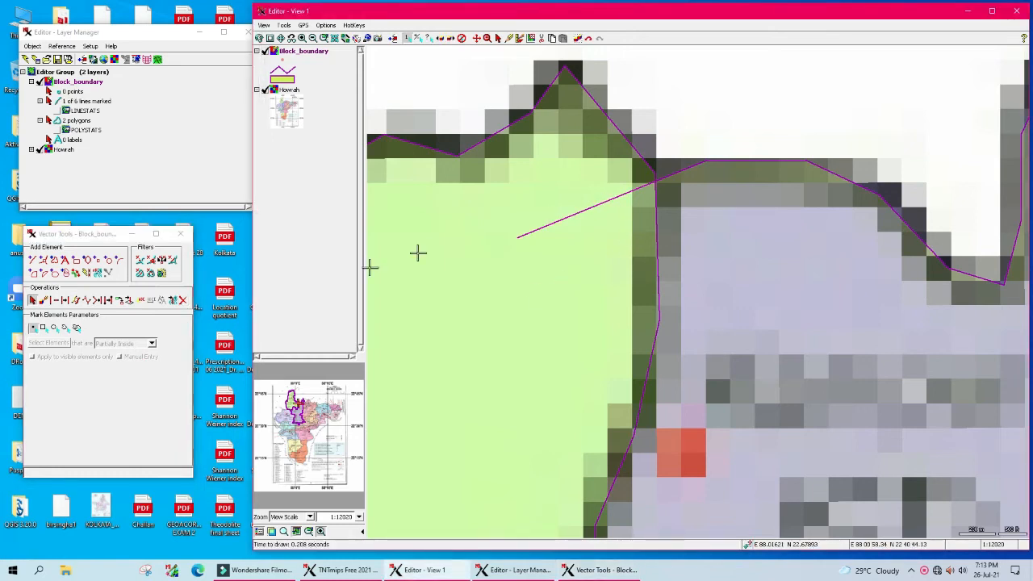
click(182, 300)
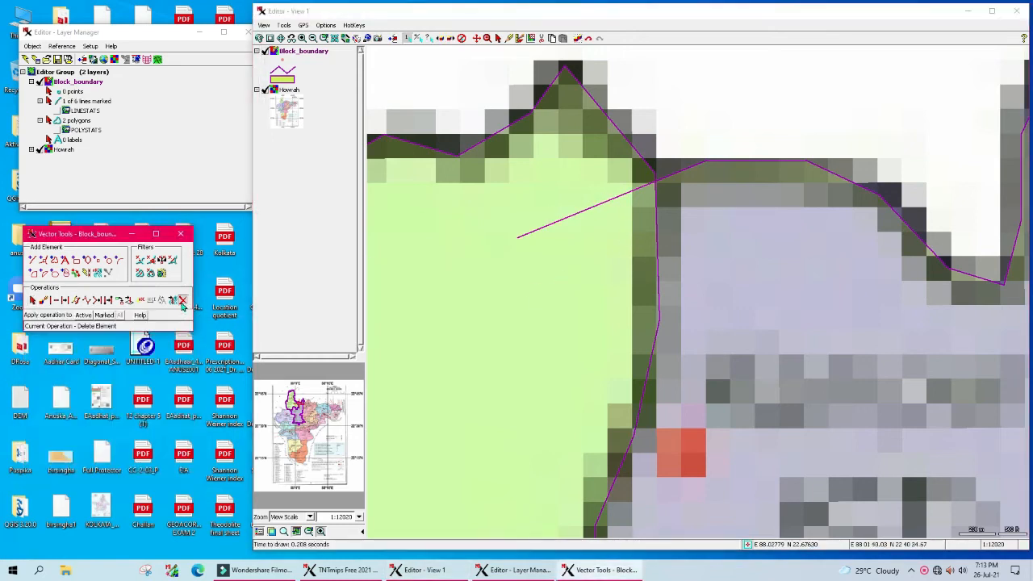
click(105, 315)
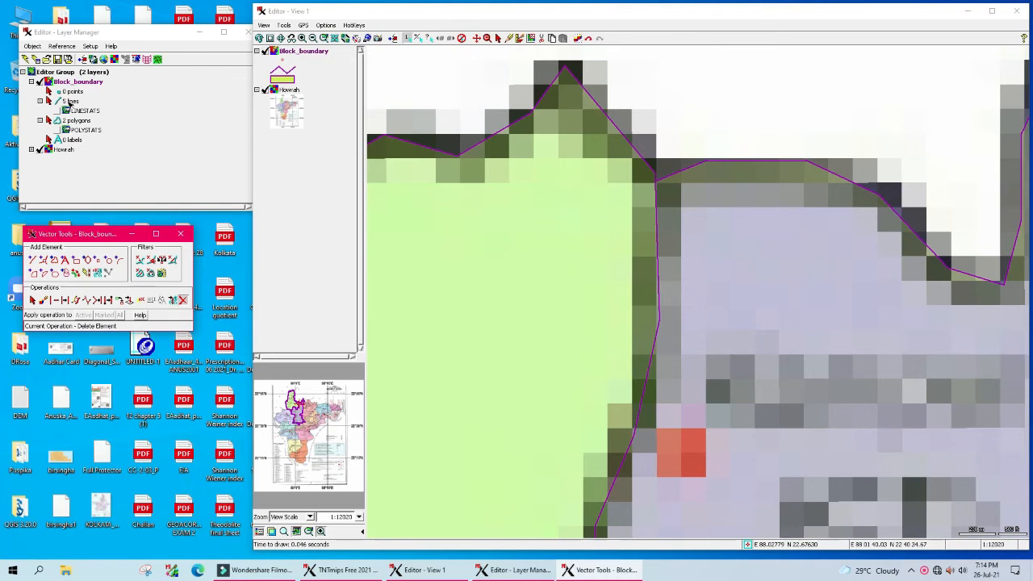
Step: Pan along the block boundary past Joypur Fakirdas and Amta to the boundary junction
click(478, 39)
drag(631, 325, 735, 97)
drag(697, 421, 654, 127)
drag(744, 343, 850, 79)
drag(638, 334, 904, 124)
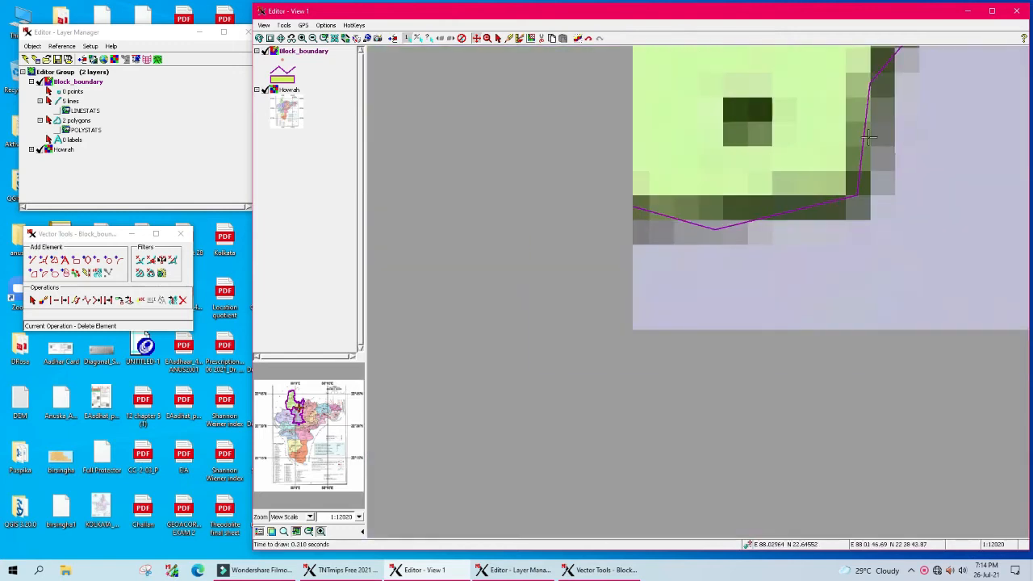
drag(601, 133, 675, 146)
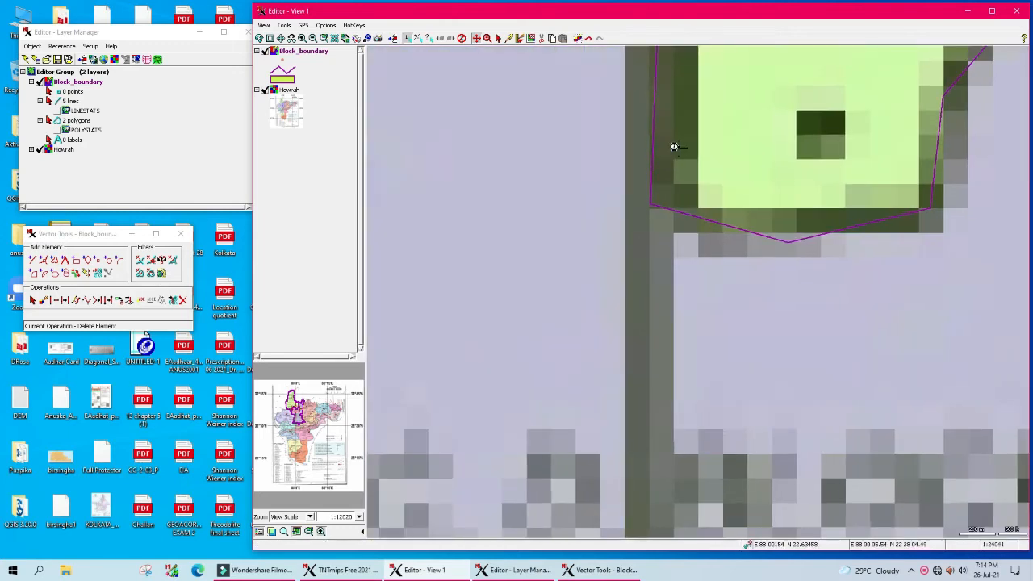
scroll(675, 147, down, 1)
scroll(553, 200, down, 2)
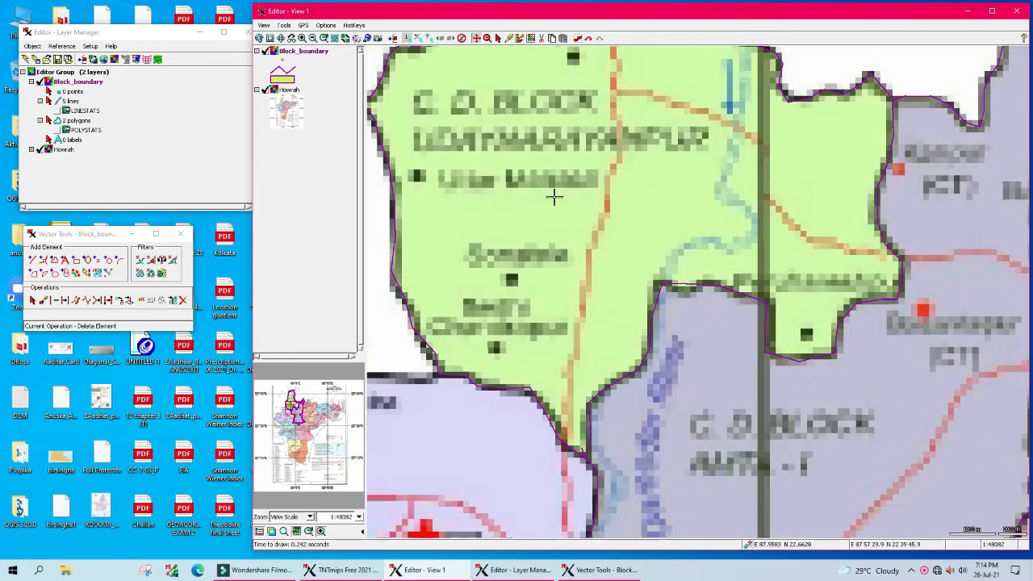
scroll(567, 323, up, 1)
drag(567, 323, 510, 172)
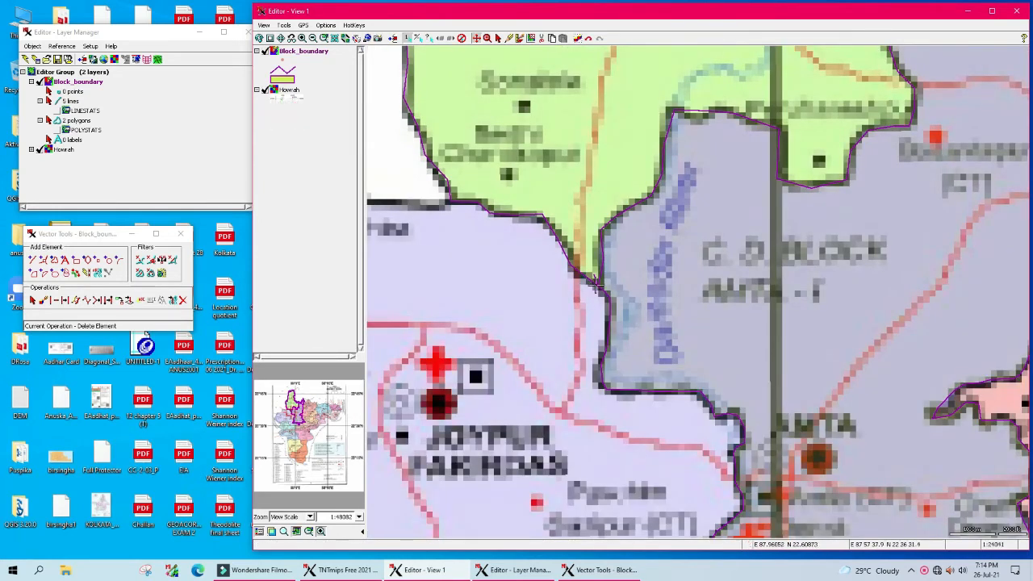
scroll(766, 258, up, 2)
drag(767, 258, 404, 276)
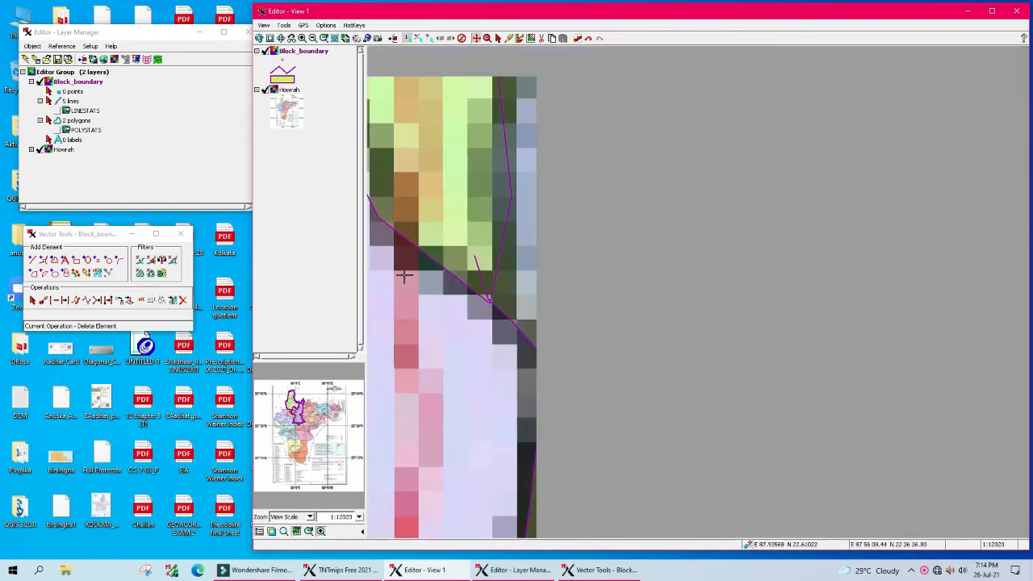
Step: Delete the short leftover line at the junction and save Block_boundary
click(33, 302)
click(476, 260)
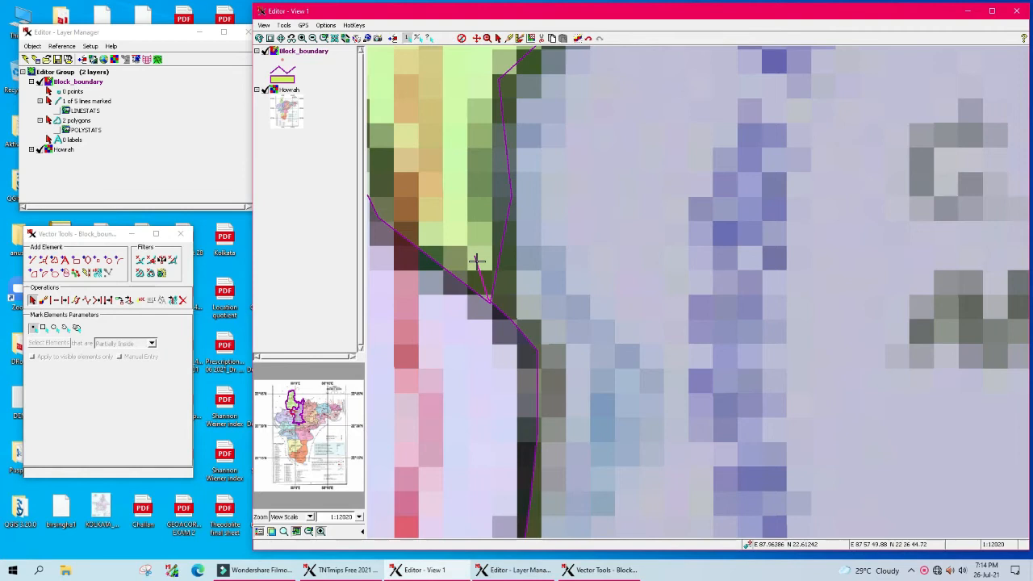
click(183, 300)
click(105, 316)
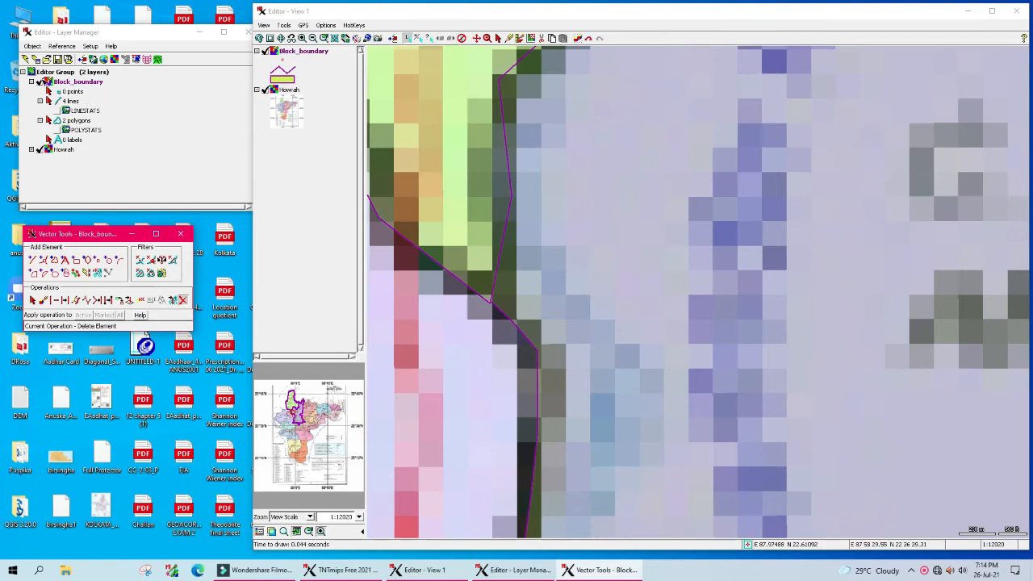
click(56, 60)
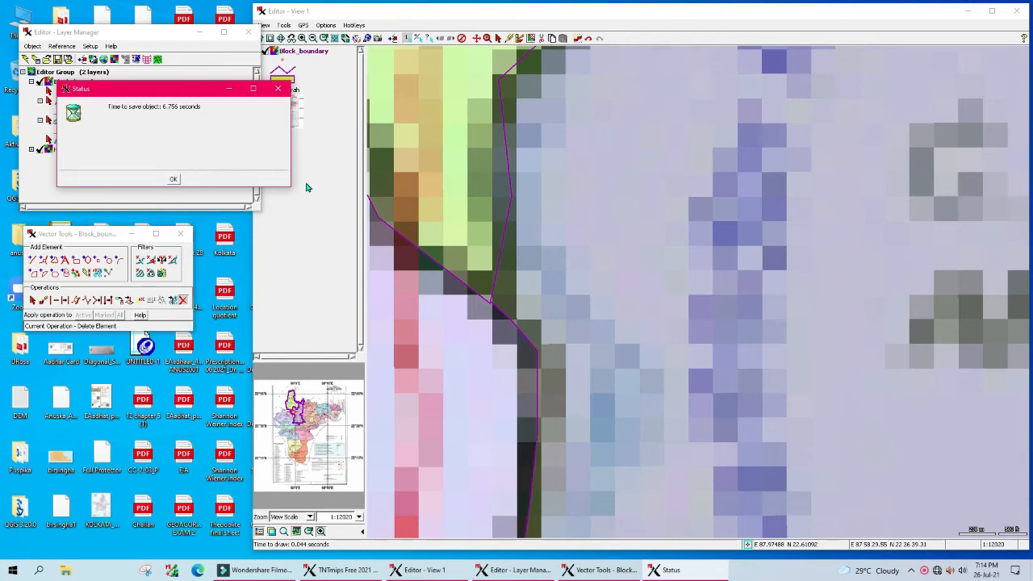
click(173, 178)
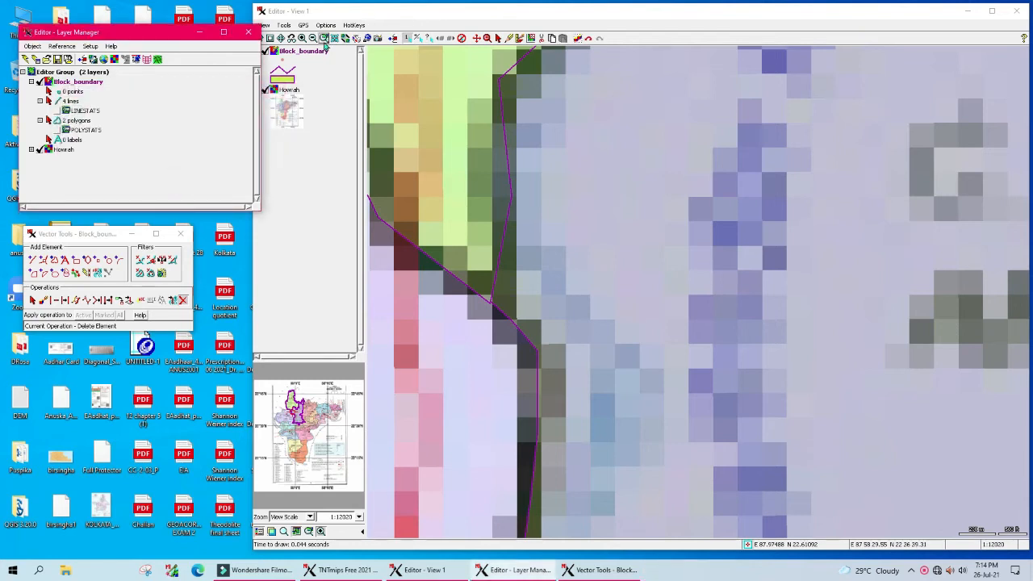
Step: Zoom out and pan to view the whole district with its neighbouring blocks
click(477, 38)
click(566, 172)
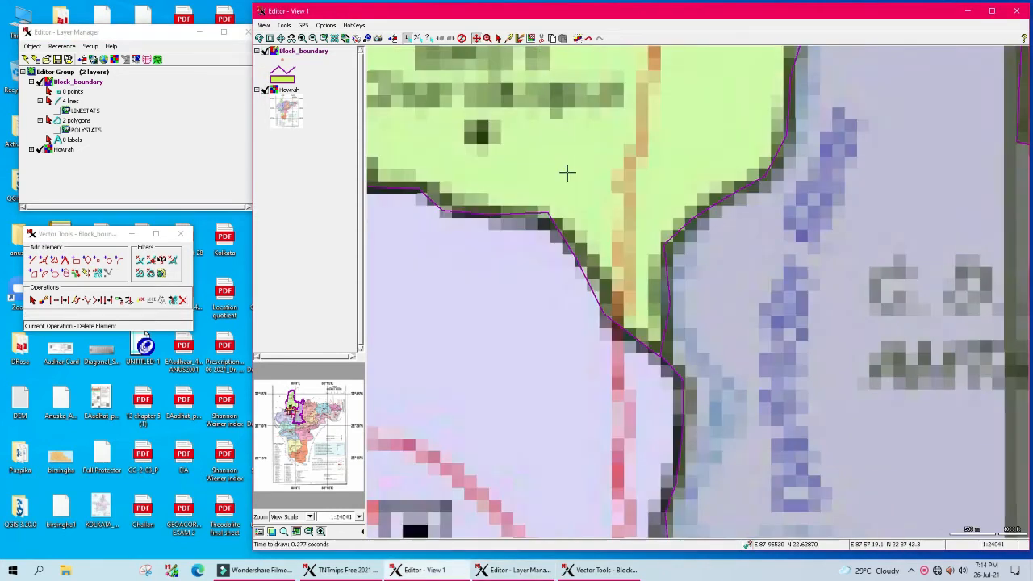
click(566, 172)
click(567, 172)
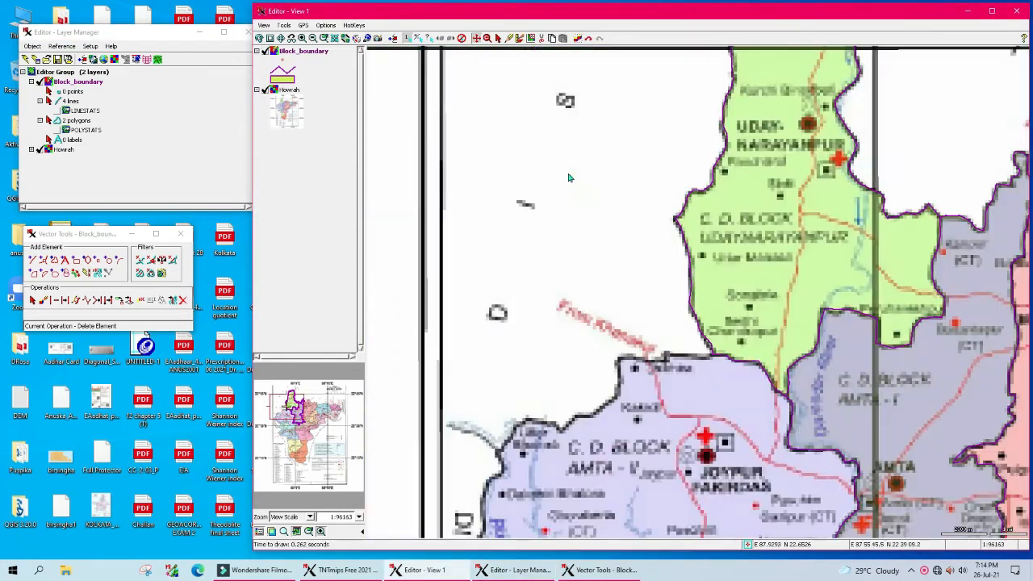
drag(833, 259, 605, 206)
scroll(604, 206, down, 1)
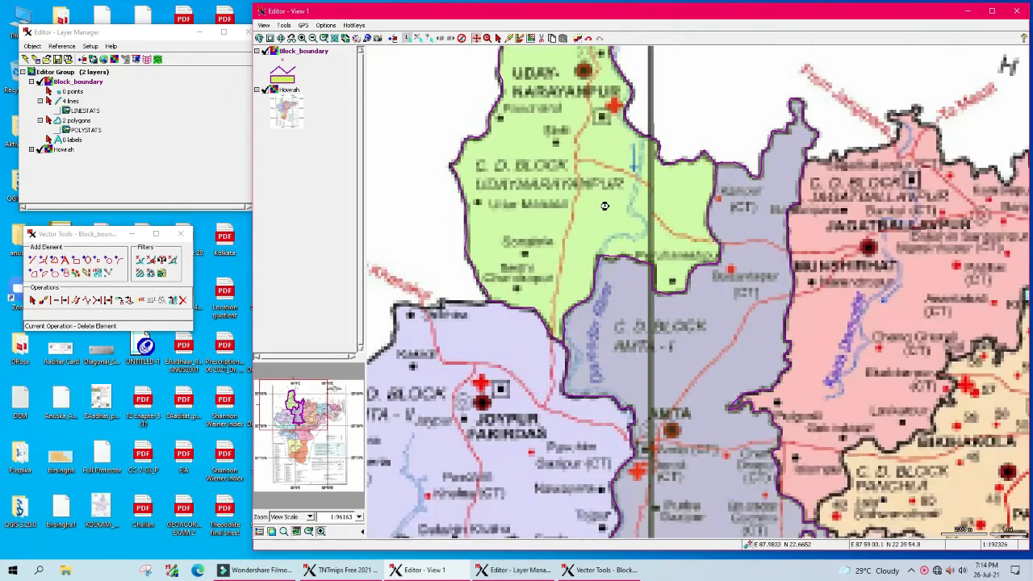
drag(711, 327, 616, 249)
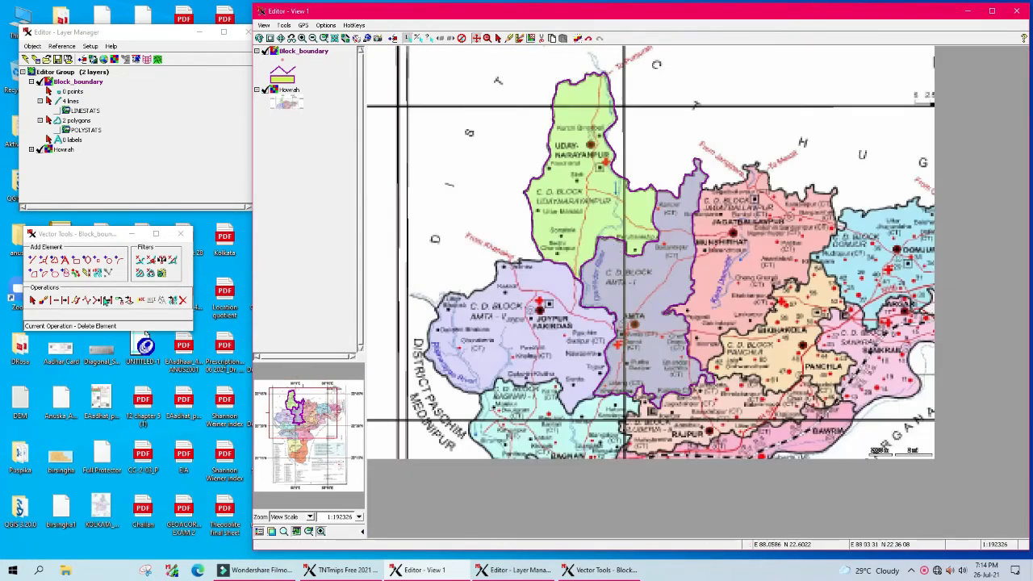
Step: Hide the Howrah layer and open an enlarged LINESTATS table showing all 4 line records
click(40, 150)
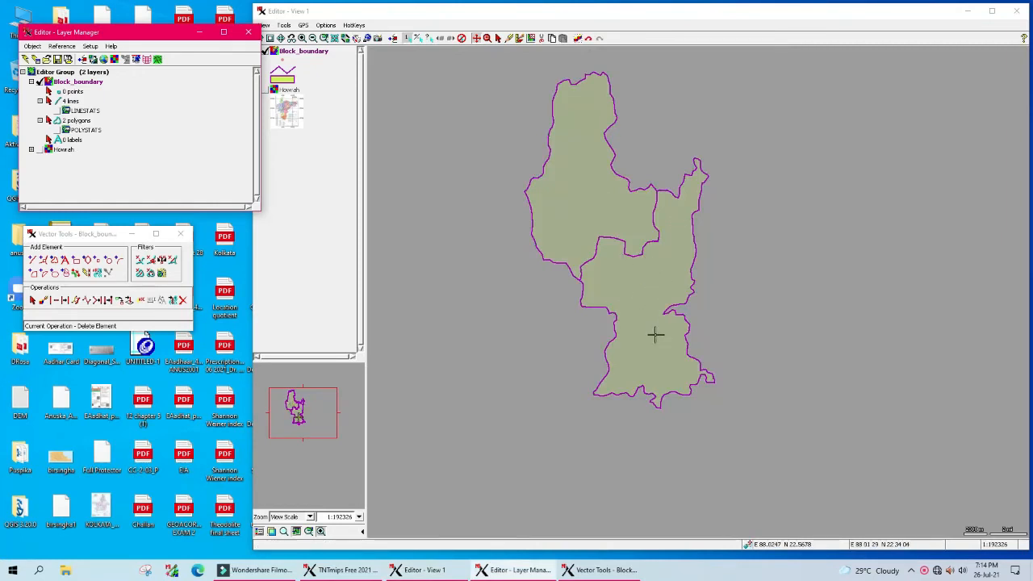
click(65, 112)
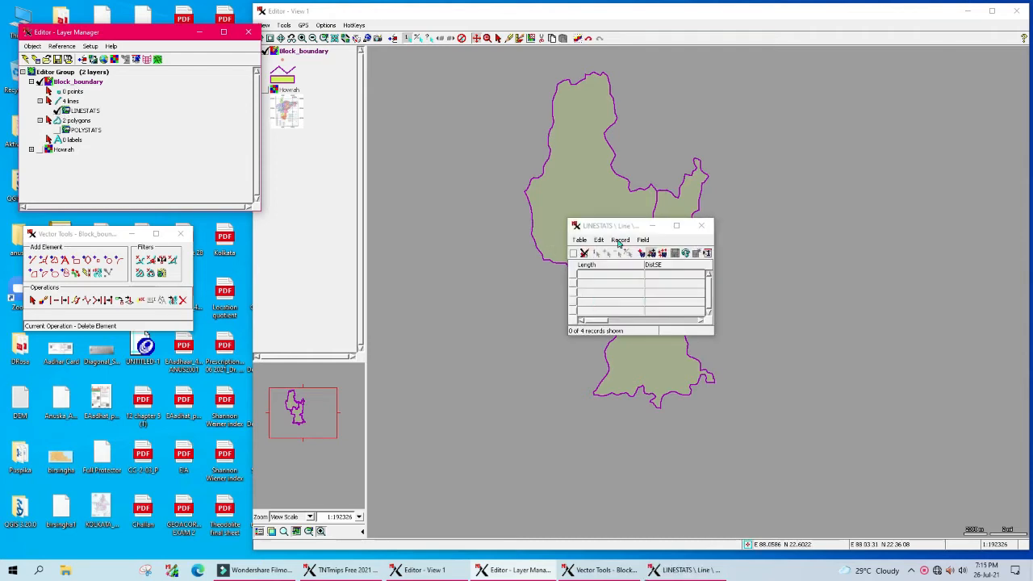
drag(618, 227, 293, 179)
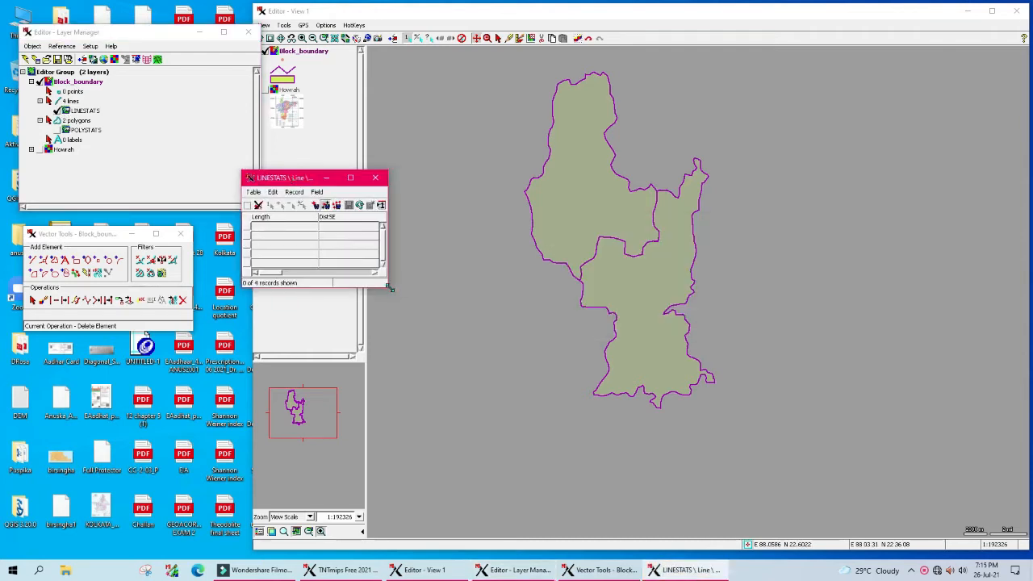
drag(387, 286, 506, 413)
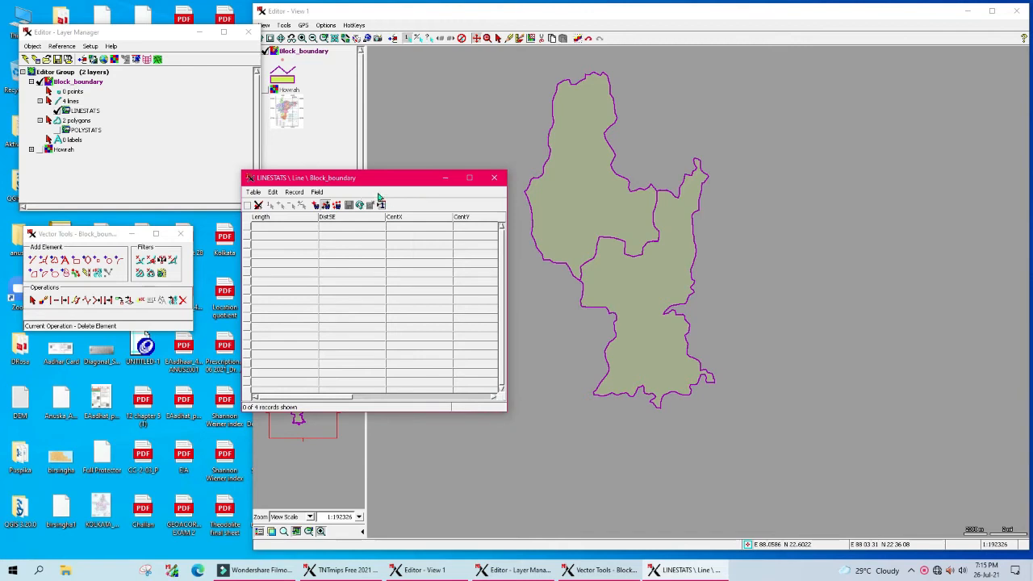
drag(369, 186, 284, 172)
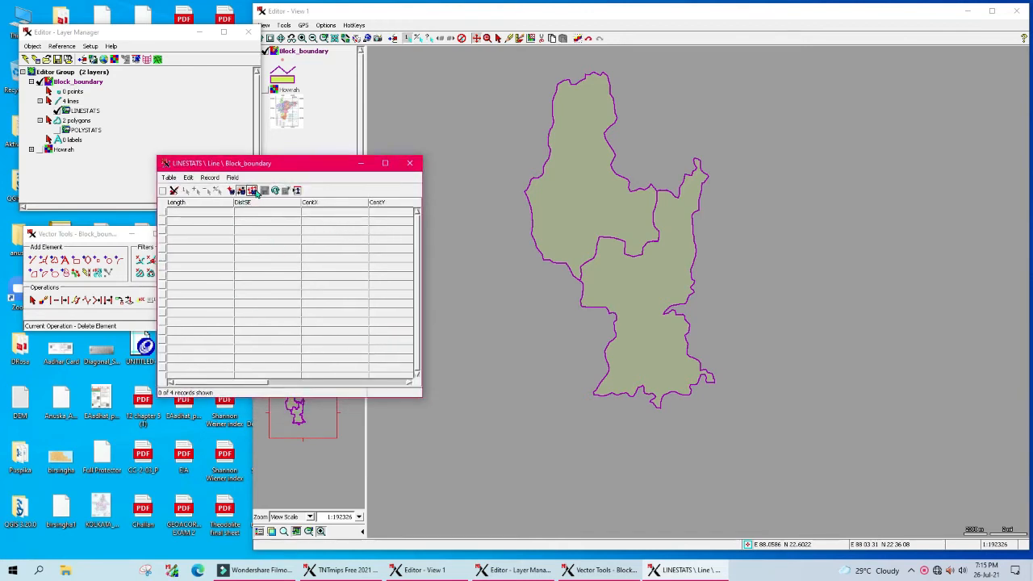
click(254, 191)
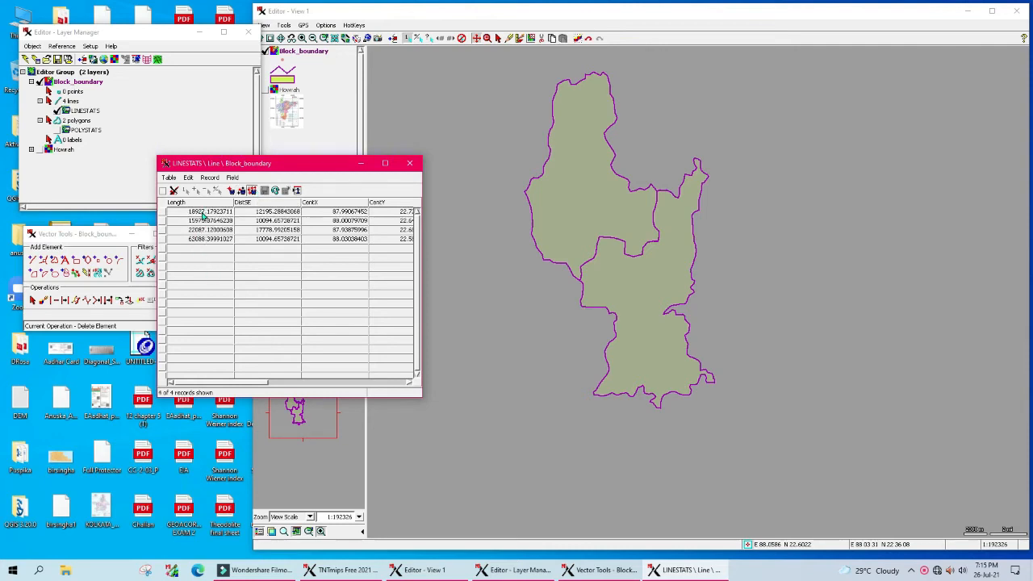
Step: Display the Length field in kilometres with 2 decimals (e.g. 18.93) and mark the first record
right_click(203, 216)
click(219, 249)
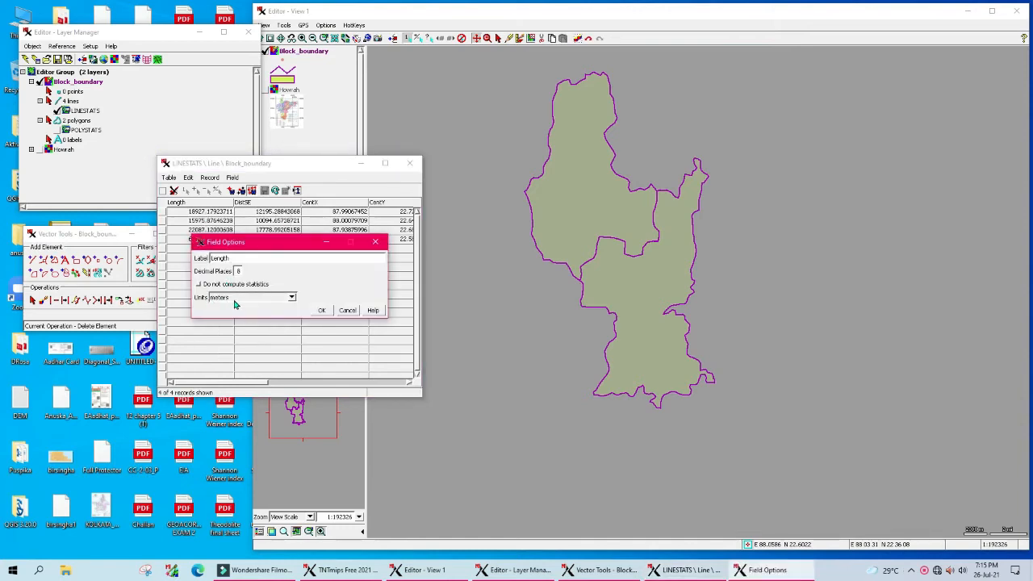
click(291, 297)
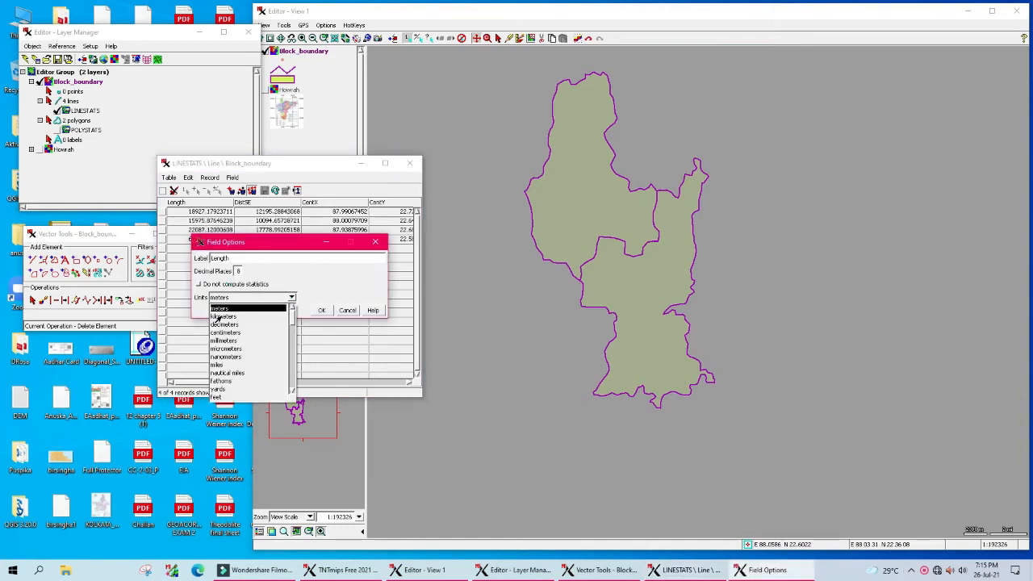
click(218, 317)
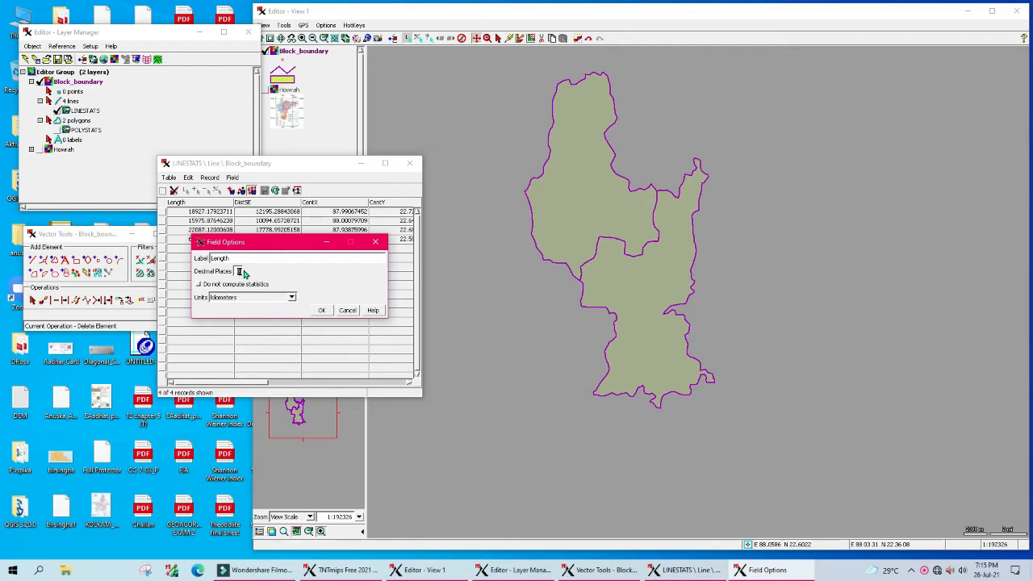
text(4)
click(321, 311)
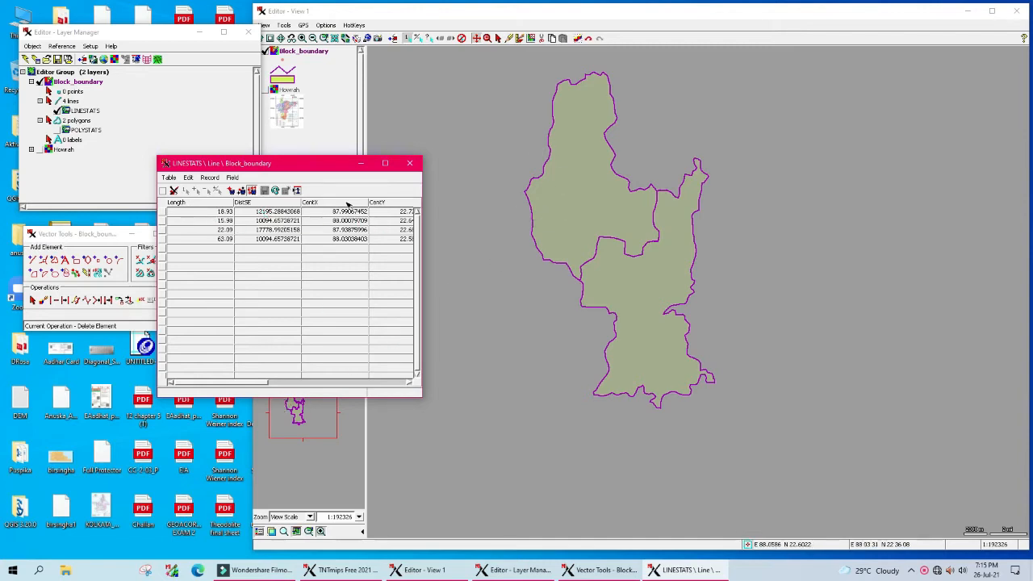
click(162, 211)
Step: Step through the first three line records, highlighting each on the map
click(185, 192)
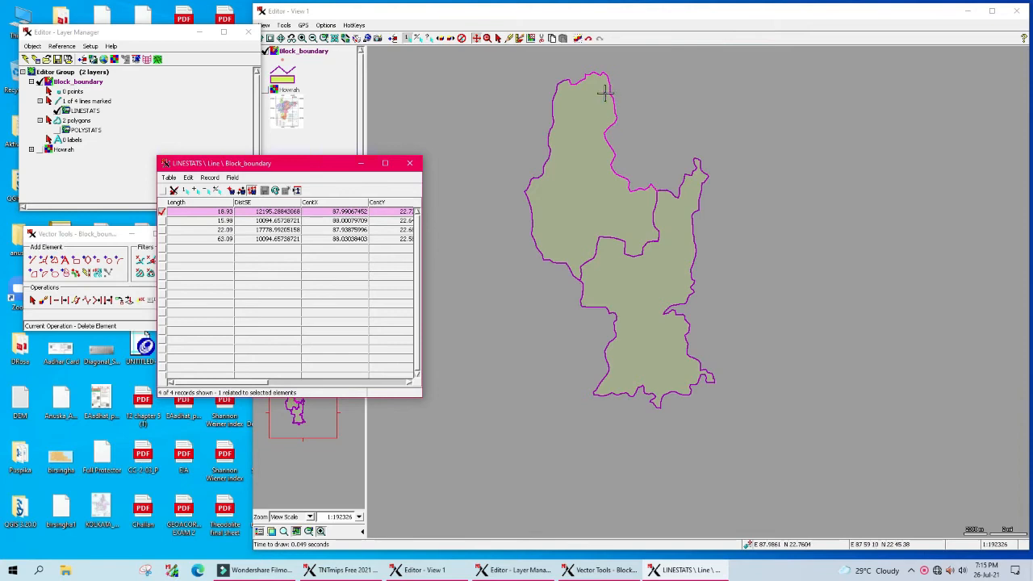
click(162, 220)
click(185, 191)
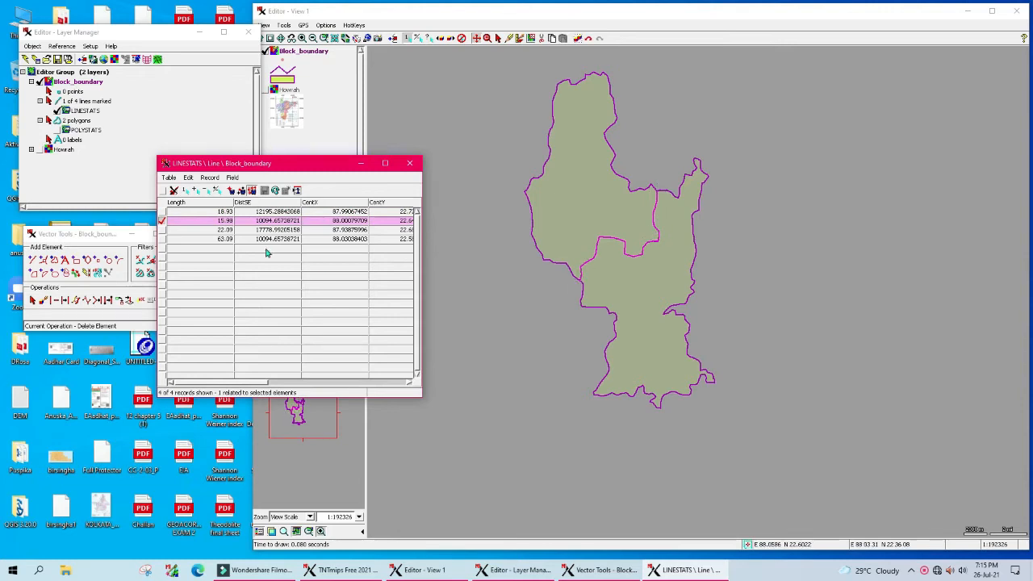
click(162, 221)
click(162, 231)
click(186, 192)
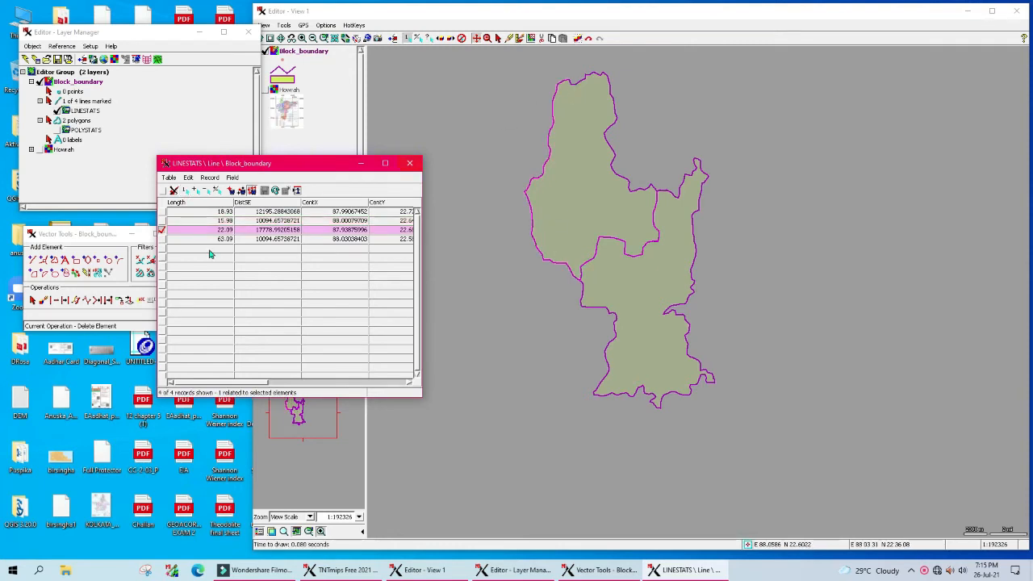
Step: Unmark the 22.09 line, mark the 63.09 line, and close the table
click(163, 231)
click(163, 240)
click(187, 191)
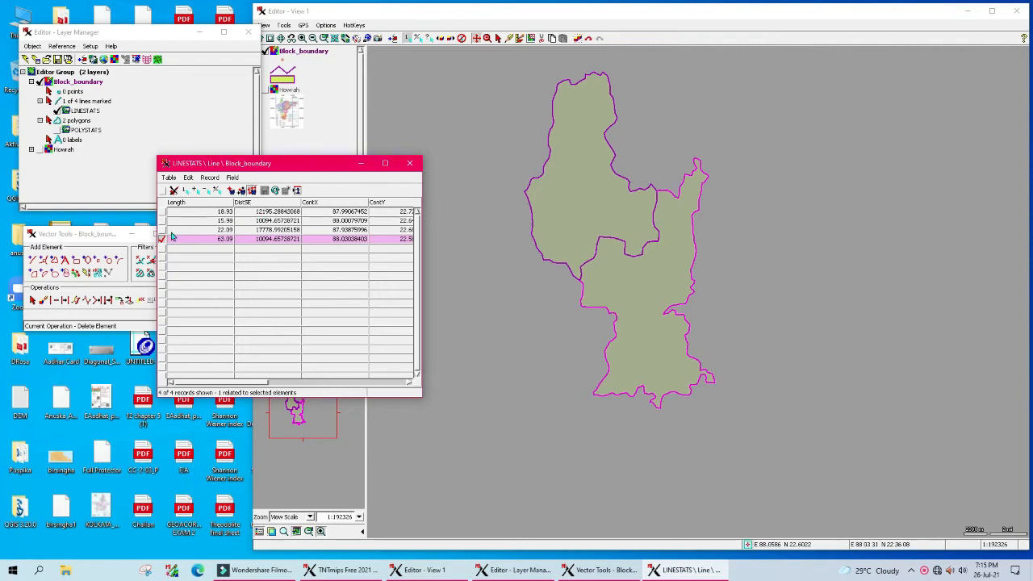
click(408, 164)
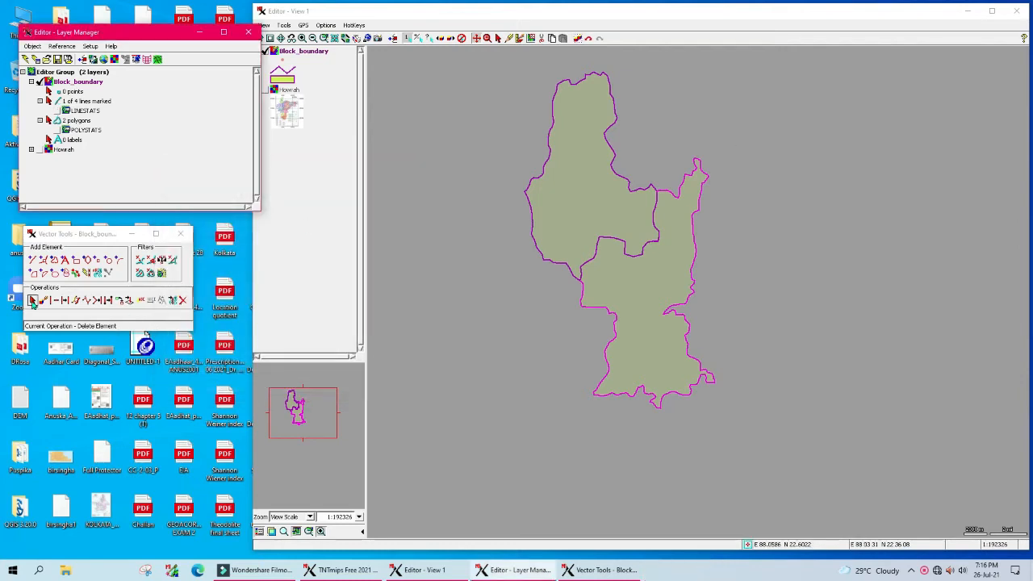
Step: Reopen LINESTATS and unmark the 63.09 line so no lines remain marked
click(60, 110)
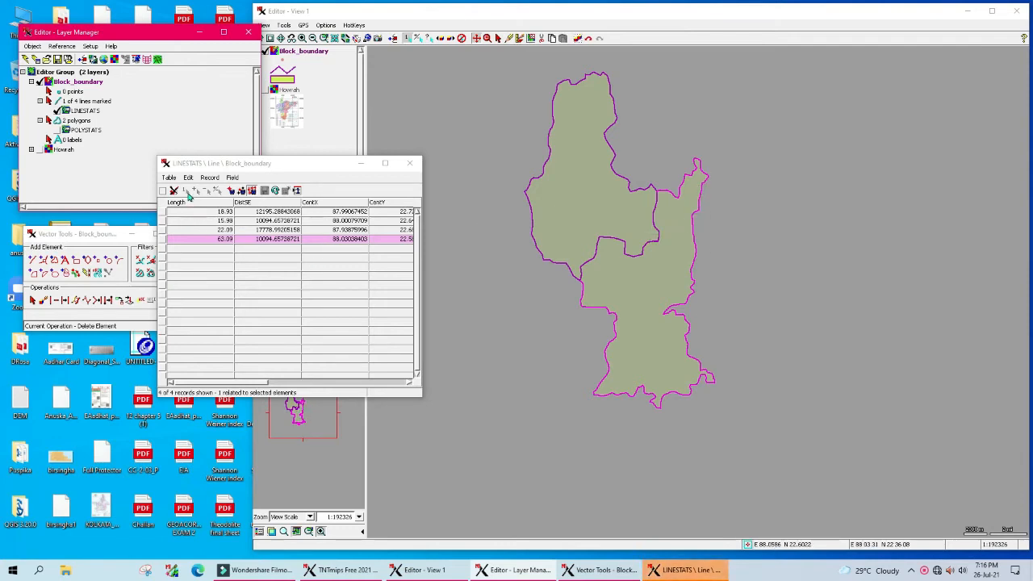
click(162, 239)
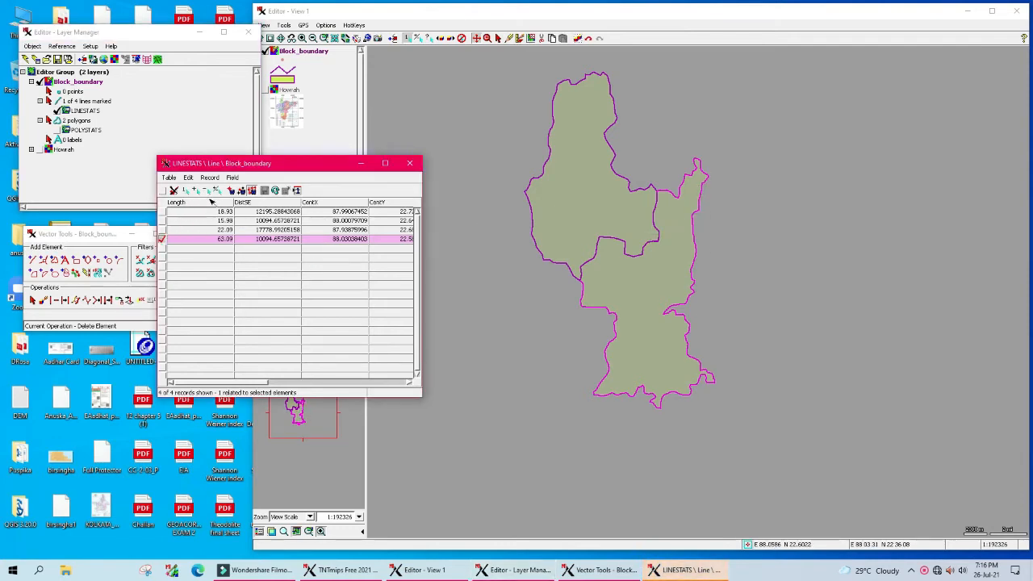
click(207, 192)
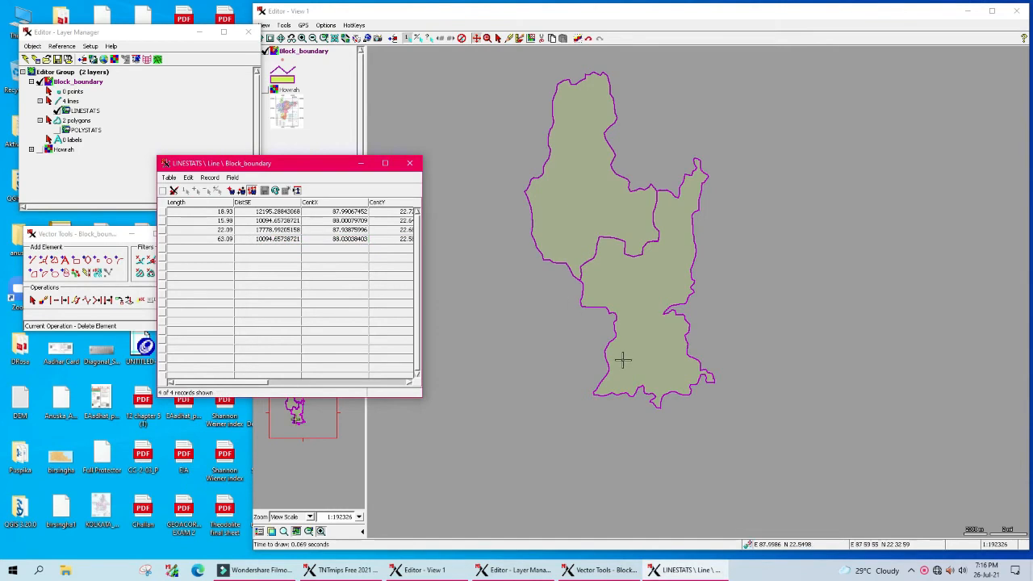
click(409, 164)
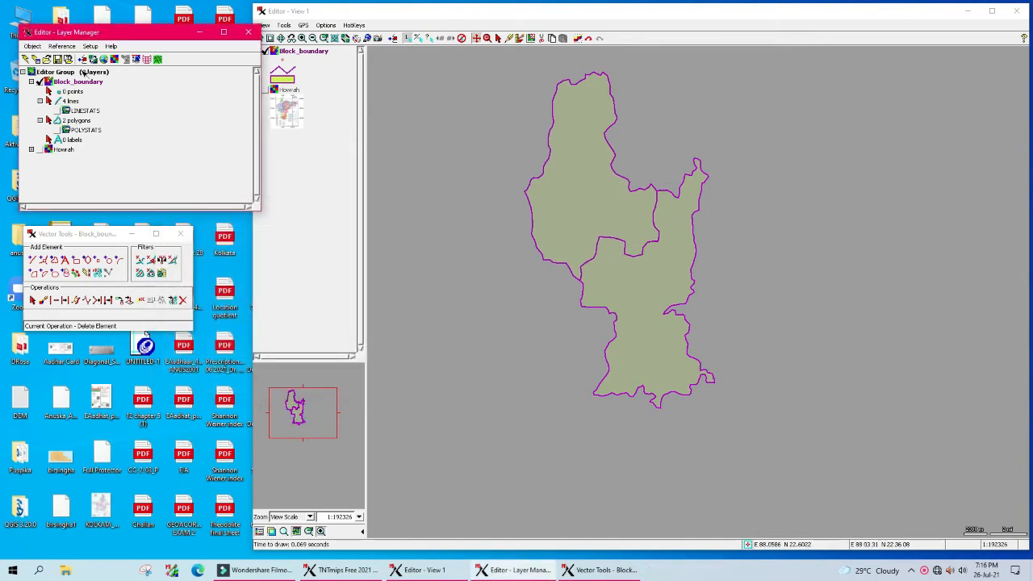
Step: Save Block_boundary and show the Howrah map beneath it
click(58, 59)
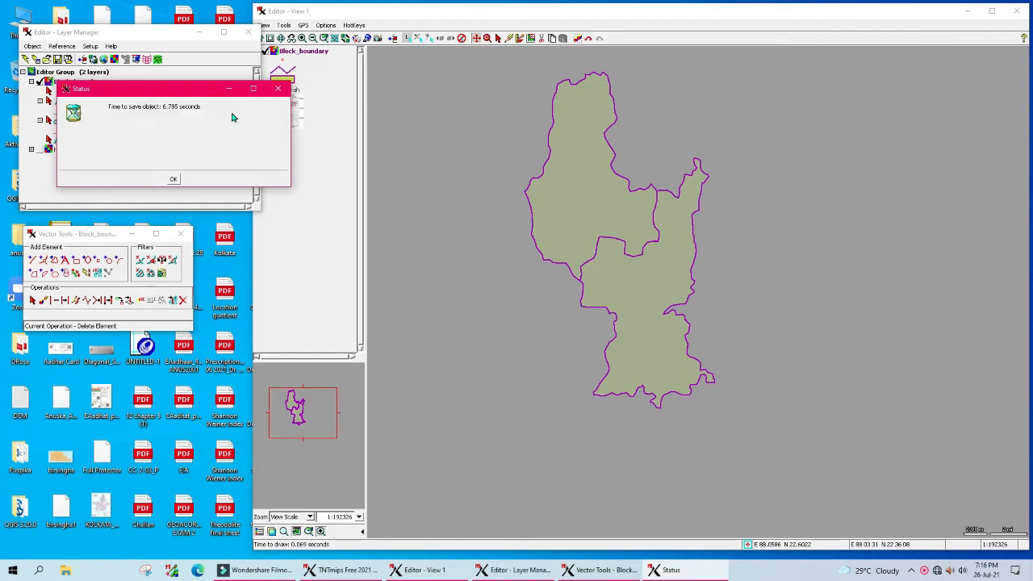
click(174, 179)
click(40, 150)
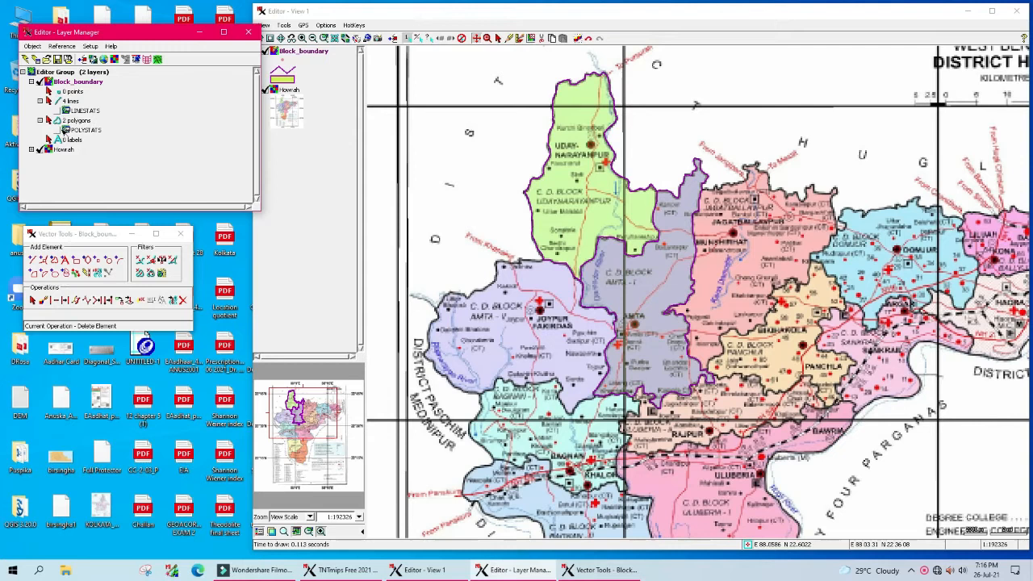
Step: Create a user-defined polygon table named Block_name with exactly one record per element
right_click(60, 121)
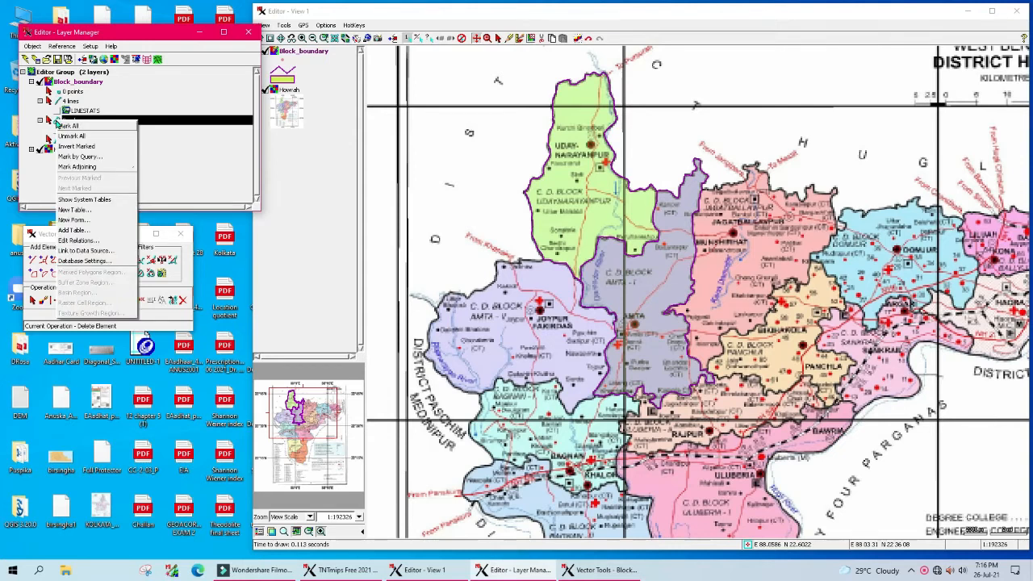
mouse_move(90, 168)
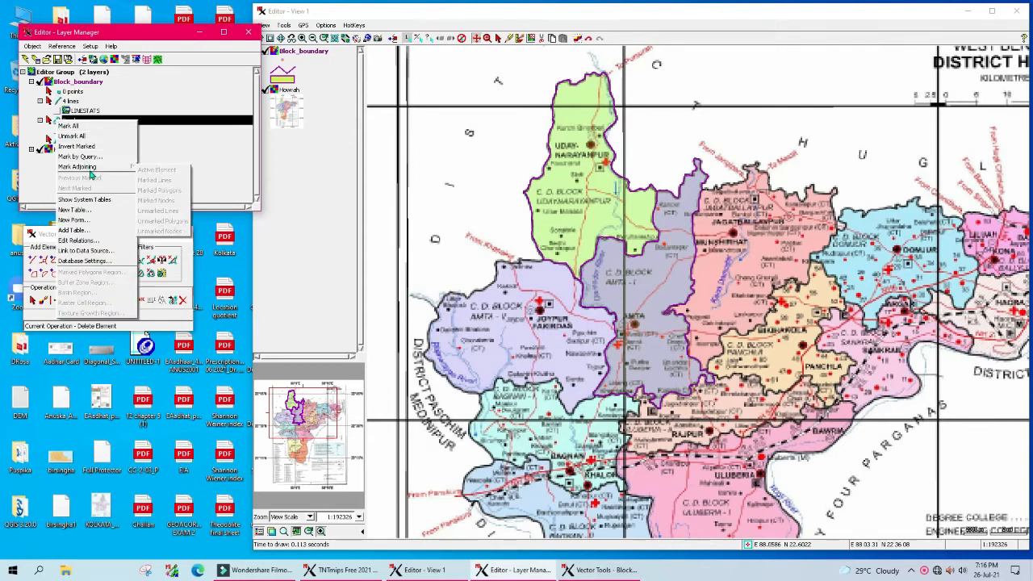
click(75, 212)
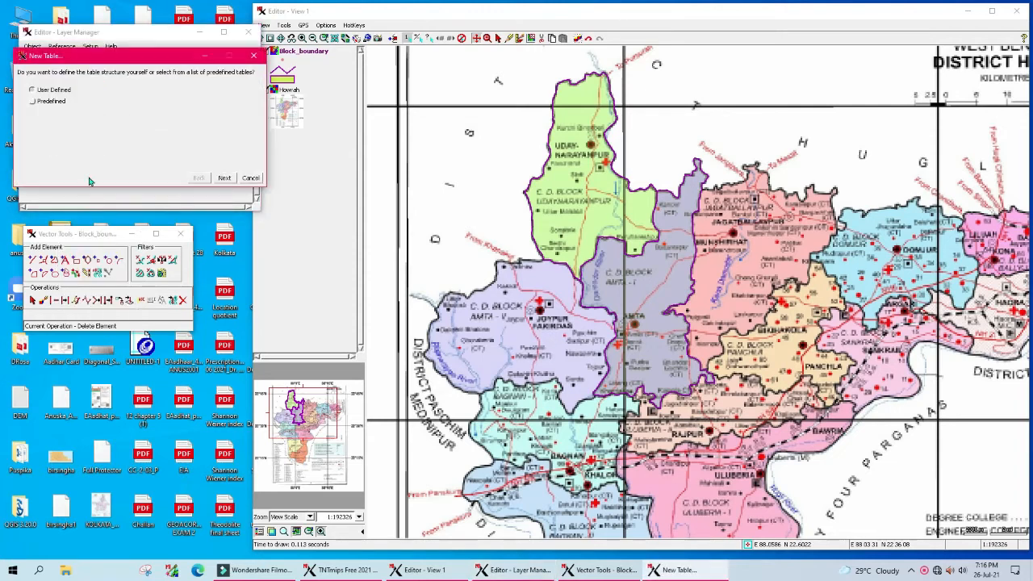
drag(104, 59, 456, 110)
click(574, 231)
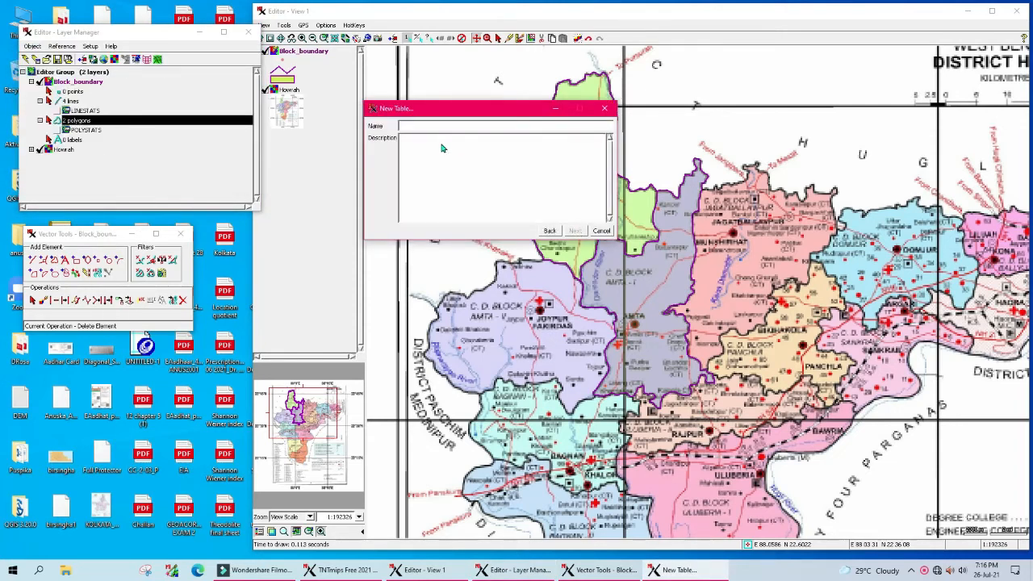
text(B)
click(575, 231)
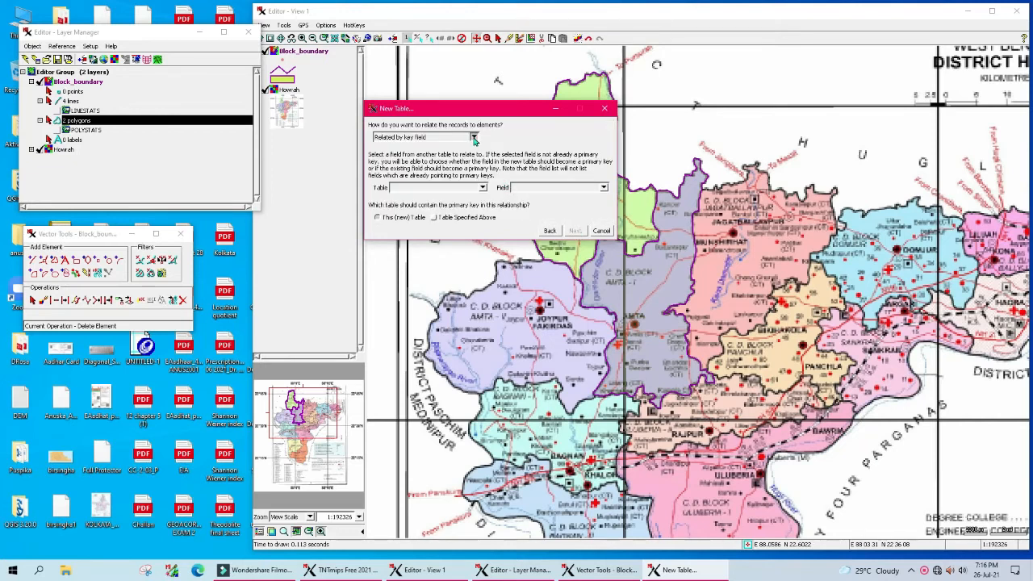
click(474, 138)
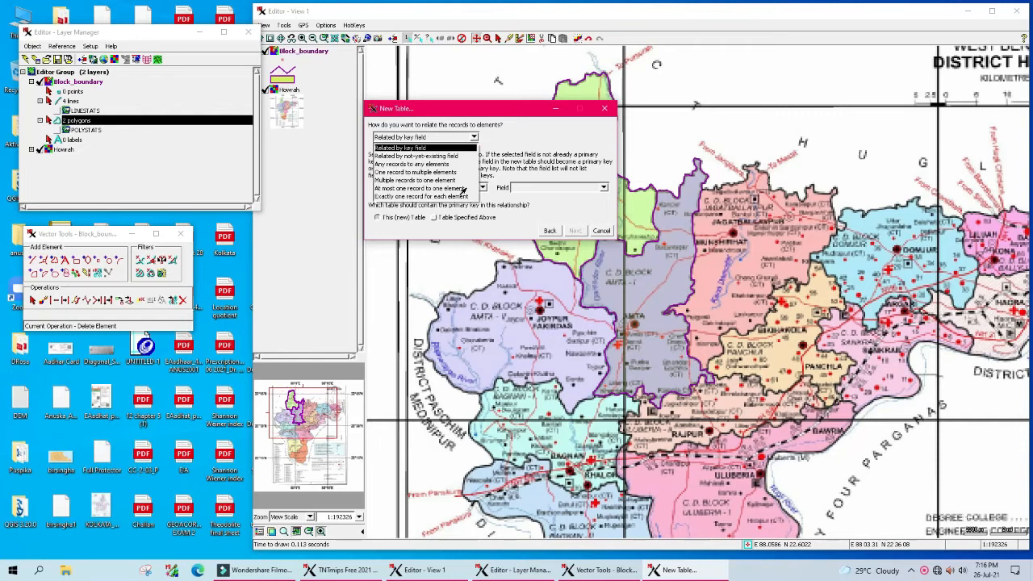
click(387, 198)
click(576, 232)
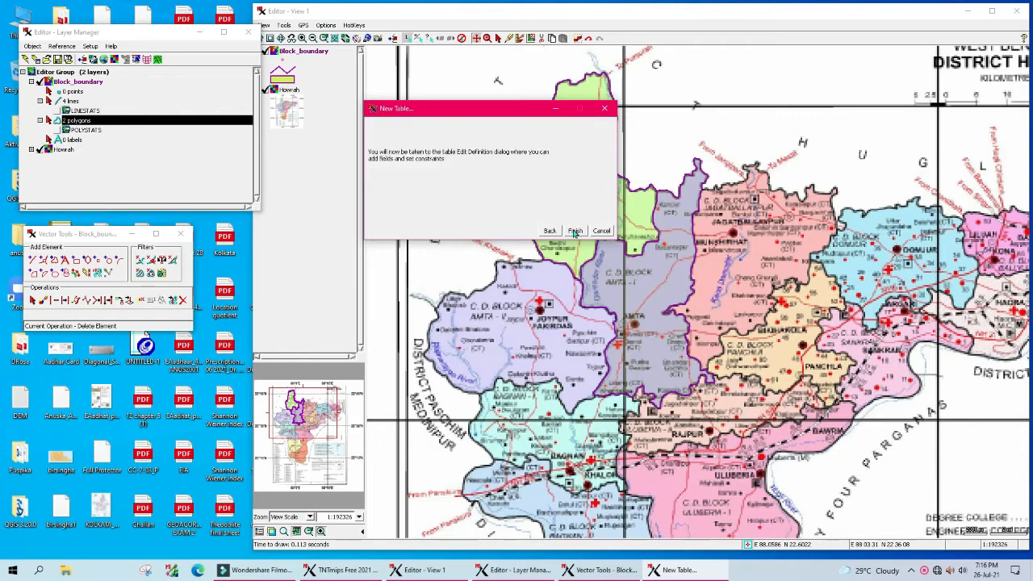
click(576, 232)
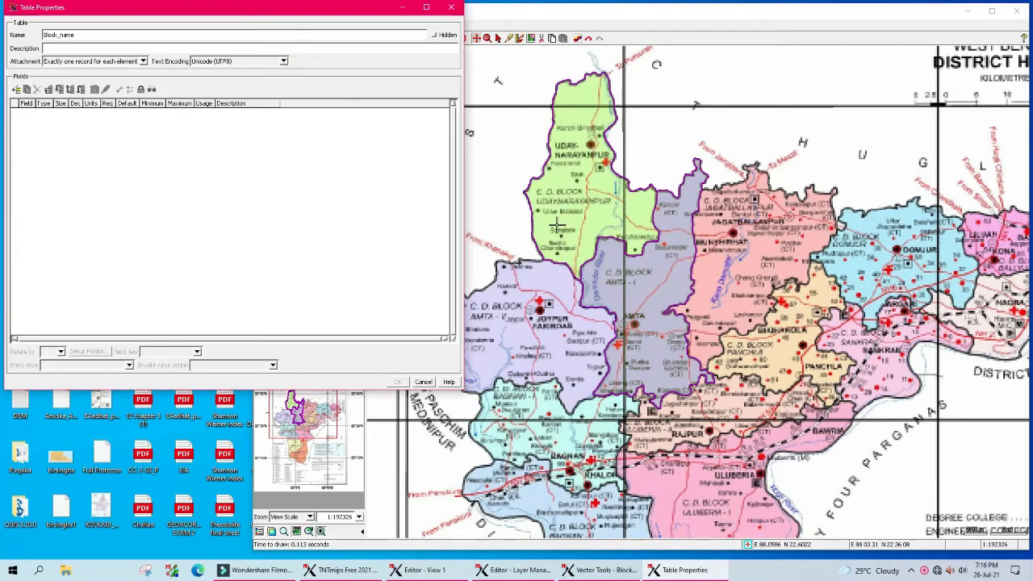
Step: Add a Unicode Text field named Block_Name, size 100, to the Block_name table definition
drag(109, 15, 404, 103)
click(313, 178)
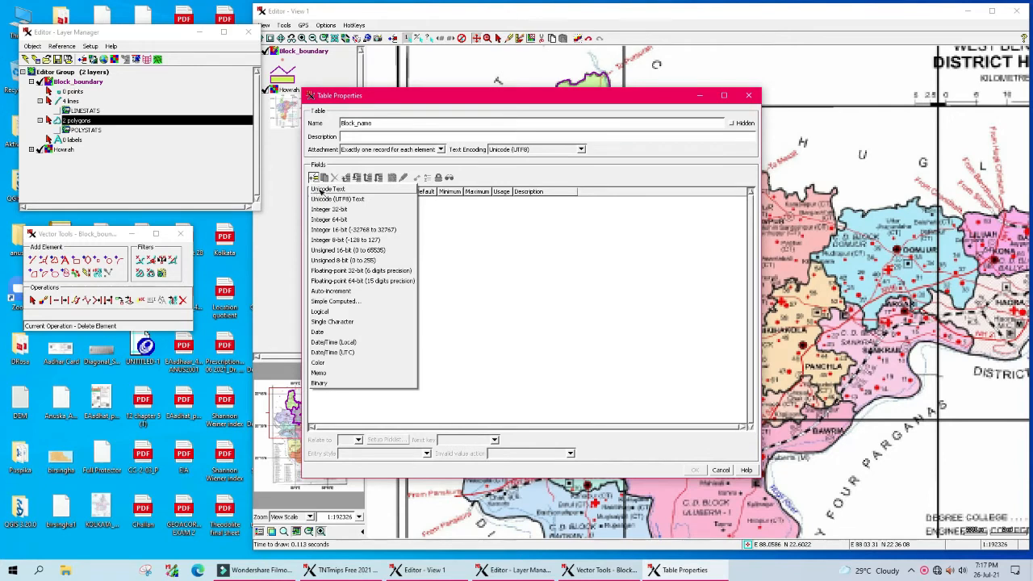
click(315, 191)
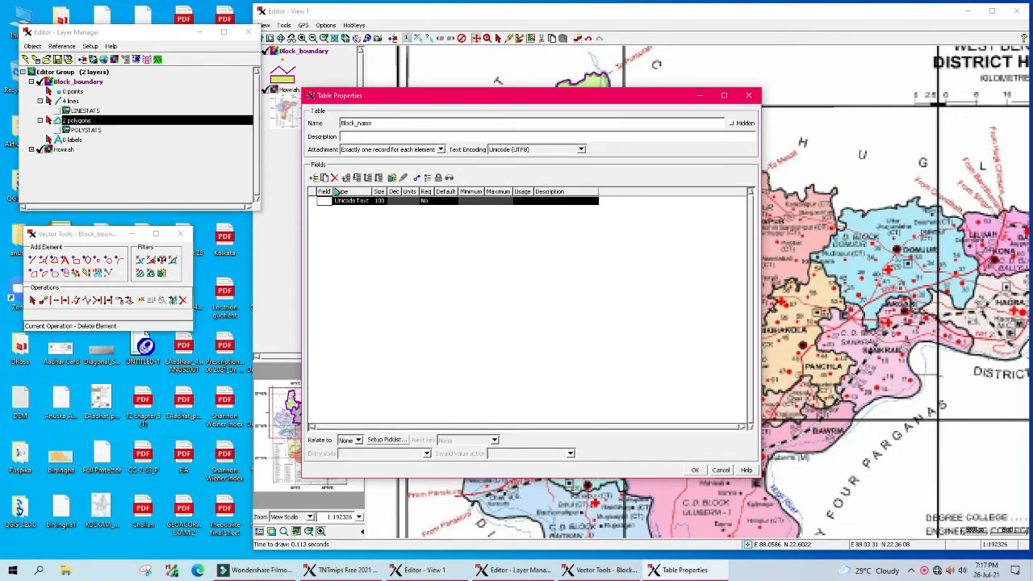
drag(332, 191, 362, 191)
click(340, 201)
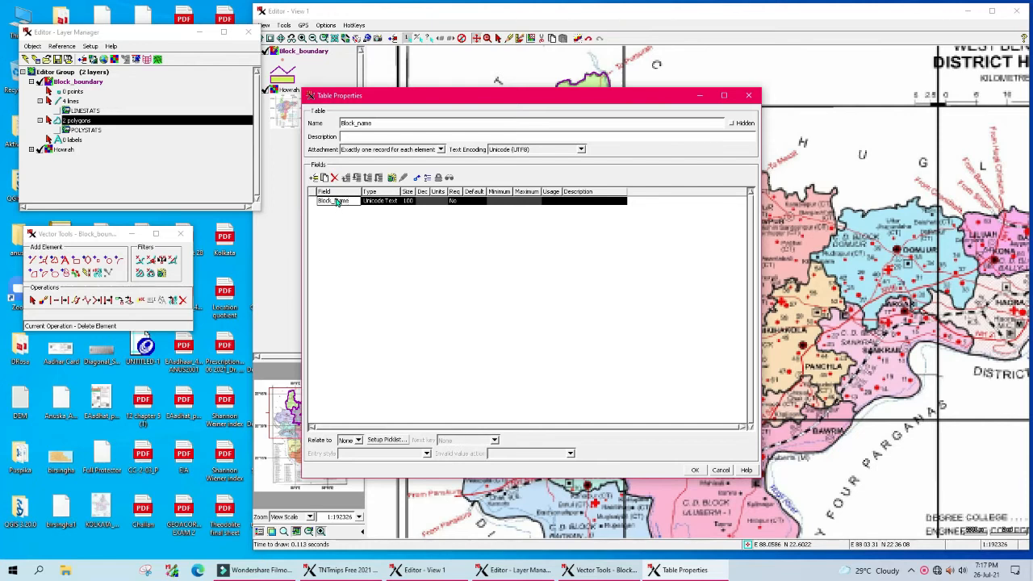
key(Return)
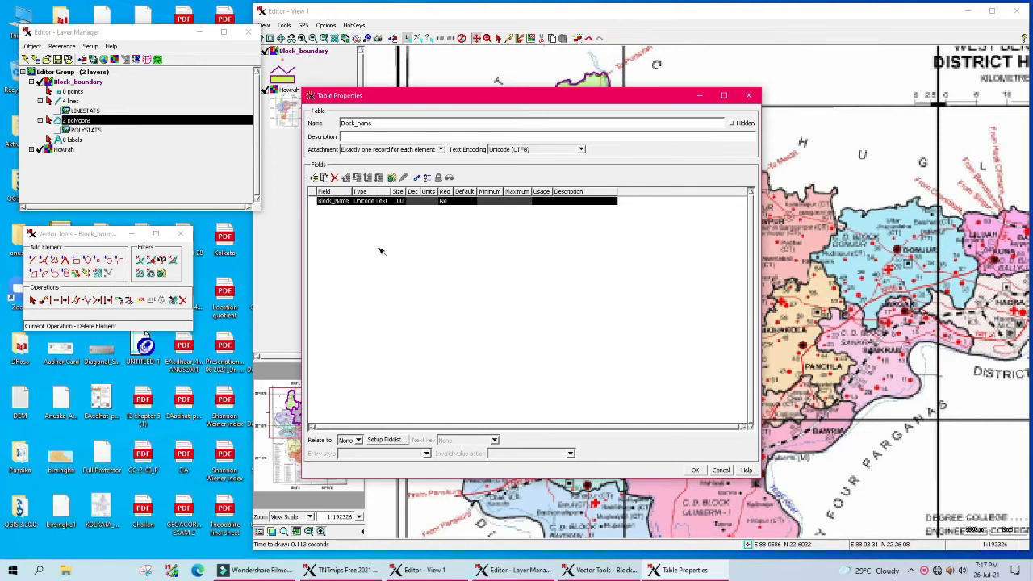
drag(406, 193, 427, 194)
click(420, 203)
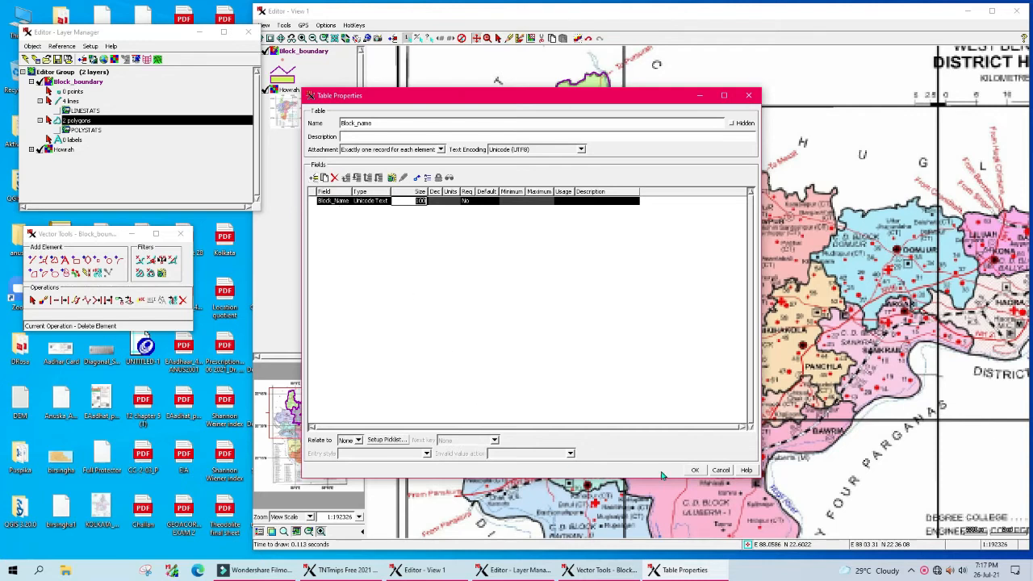
click(696, 471)
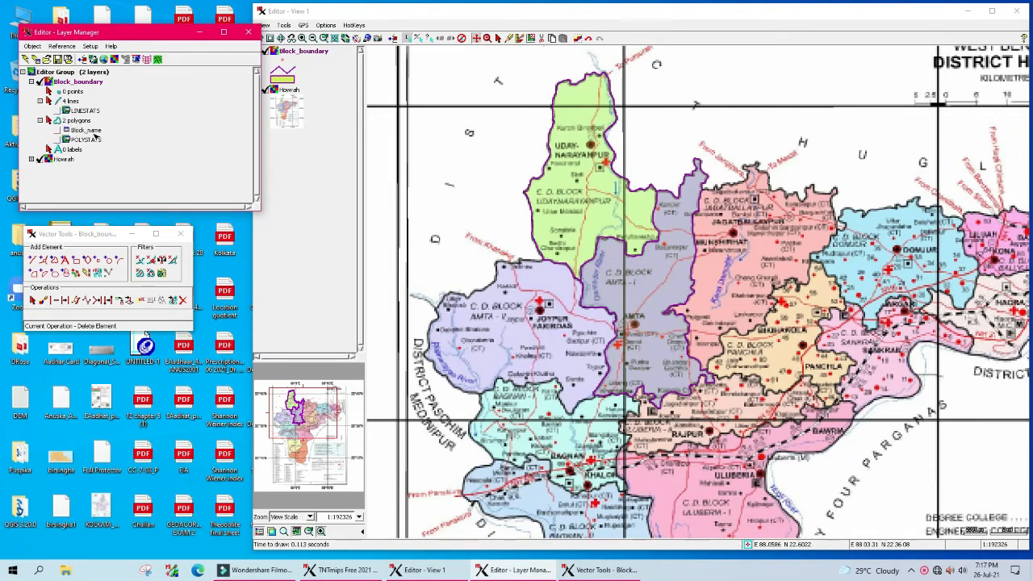
Step: Open the Block_name polygon table and enlarge it beside the Layer Manager
click(57, 130)
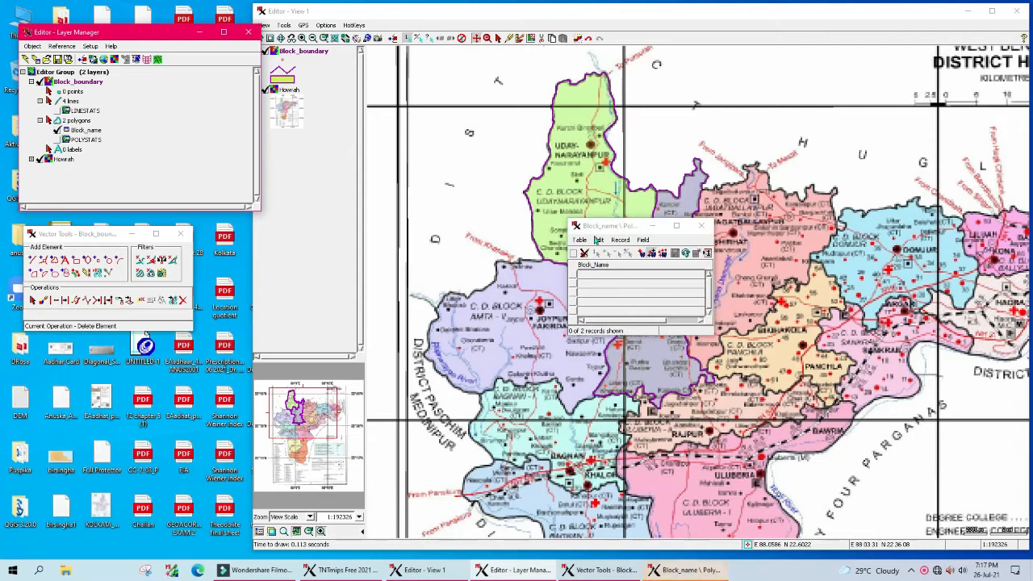
drag(604, 229, 245, 186)
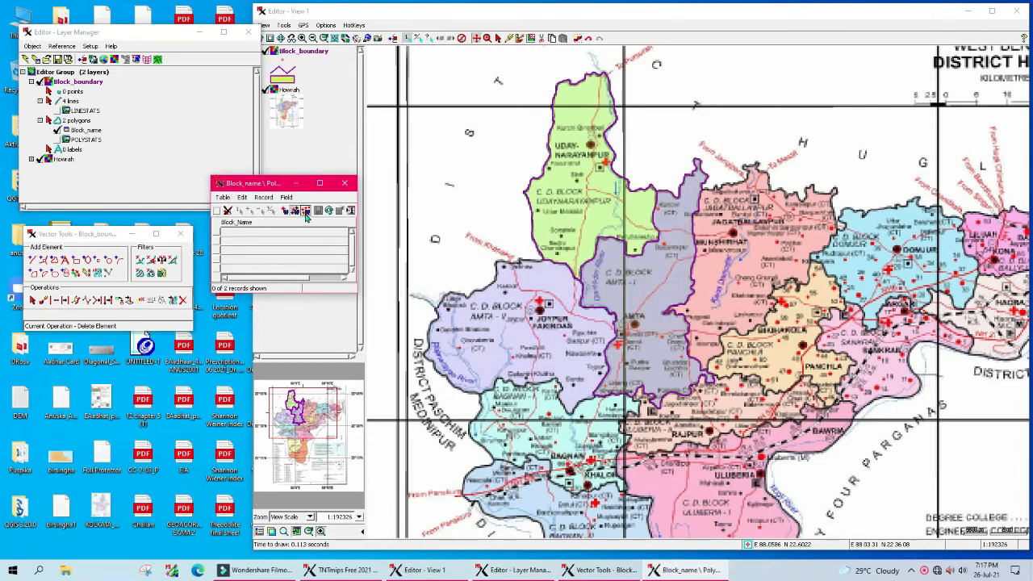
drag(354, 232, 409, 232)
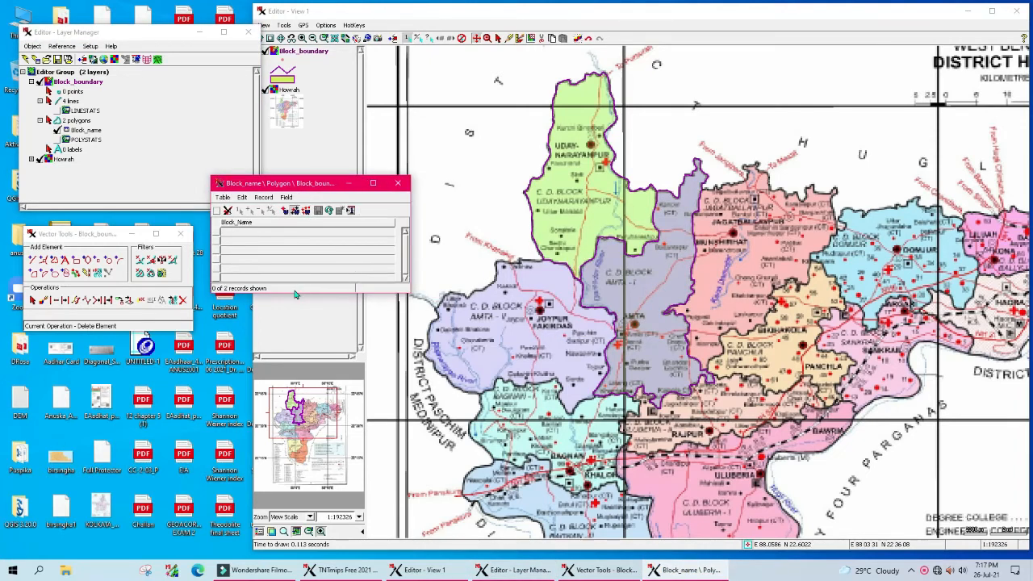
drag(298, 292, 298, 329)
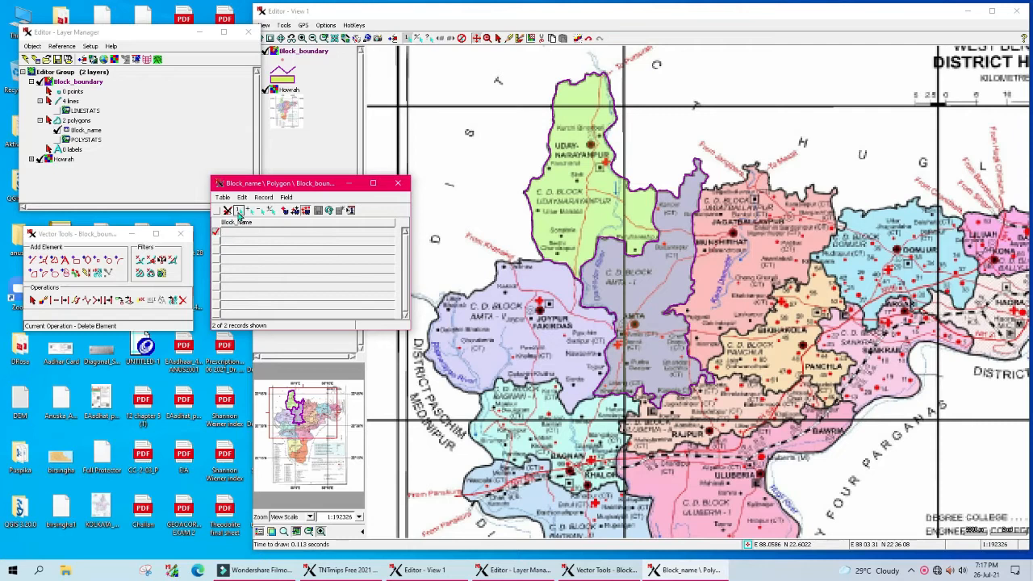
Step: Enter UDAY NARAYANPUR as the first polygon record's Block_Name
click(216, 233)
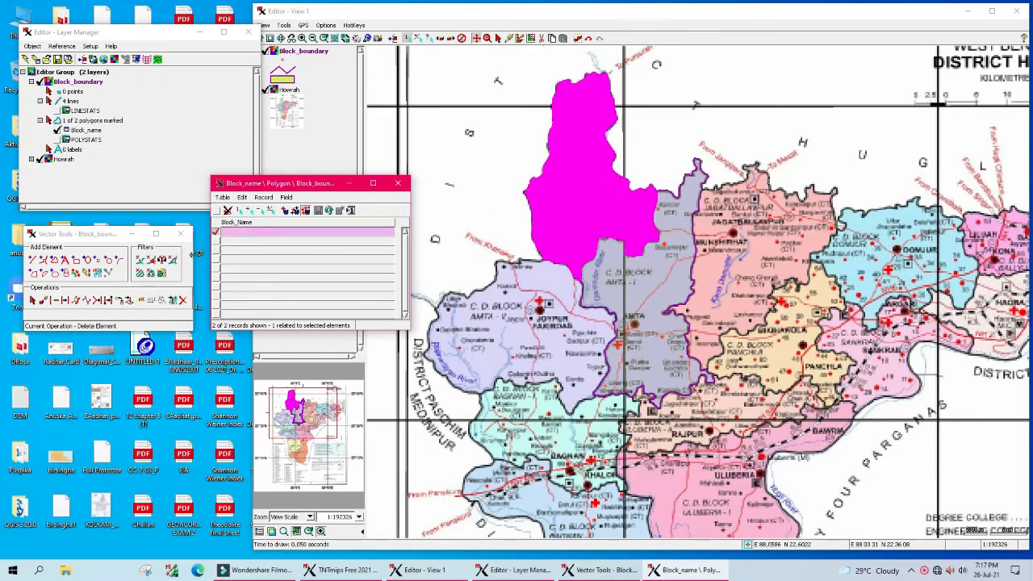
click(243, 236)
text(UDAYNARAYANPUR)
click(215, 231)
click(260, 211)
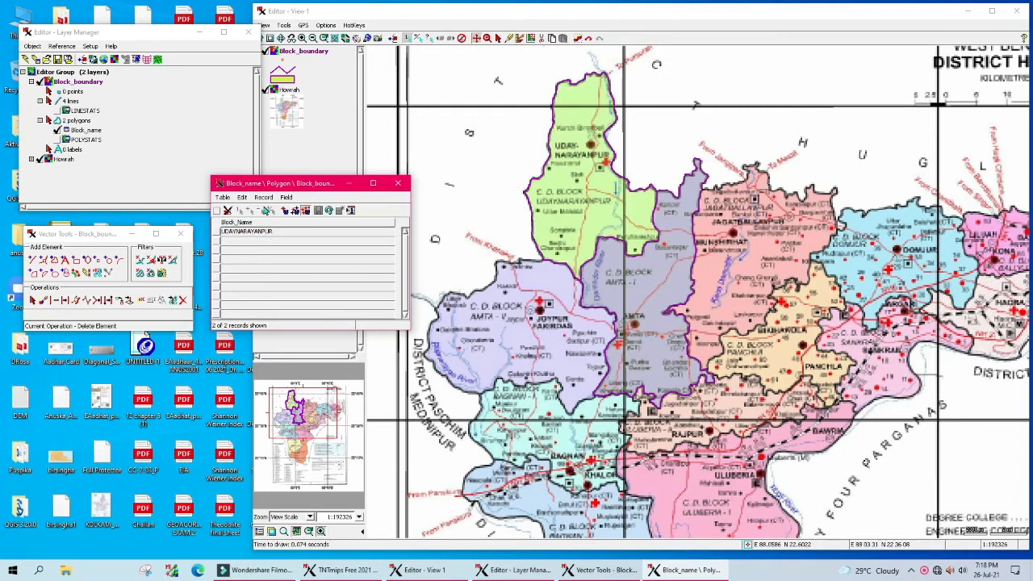
click(216, 233)
click(249, 233)
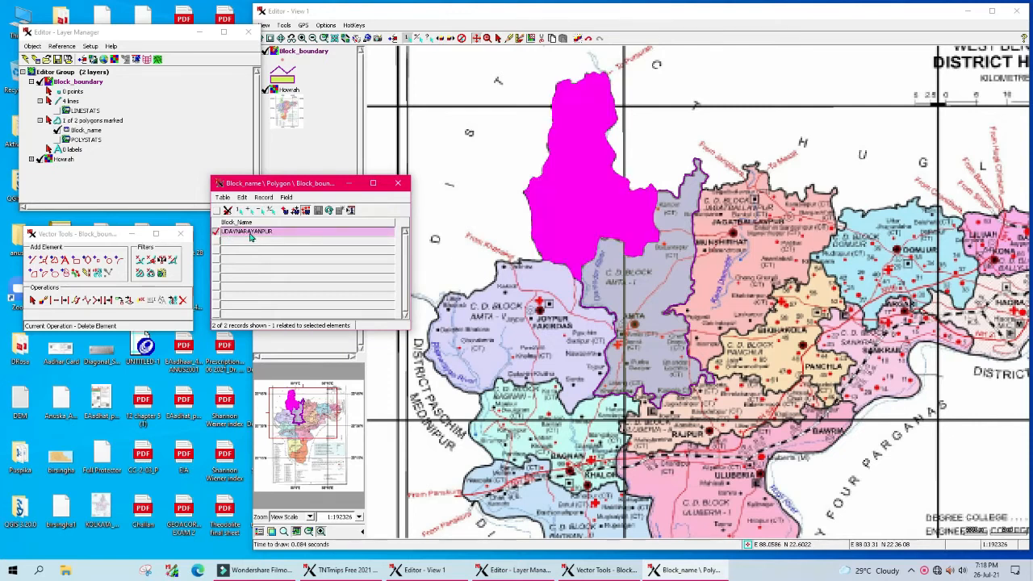
click(237, 233)
Step: Enter AMTA - I as the second polygon's Block_Name, then save and close the table
click(262, 211)
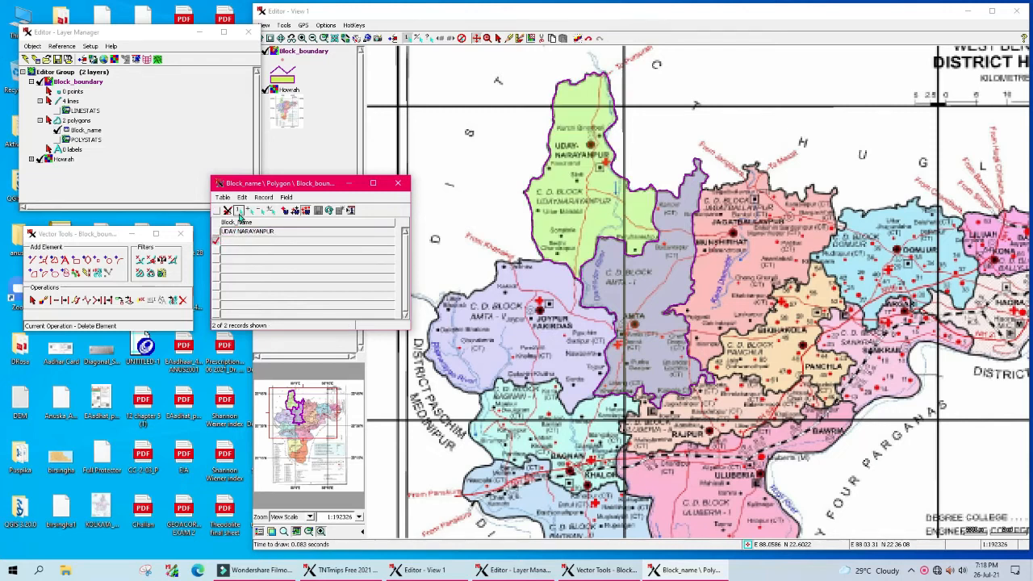
click(239, 213)
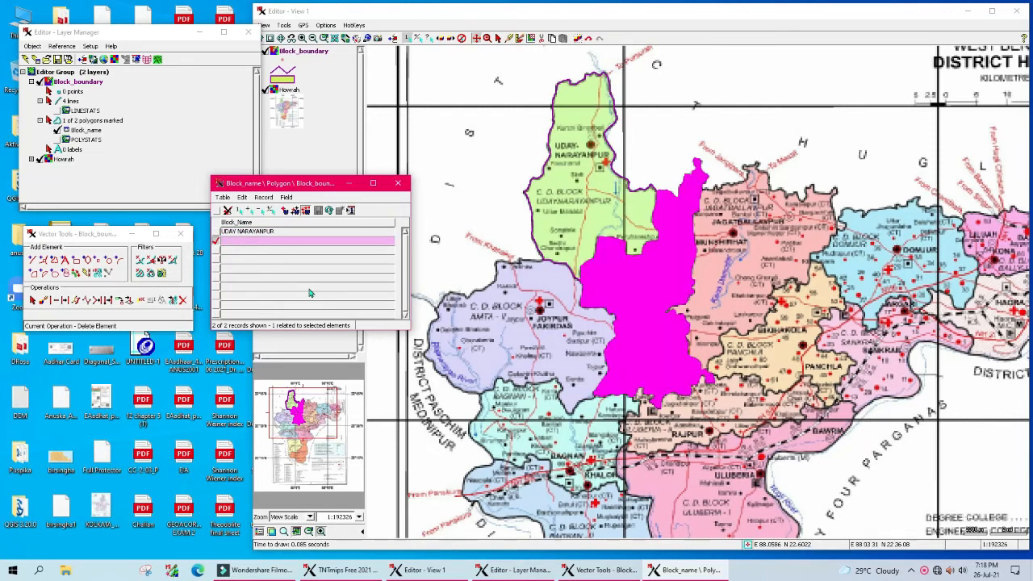
click(259, 241)
text(AMTA)
click(261, 212)
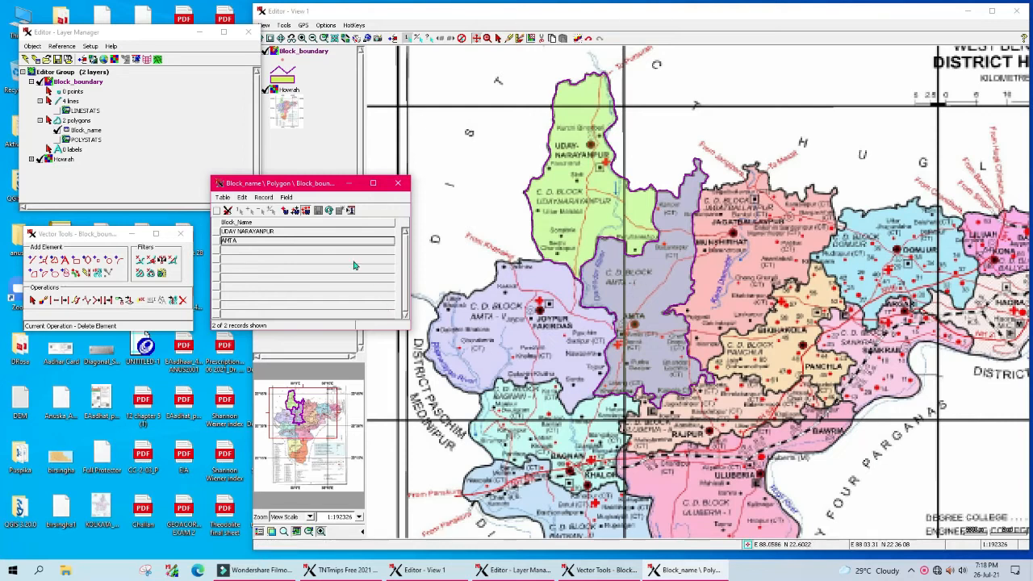
click(247, 243)
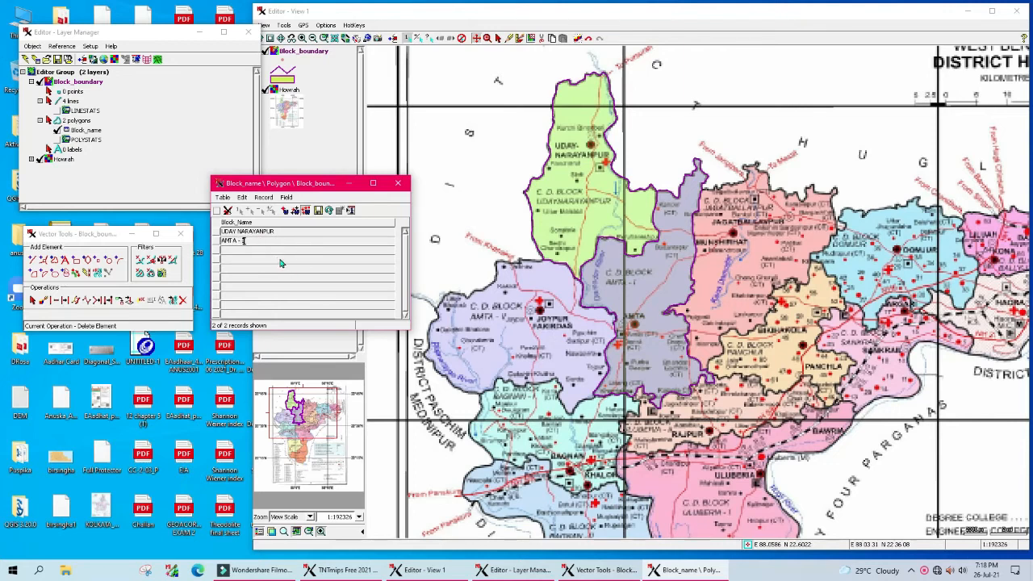
click(318, 210)
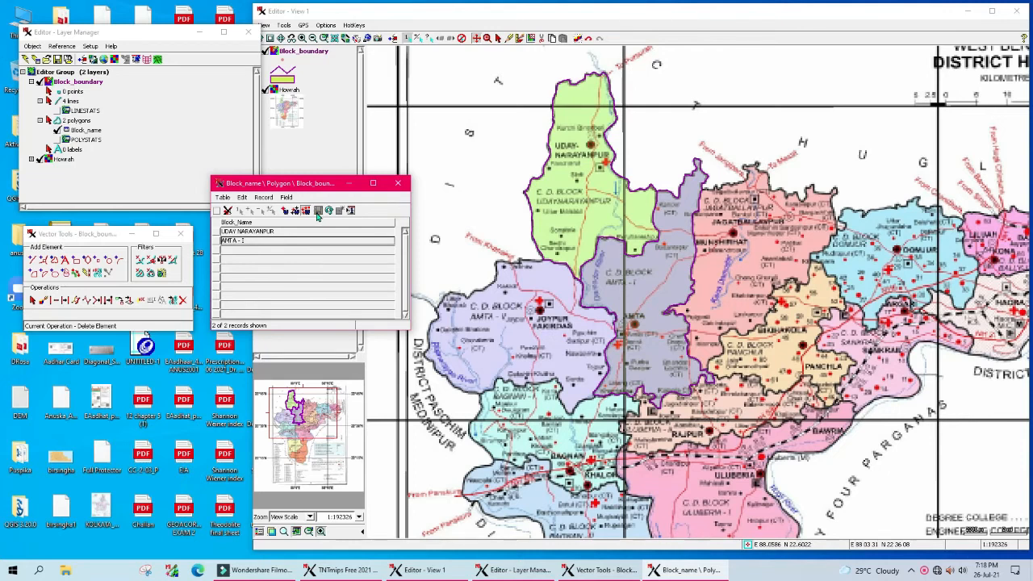
click(398, 185)
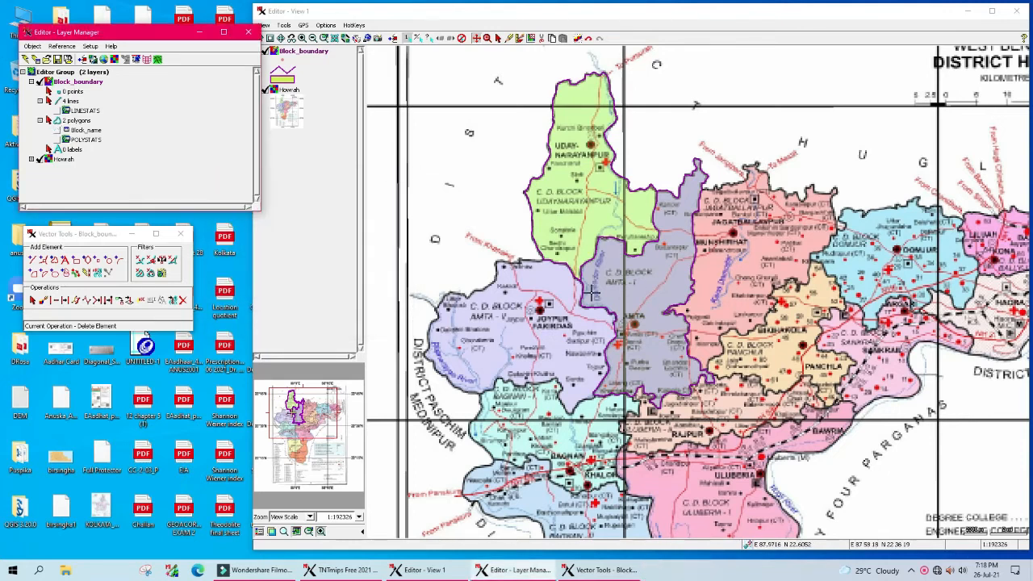
Step: Hide the Howrah base map and save the Block_boundary vector object
click(38, 159)
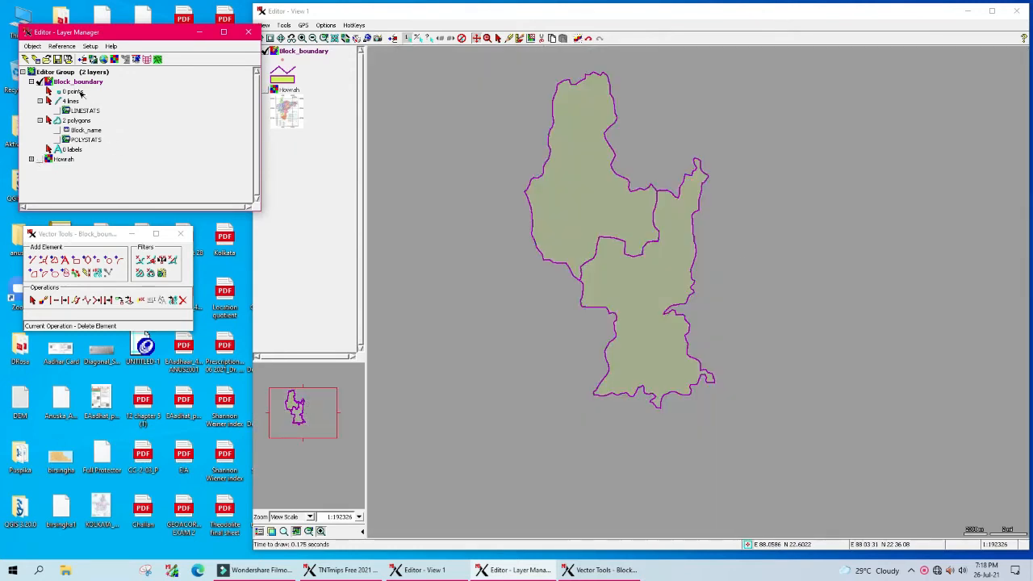
click(58, 61)
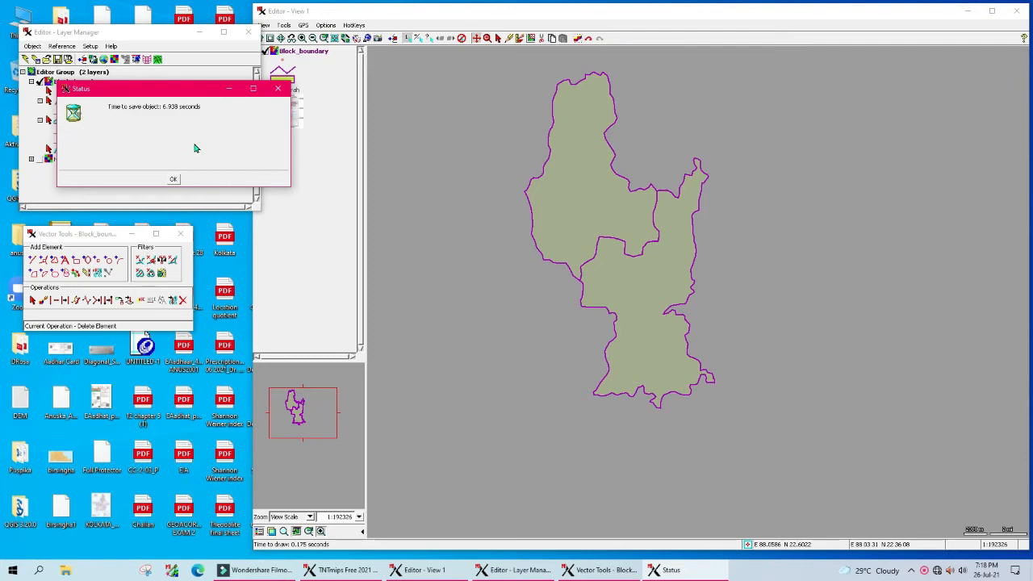
click(173, 179)
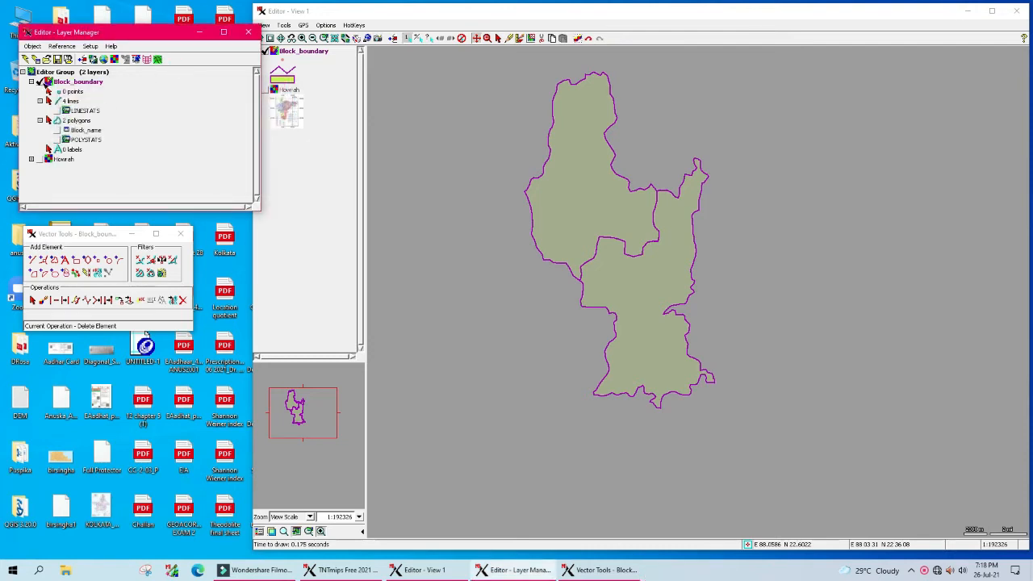
Step: Set Block_boundary polygon labels to come By Attribute from Block_Name
right_click(48, 86)
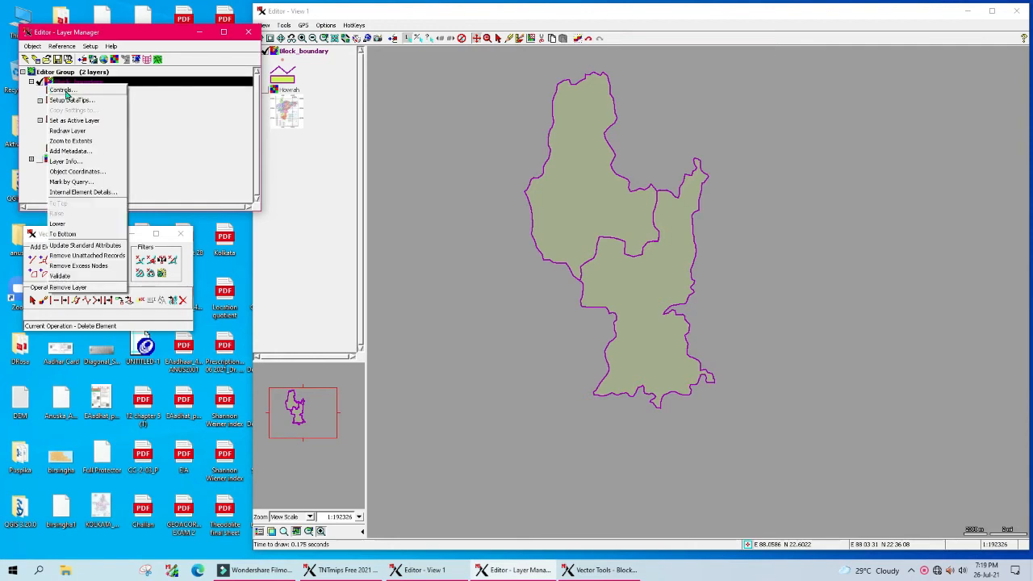
click(67, 92)
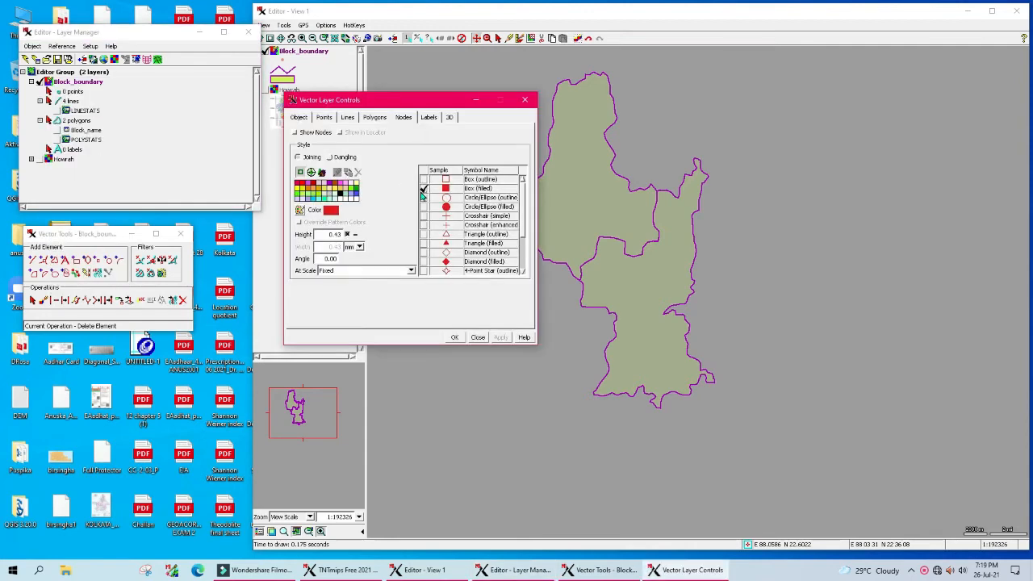
click(375, 117)
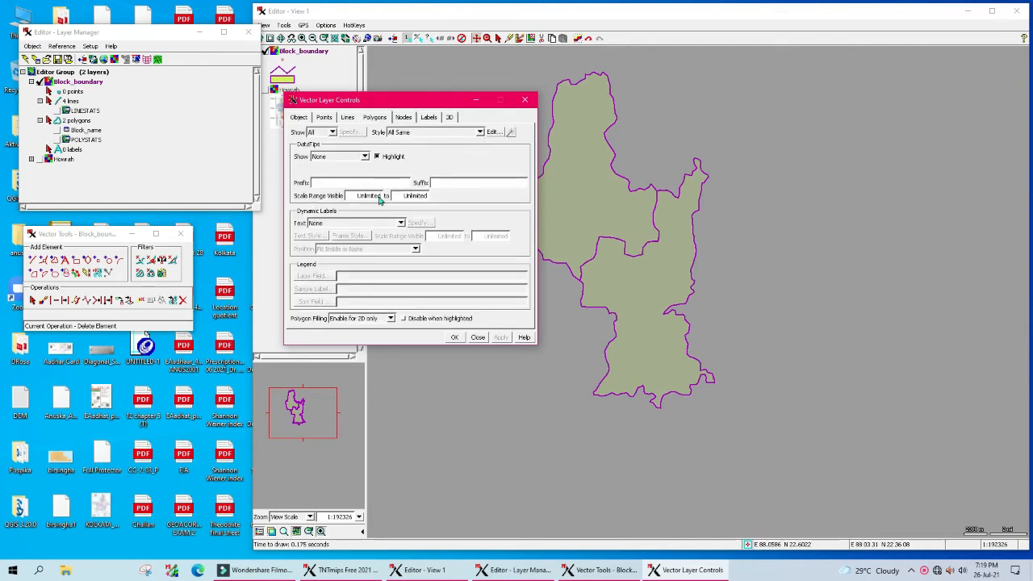
drag(410, 104, 352, 96)
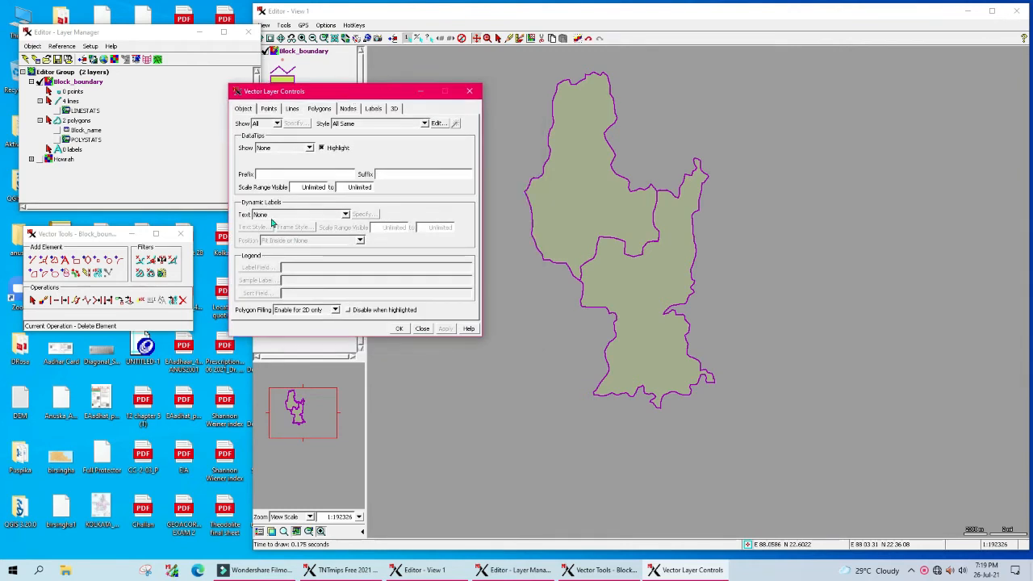
click(344, 215)
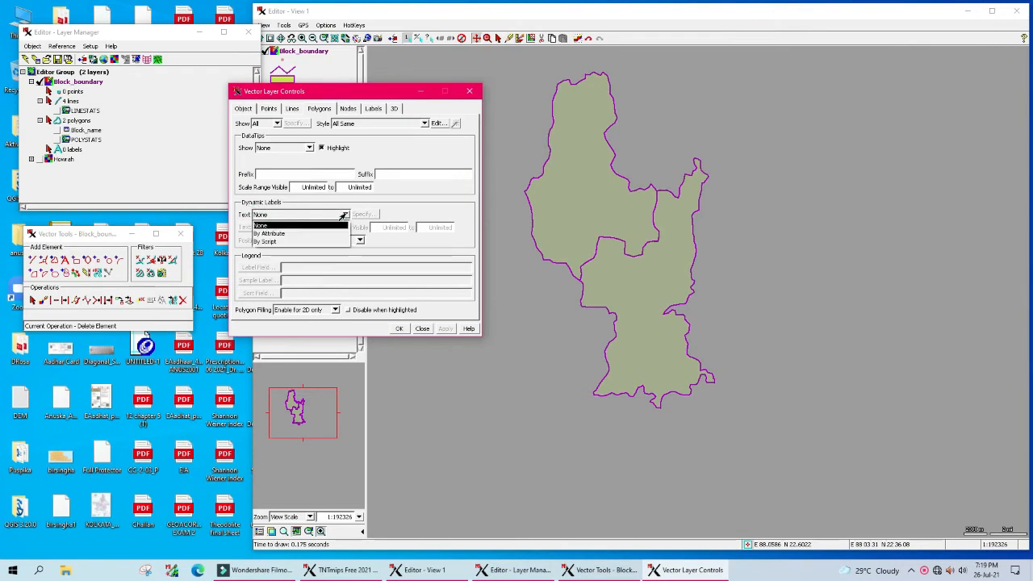
click(266, 233)
click(367, 215)
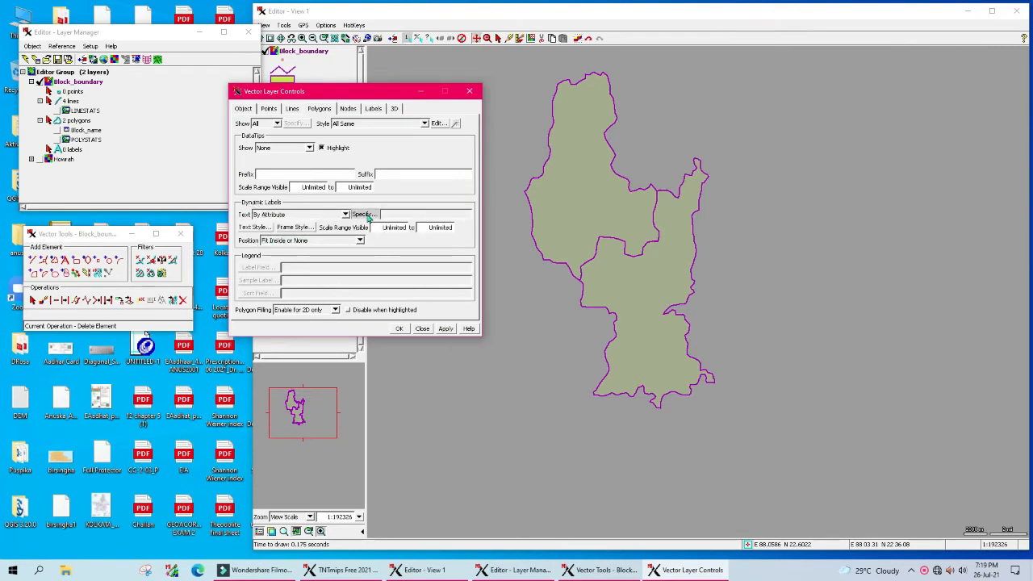
click(238, 132)
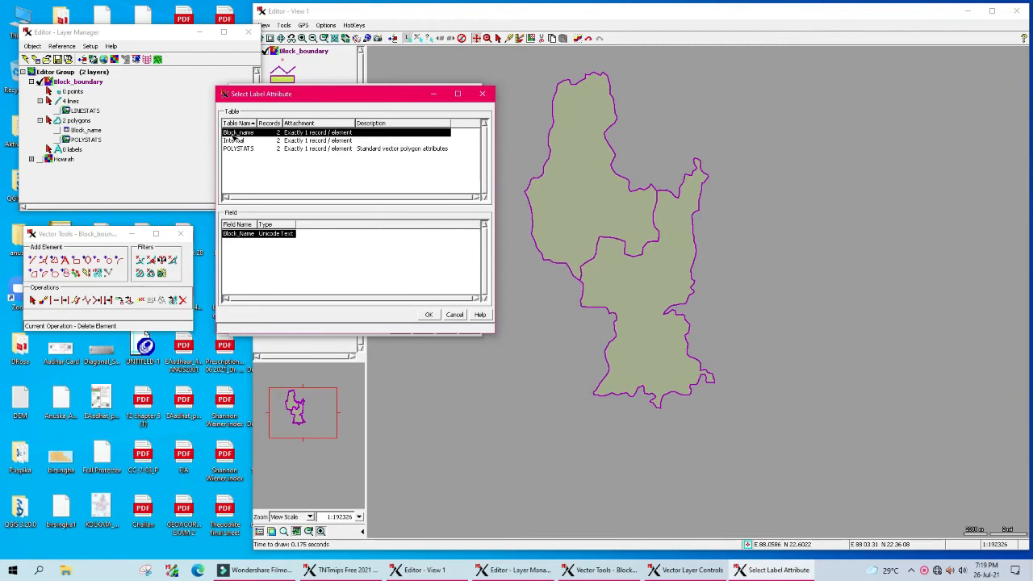
click(429, 315)
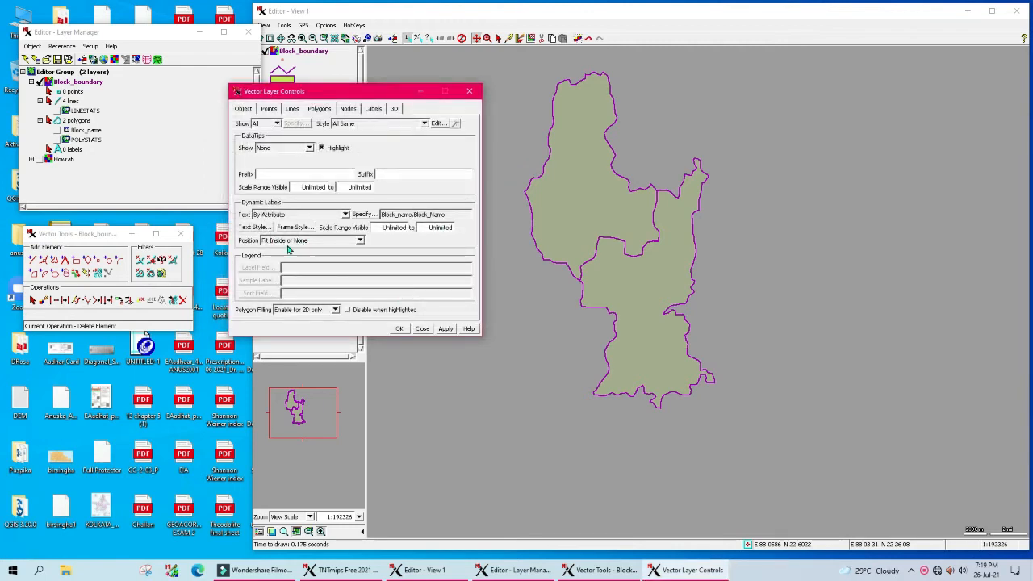
Step: Position labels Fit Inside or Center with a Fixed text scale
click(359, 240)
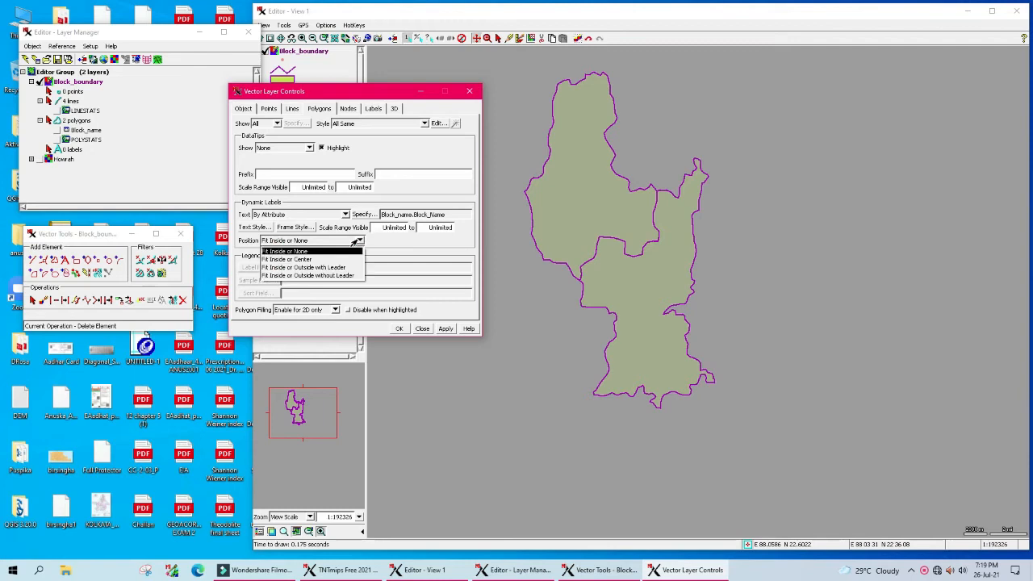
click(296, 259)
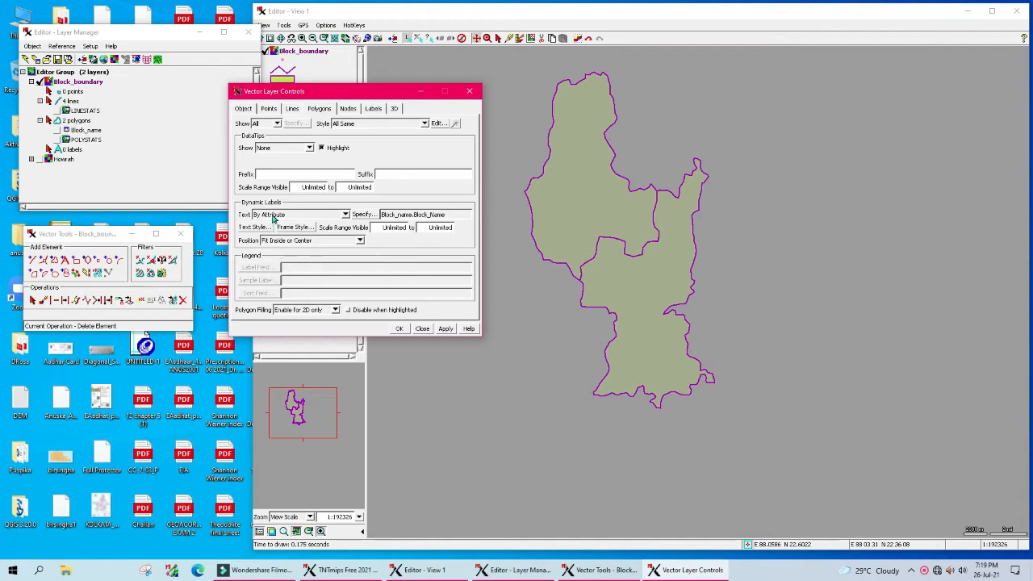
click(257, 228)
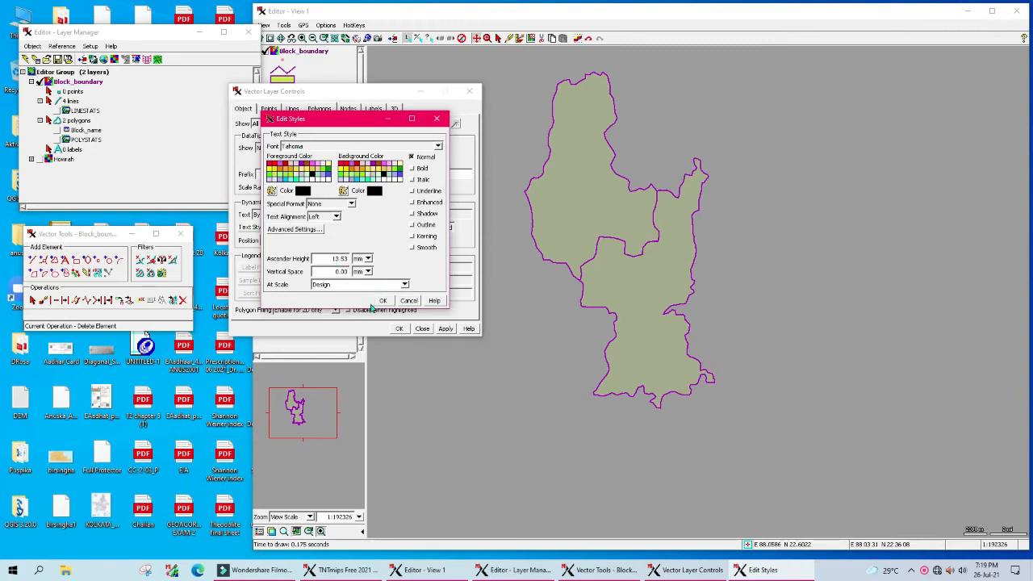
click(406, 286)
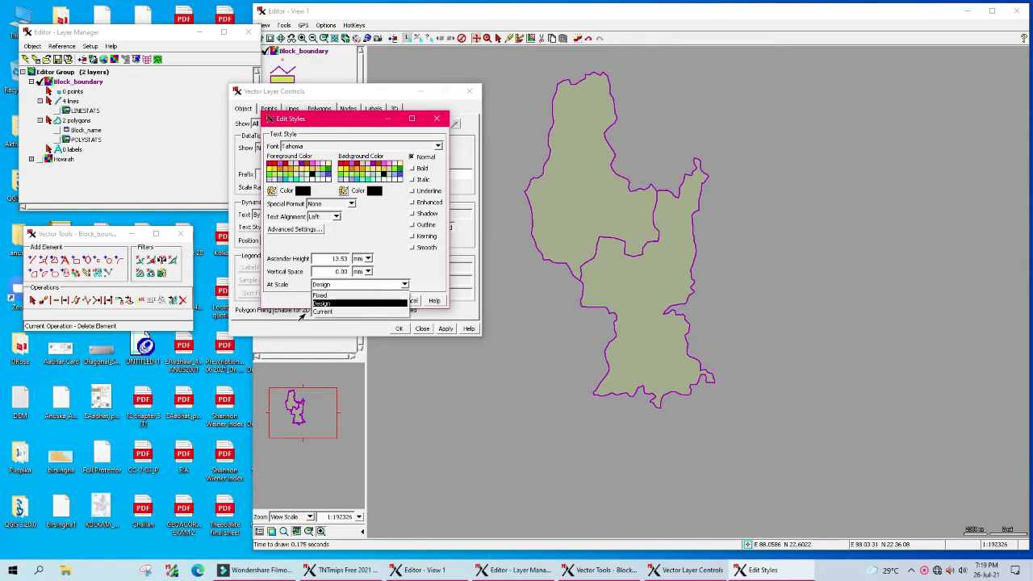
click(318, 295)
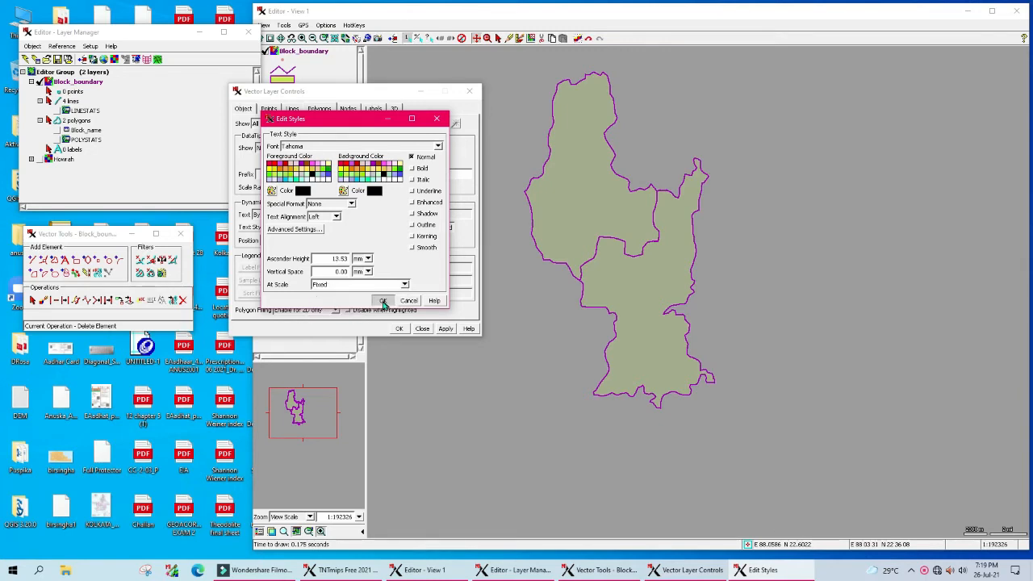
click(383, 300)
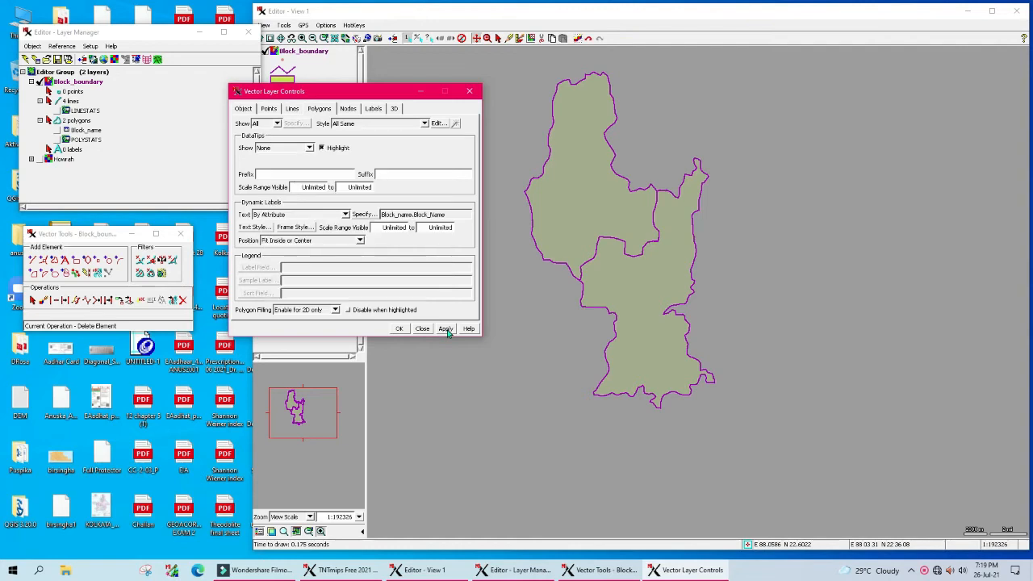
Step: Apply the Block_Name labels to the map at the smaller style
click(446, 330)
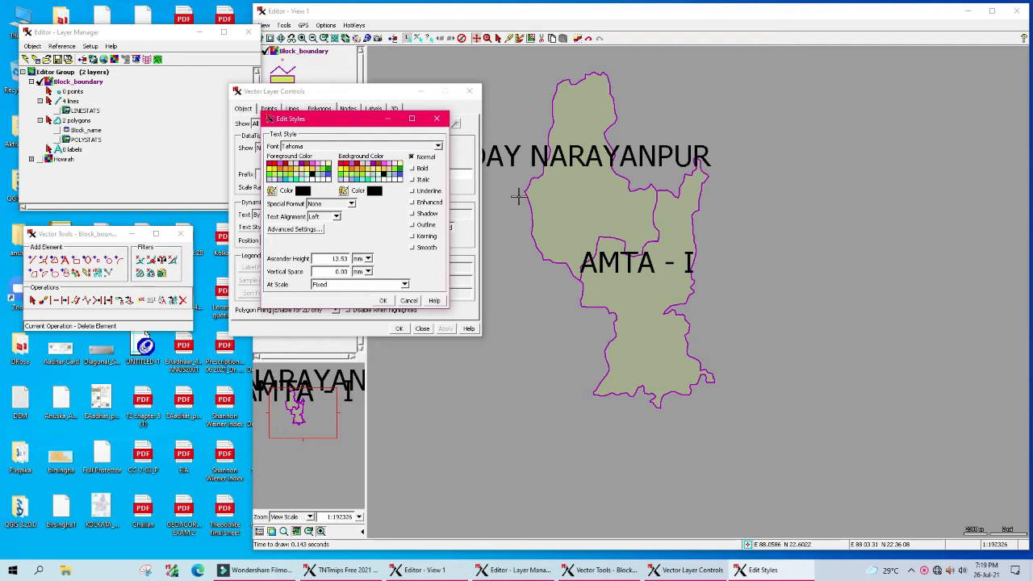
click(384, 301)
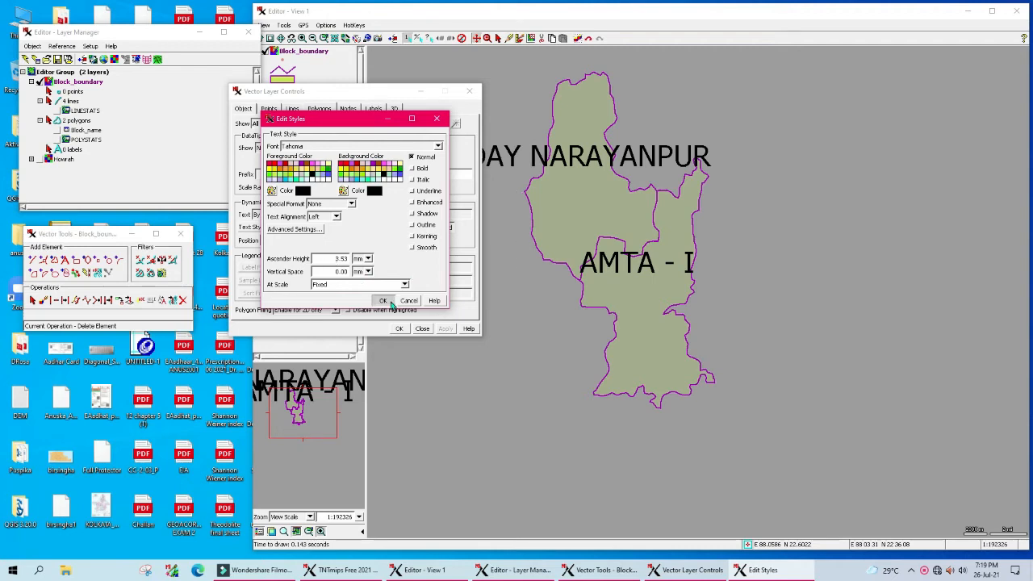
click(449, 331)
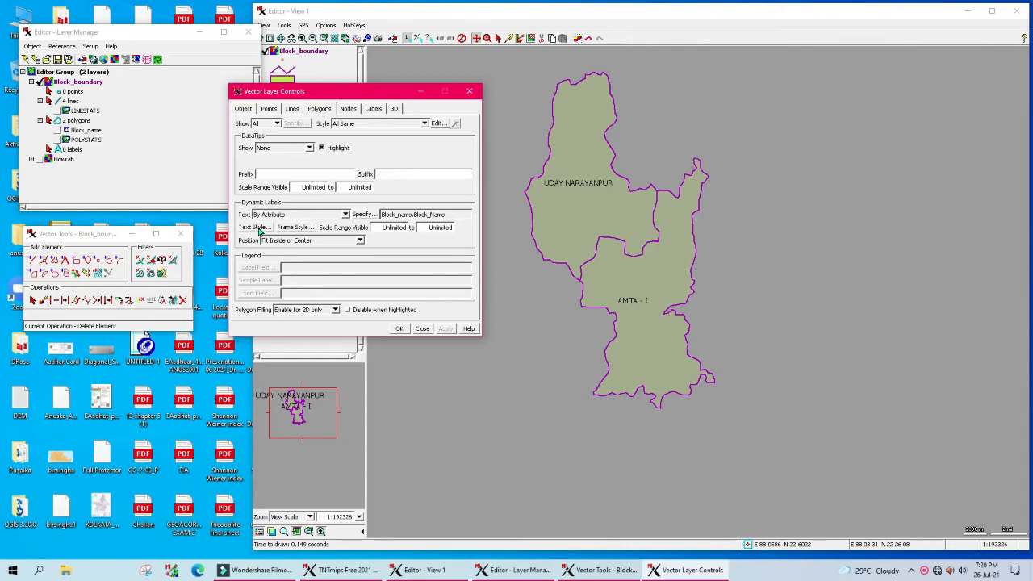
Step: Make the label text justified and italic, leaving word wrap off, and apply it
click(259, 229)
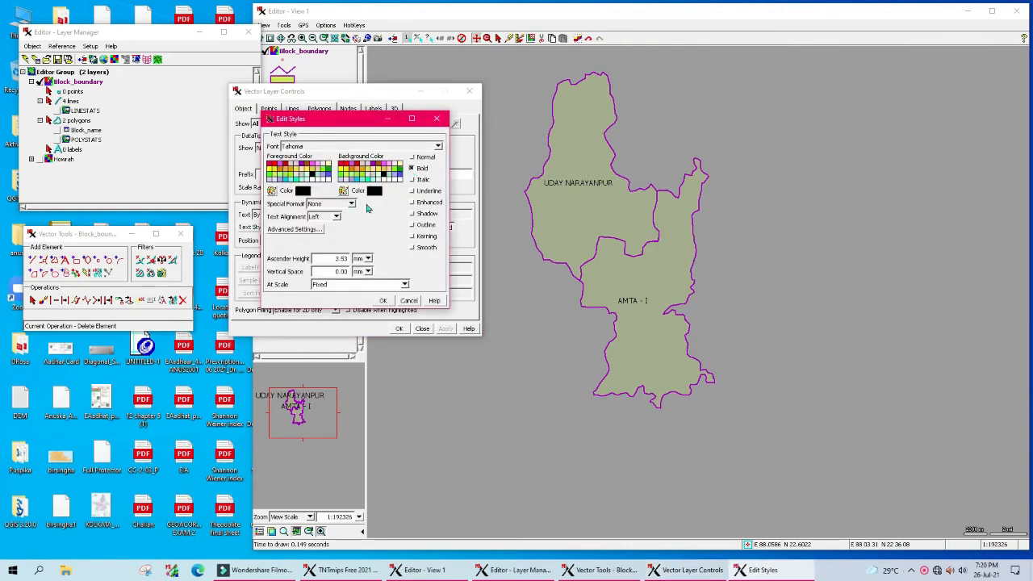
click(336, 217)
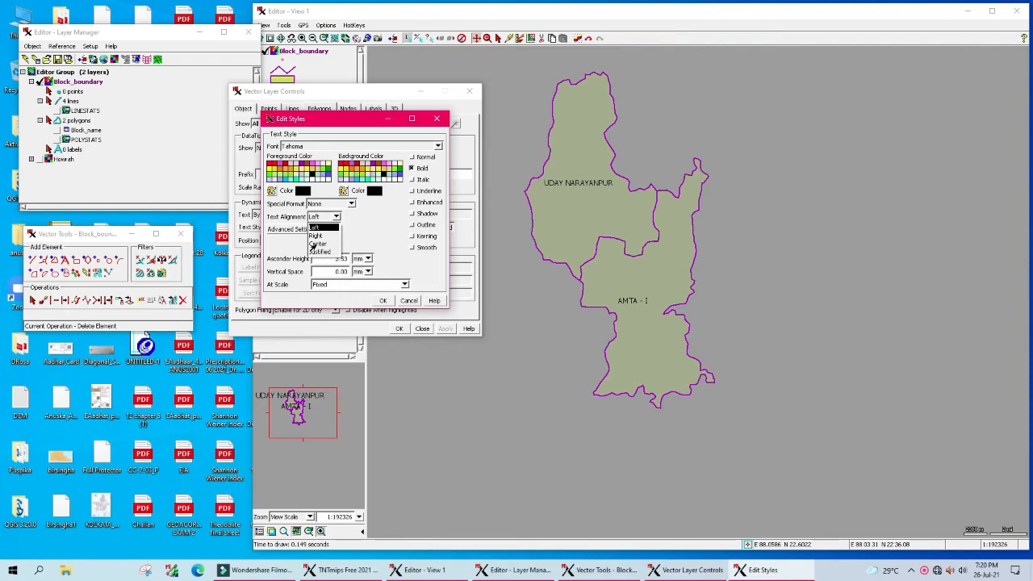
click(316, 252)
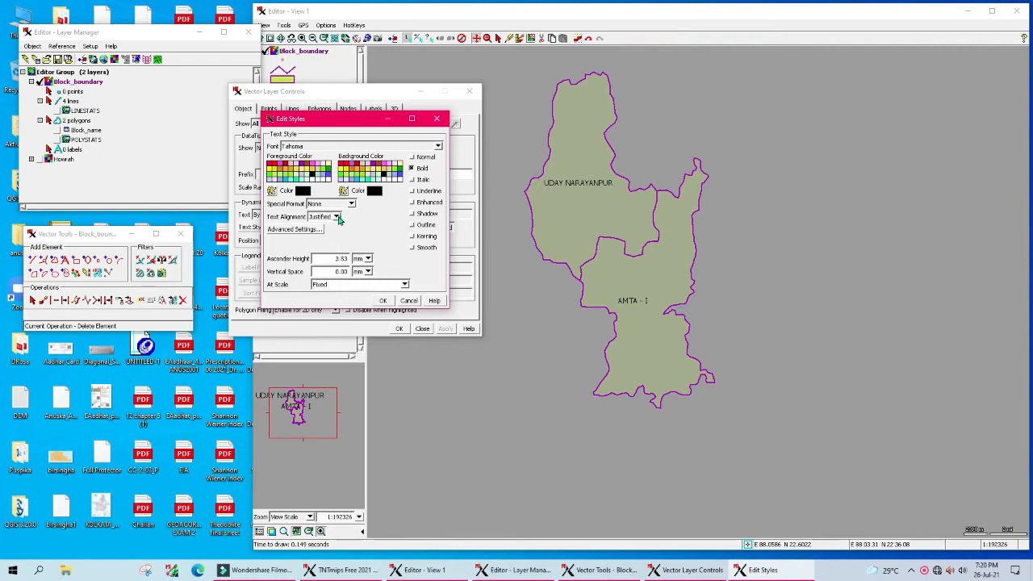
click(294, 230)
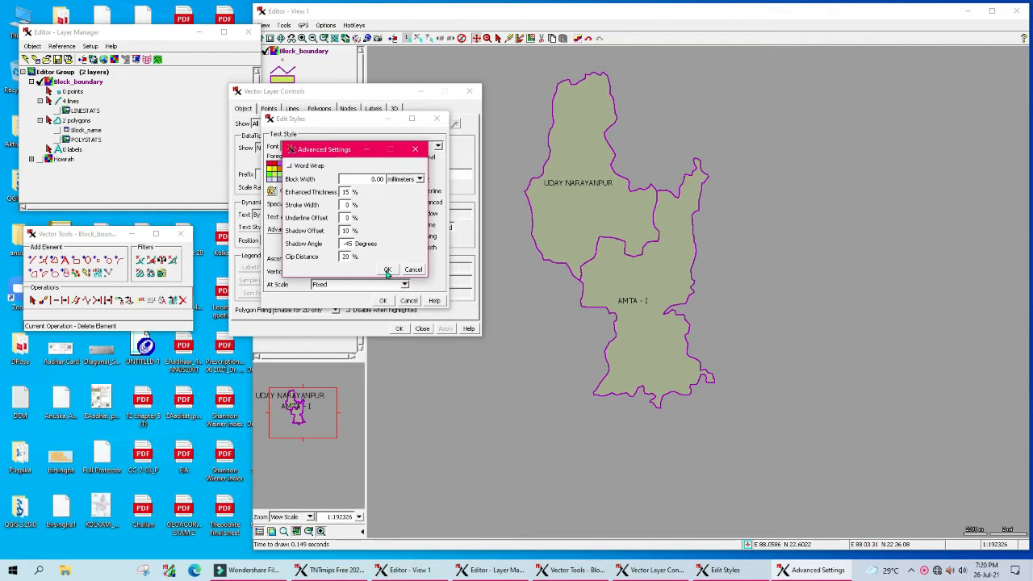
click(291, 167)
click(290, 166)
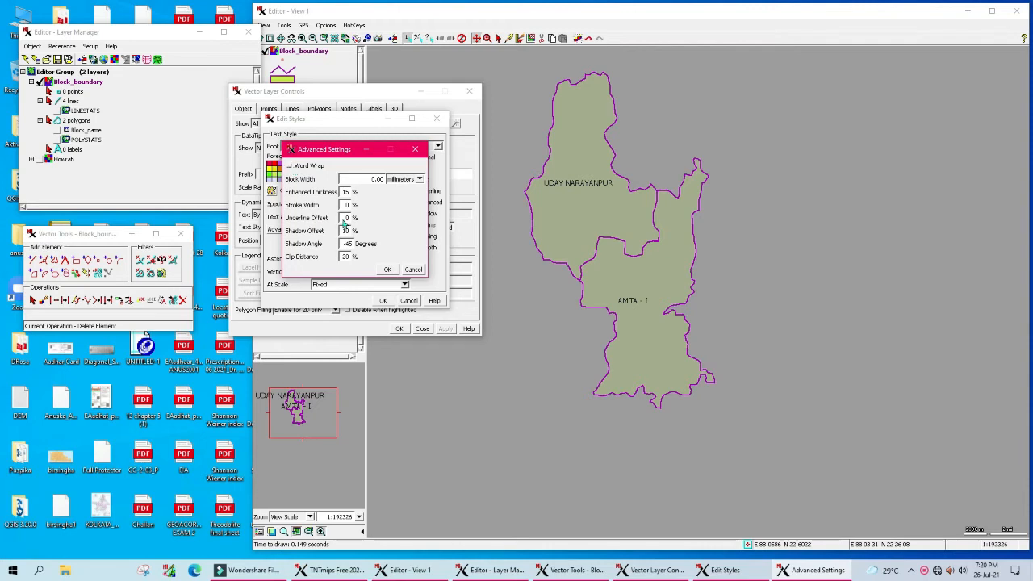
click(388, 269)
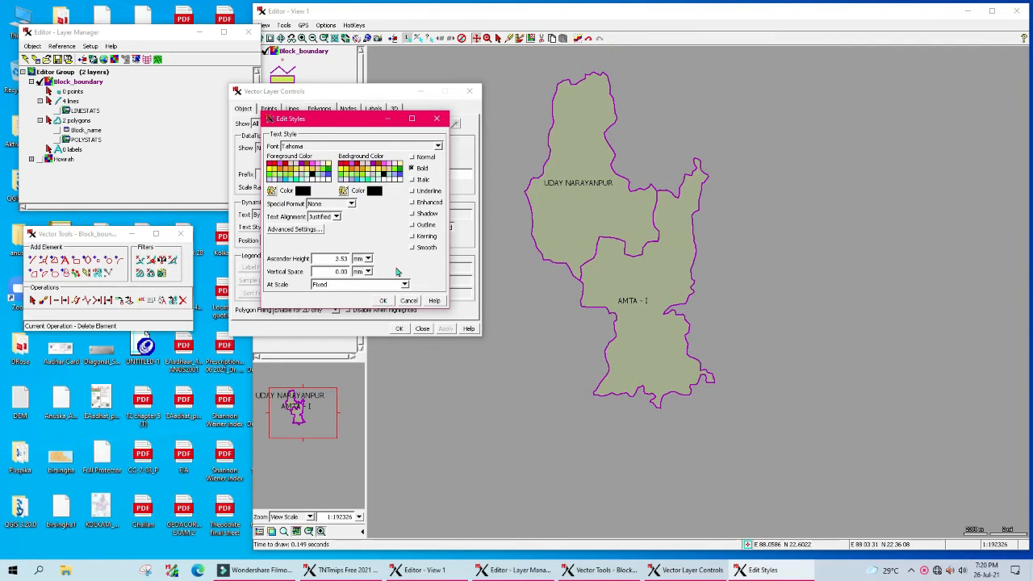
click(412, 179)
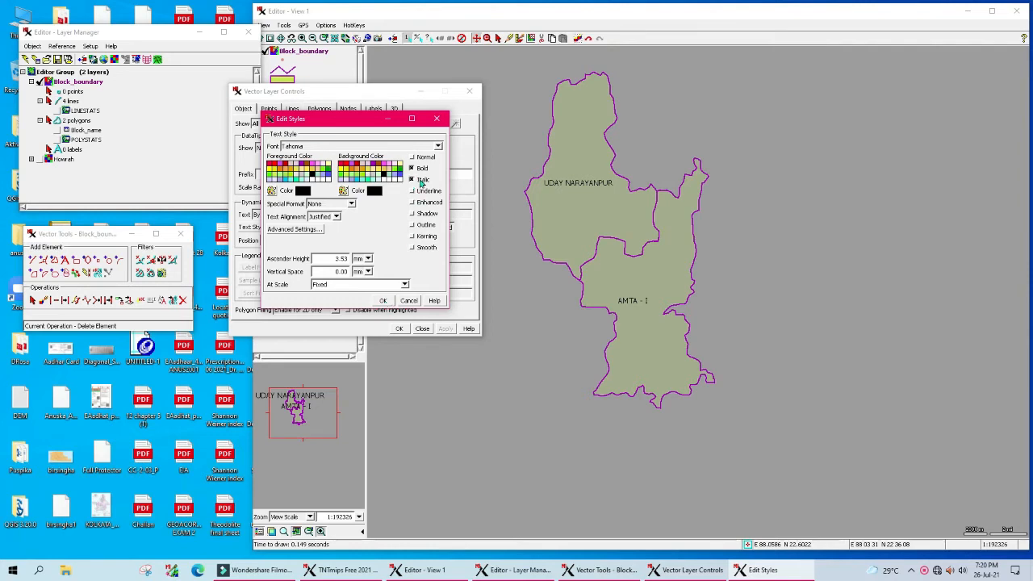
click(384, 301)
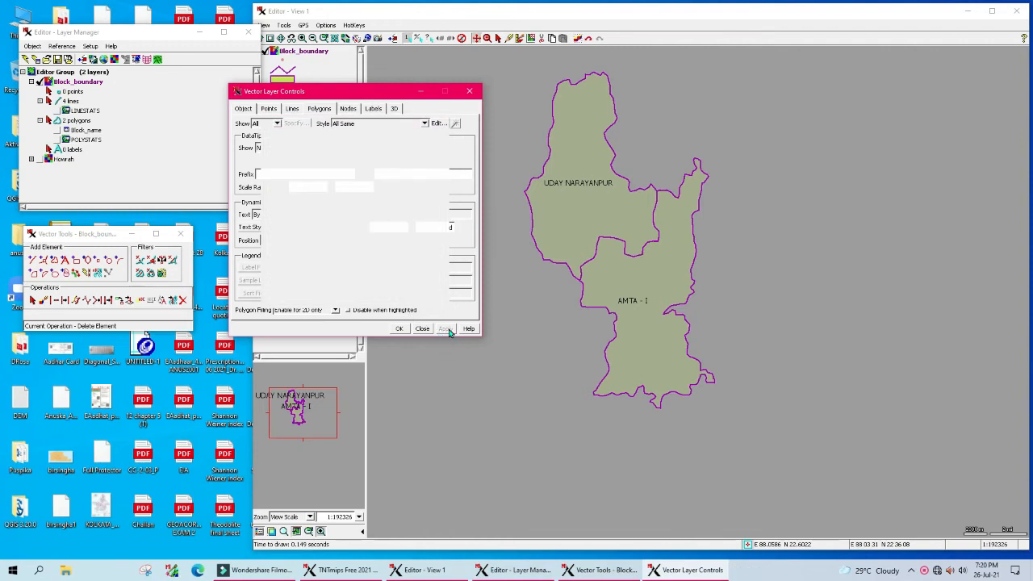
click(446, 329)
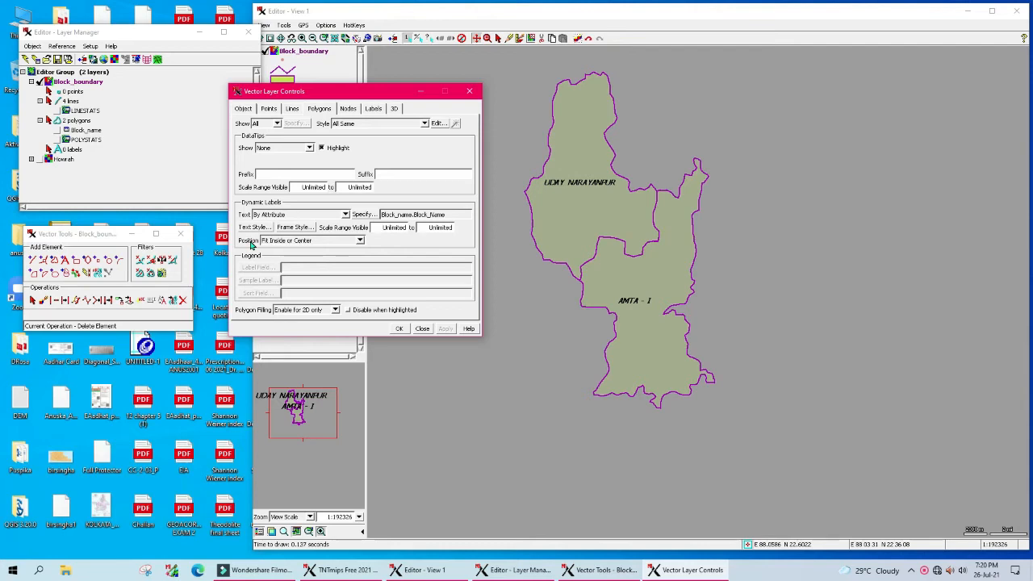
Step: Keep Fit Inside or Center placement and close Vector Layer Controls
click(360, 241)
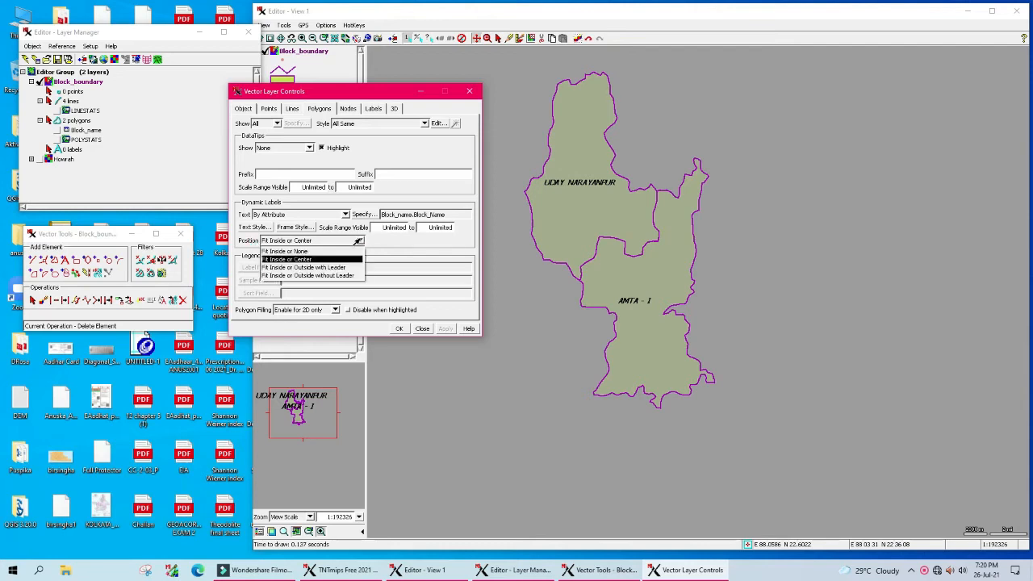
click(395, 264)
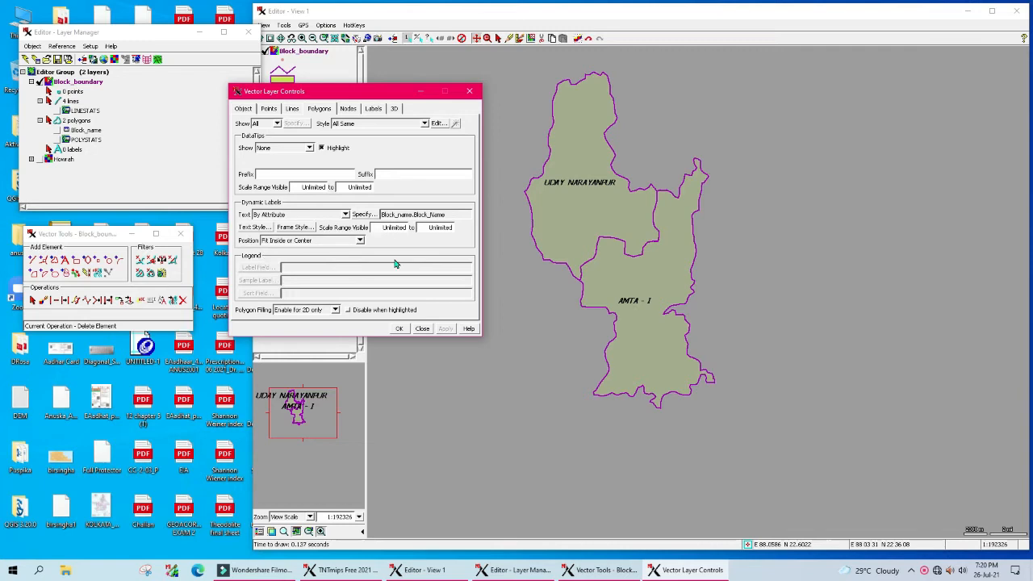
click(400, 328)
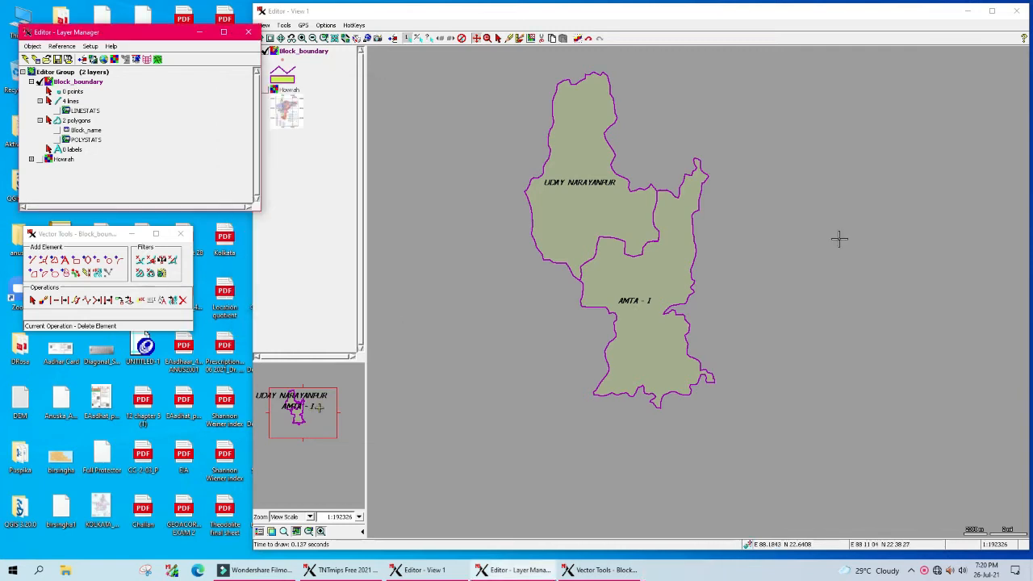
Step: Zoom to full extent, redisplay the Howrah layer, and choose Tools > Annotate
click(280, 39)
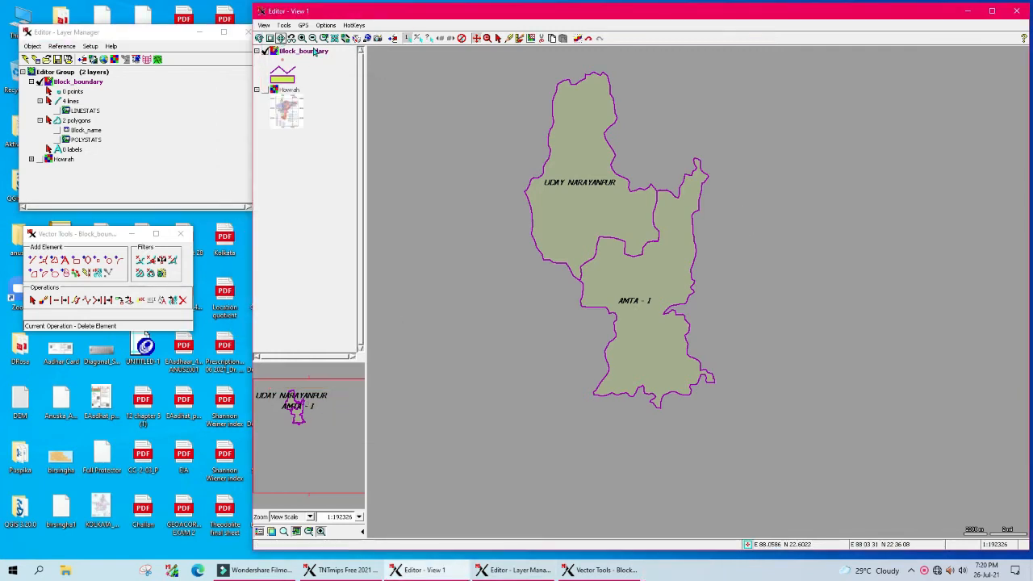
click(40, 159)
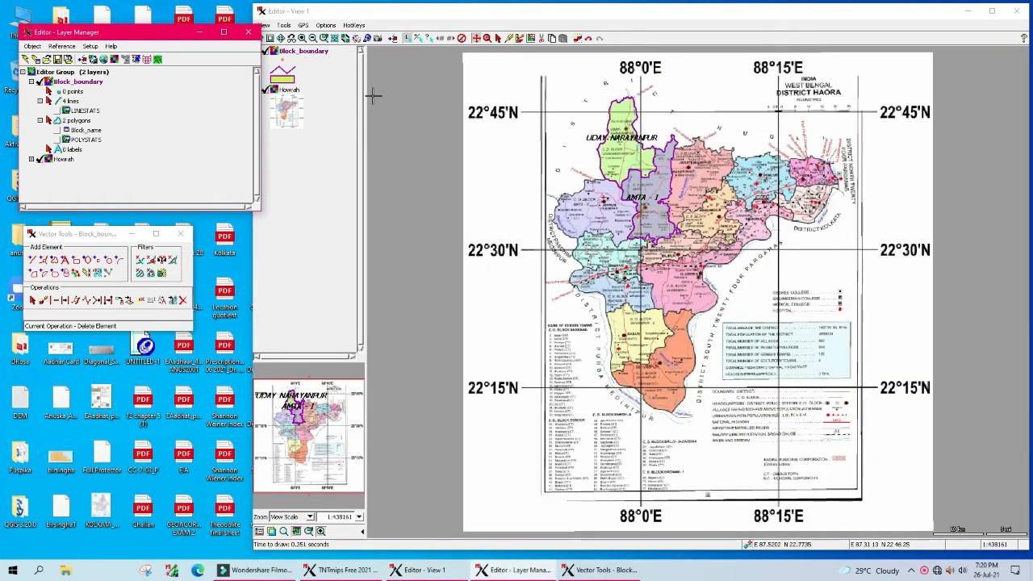
click(478, 38)
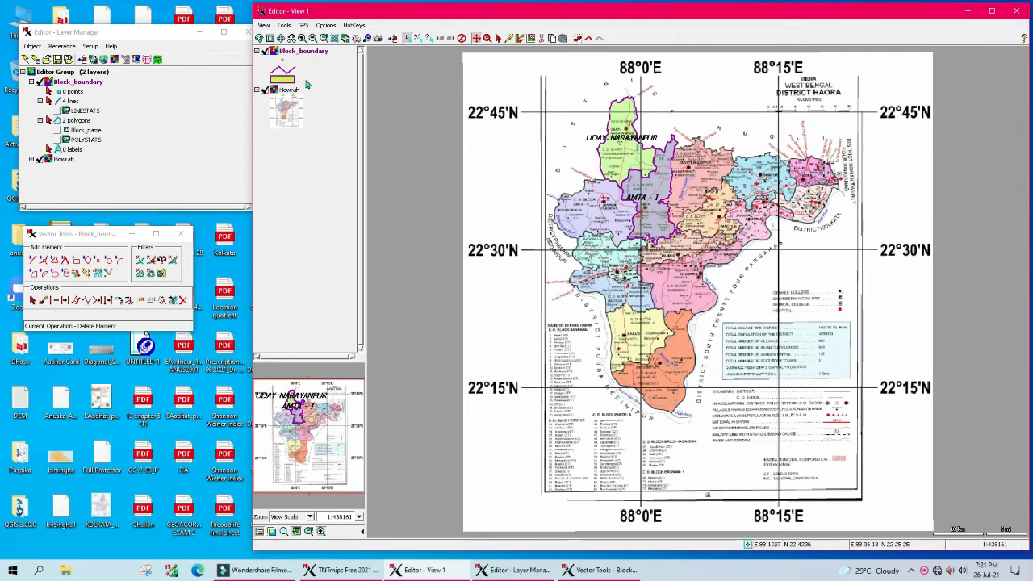
click(284, 25)
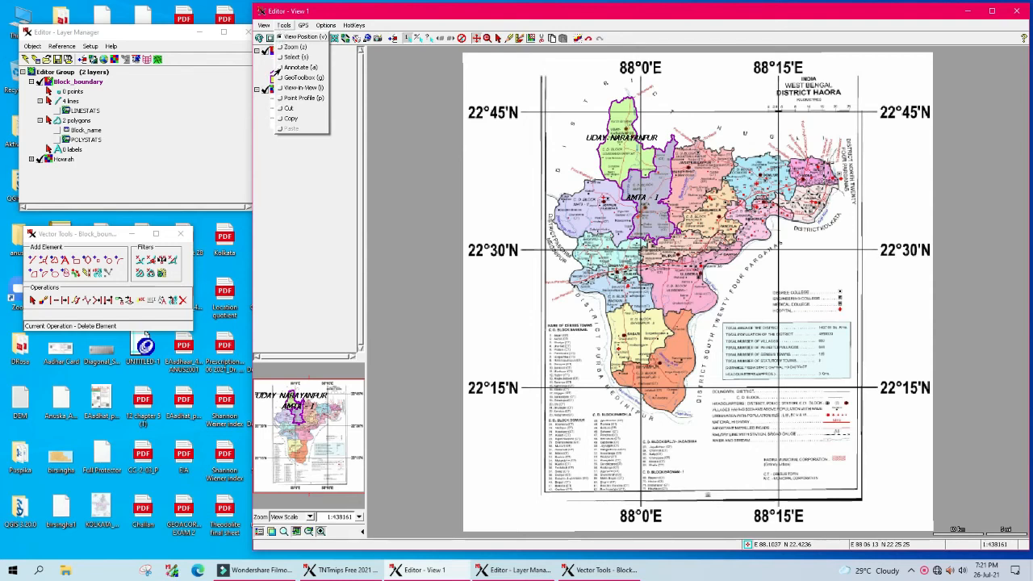
click(280, 69)
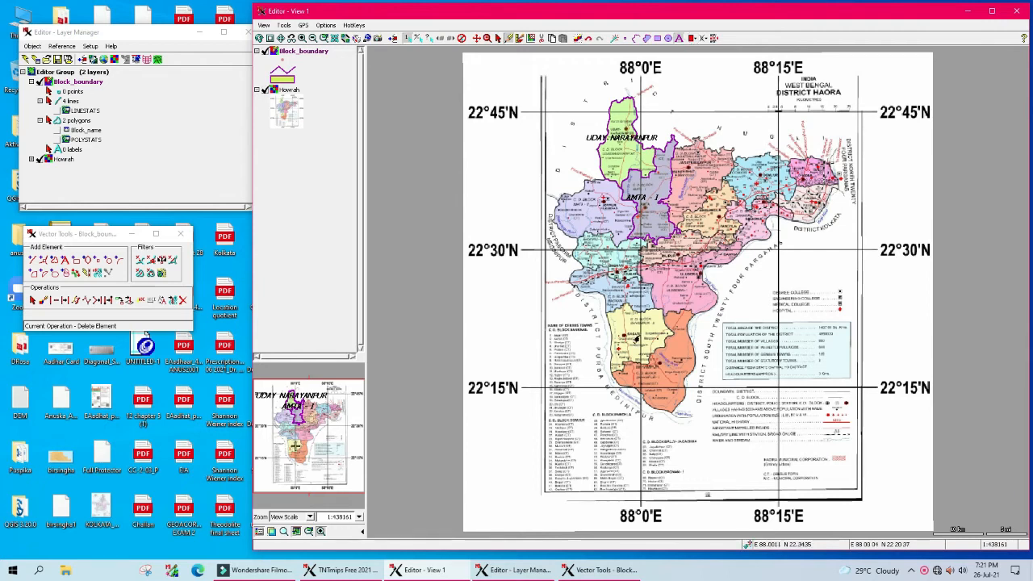
Step: Add an UDAY NARAYANPUR text annotation, moved and resized beside the block
click(607, 151)
text(U)
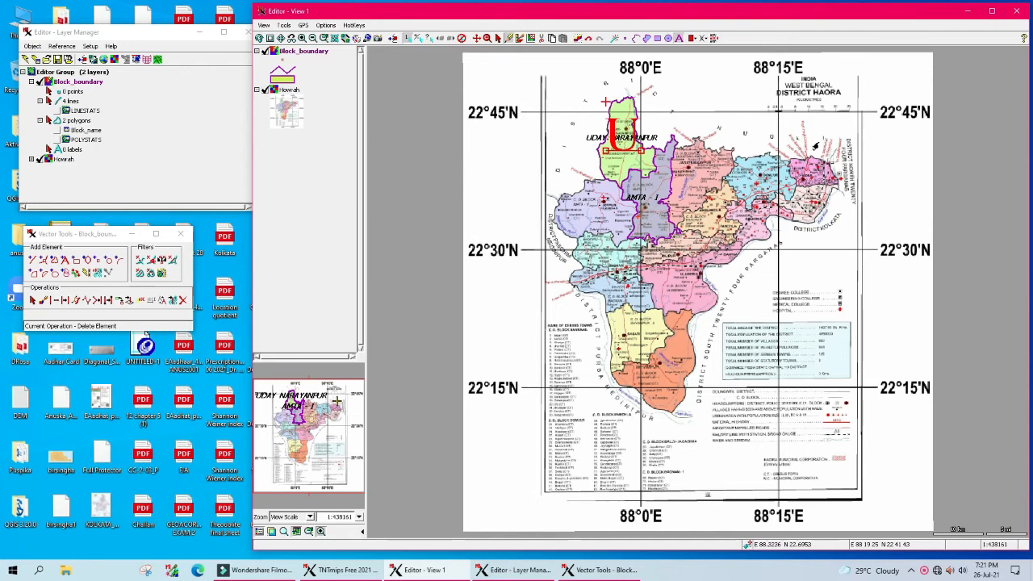
text(DAY)
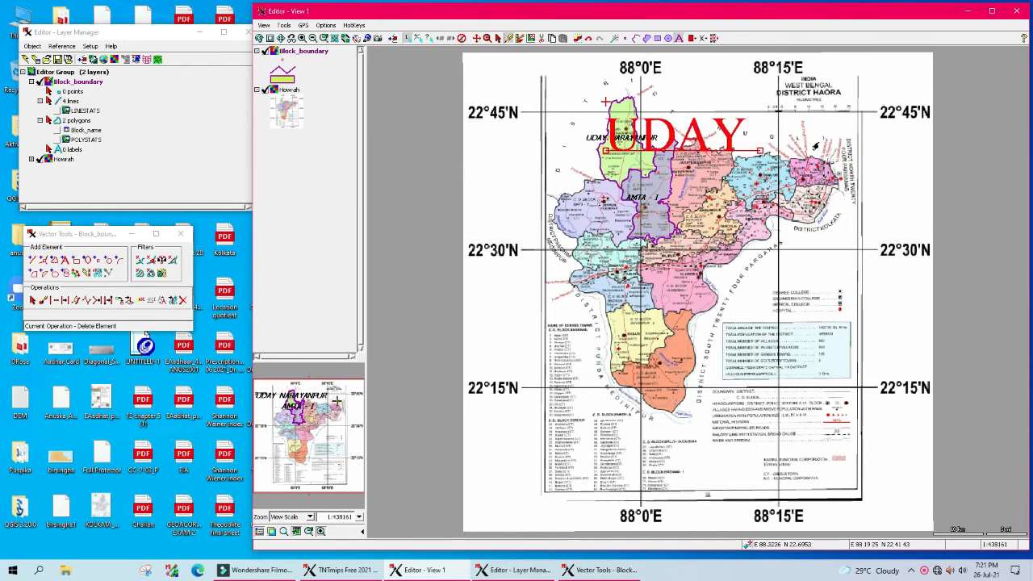
text( NARAY)
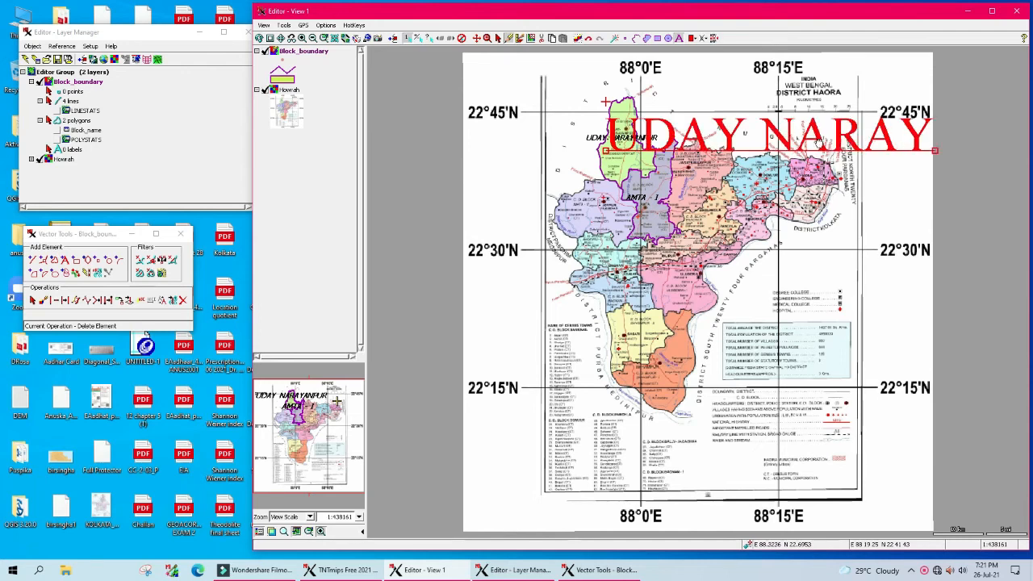
text(ANP)
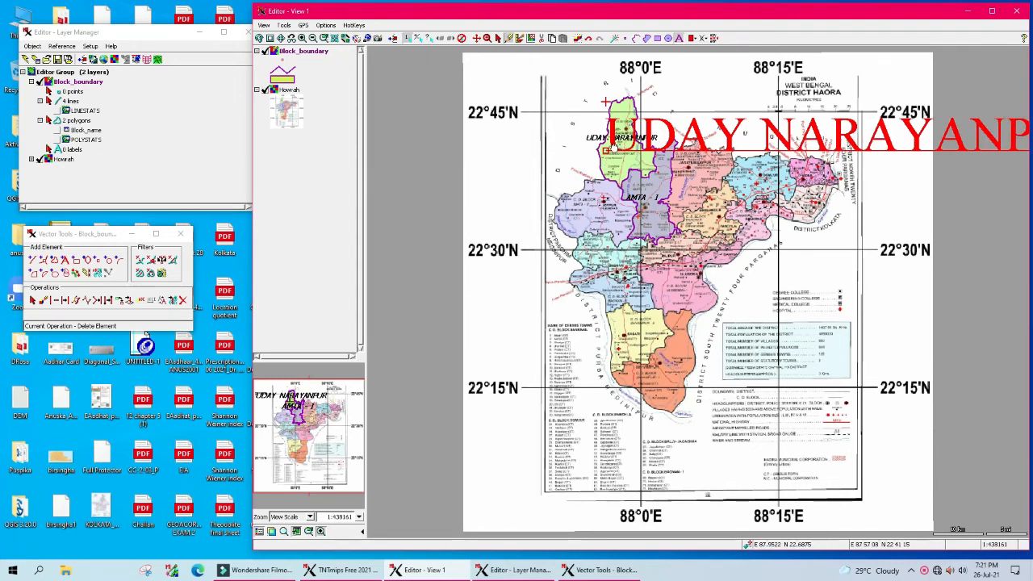
drag(606, 151, 499, 174)
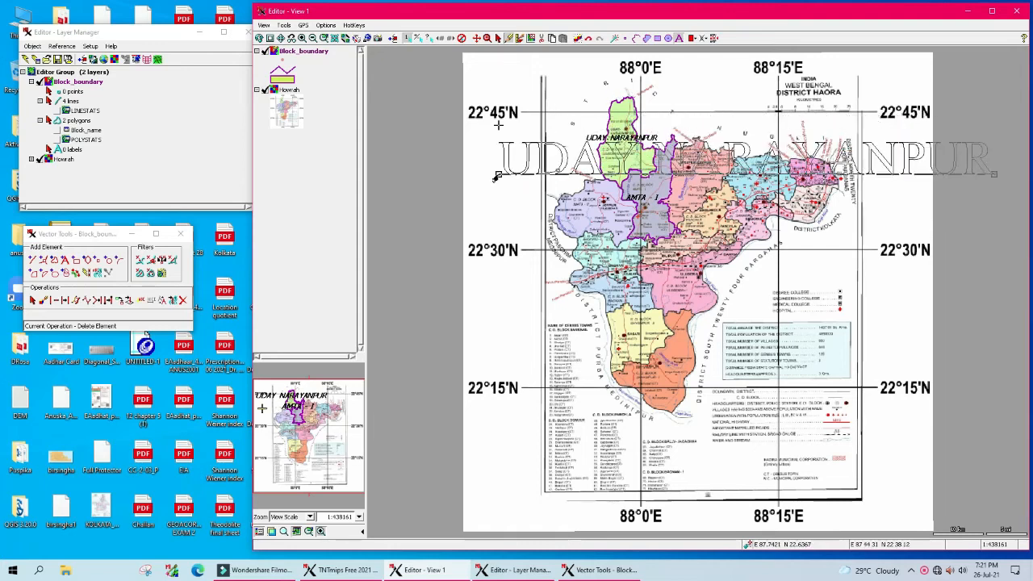
drag(995, 175, 823, 172)
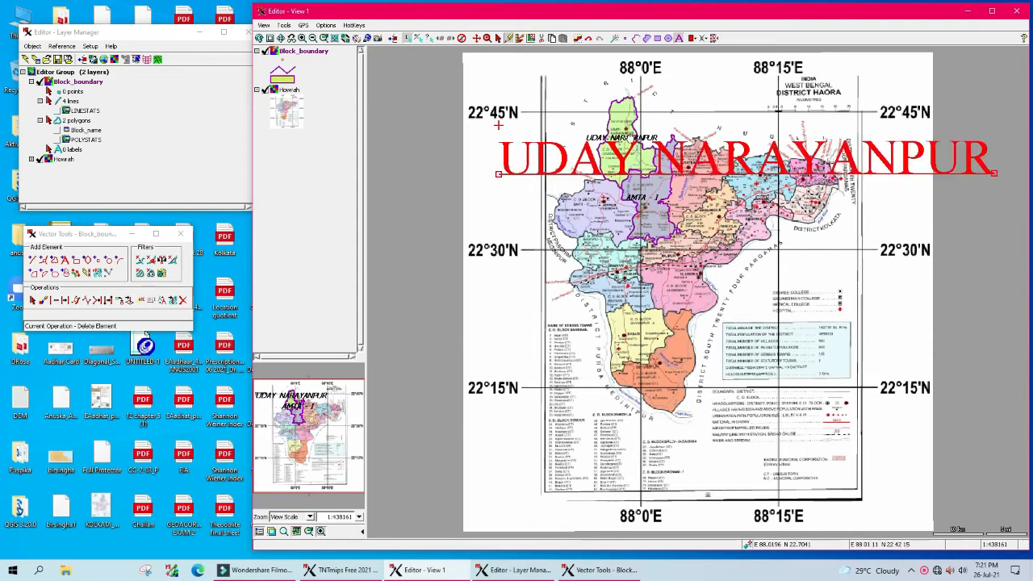
drag(499, 125, 571, 145)
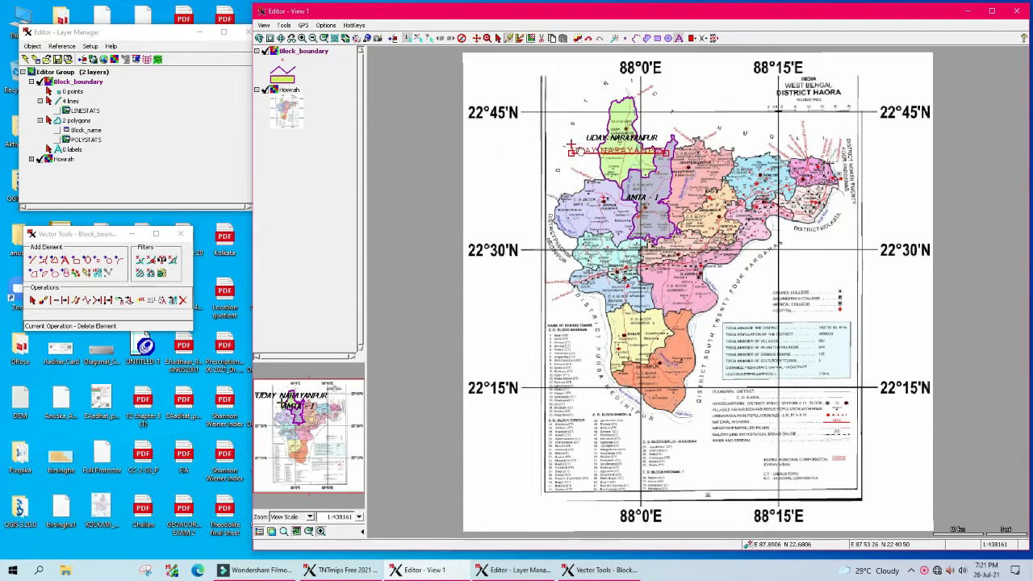
right_click(580, 151)
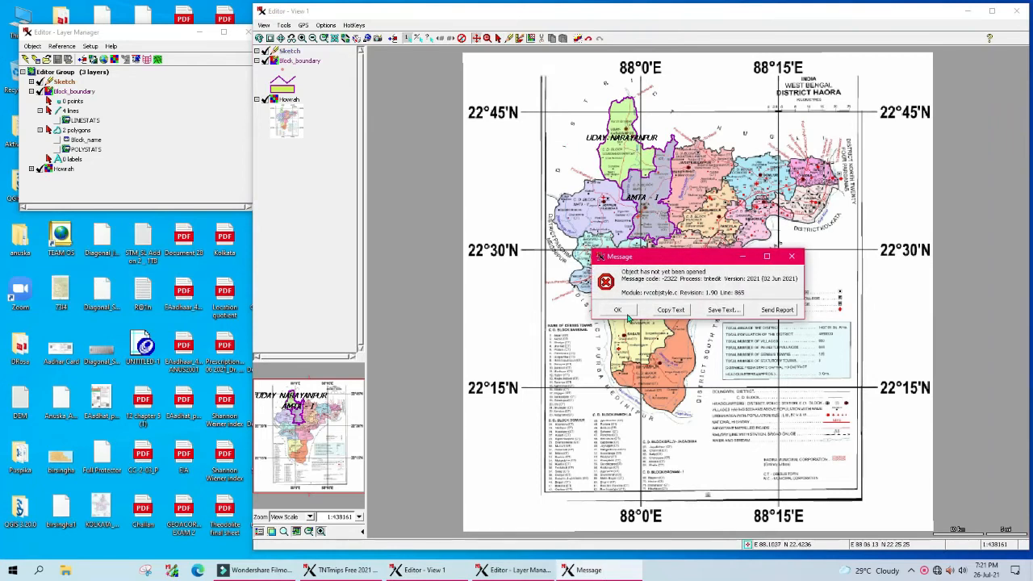
Step: Dismiss the 'Object has not yet been opened' error, redraw, then remove the Sketch layer
click(618, 311)
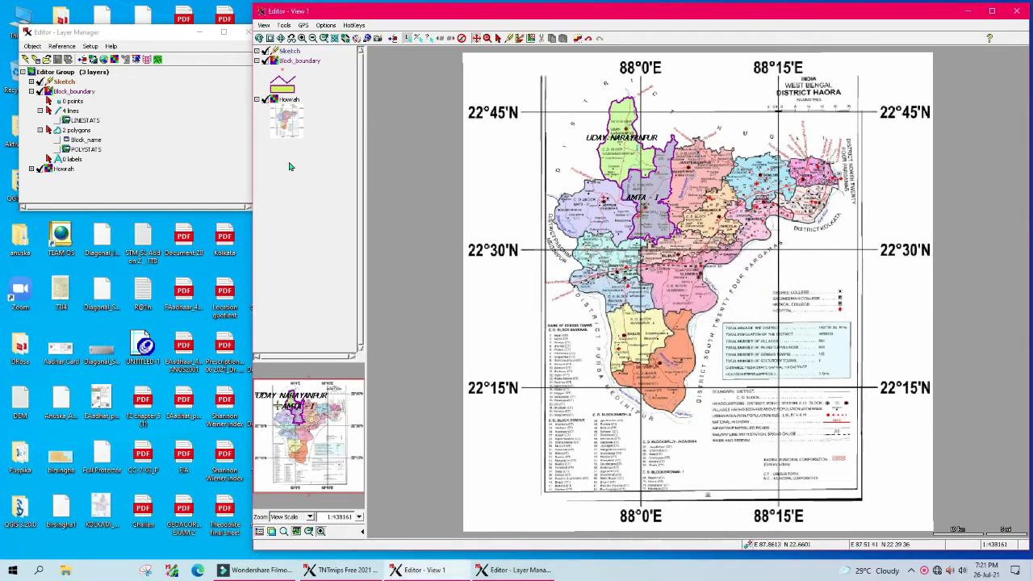
click(54, 86)
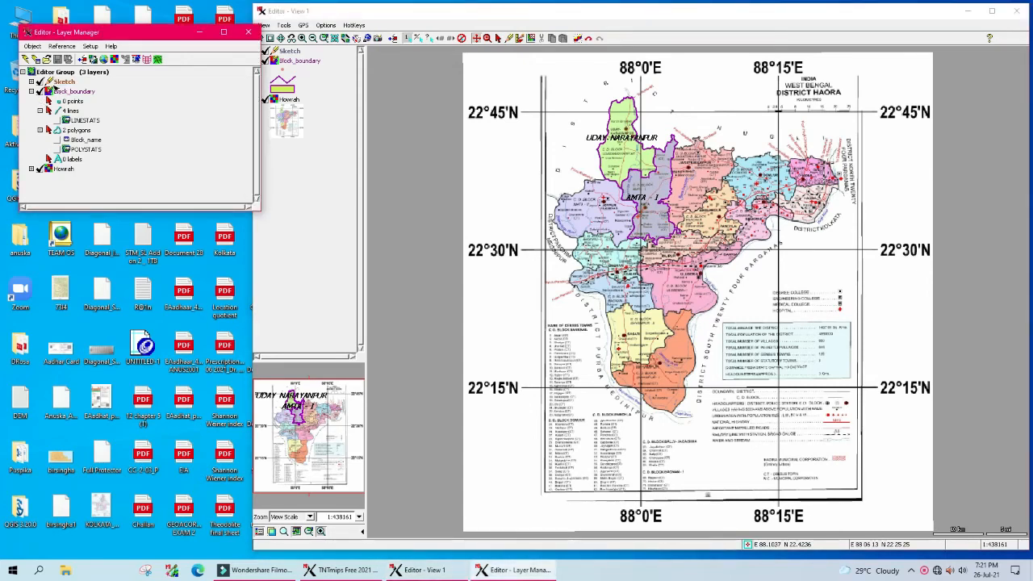
click(300, 60)
right_click(293, 52)
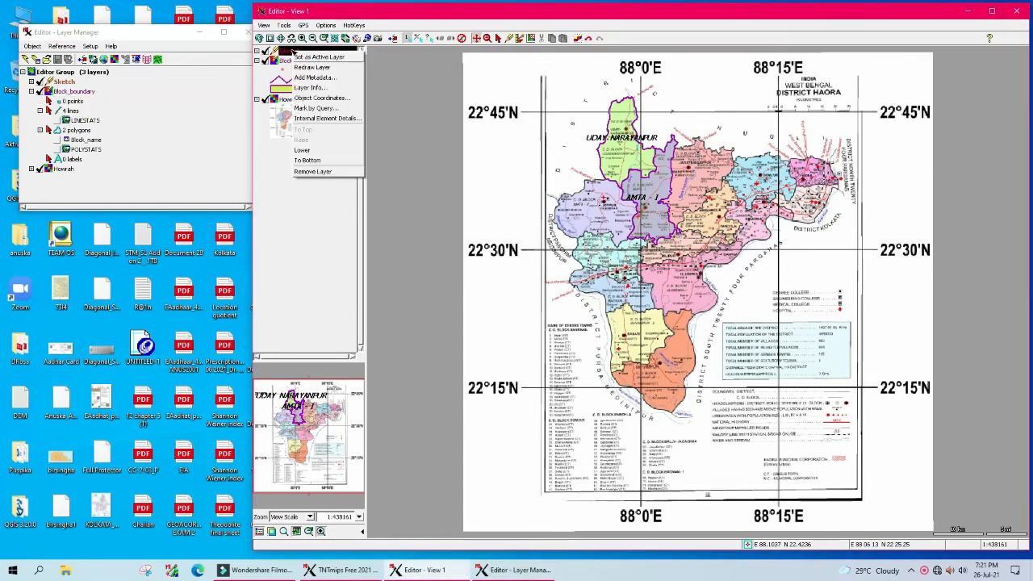
click(326, 70)
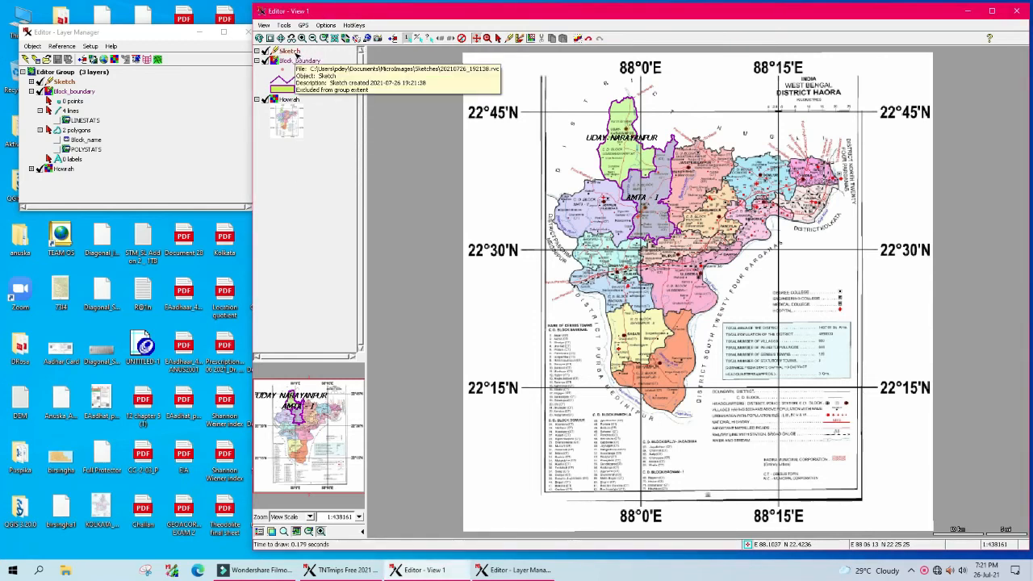
right_click(294, 53)
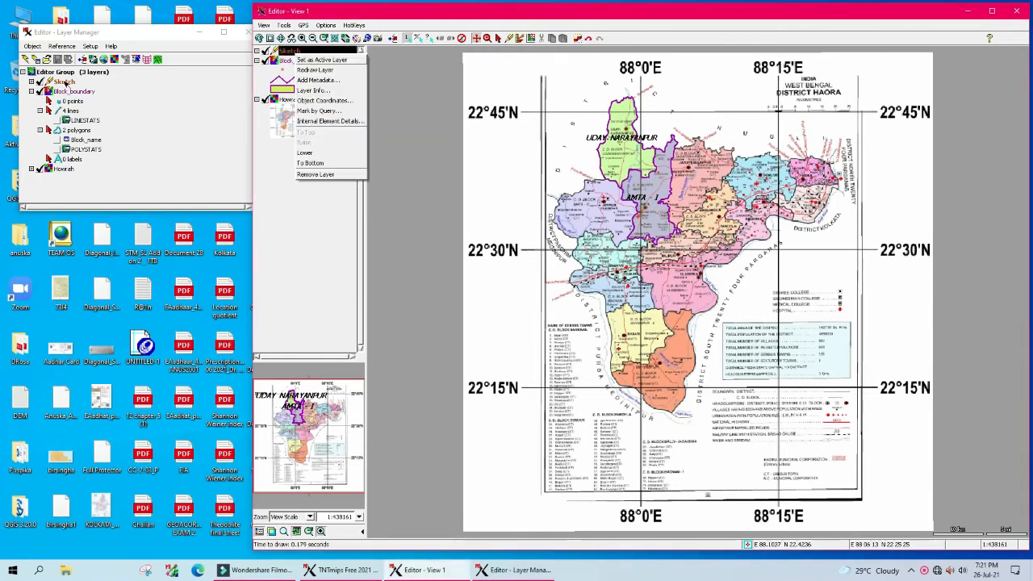
click(66, 83)
right_click(67, 83)
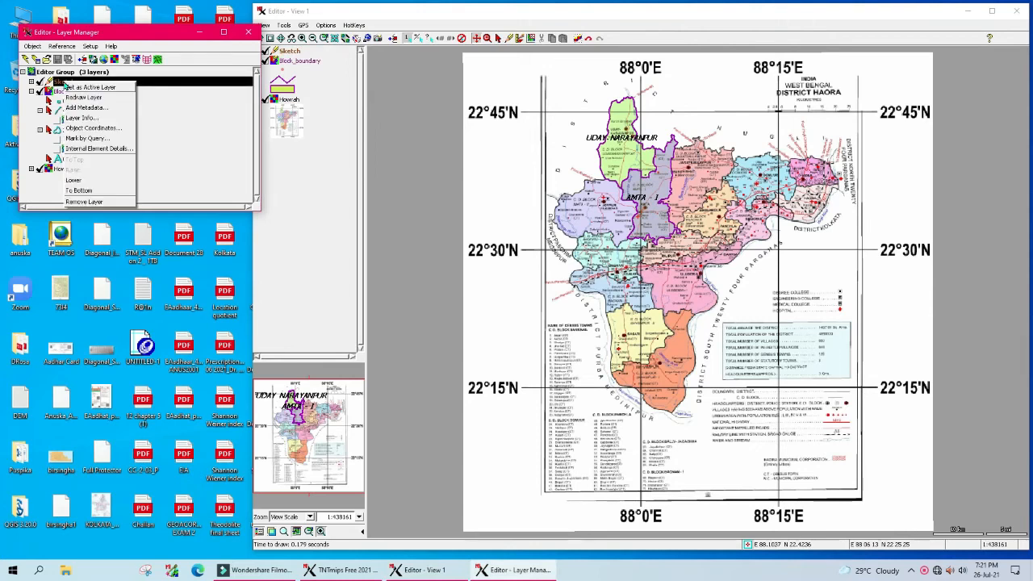
click(84, 202)
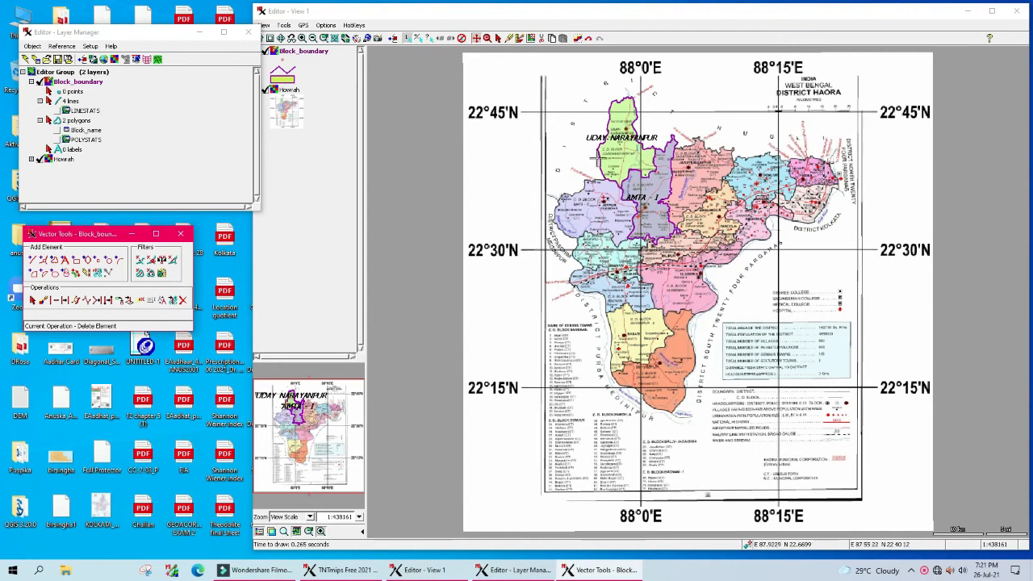
Step: Zoom and pan across the map around Jagatballavpur, Domjur, Amta-I and the northern blocks
click(41, 160)
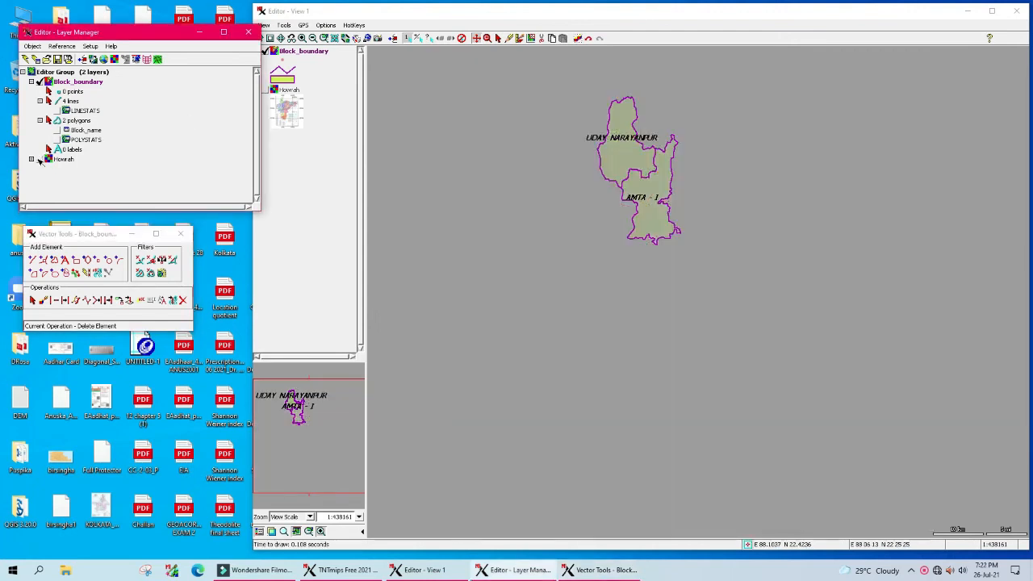
click(41, 160)
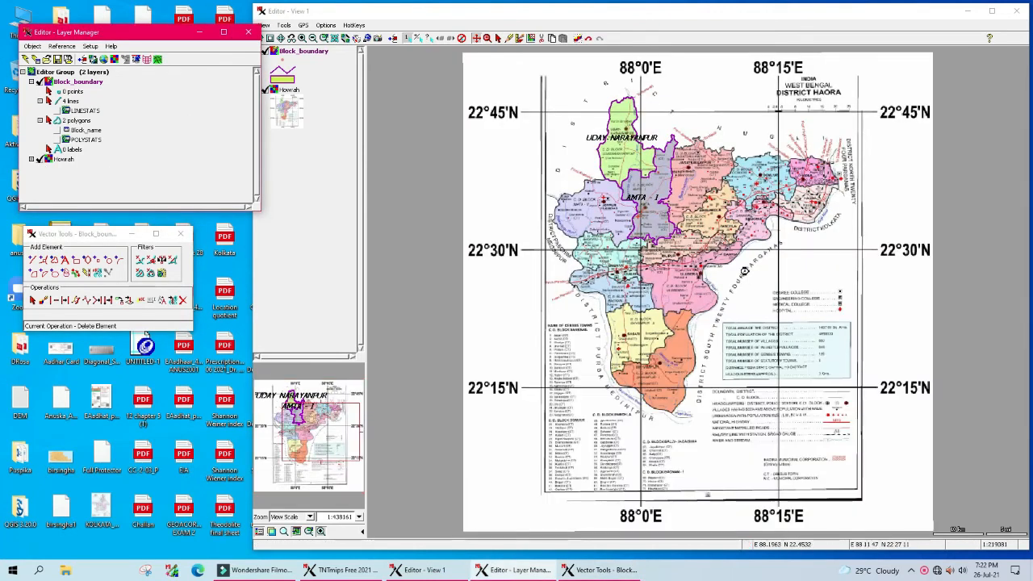
scroll(749, 277, up, 1)
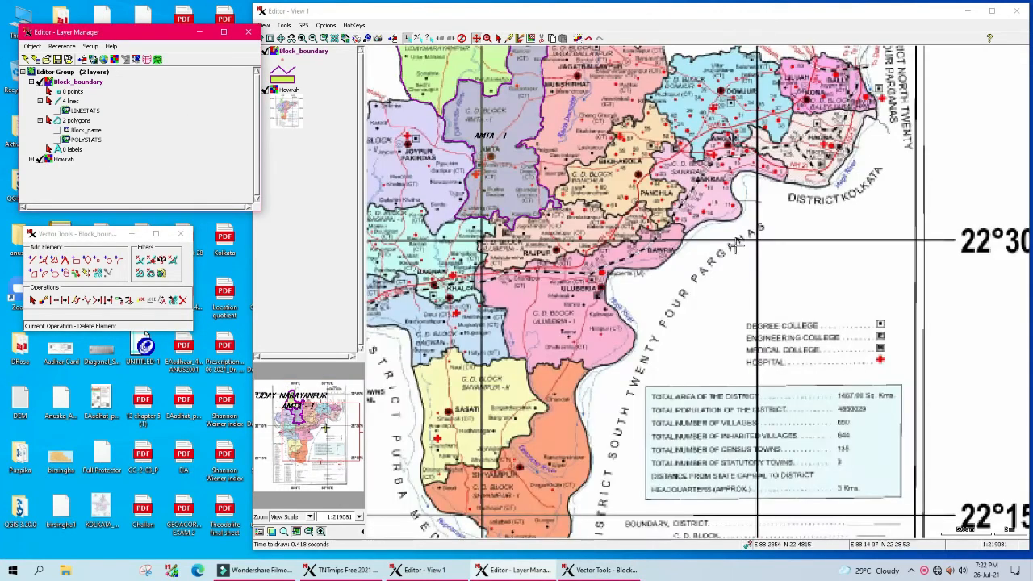
click(290, 39)
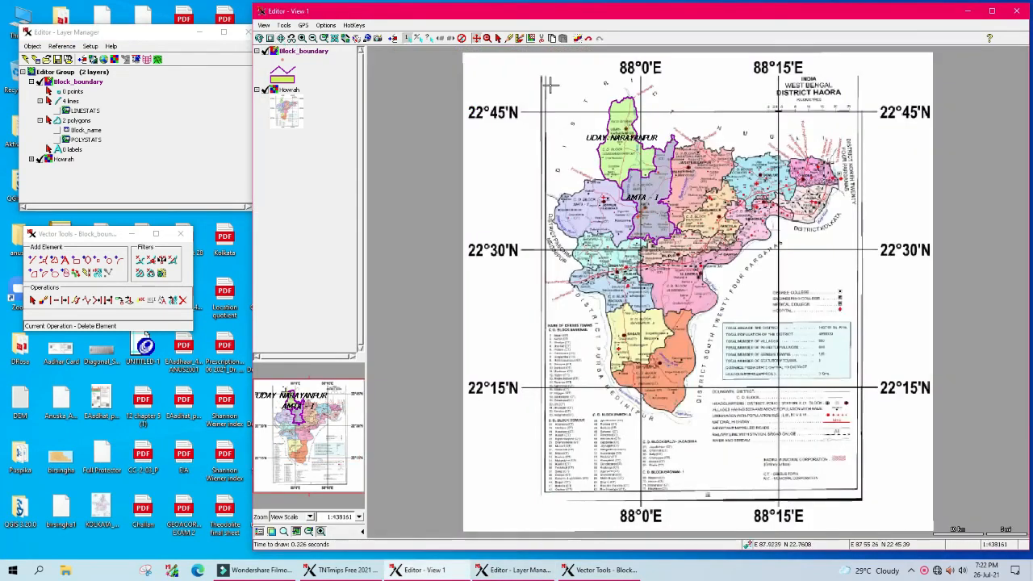
click(486, 38)
drag(656, 119, 821, 213)
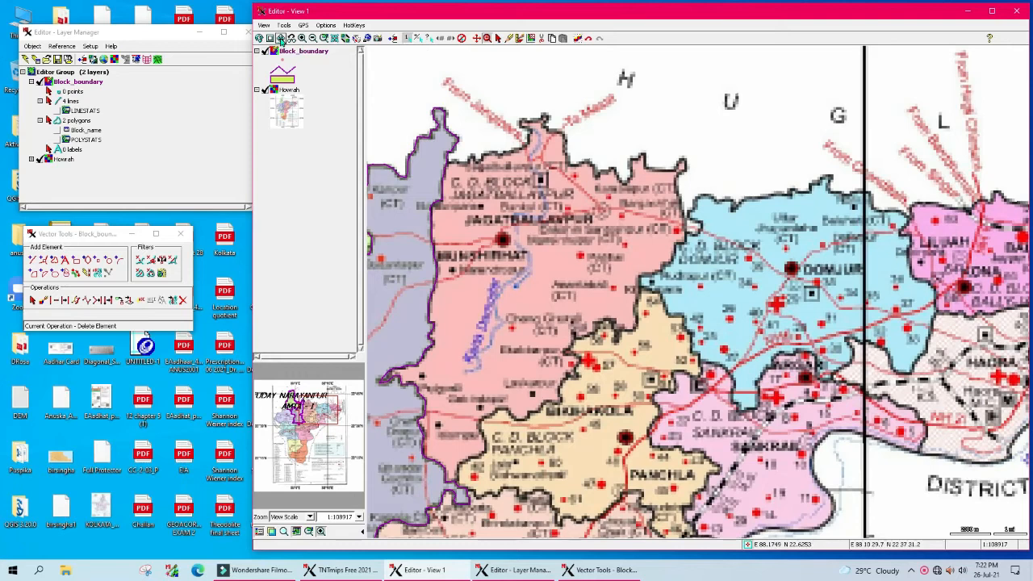
click(476, 38)
drag(630, 286, 740, 228)
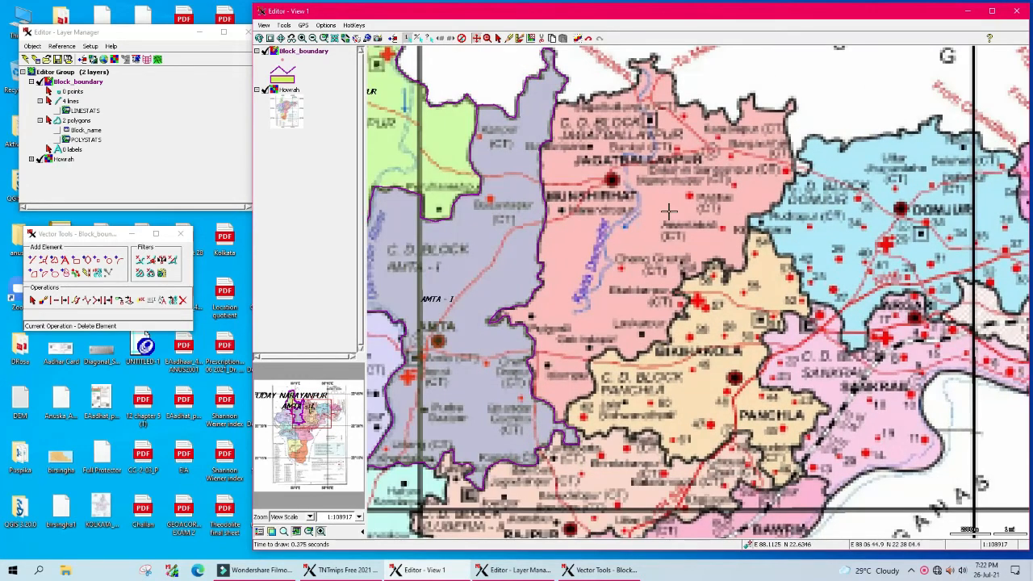
scroll(668, 210, down, 1)
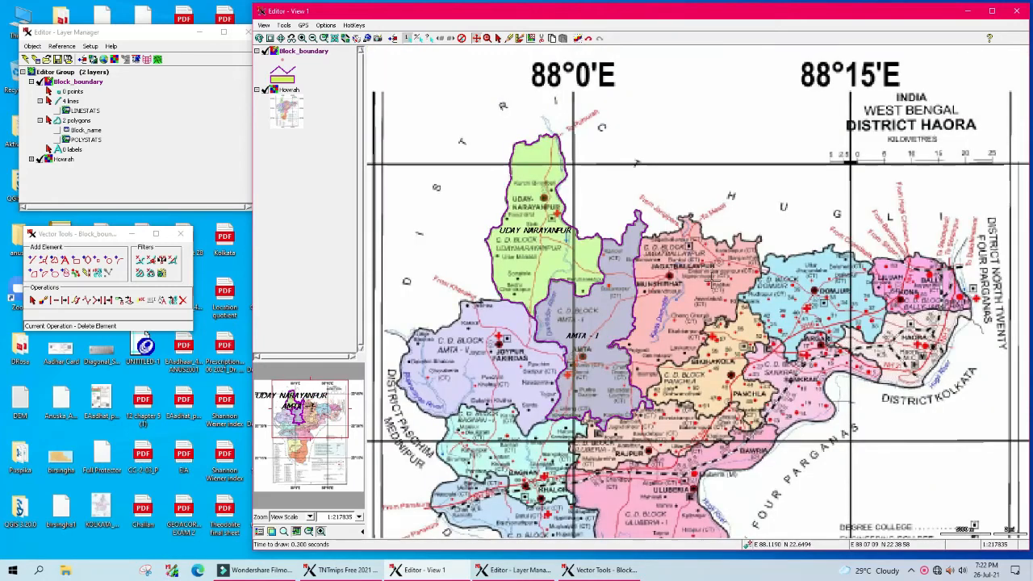
drag(716, 301, 672, 239)
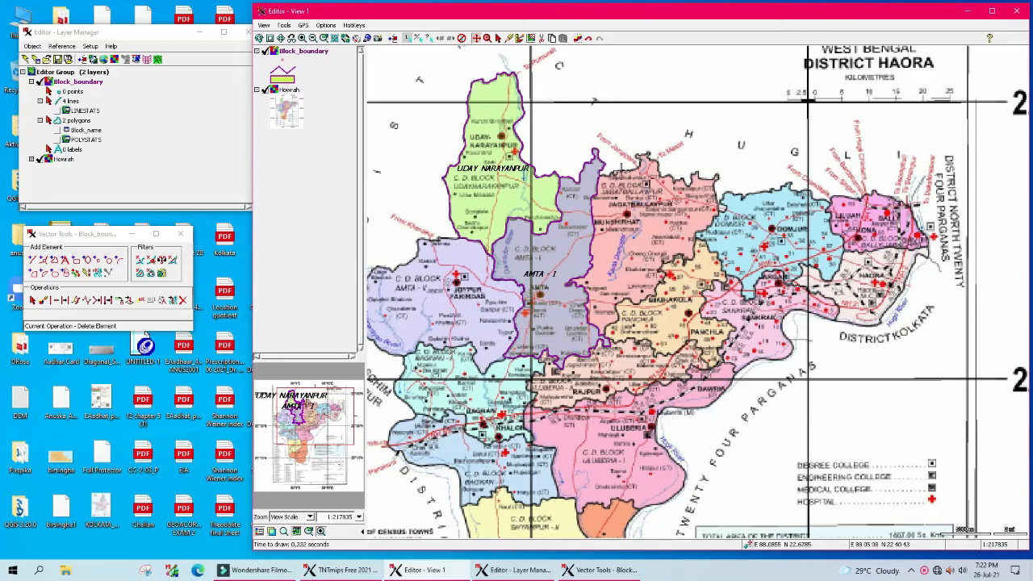
Step: Minimize Editor - View 1 and select the Exam_21 folder on the desktop
mouse_move(139, 34)
mouse_down()
mouse_move(123, 63)
mouse_move(119, 38)
mouse_up()
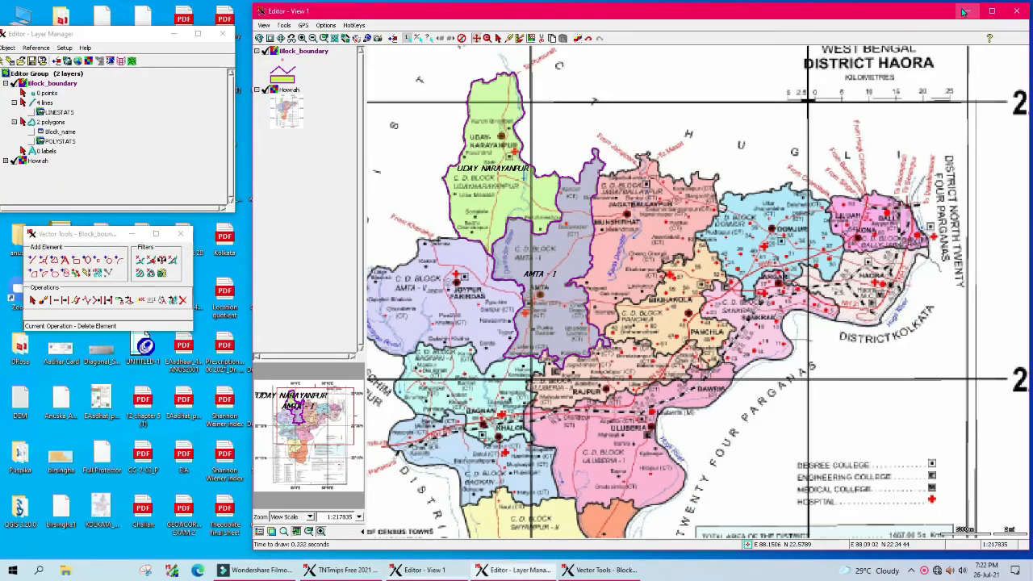
click(968, 11)
click(511, 185)
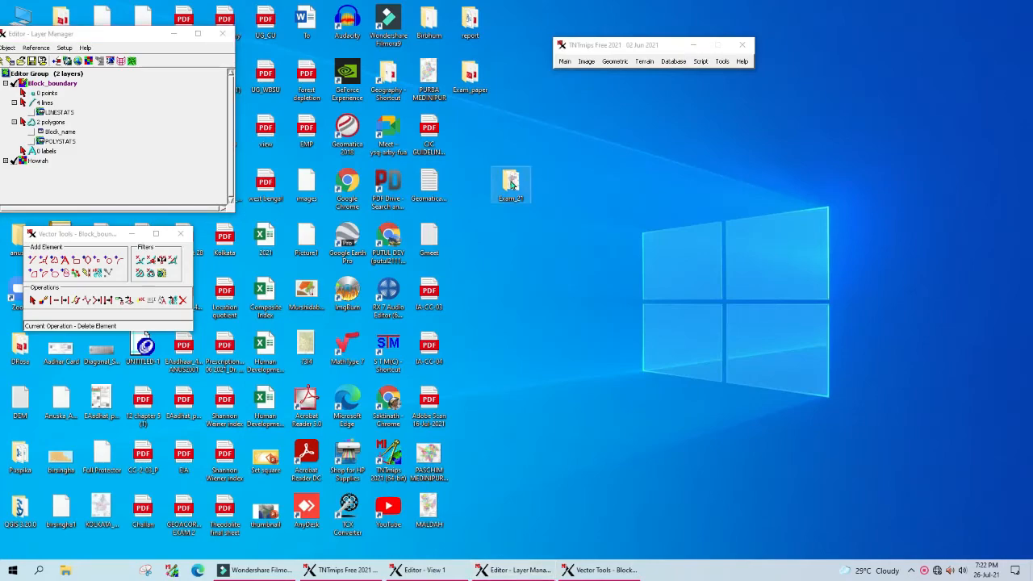
double_click(511, 185)
click(227, 82)
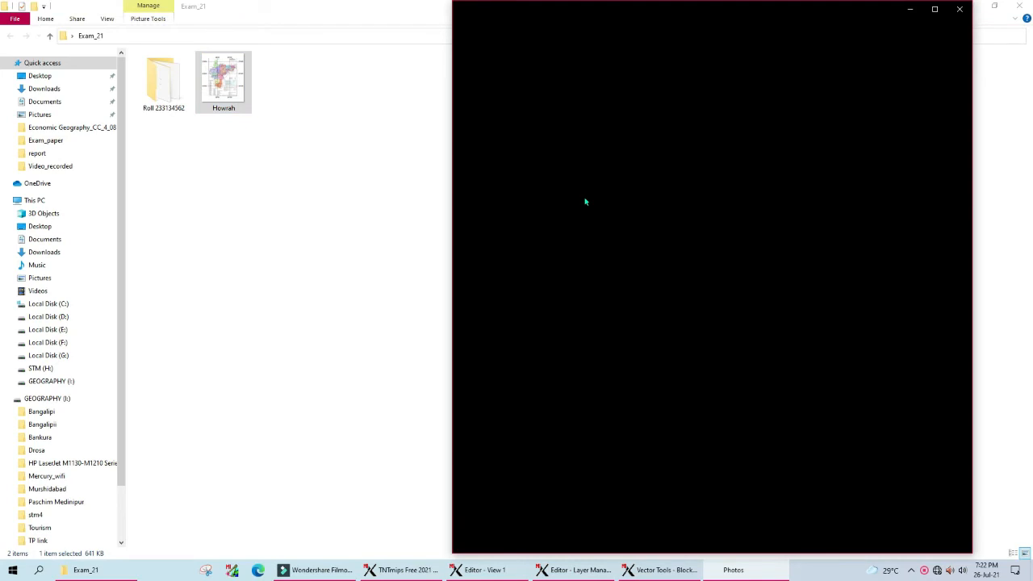
click(660, 571)
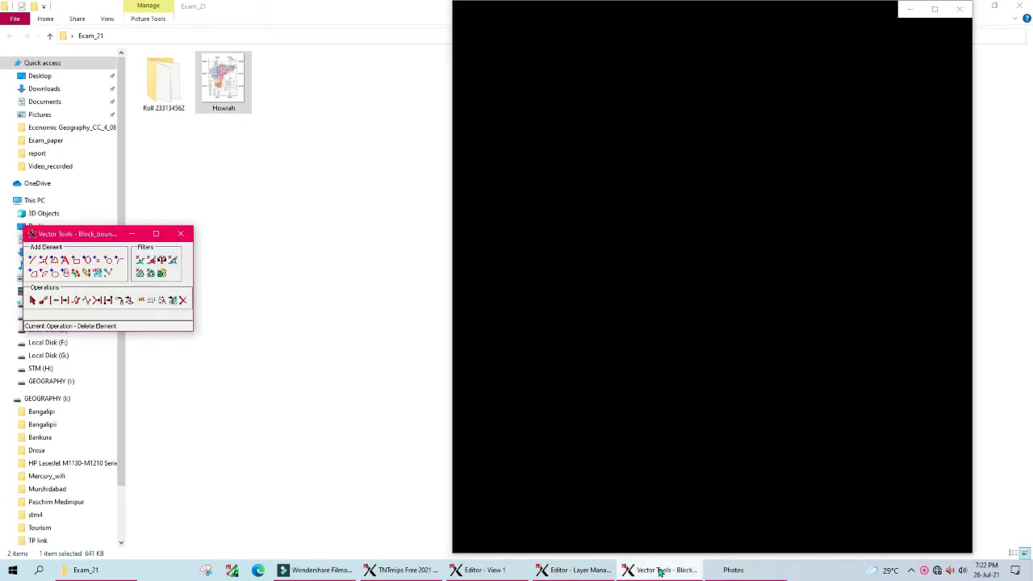
click(557, 570)
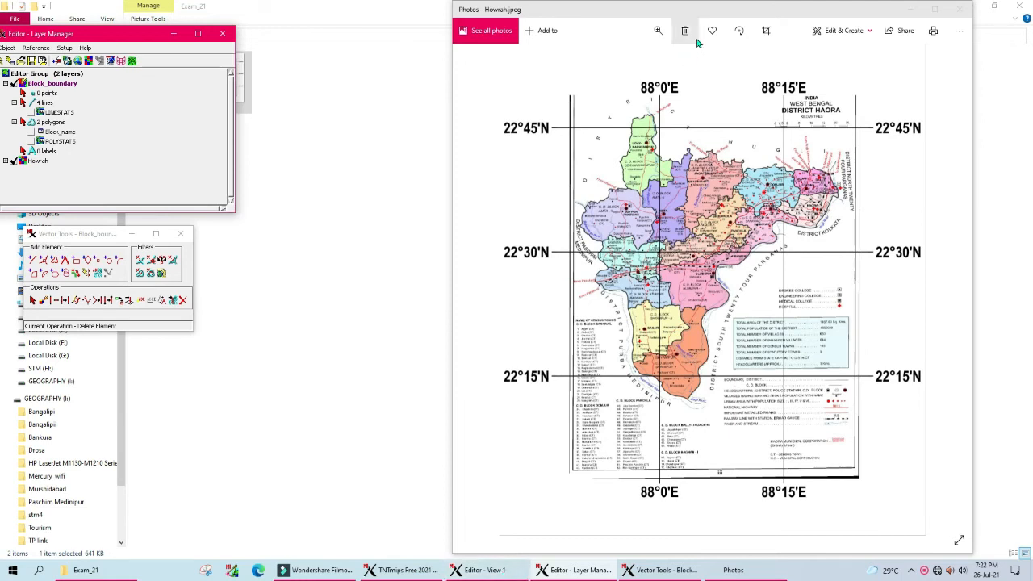
click(658, 33)
click(658, 32)
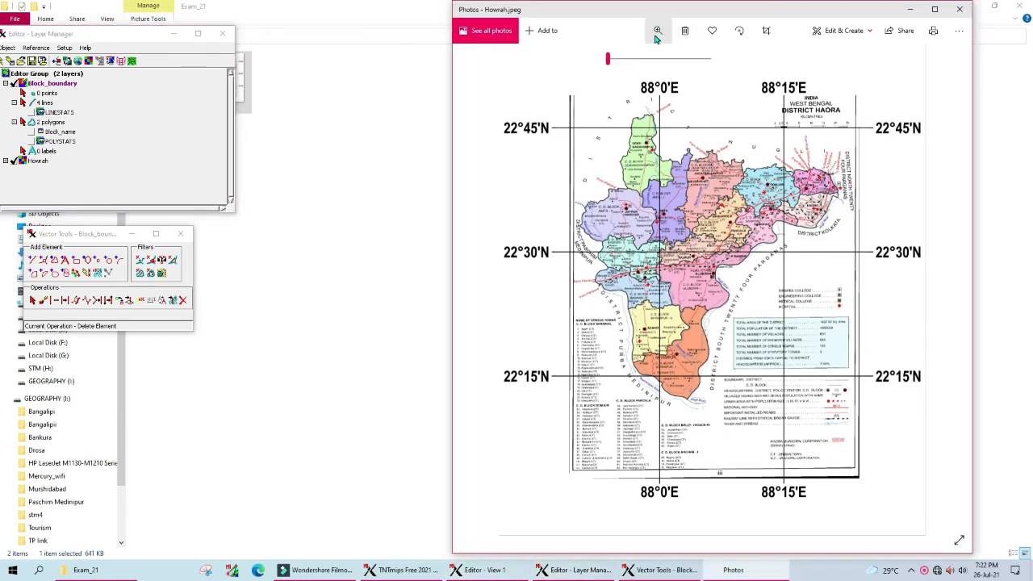
drag(610, 60, 629, 62)
drag(666, 157, 716, 482)
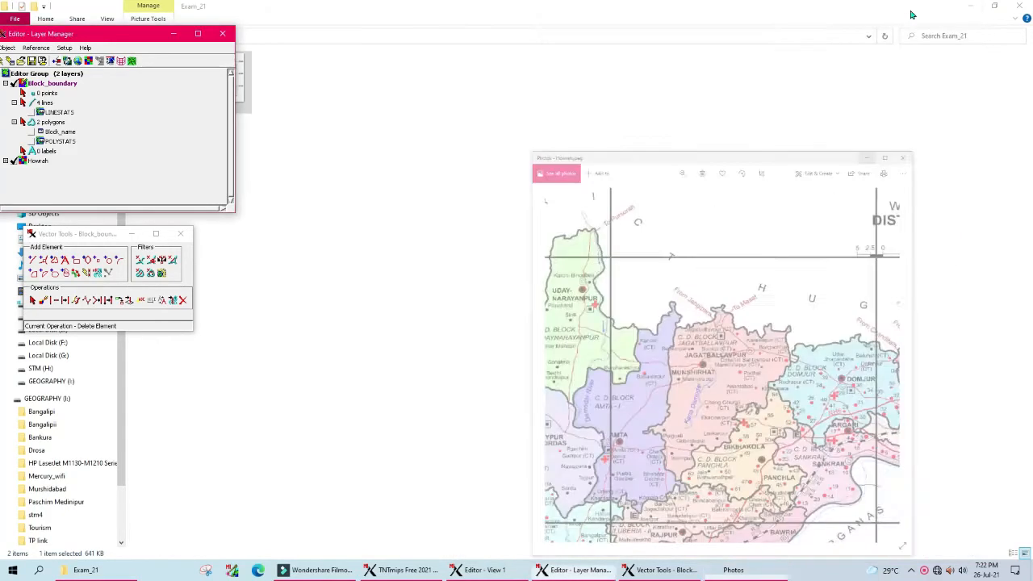
click(911, 10)
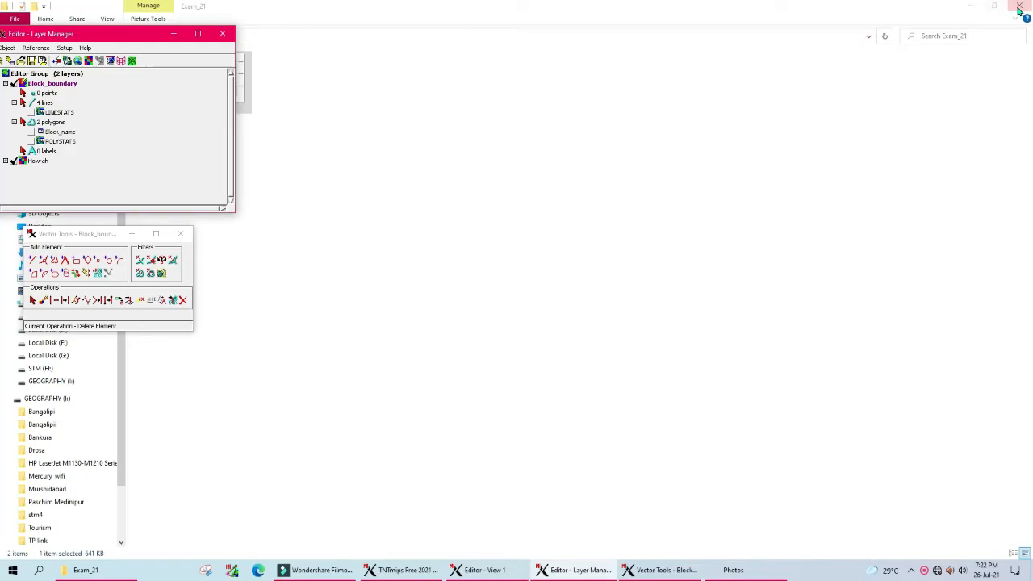
click(971, 6)
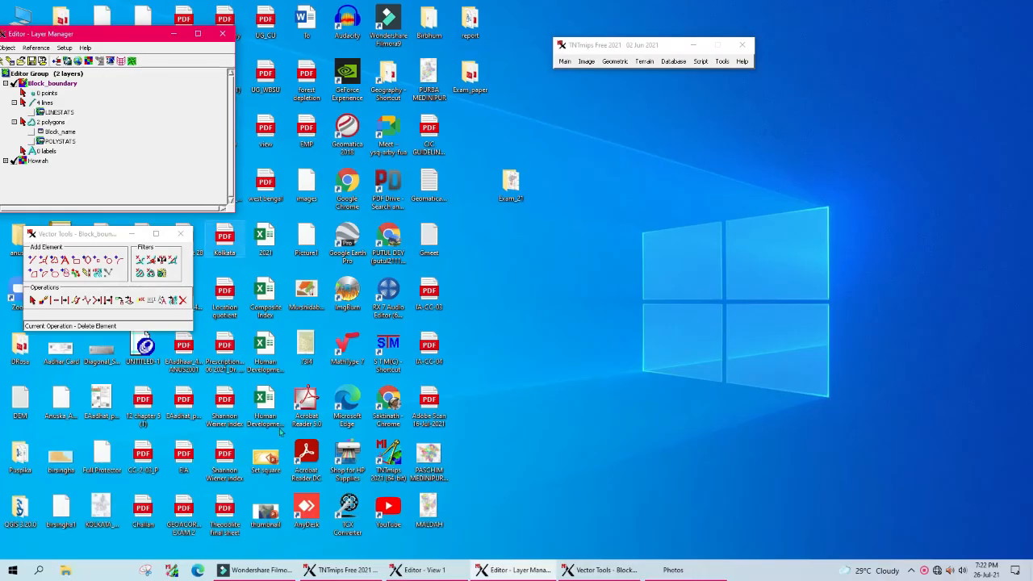
Step: Restore Editor - View 1 and zoom into the Jagatballavpur block
click(420, 570)
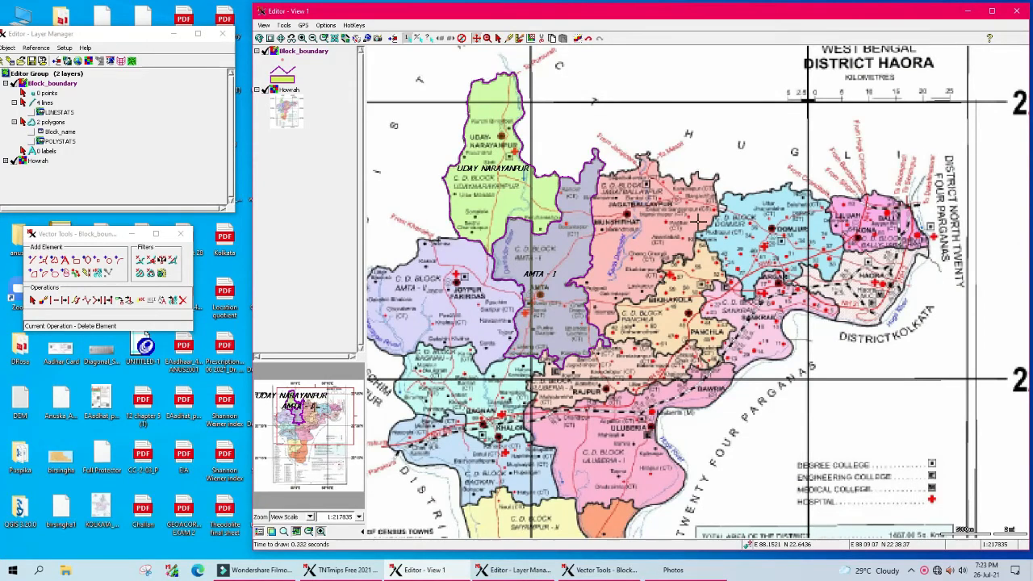
click(487, 38)
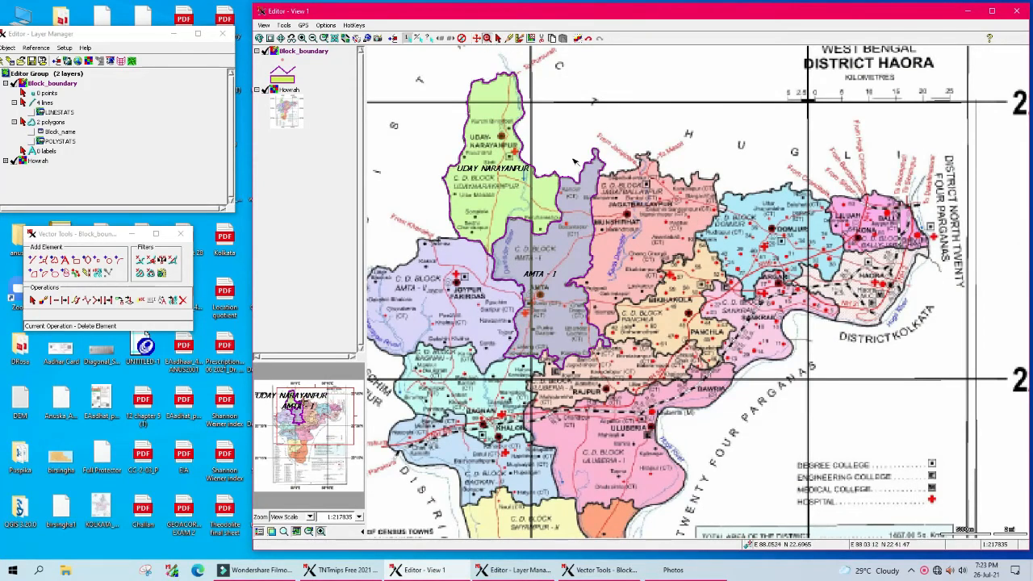
drag(583, 169, 790, 319)
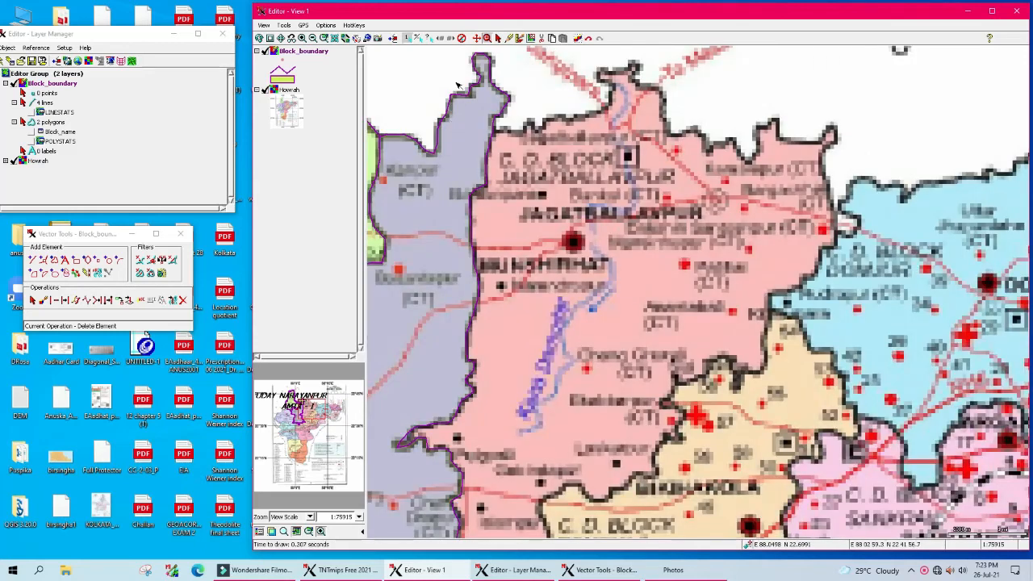
Step: Draw a new line from the Amta-I junction along Jagatballavpur's northern boundary
click(35, 83)
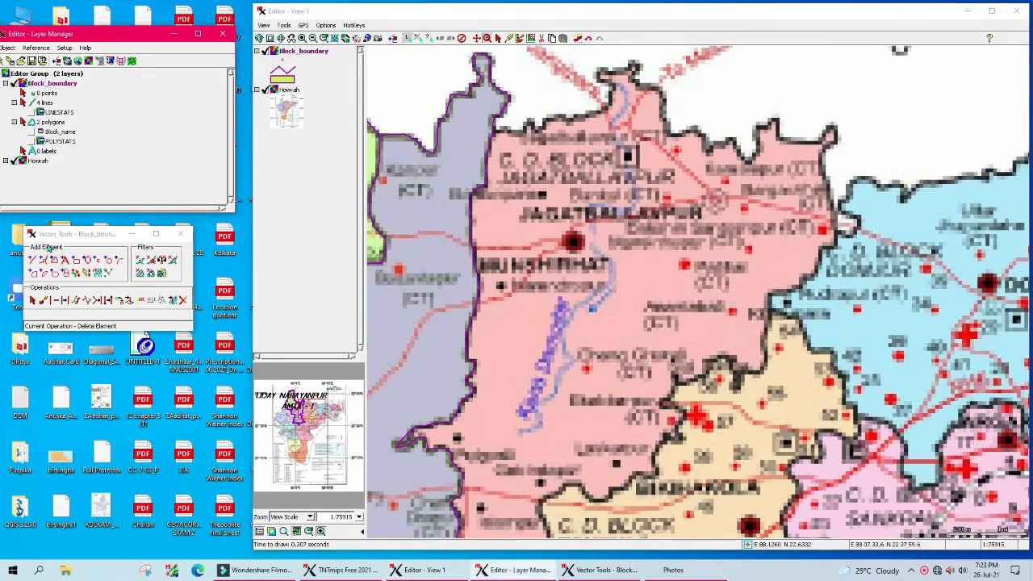
click(34, 261)
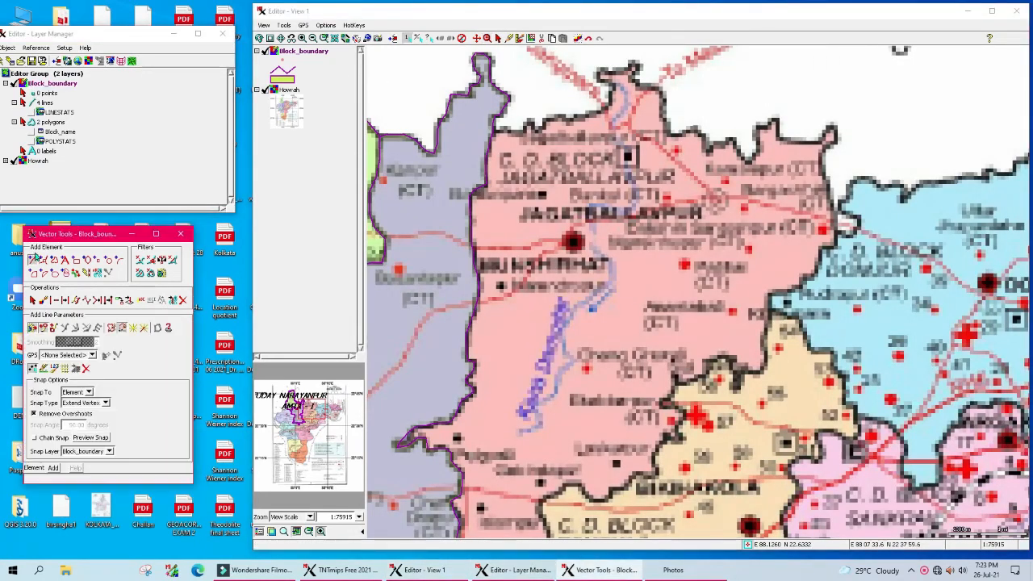
click(476, 135)
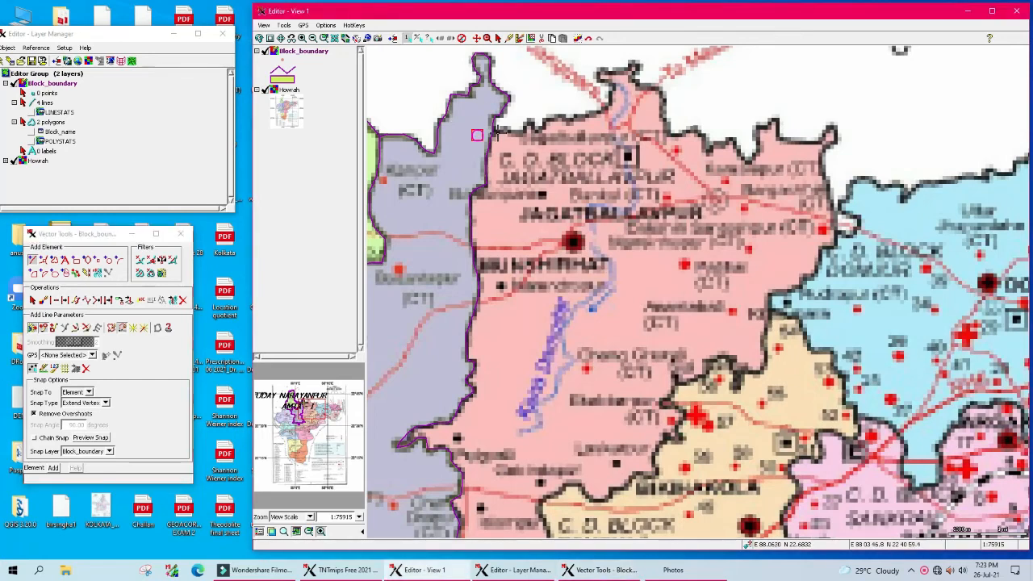
scroll(498, 131, up, 1)
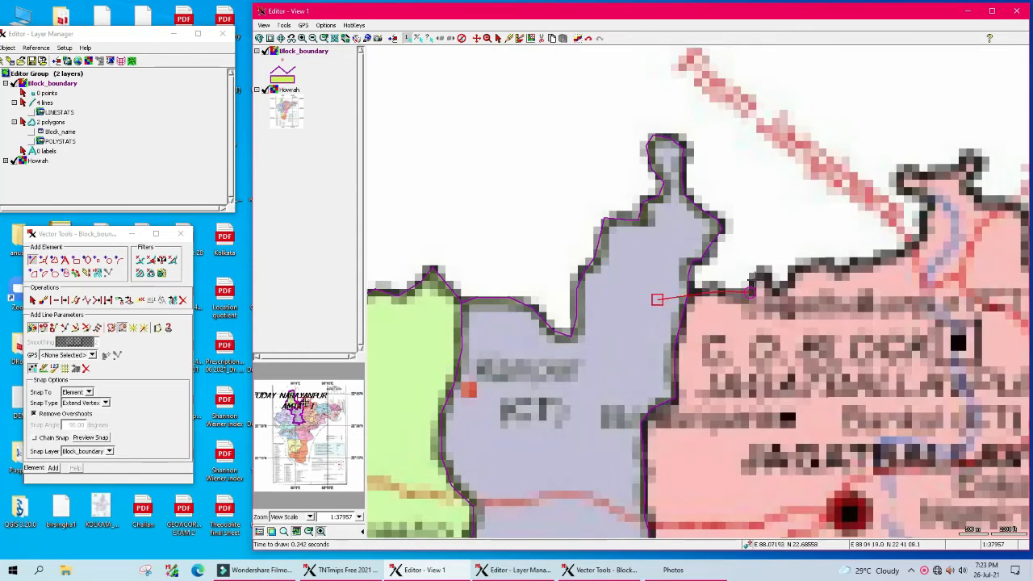
mouse_move(771, 283)
mouse_down()
mouse_move(774, 291)
mouse_move(822, 261)
mouse_move(839, 270)
mouse_move(899, 254)
mouse_move(922, 233)
mouse_move(922, 199)
mouse_move(896, 179)
mouse_move(906, 169)
mouse_move(967, 161)
mouse_move(978, 171)
mouse_move(972, 192)
mouse_move(1009, 209)
mouse_up()
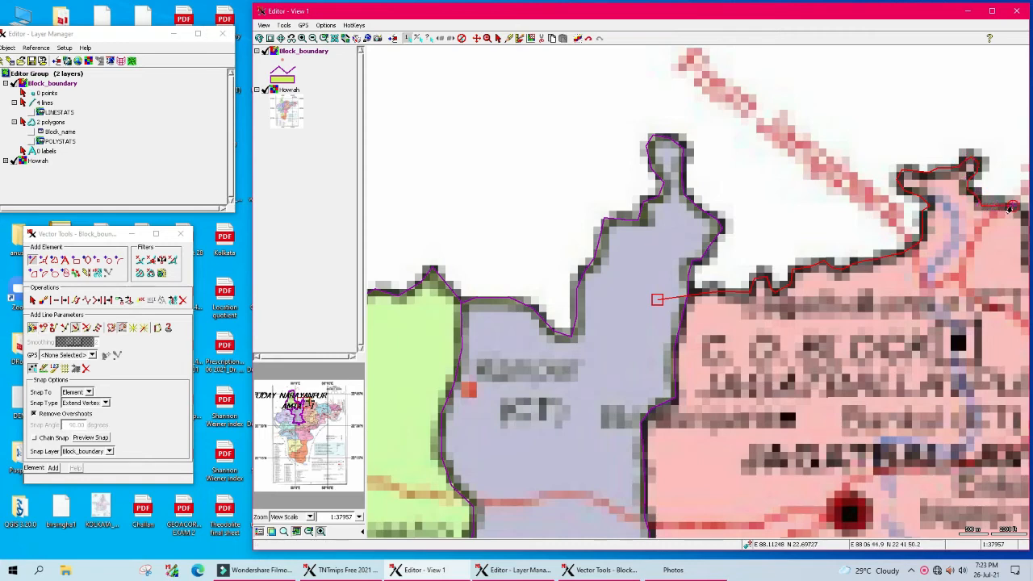
scroll(1013, 207, down, 1)
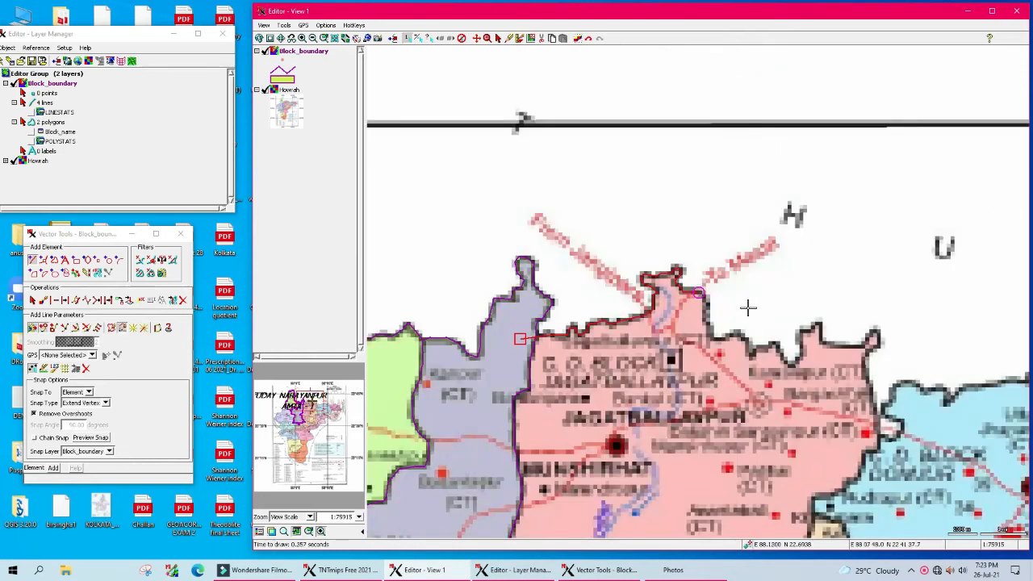
Step: Trace the Jagatballavpur line east along the northern boundary and start down the eastern edge
scroll(736, 310, up, 1)
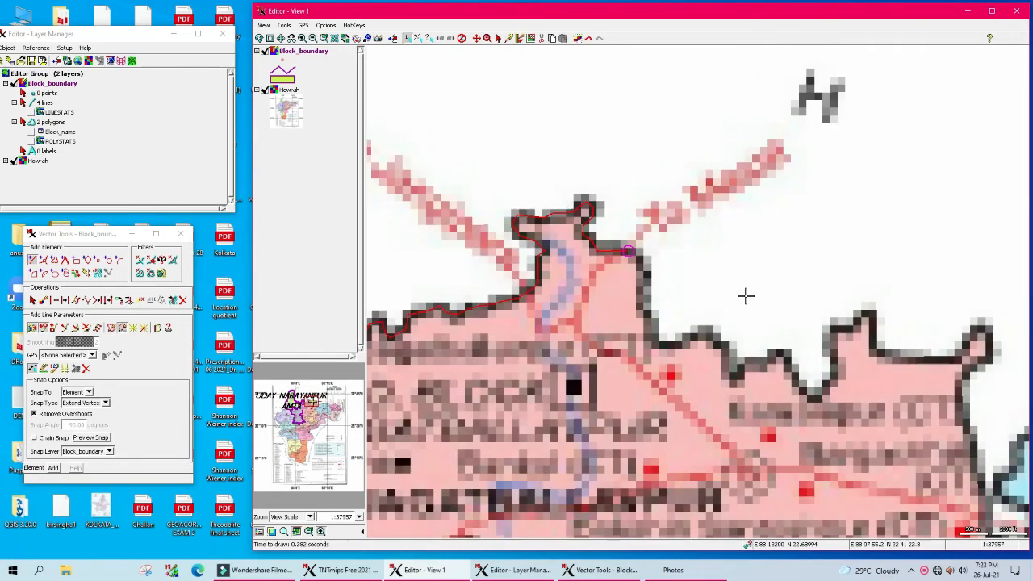
mouse_move(639, 257)
mouse_down()
mouse_move(653, 335)
mouse_move(714, 338)
mouse_move(732, 374)
mouse_move(777, 353)
mouse_move(799, 392)
mouse_move(826, 372)
mouse_move(825, 353)
mouse_up()
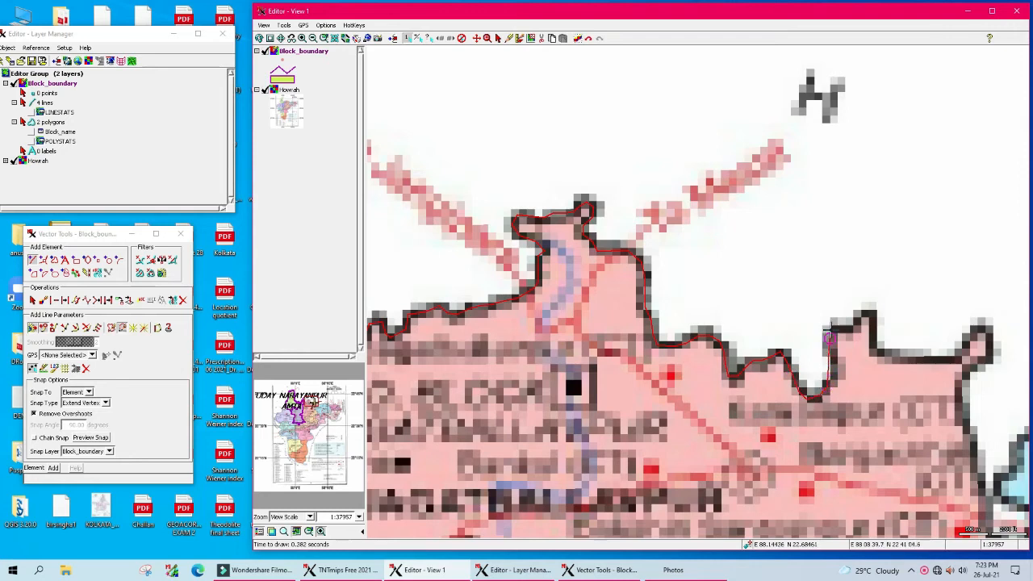
mouse_move(861, 314)
mouse_down()
mouse_move(872, 314)
mouse_move(878, 353)
mouse_move(891, 357)
mouse_move(941, 359)
mouse_move(992, 342)
mouse_move(990, 364)
mouse_move(966, 375)
mouse_up()
drag(957, 413, 987, 476)
Step: Continue the line down the eastern border beside Domjur to the southern junction
scroll(987, 472, down, 1)
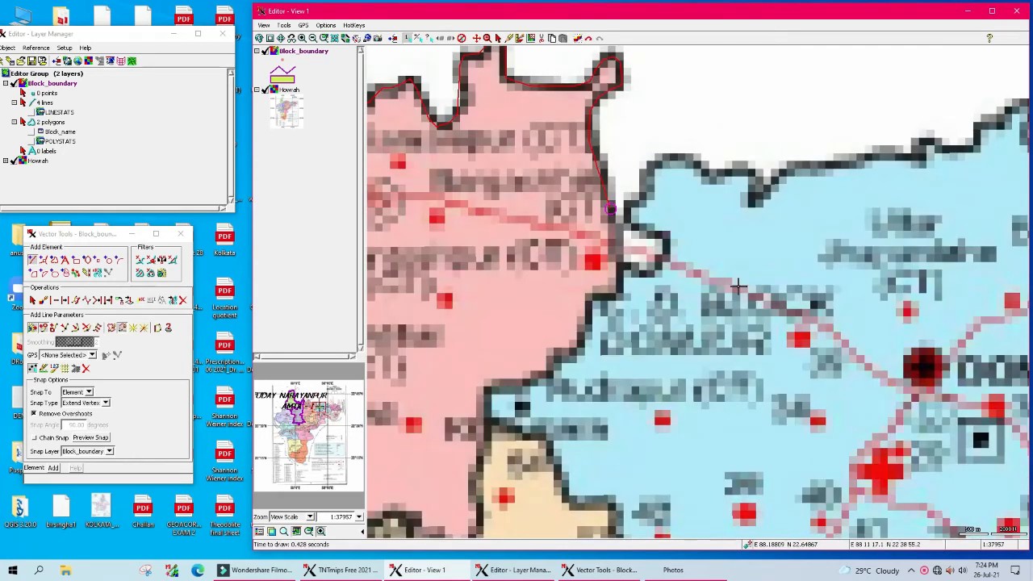
scroll(738, 339, up, 1)
drag(612, 227, 616, 248)
mouse_move(620, 287)
mouse_down()
mouse_move(596, 299)
mouse_move(568, 352)
mouse_move(553, 353)
mouse_move(537, 376)
mouse_move(494, 386)
mouse_move(481, 526)
mouse_up()
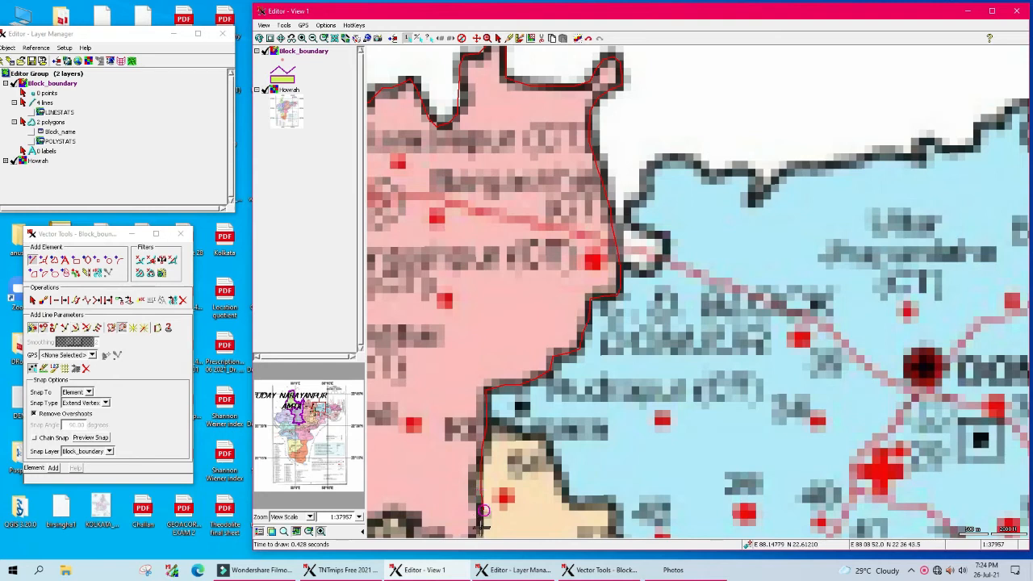
scroll(493, 415, down, 2)
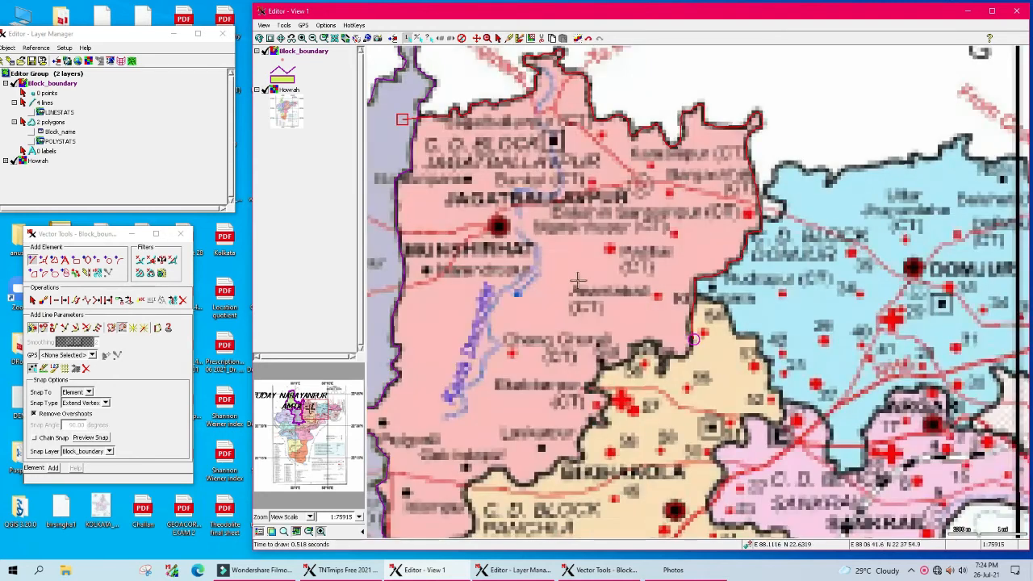
Step: Trace the boundary left and then down-left along the southern block border, adding a vertex
scroll(696, 371, up, 2)
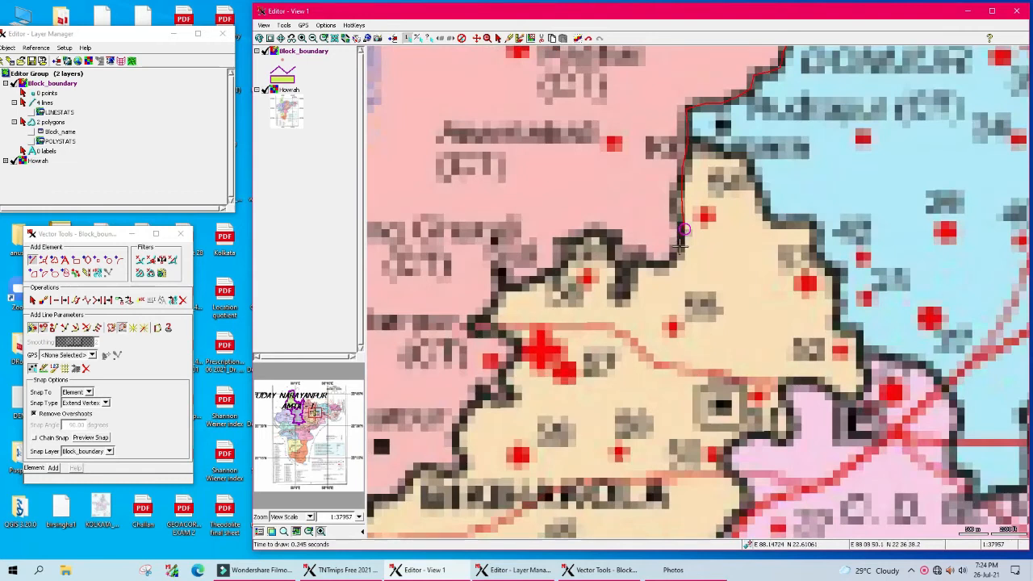
drag(651, 264, 630, 273)
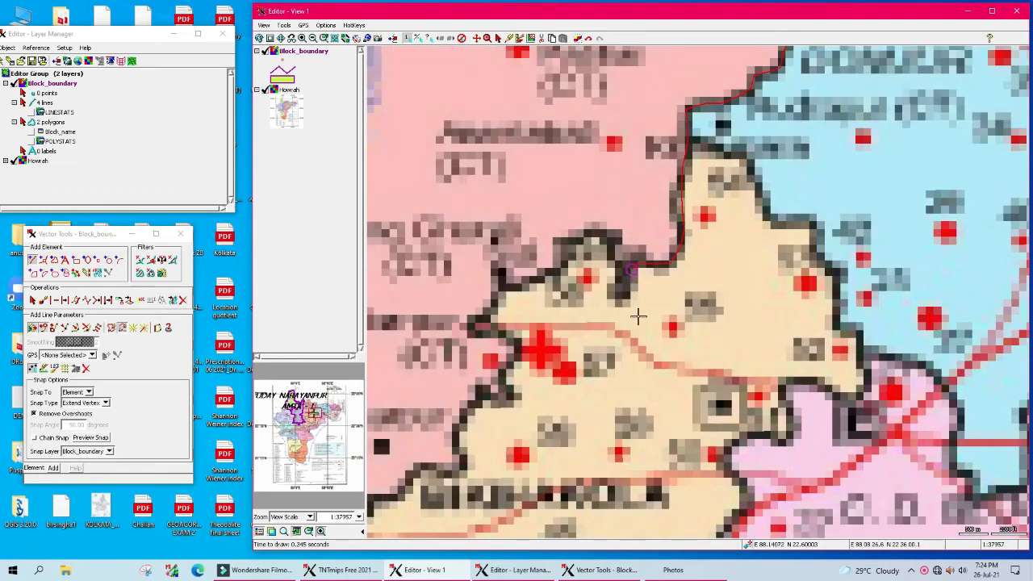
mouse_move(626, 287)
mouse_down()
mouse_move(617, 293)
mouse_move(592, 230)
mouse_move(563, 265)
mouse_move(502, 284)
mouse_move(472, 327)
mouse_move(509, 339)
mouse_move(507, 395)
mouse_move(457, 428)
mouse_move(456, 476)
mouse_move(415, 468)
mouse_move(403, 482)
mouse_up()
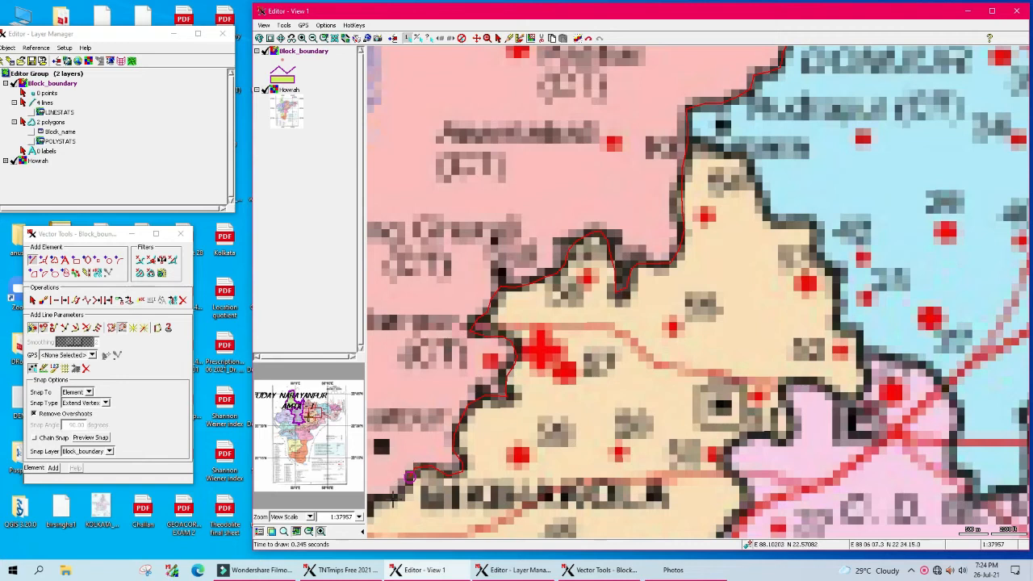
click(378, 498)
scroll(553, 403, down, 1)
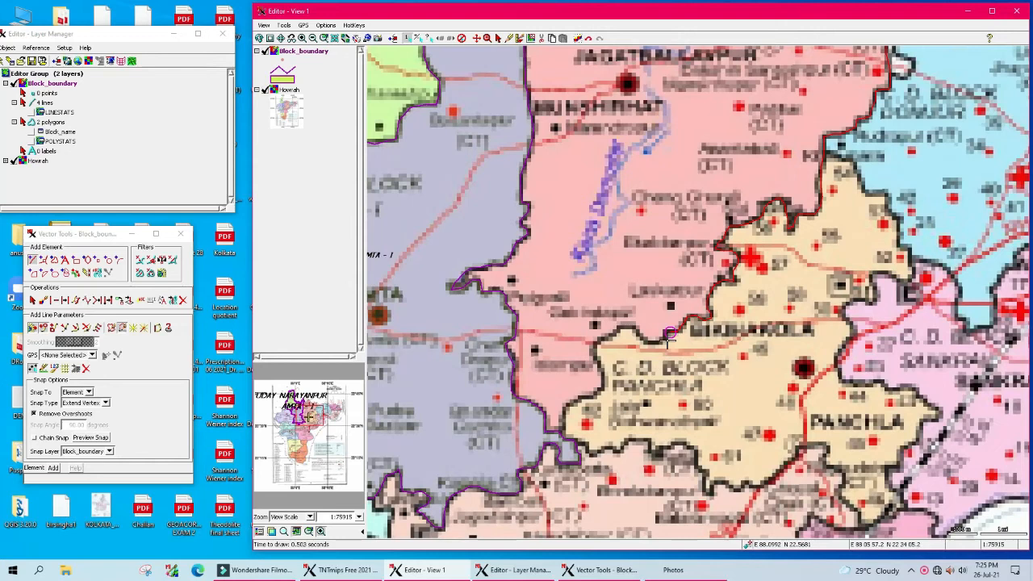
Step: Carry the trace down the polygon edge to the Amta-I corner by the lavender water area
scroll(662, 360, up, 1)
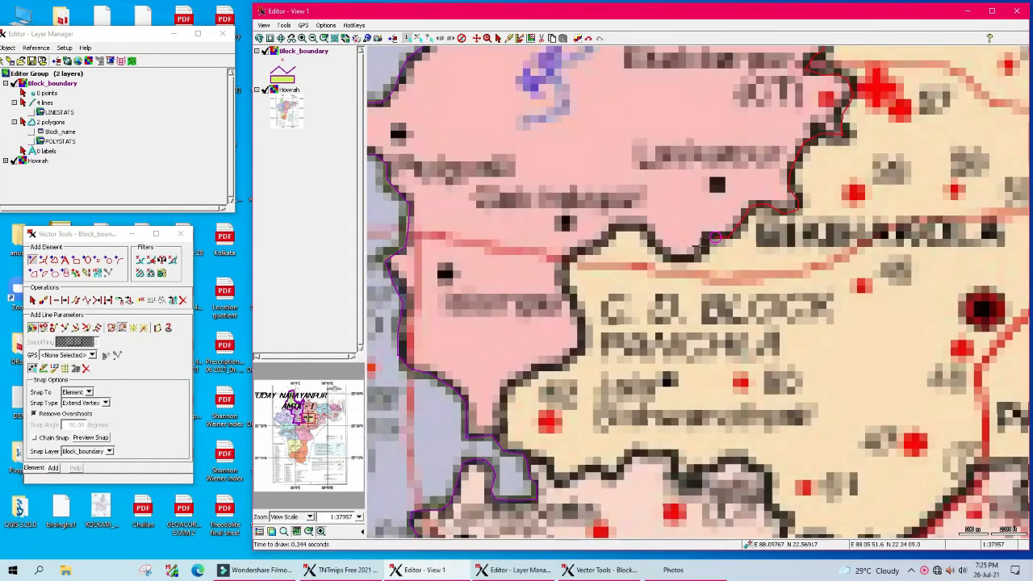
click(678, 258)
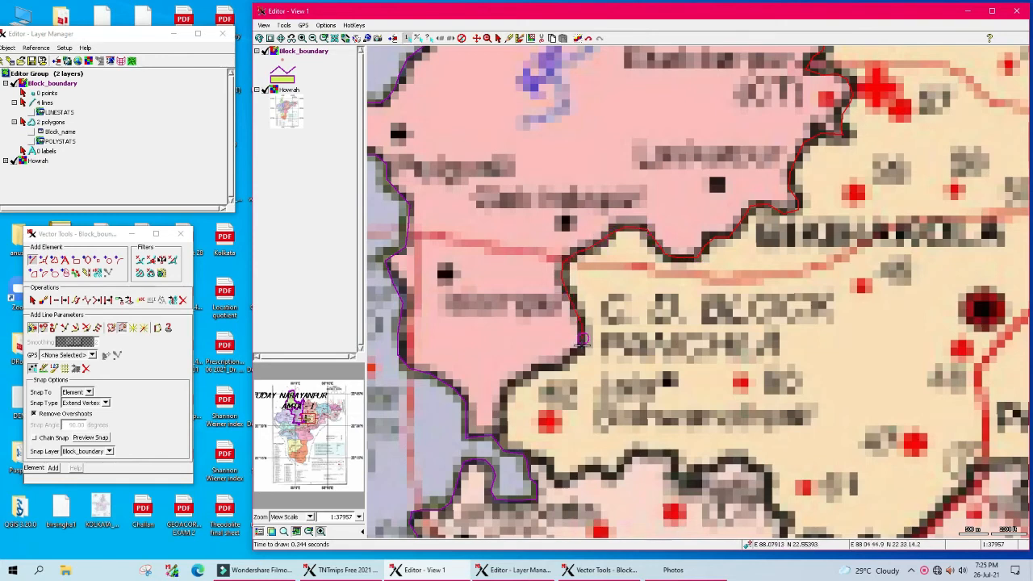
mouse_move(537, 368)
mouse_down()
mouse_move(507, 388)
mouse_move(501, 425)
mouse_up()
scroll(582, 436, down, 1)
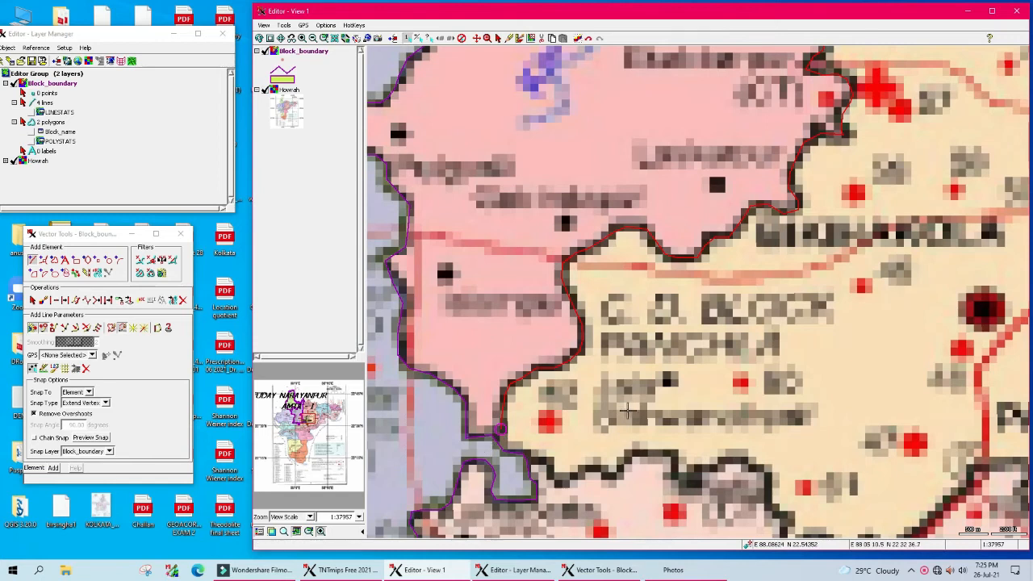
scroll(628, 403, down, 1)
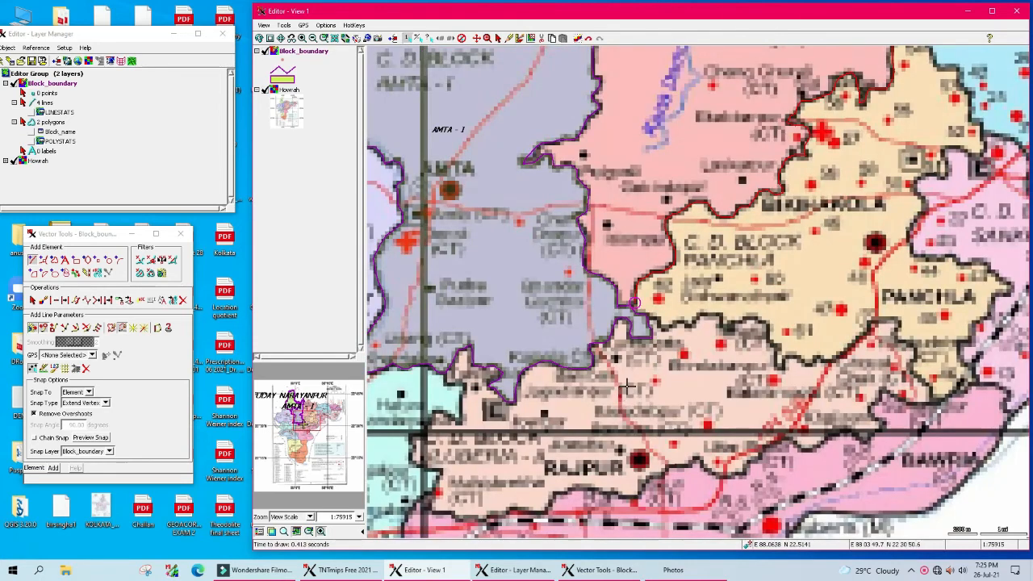
scroll(777, 272, down, 1)
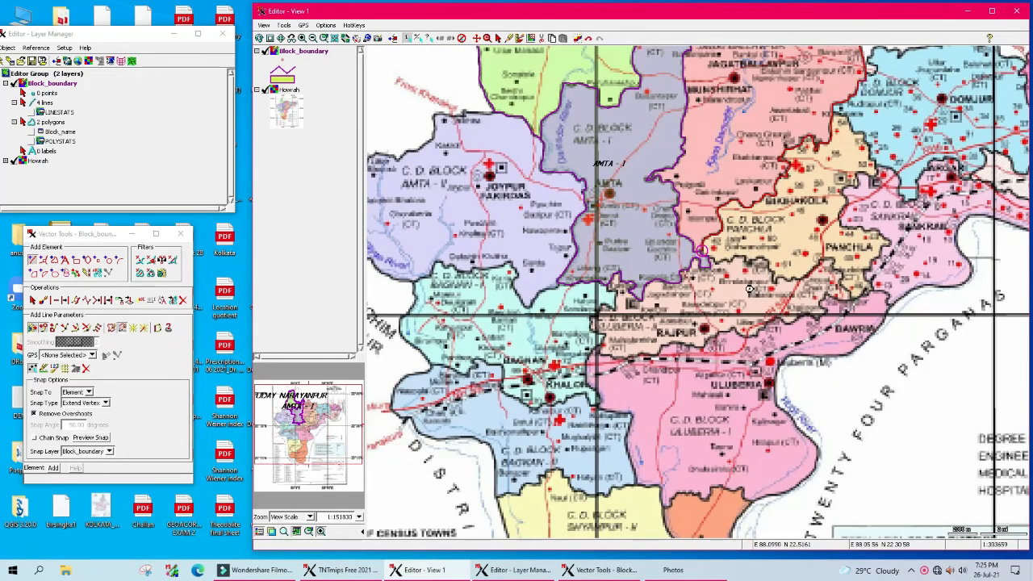
scroll(755, 283, down, 1)
scroll(636, 334, up, 1)
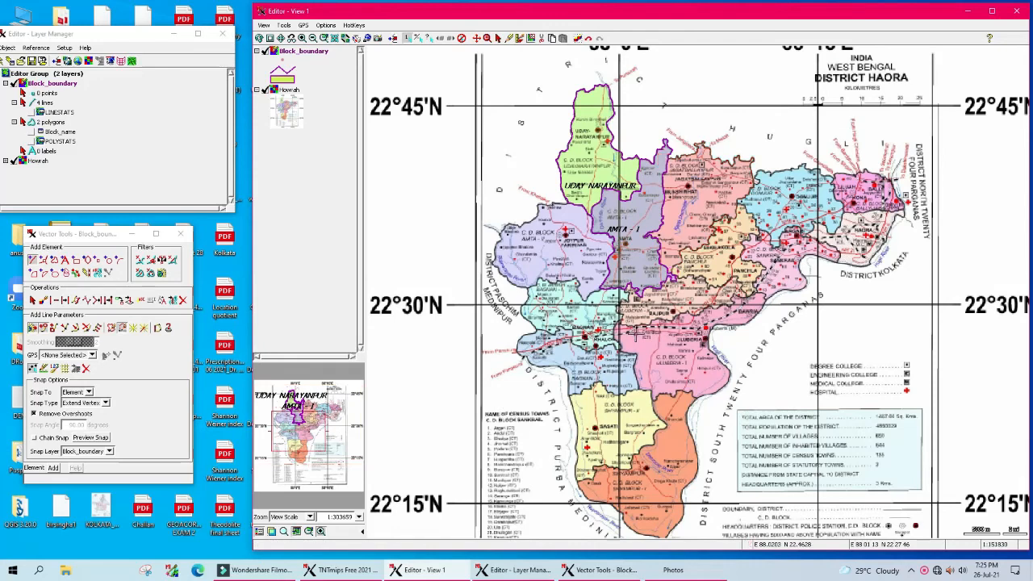
scroll(735, 173, up, 1)
scroll(808, 271, up, 1)
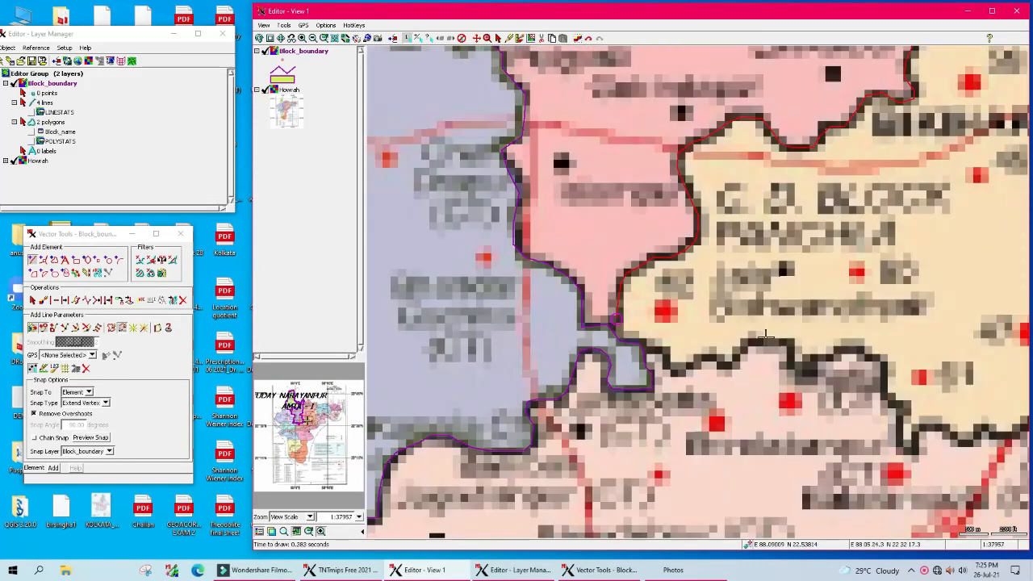
scroll(635, 367, up, 1)
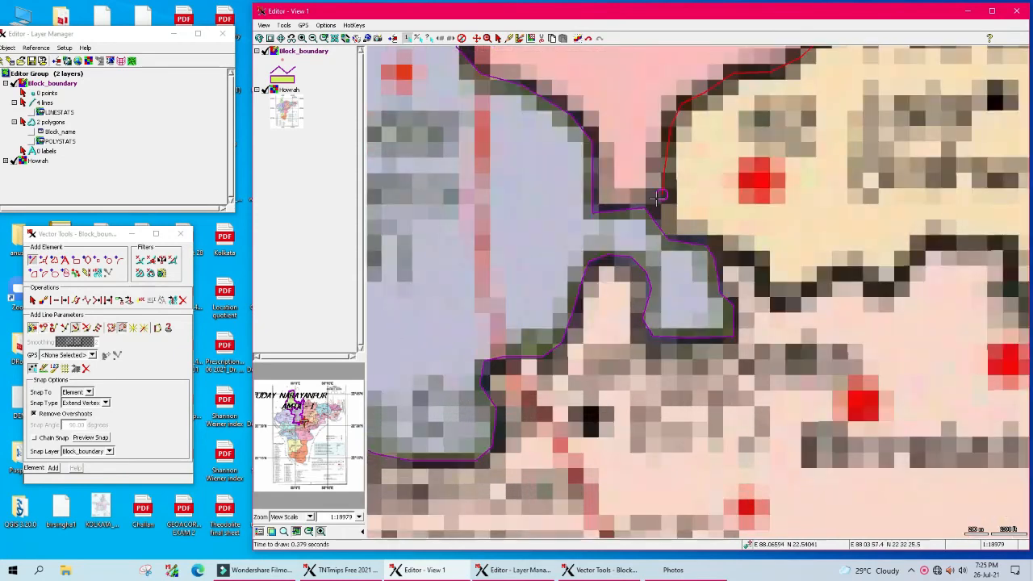
Step: Finish the line at the junction to close the third polygon, then delete the stray short line there
click(629, 224)
right_click(632, 223)
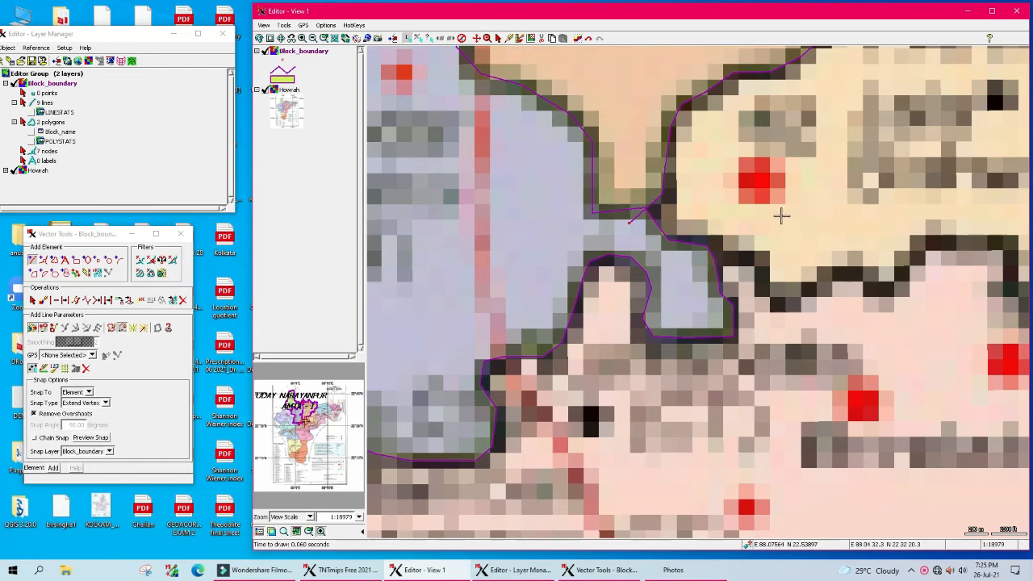
click(33, 300)
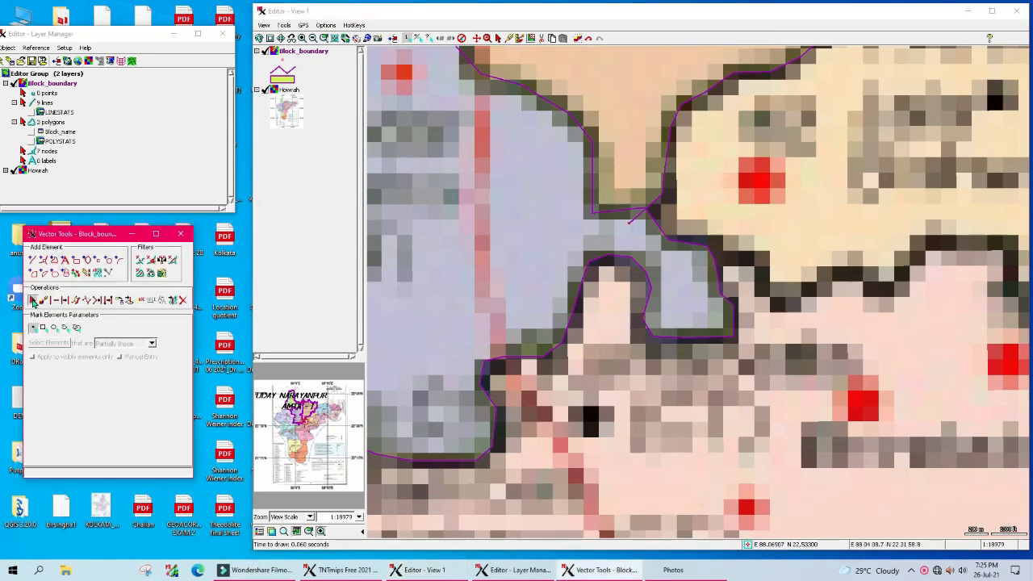
click(640, 220)
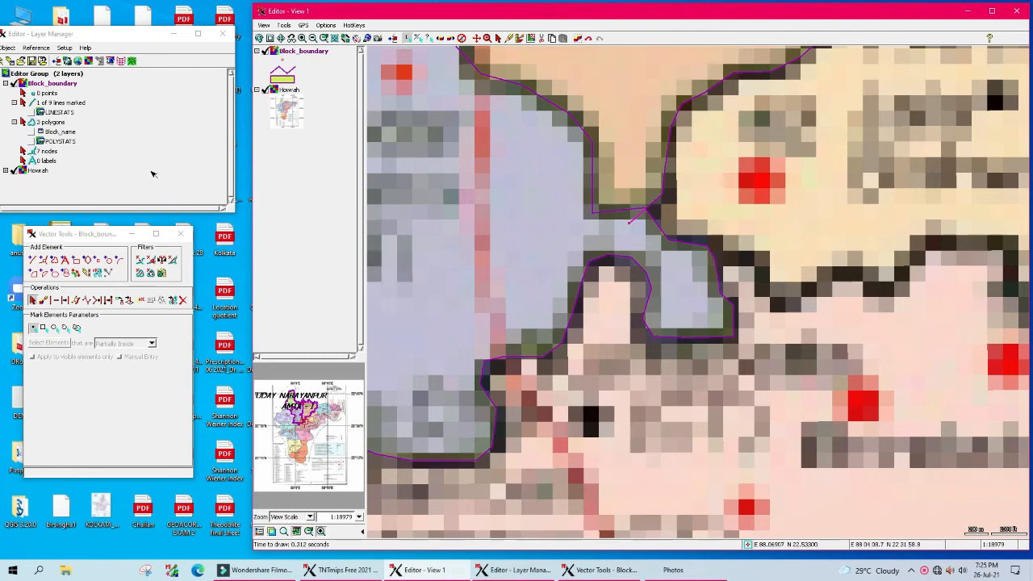
click(183, 301)
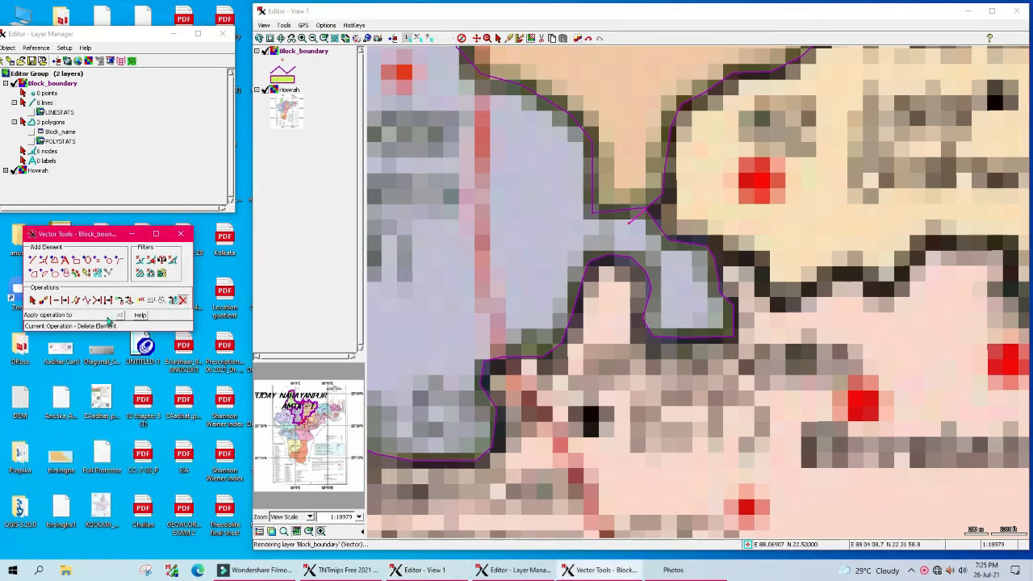
click(477, 39)
Step: Pan the map along the block boundaries to find the stray line in the lavender water area
drag(838, 170, 666, 383)
drag(883, 201, 722, 465)
drag(888, 210, 536, 541)
drag(944, 198, 748, 350)
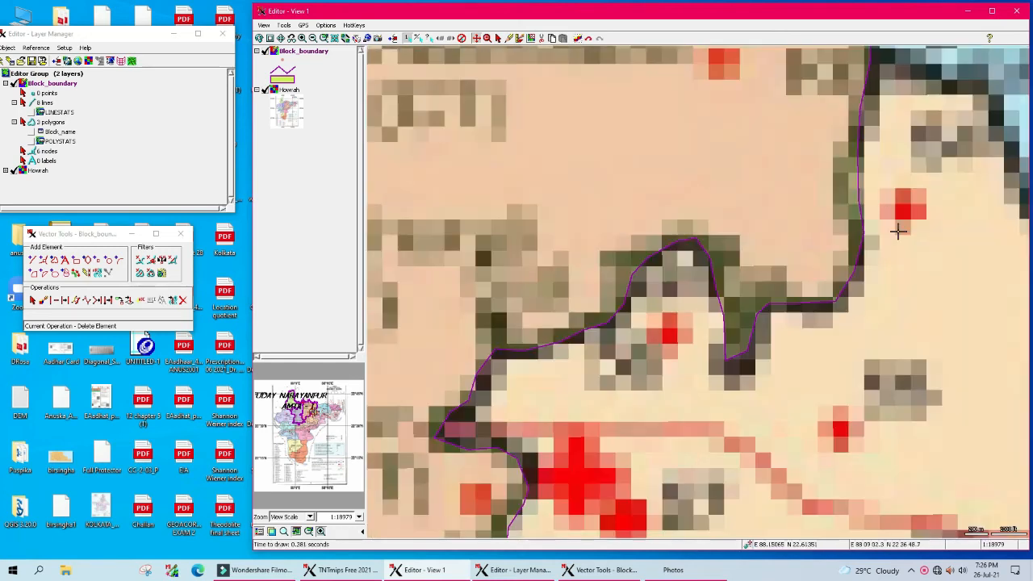
drag(899, 224, 720, 450)
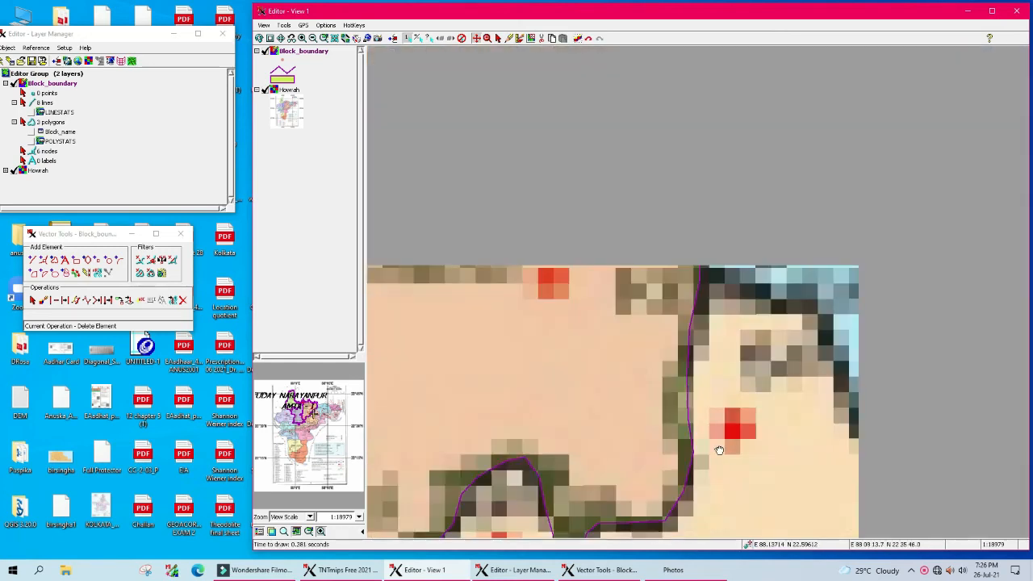
drag(892, 217, 721, 449)
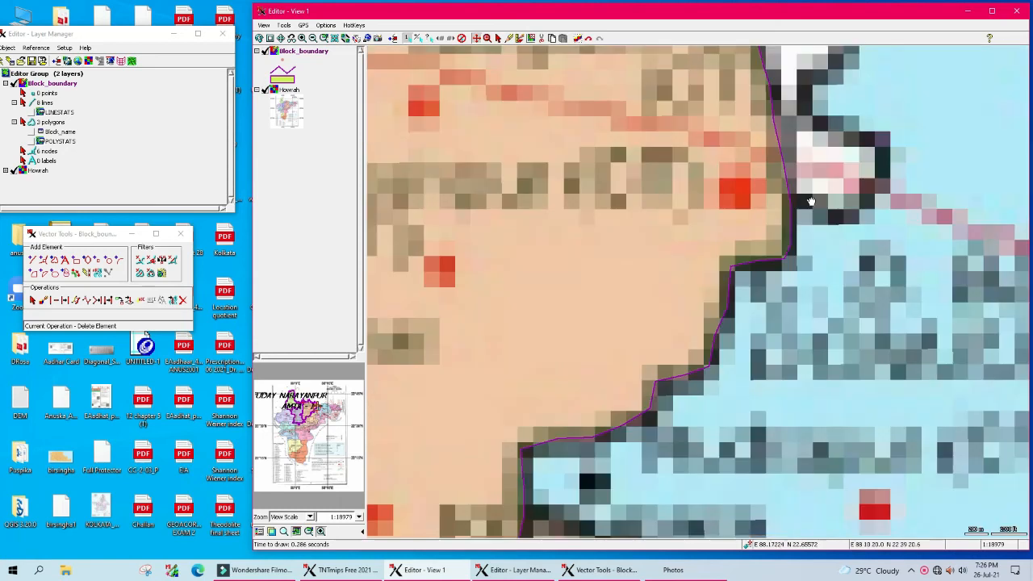
drag(812, 201, 775, 336)
drag(681, 312, 635, 427)
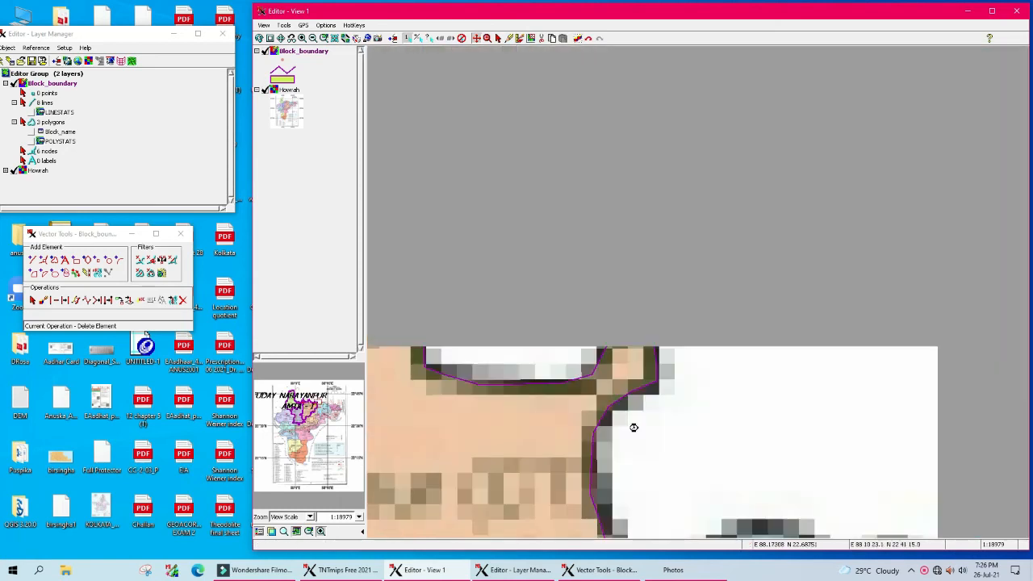
drag(388, 343, 910, 263)
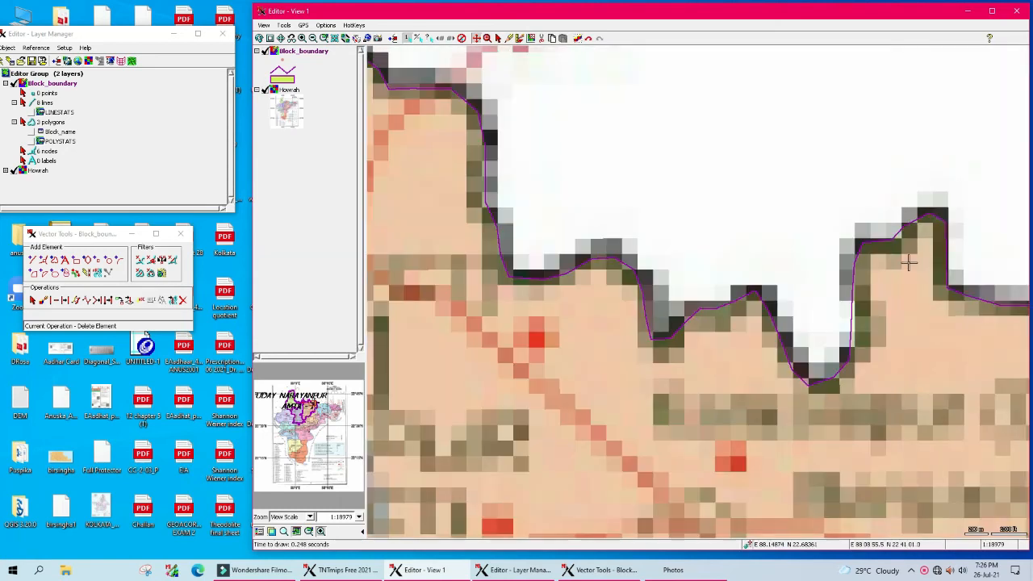
drag(558, 195, 762, 385)
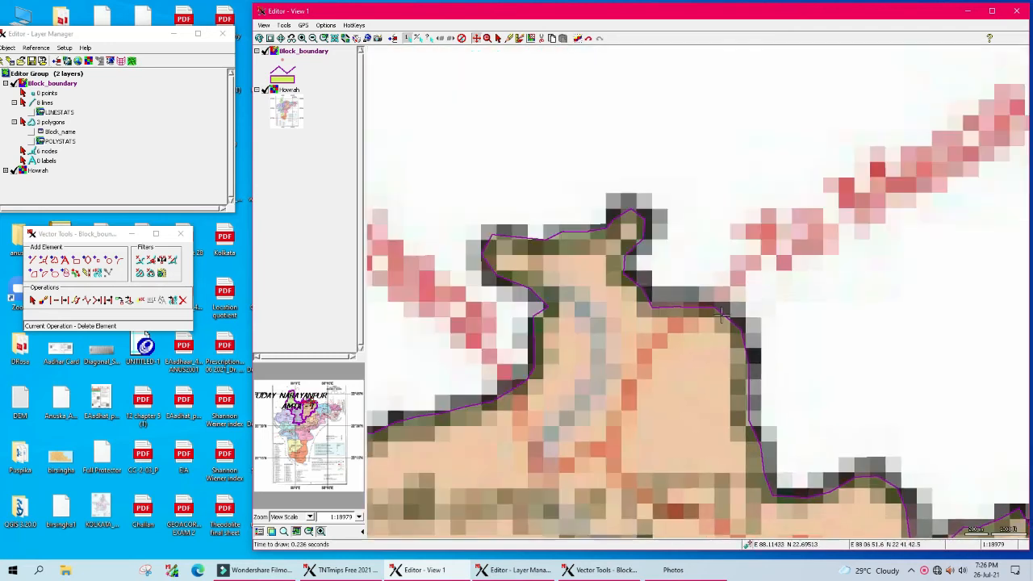
drag(519, 406, 849, 246)
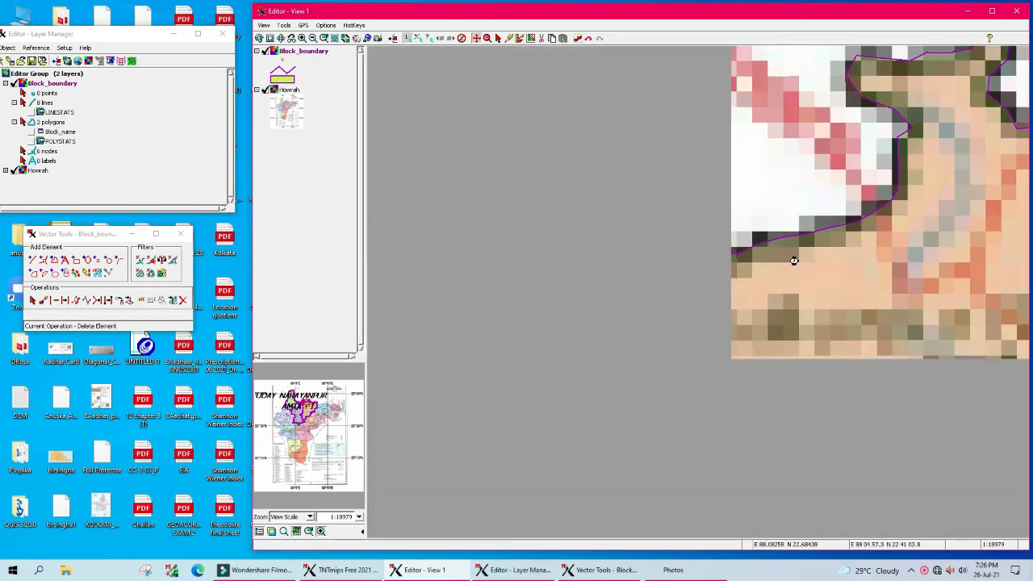
drag(660, 280, 850, 231)
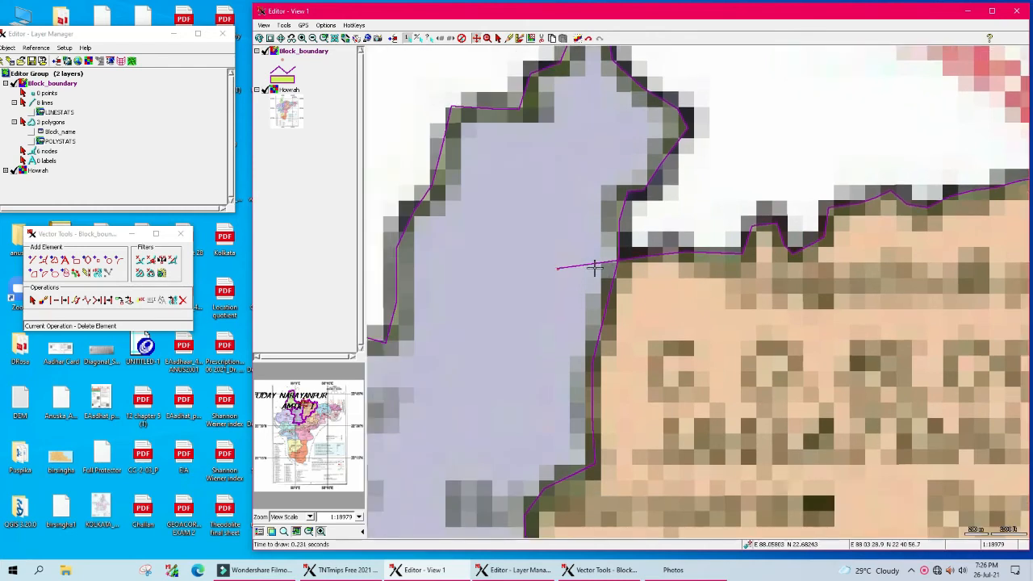
Step: Delete the stray line in the lavender water area and save the Block_boundary layer
click(32, 300)
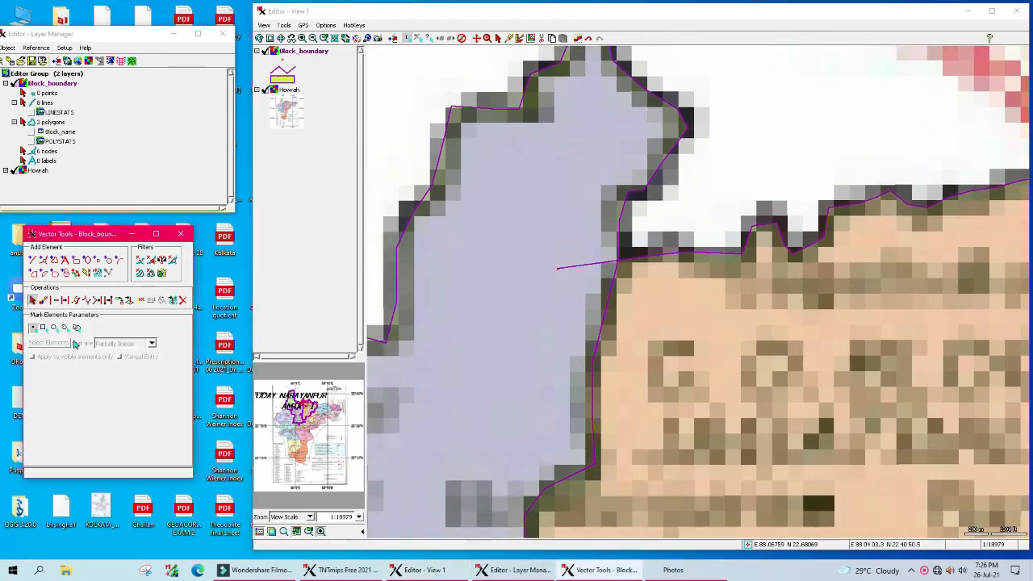
click(563, 267)
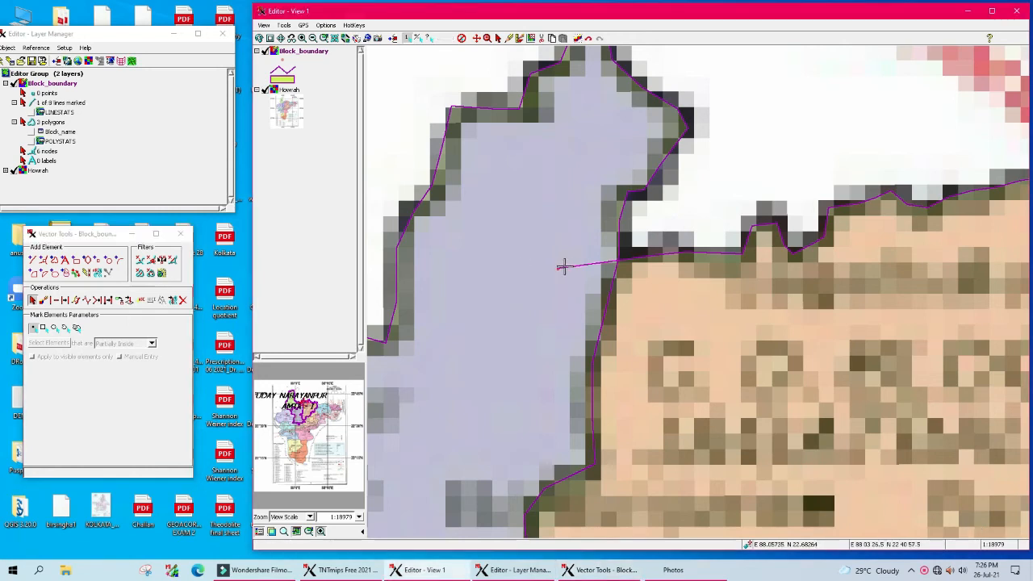
click(183, 301)
click(112, 317)
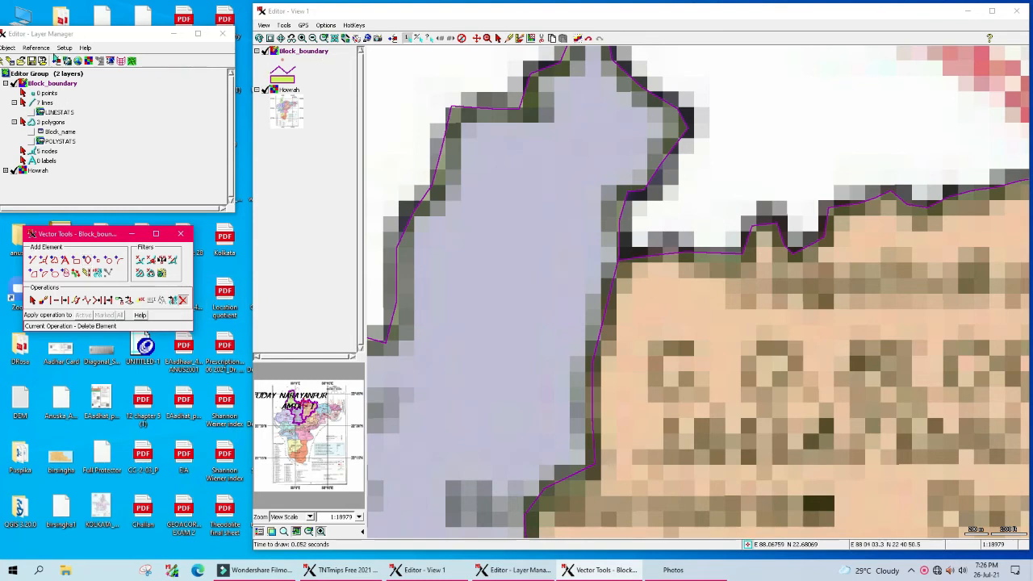
click(31, 61)
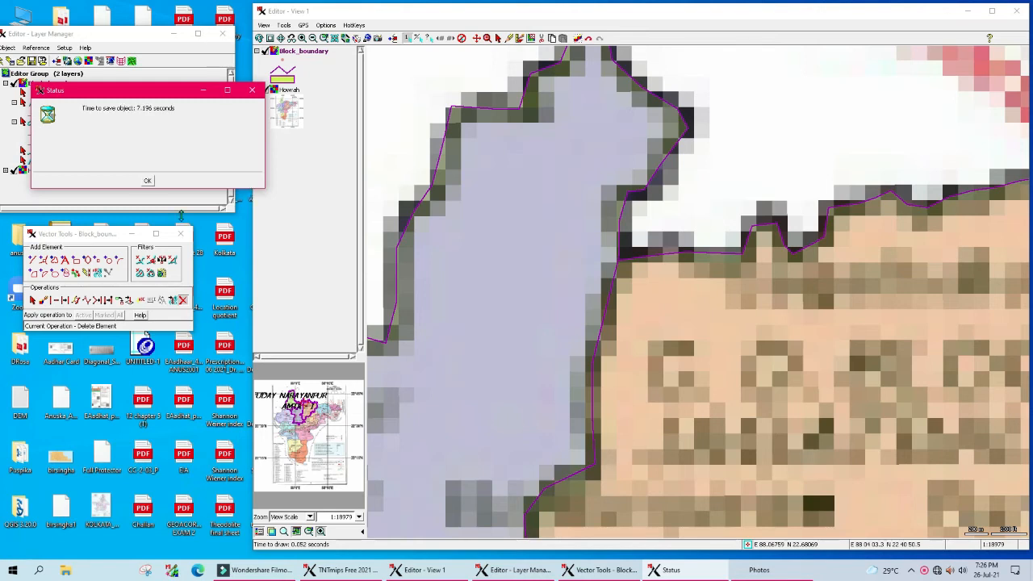
click(147, 180)
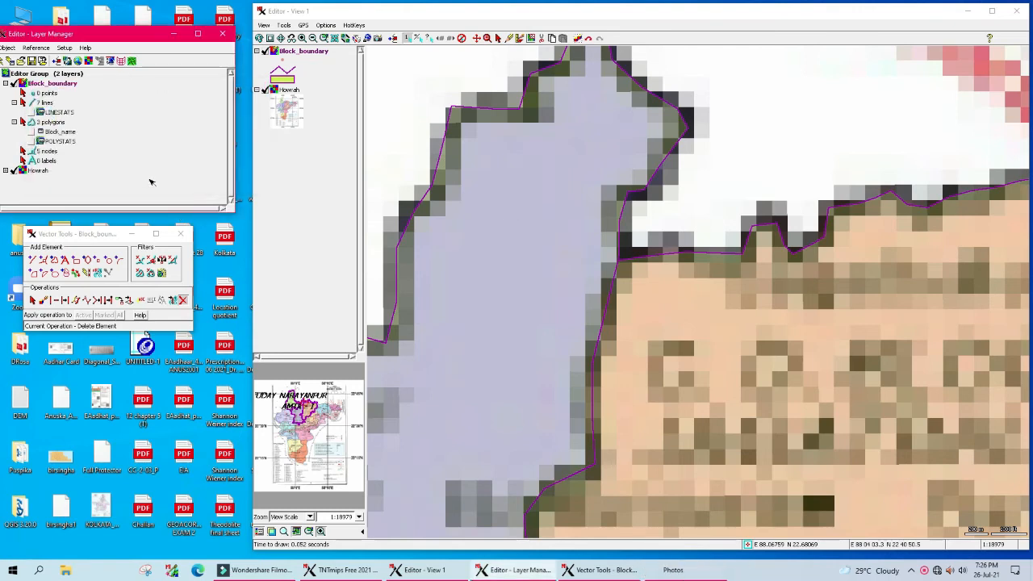
Step: Zoom to the full Haora district extent and hide the Howrah map layer
click(479, 40)
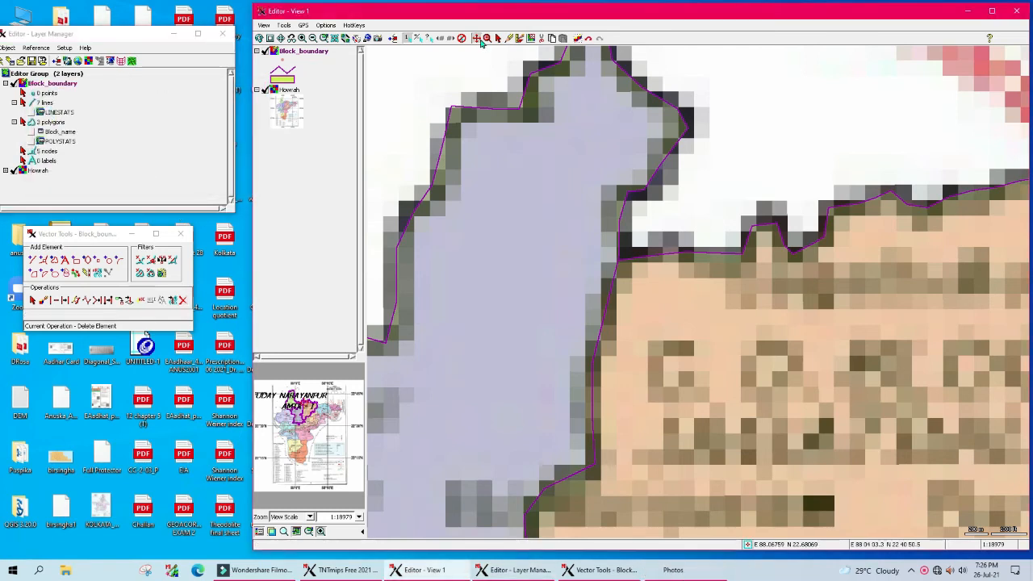
click(281, 38)
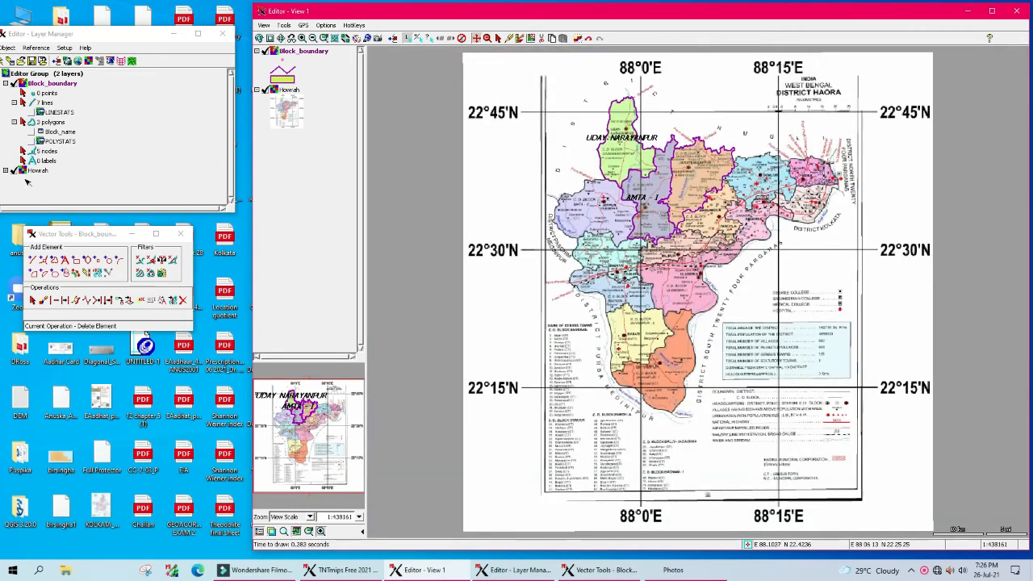
click(17, 172)
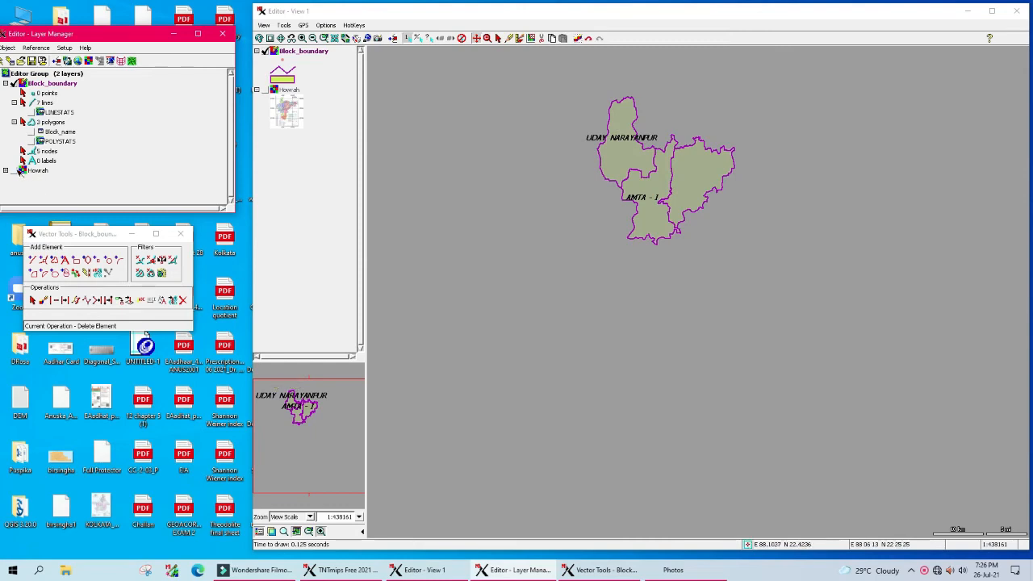
Step: Name record 3 JAGATBALLAVPUR in the Block_name table and open Howrah.jpeg for reference
click(33, 132)
click(217, 251)
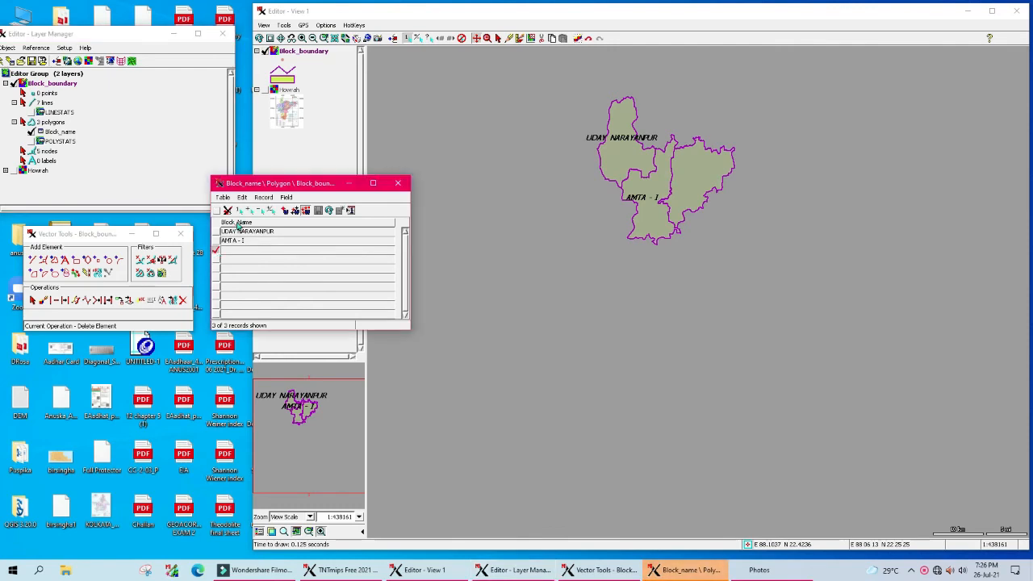
click(239, 211)
click(239, 253)
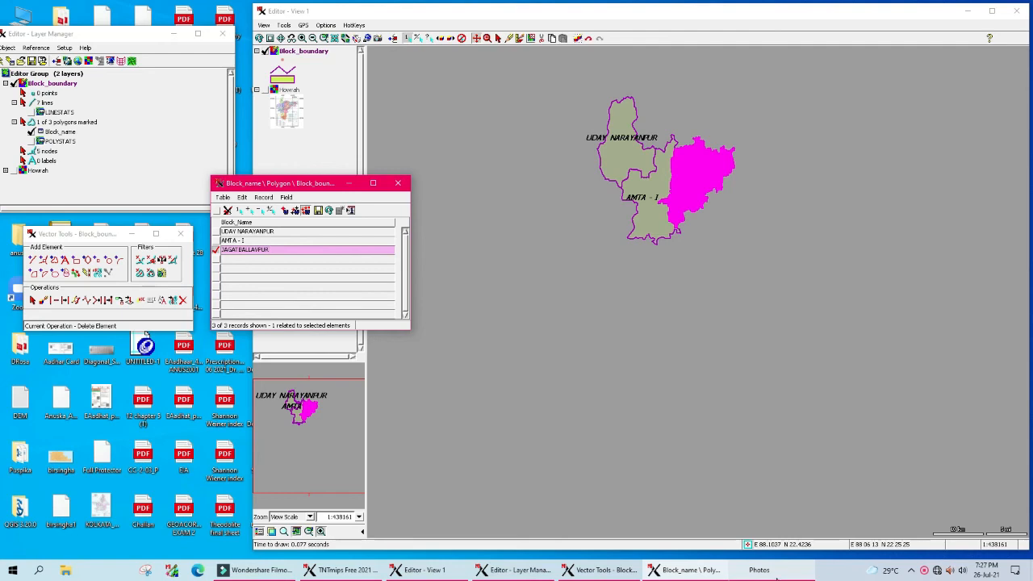
click(773, 572)
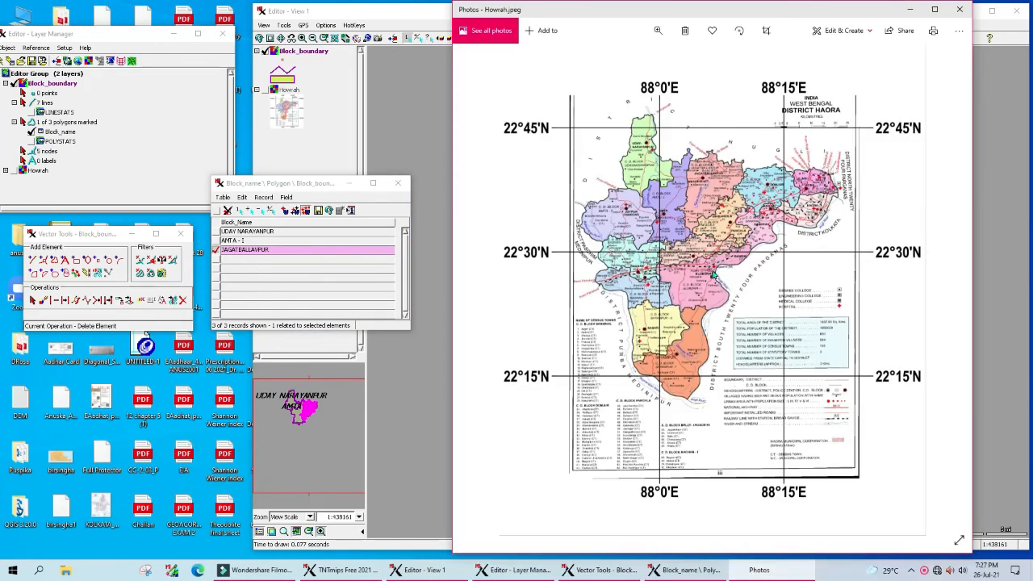
Step: Zoom Howrah.jpeg to 37% over Jagatballavpur to confirm the name, then minimize Photos
click(659, 30)
drag(612, 60, 645, 60)
scroll(646, 202, up, 5)
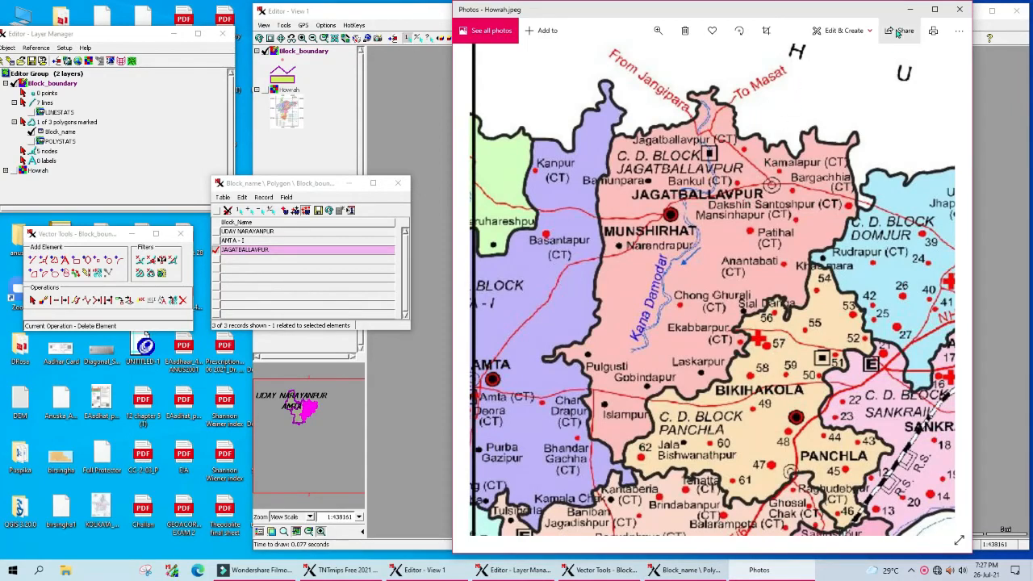
click(910, 9)
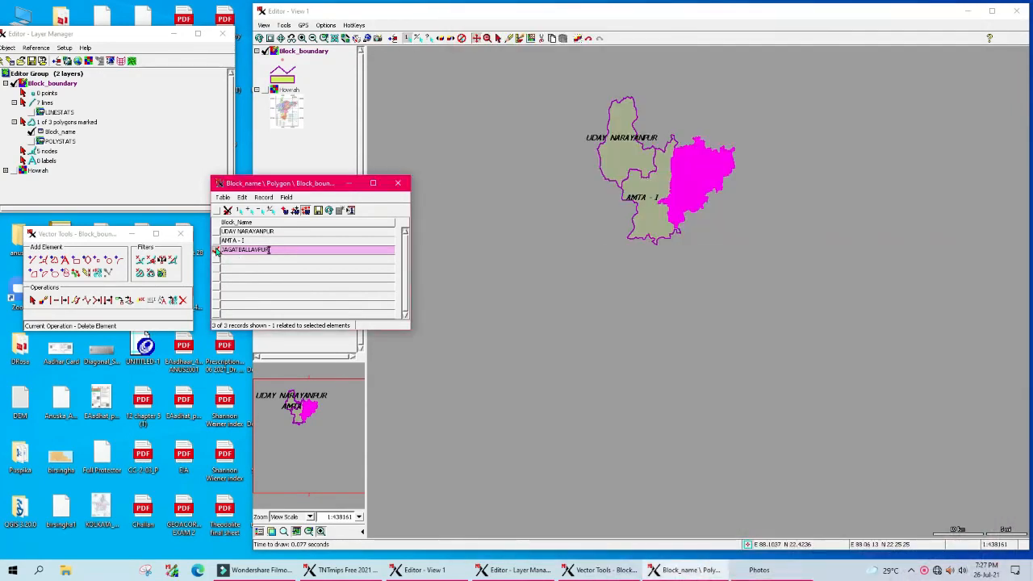
Step: Deselect the JAGATBALLAVPUR polygon, close the Block_name table, and save Block_boundary
click(222, 251)
click(261, 212)
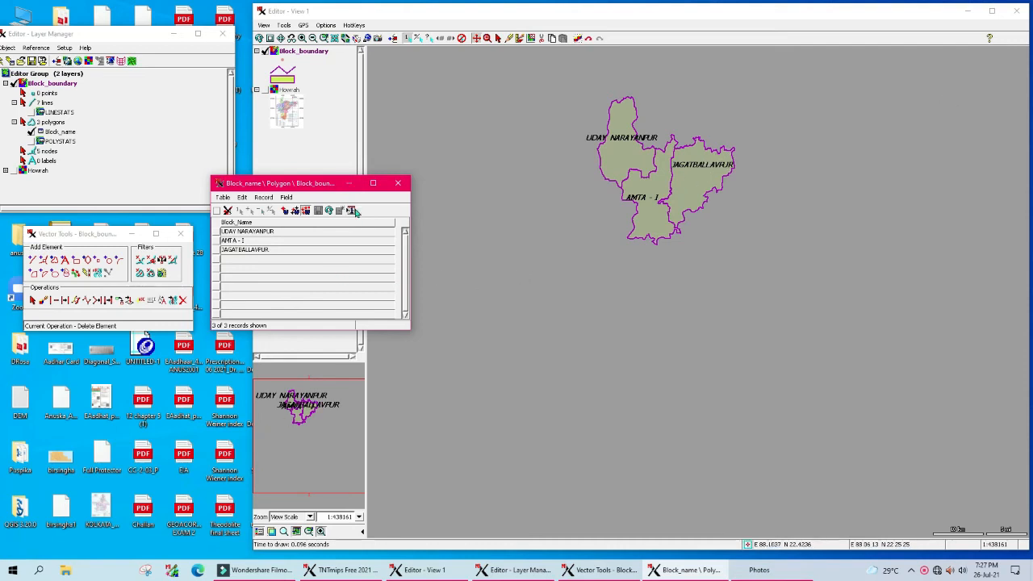
click(399, 184)
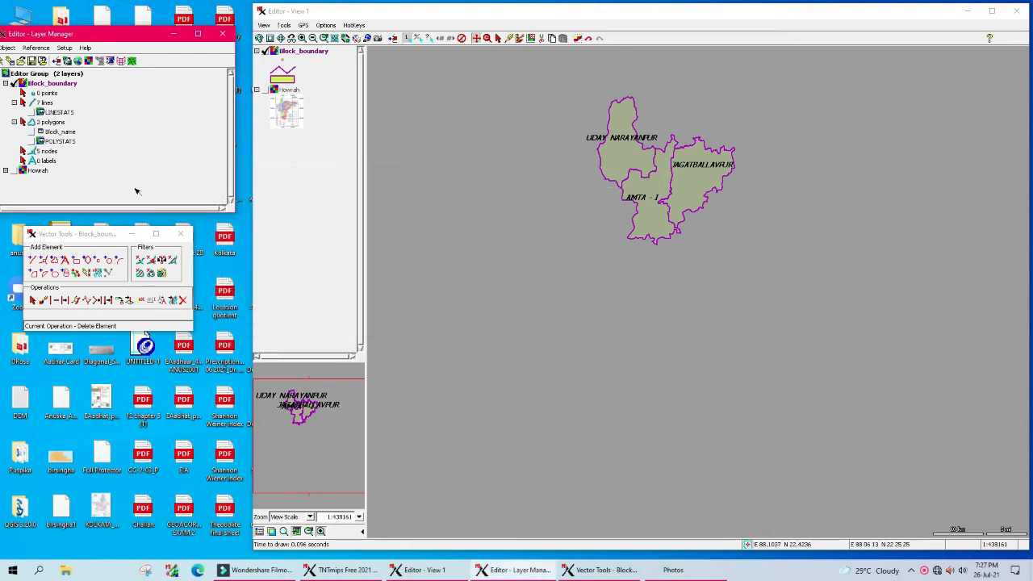
click(31, 63)
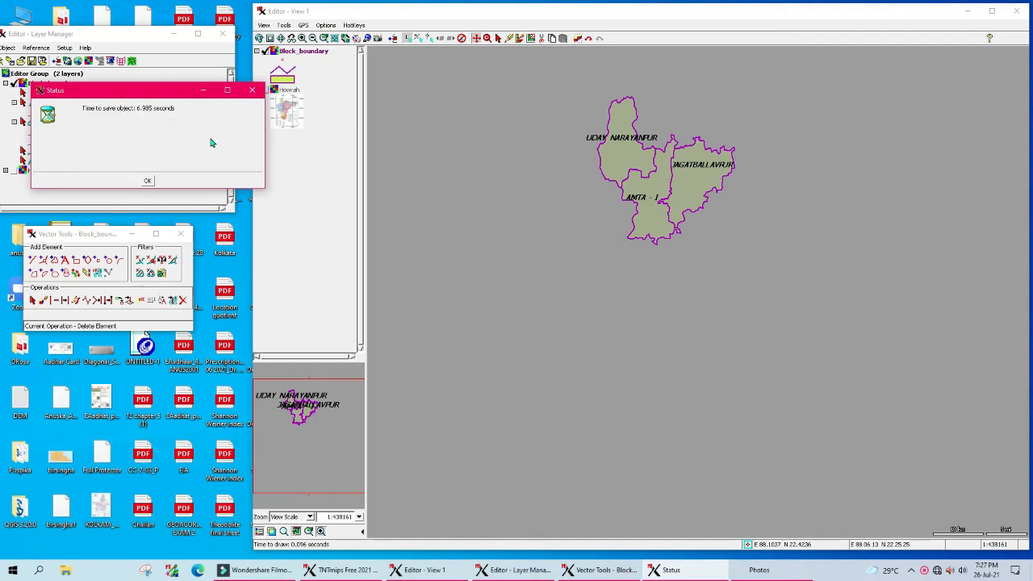
click(147, 181)
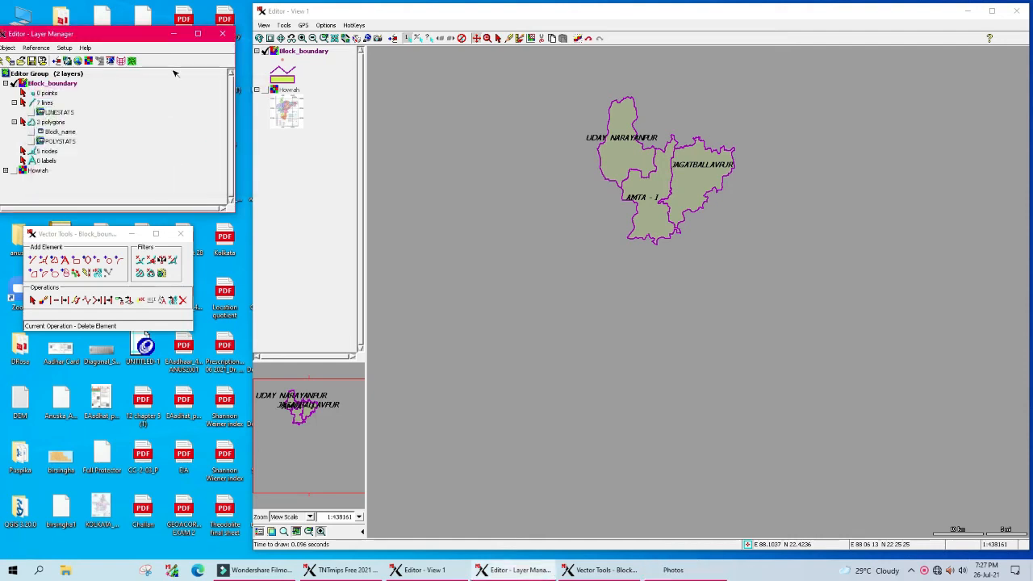
Step: Re-save the layer, close Layer Manager, and start a new session via Main > Edit
drag(119, 36, 164, 45)
click(83, 69)
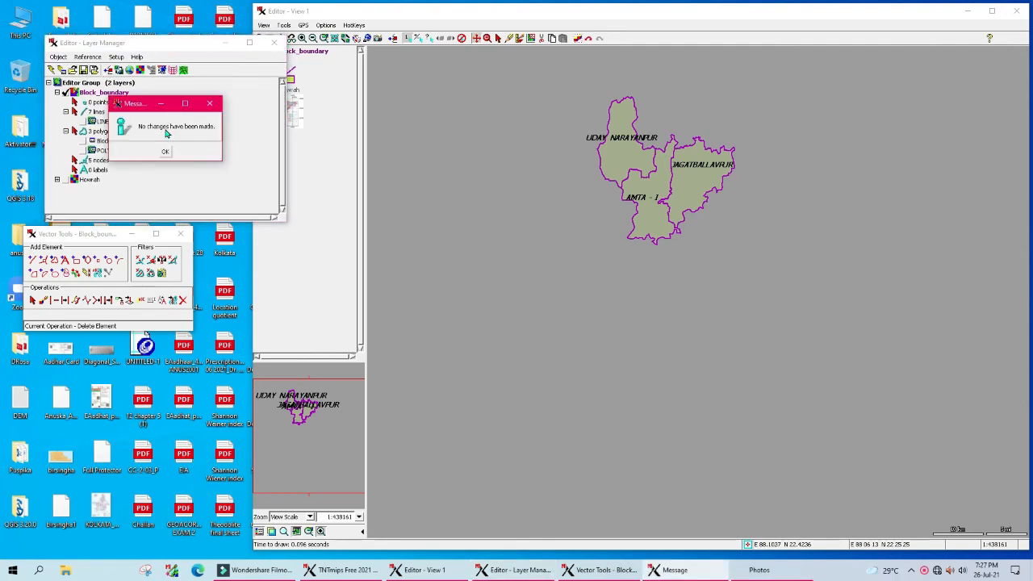
click(165, 151)
click(275, 43)
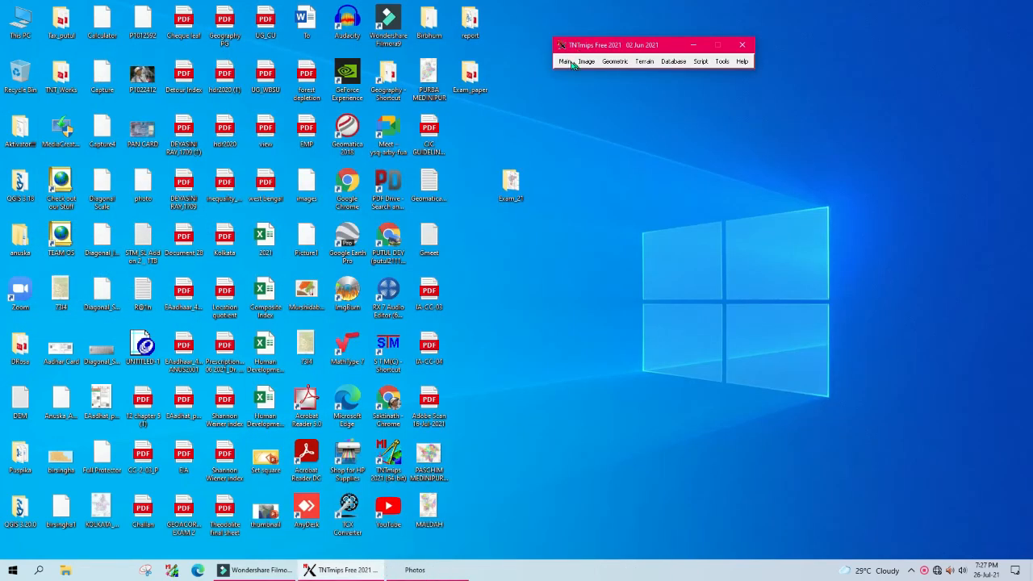
click(565, 62)
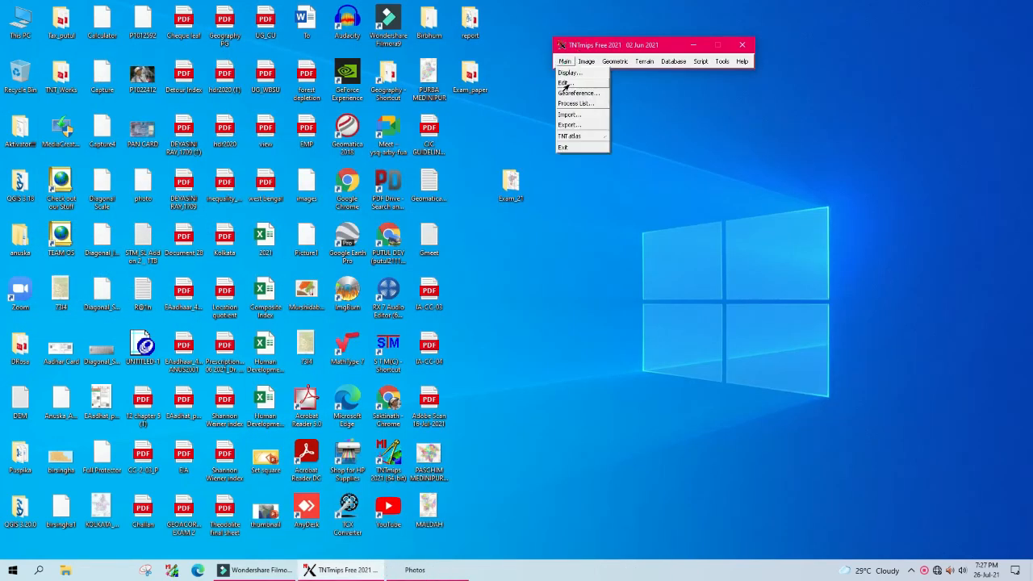
click(565, 83)
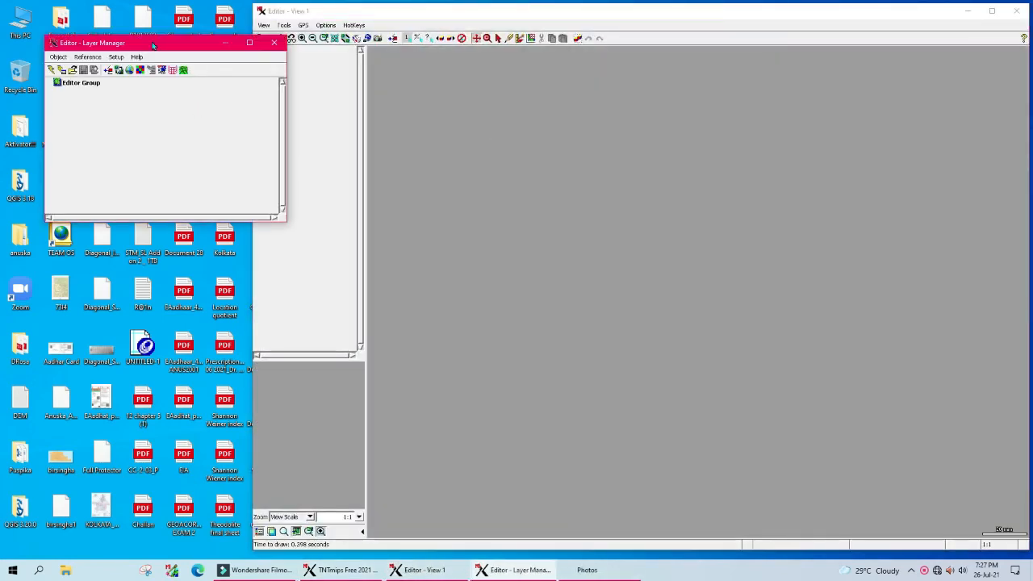
Step: Add the Howrah raster from Desktop > Exam_21 > roll-number folder > Howrah.rvc to the editor
drag(152, 46, 109, 46)
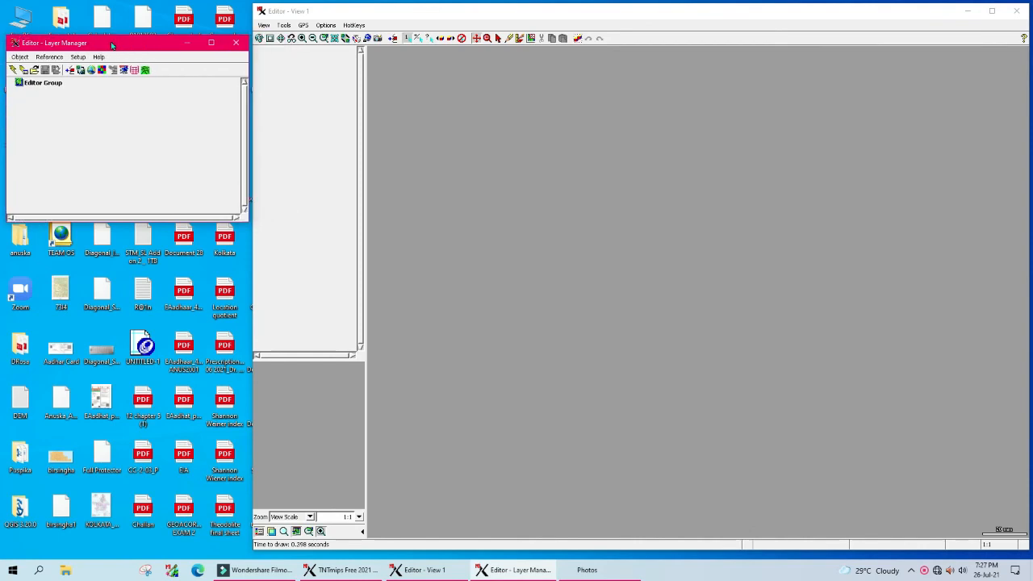
click(29, 71)
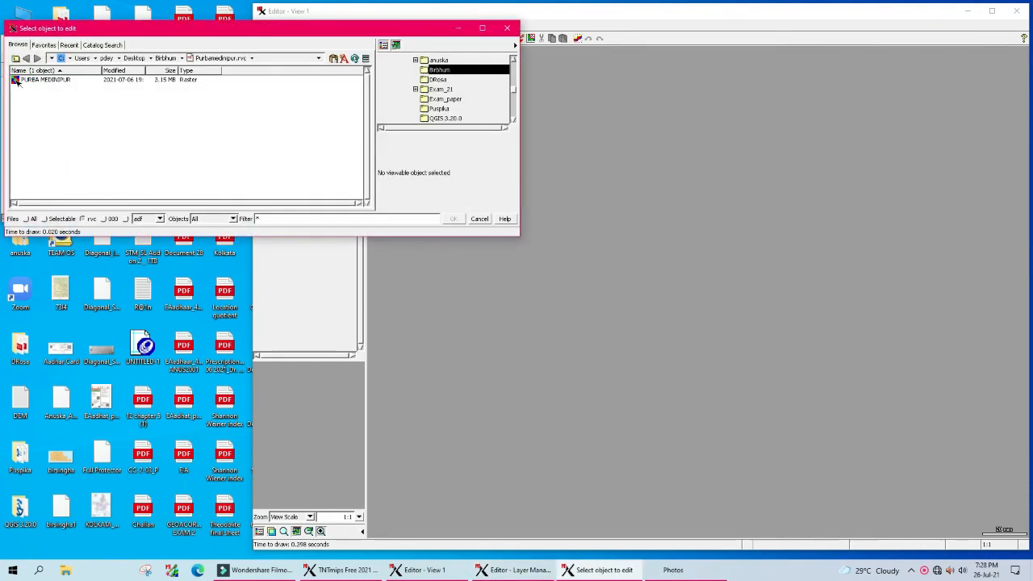
click(133, 59)
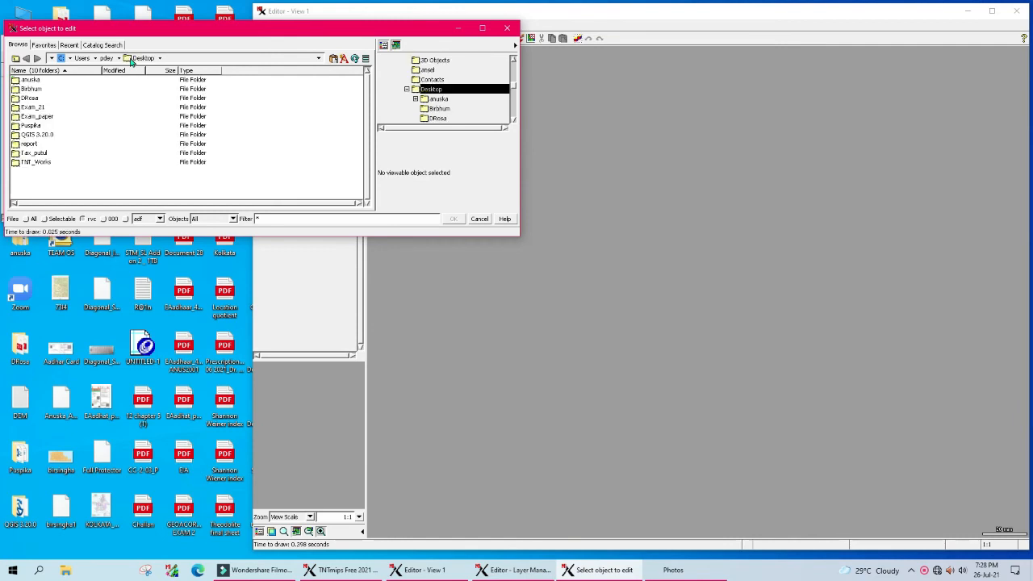
double_click(15, 108)
double_click(16, 82)
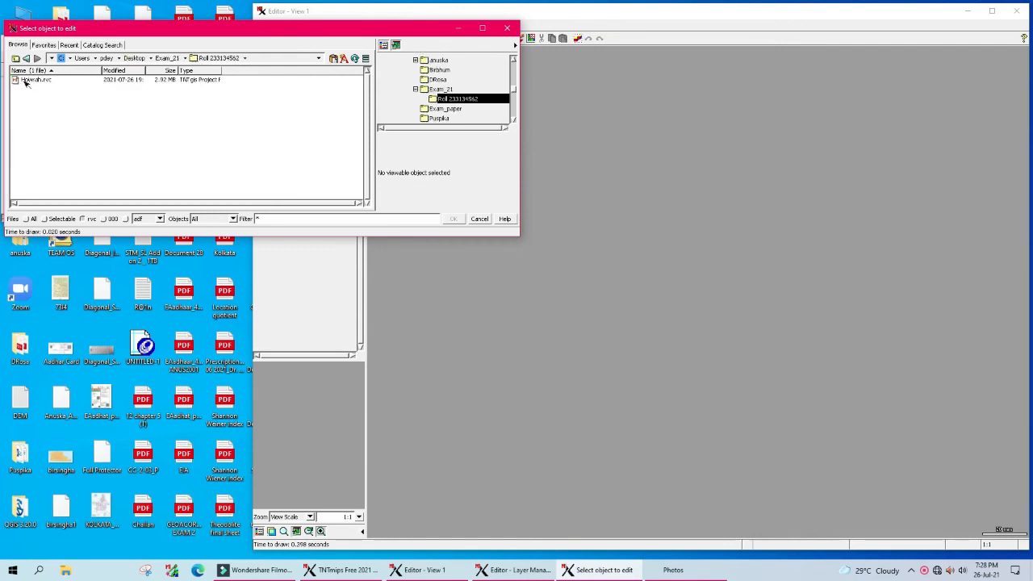
double_click(21, 83)
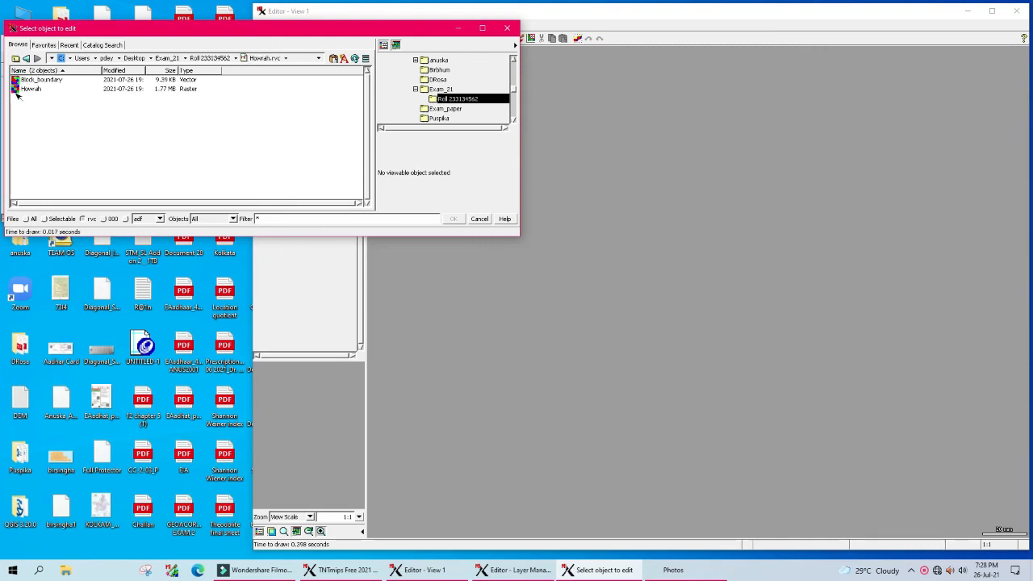
double_click(16, 89)
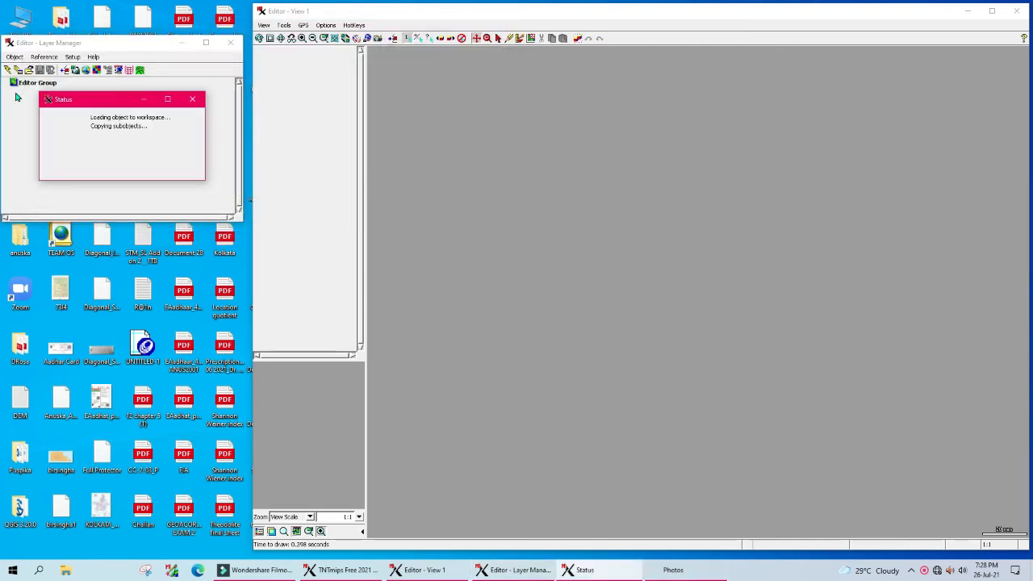
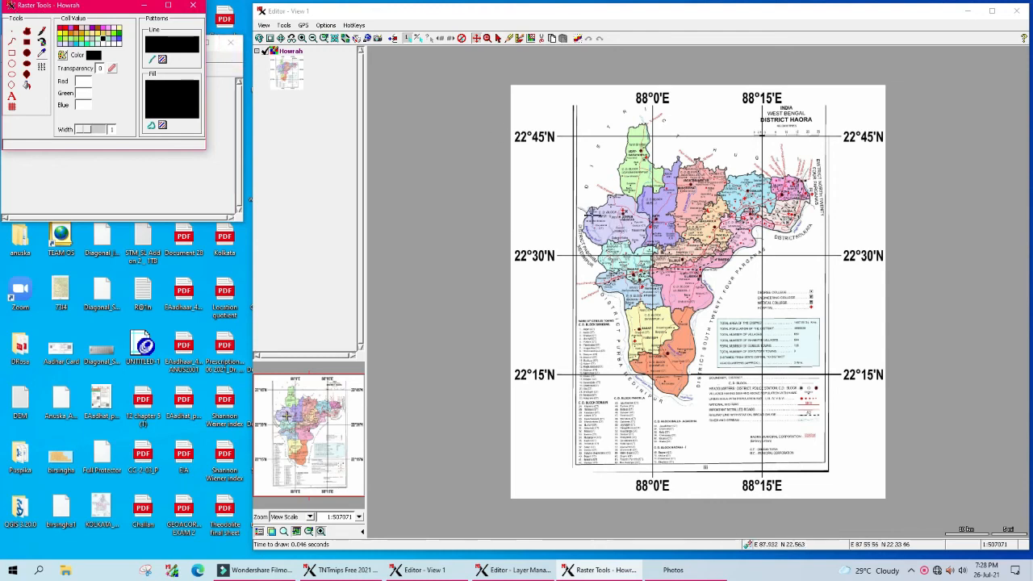
Step: Add the Howrah and Block_boundary layers to the map view
drag(129, 7, 132, 308)
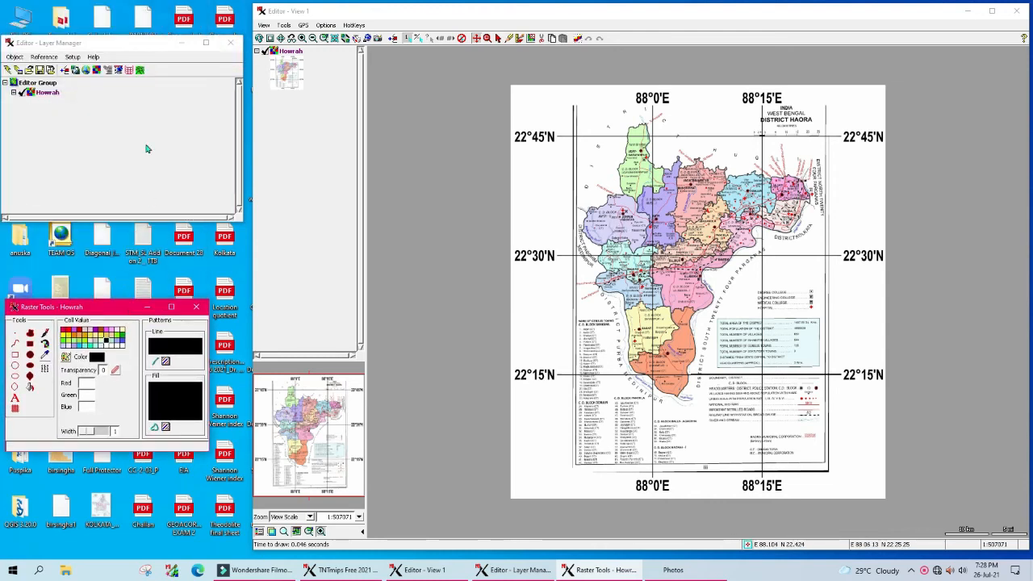
click(32, 95)
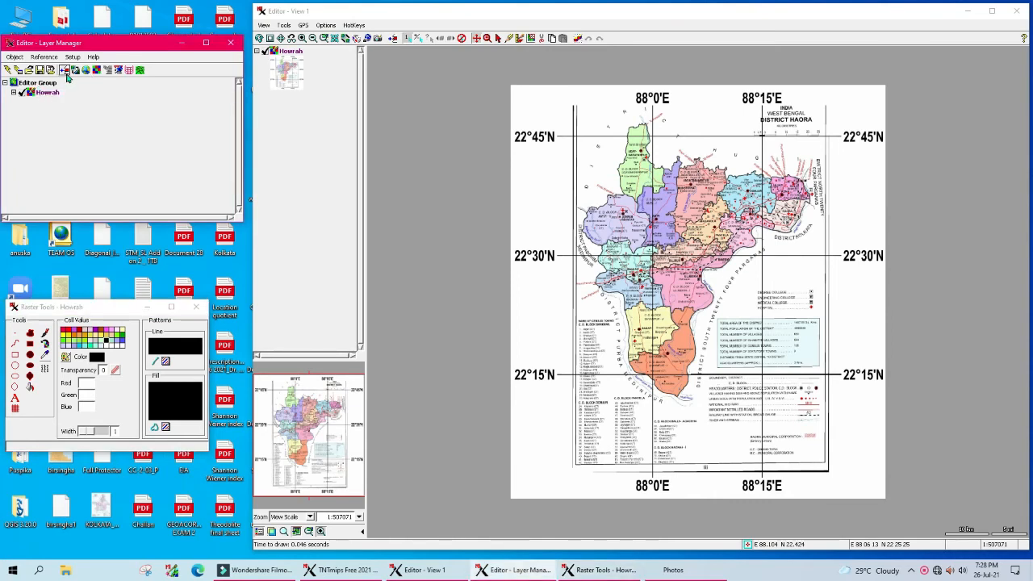
click(65, 71)
double_click(28, 59)
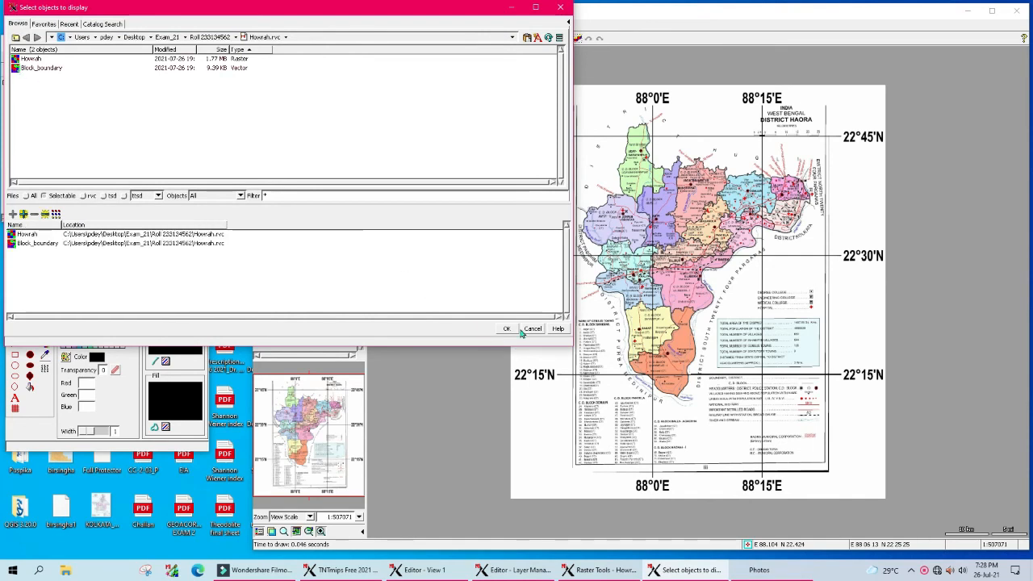
click(506, 328)
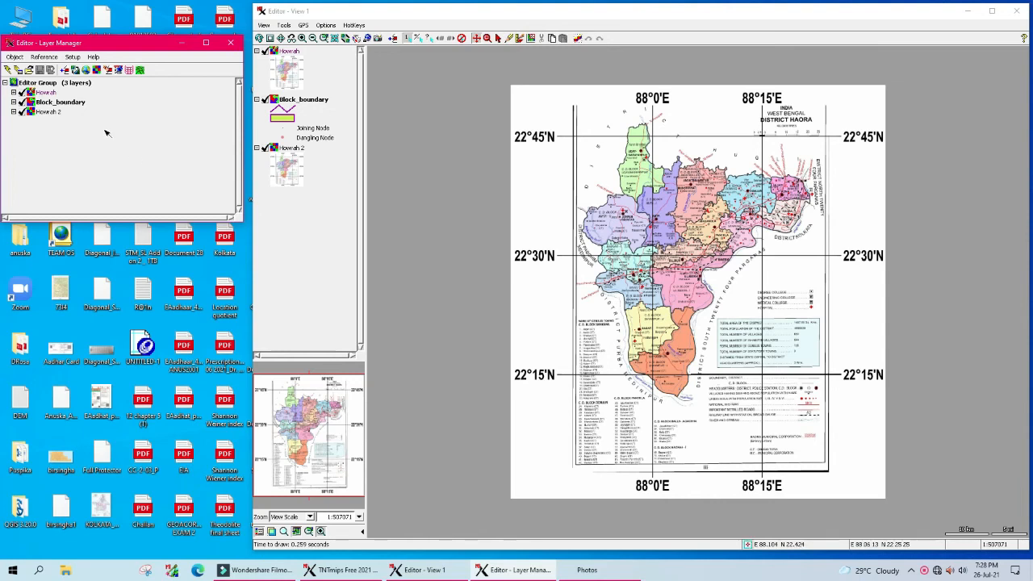
Step: Remove the duplicate Howrah 2 layer and lower Howrah so Block_boundary draws above it
right_click(50, 113)
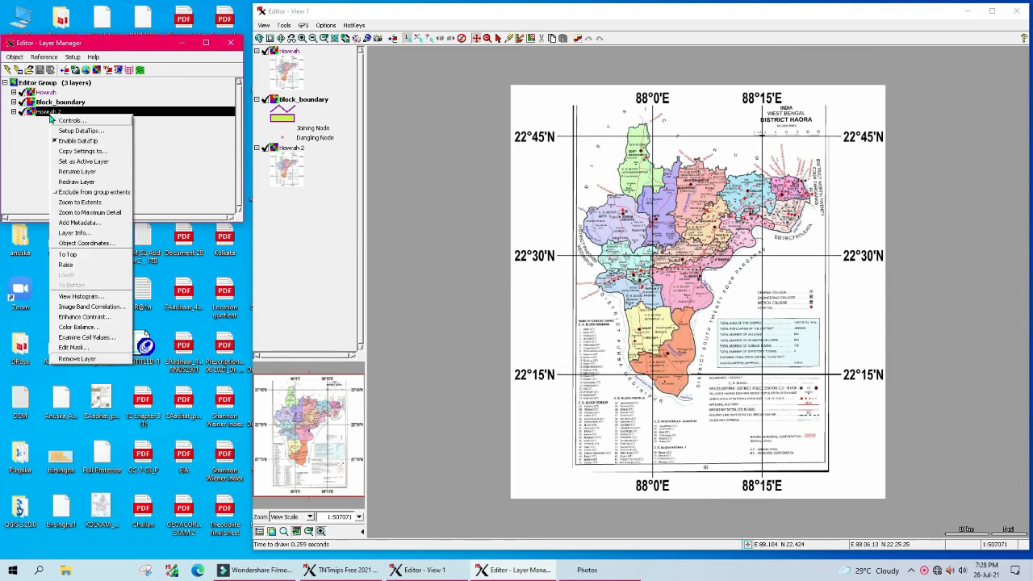
click(77, 359)
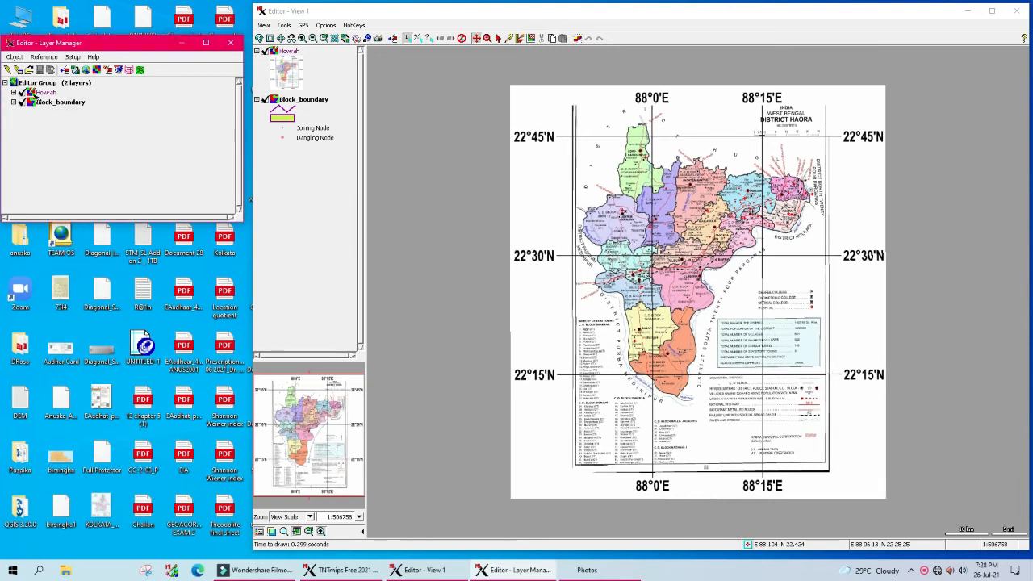
right_click(37, 94)
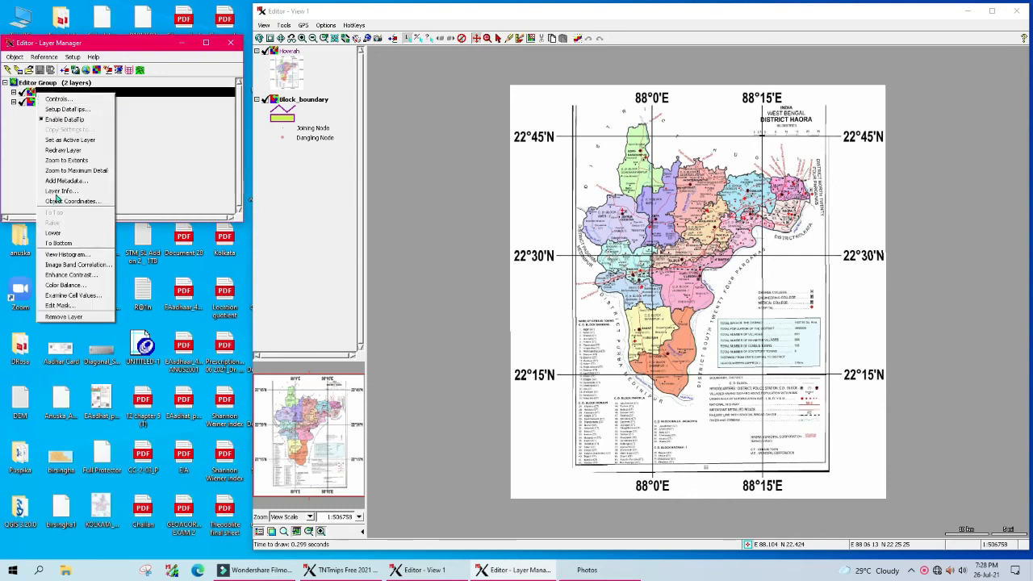
click(58, 243)
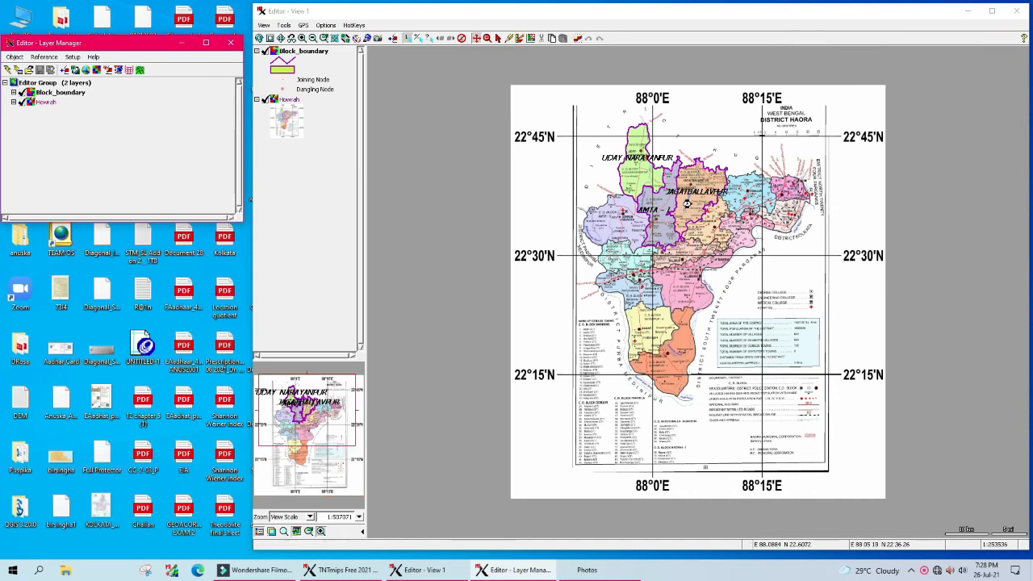
Step: Hide the Howrah map and make Block_boundary the layer being edited
scroll(686, 204, up, 2)
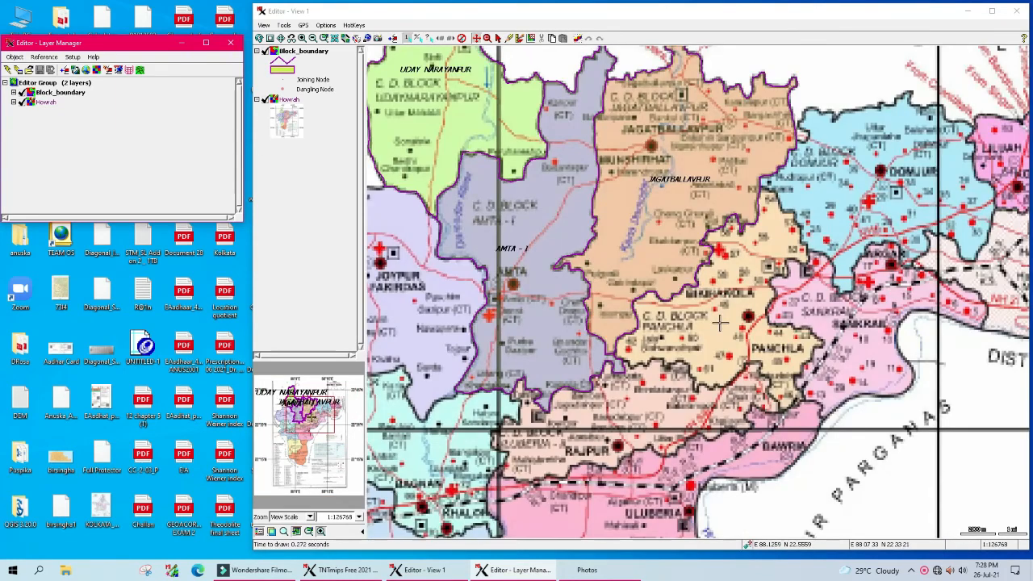
scroll(721, 323, down, 1)
click(24, 102)
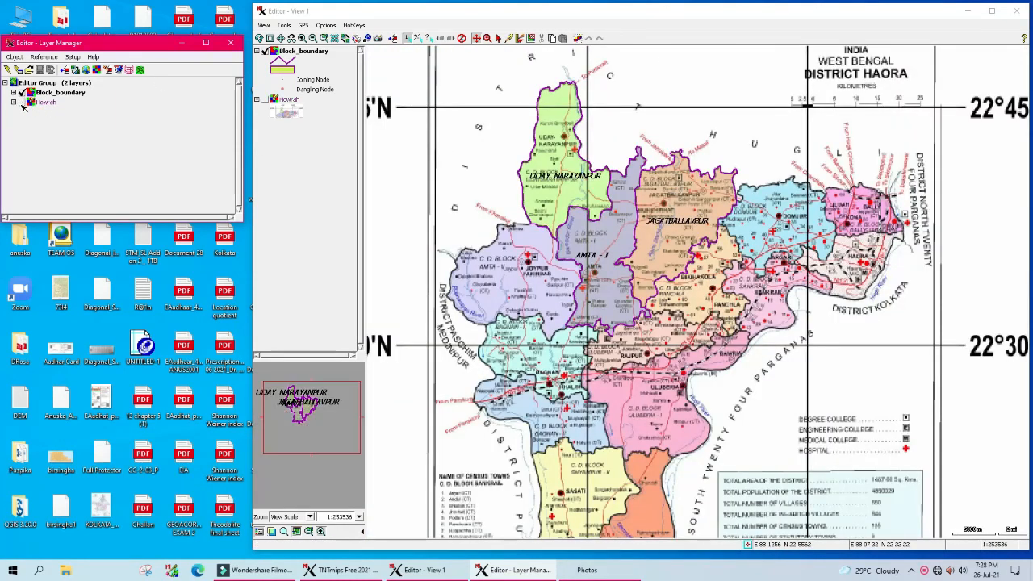
scroll(575, 180, up, 1)
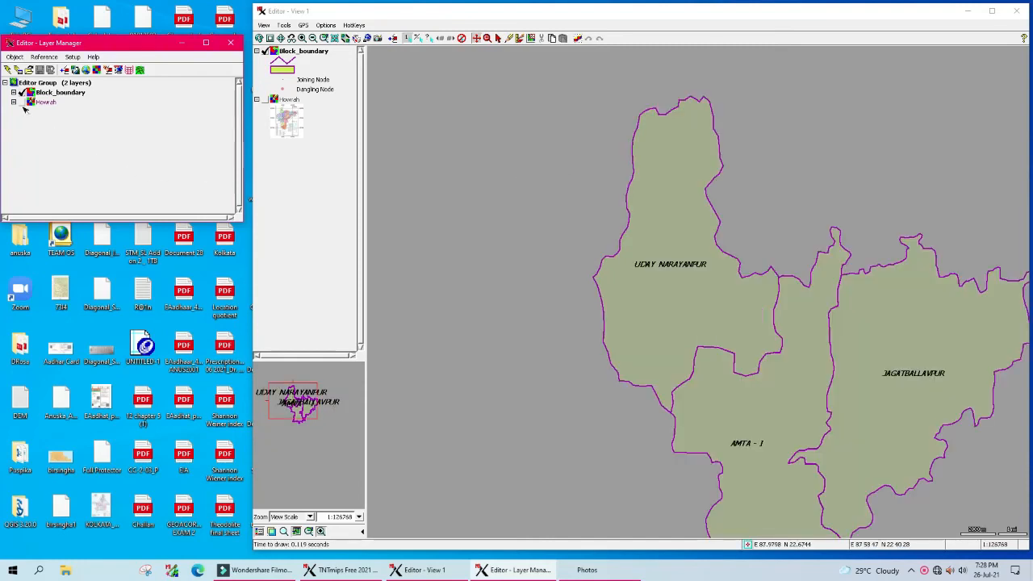
click(107, 71)
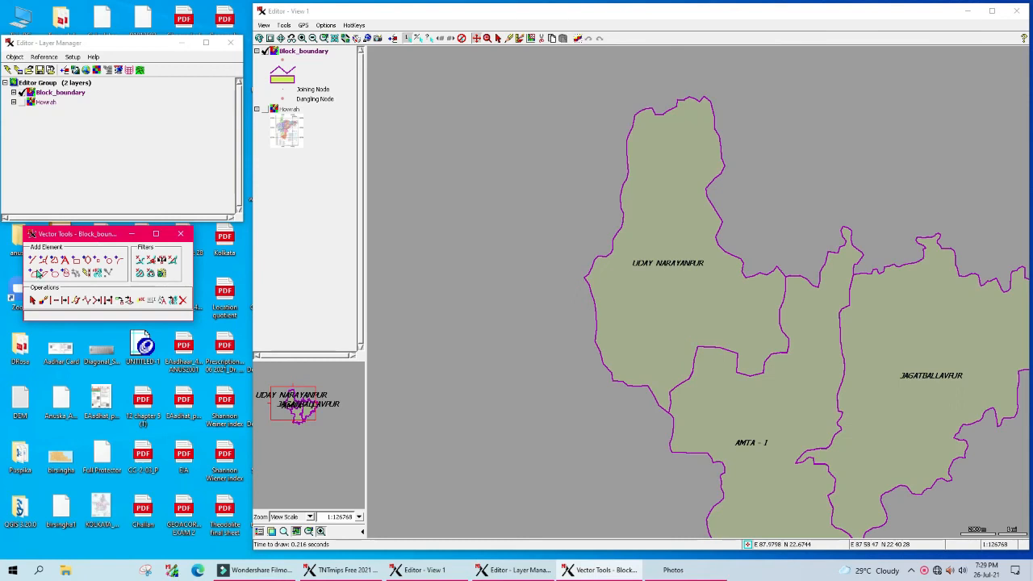
Step: Show the Howrah map again, pan to the Amta-II block, and open Howrah.jpeg in Photos
click(477, 39)
drag(773, 352, 662, 189)
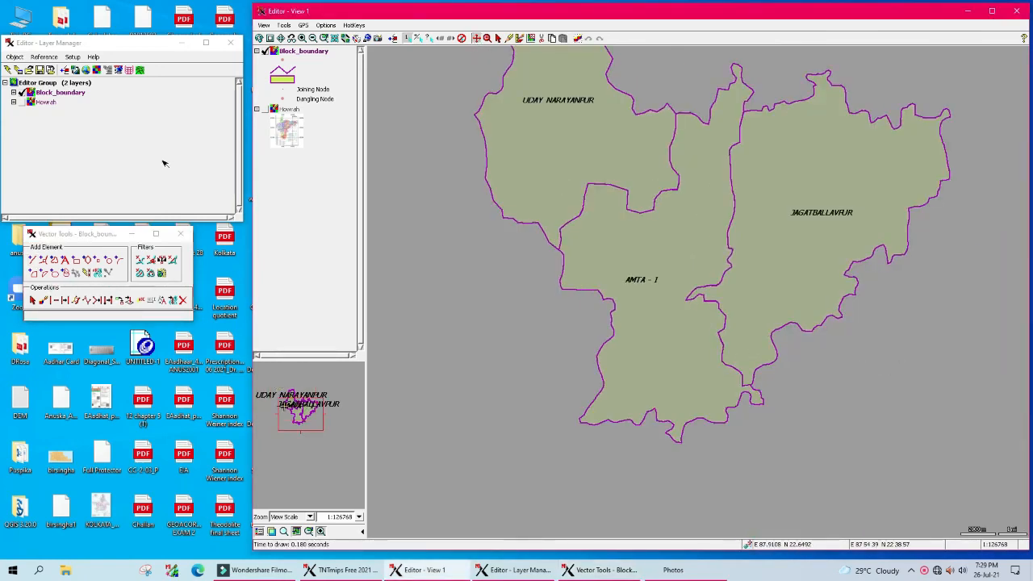
click(23, 103)
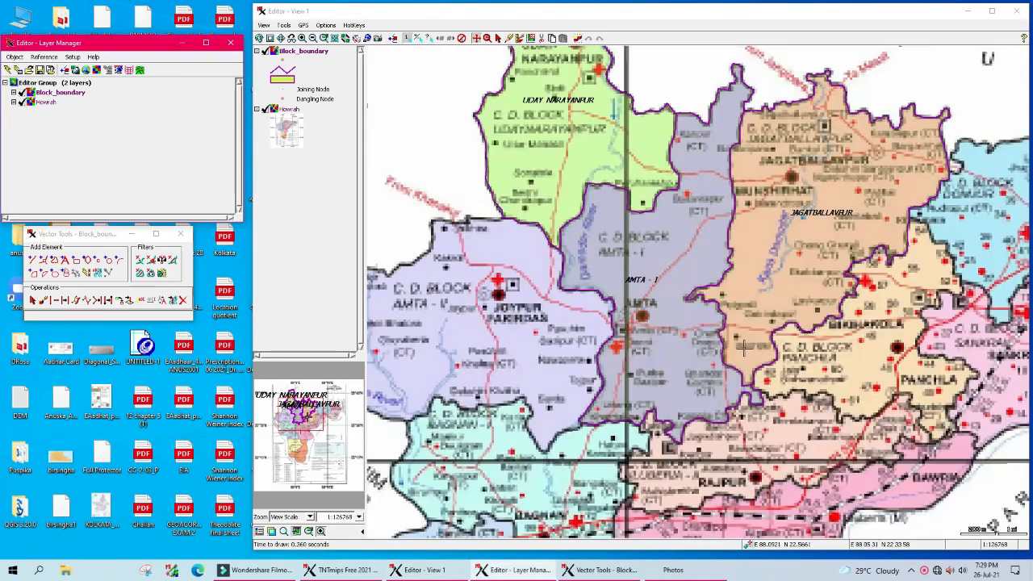
drag(703, 349, 817, 284)
drag(698, 352, 736, 313)
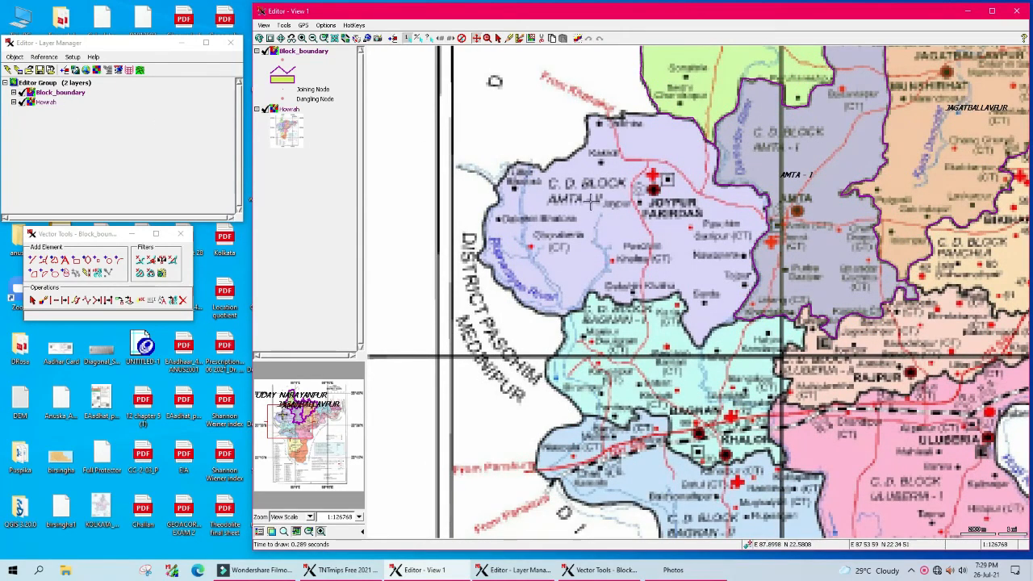
click(673, 570)
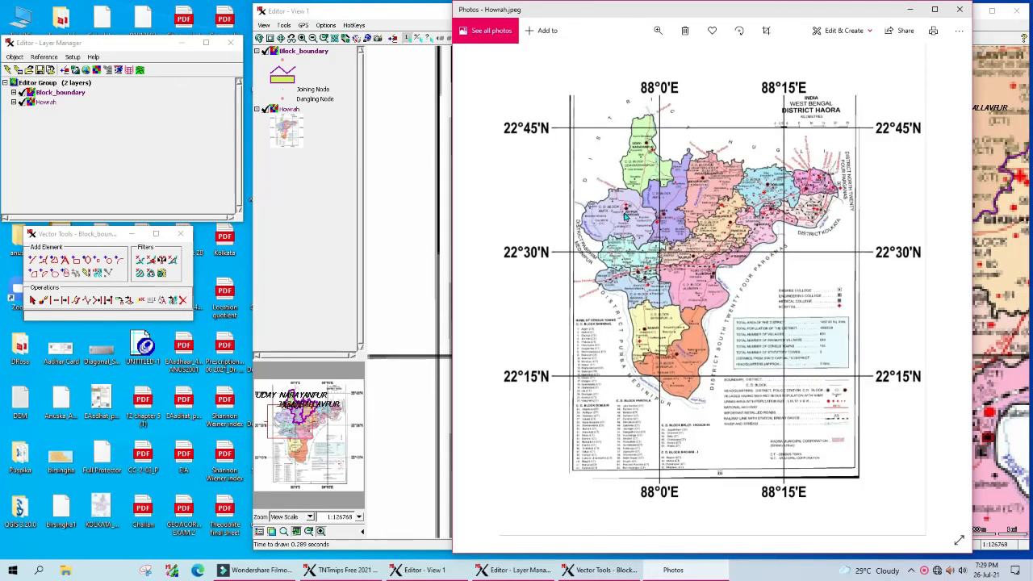
Step: Zoom Howrah.jpeg onto the Amta-II and Udaynarayanpur blocks, then minimise Photos
click(657, 30)
drag(610, 61, 627, 61)
drag(596, 187, 715, 311)
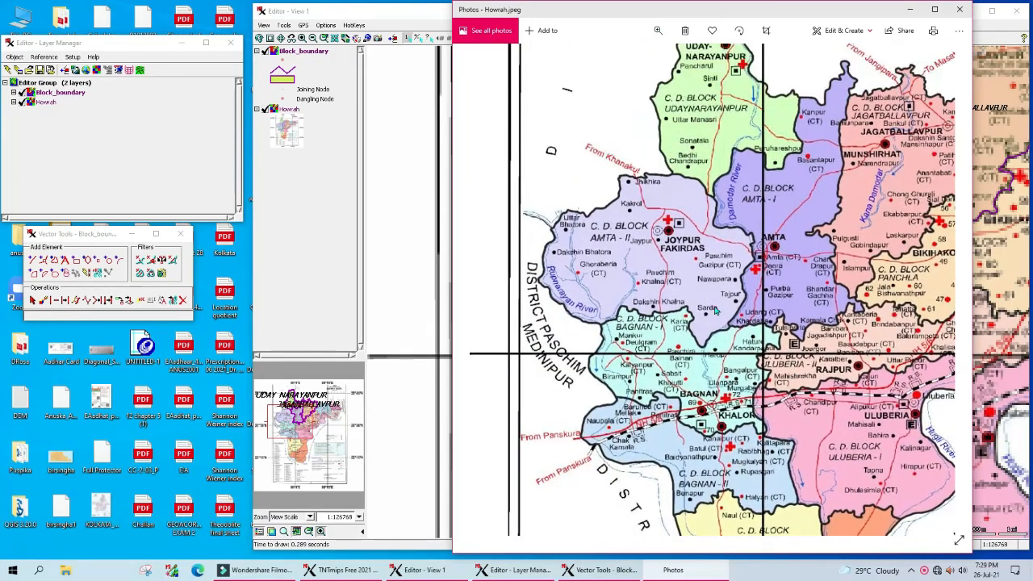
drag(715, 136, 669, 242)
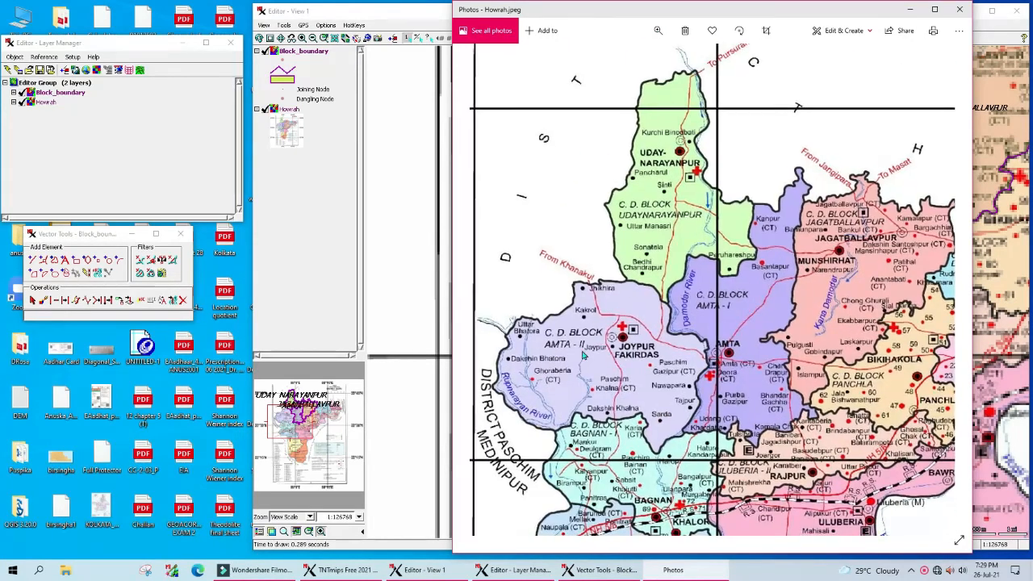
click(915, 10)
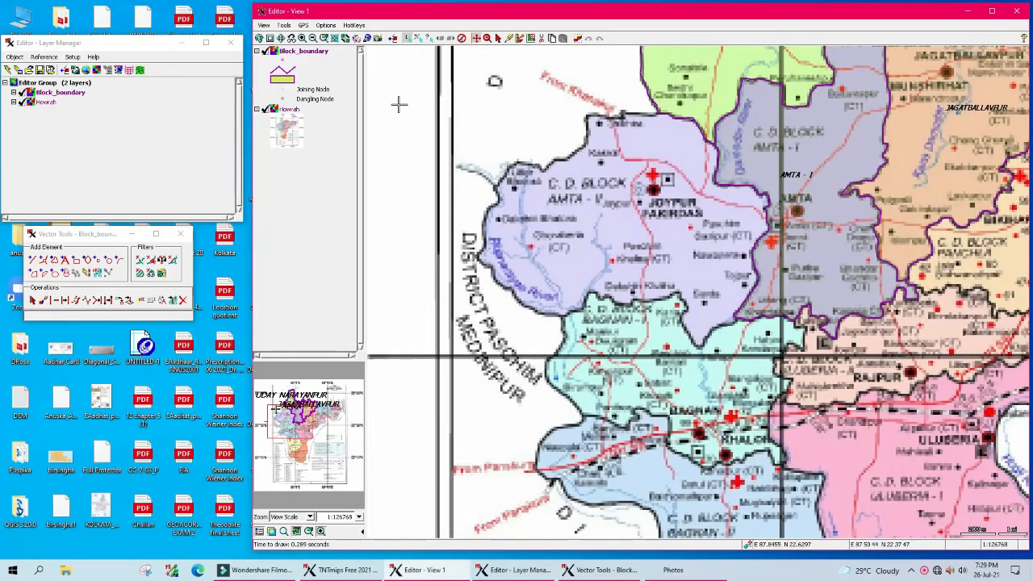
Step: Start a new line at the Amta-I border and trace vertices along the Amta-II boundary
click(33, 260)
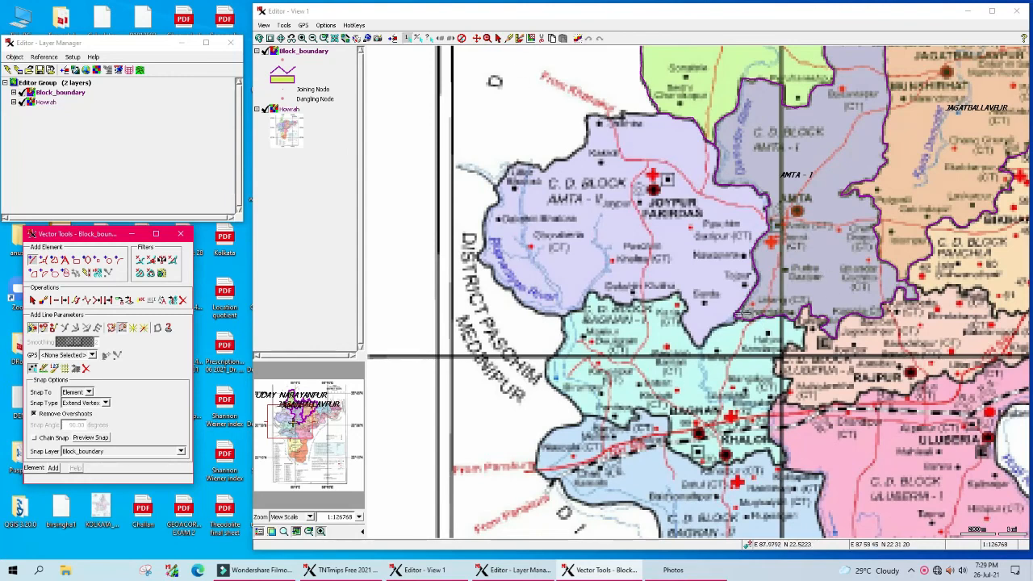
click(743, 313)
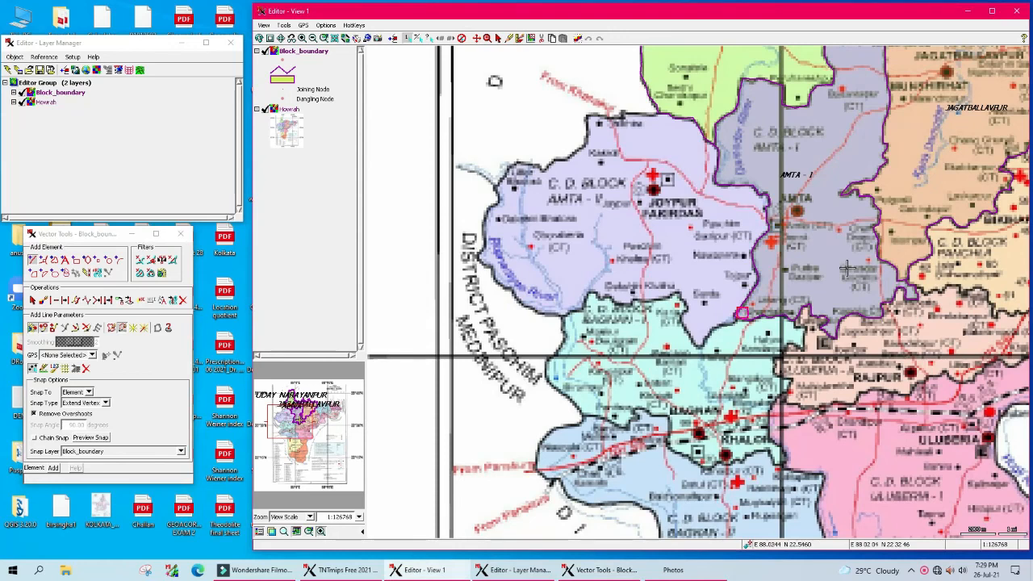
scroll(615, 331, up, 1)
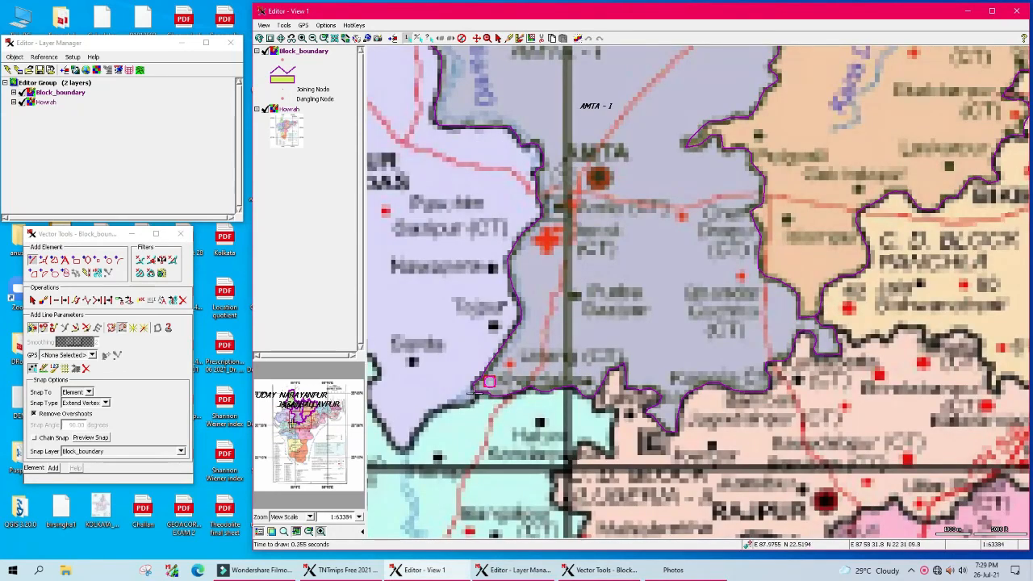
click(463, 407)
click(449, 408)
click(439, 410)
click(434, 415)
click(426, 423)
mouse_move(426, 422)
mouse_down()
mouse_move(405, 450)
mouse_move(373, 411)
mouse_up()
scroll(373, 411, down, 1)
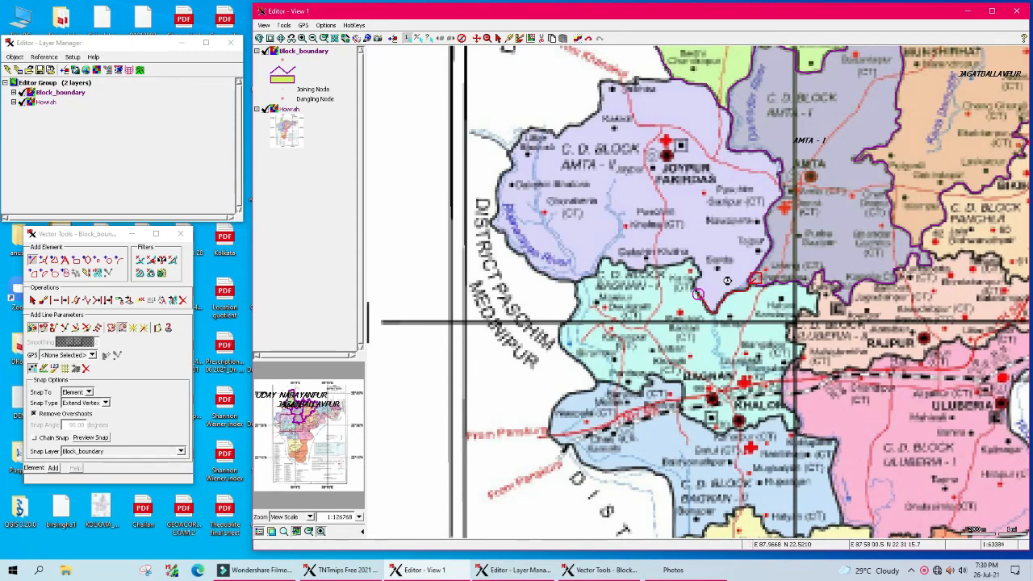
scroll(732, 280, up, 1)
Step: Extend the line west and up along the district border and the block's northern edge
mouse_move(623, 306)
mouse_down()
mouse_move(632, 280)
mouse_move(612, 247)
mouse_move(499, 266)
mouse_move(439, 245)
mouse_move(420, 282)
mouse_move(386, 295)
mouse_up()
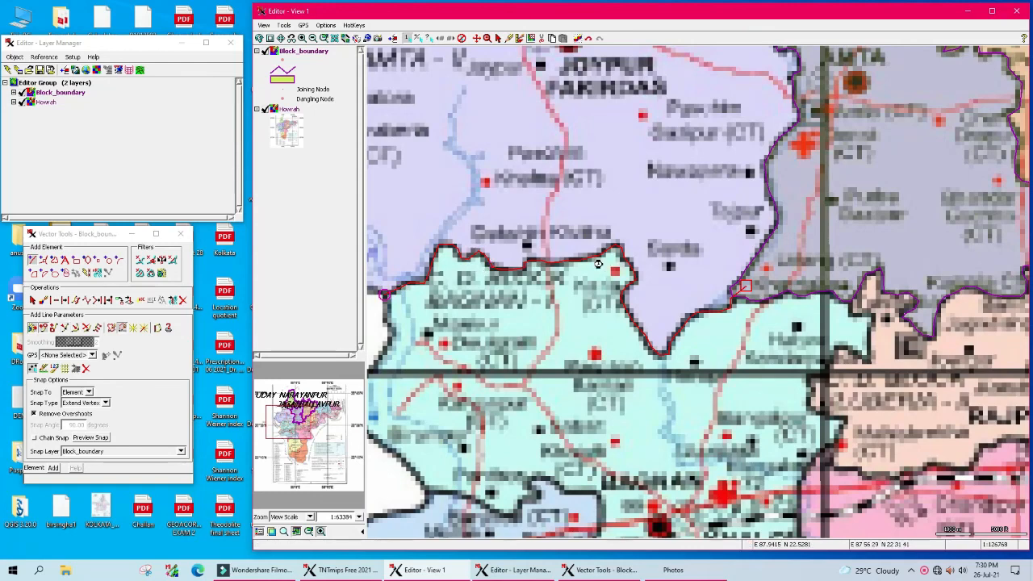
scroll(598, 264, down, 1)
scroll(543, 288, up, 1)
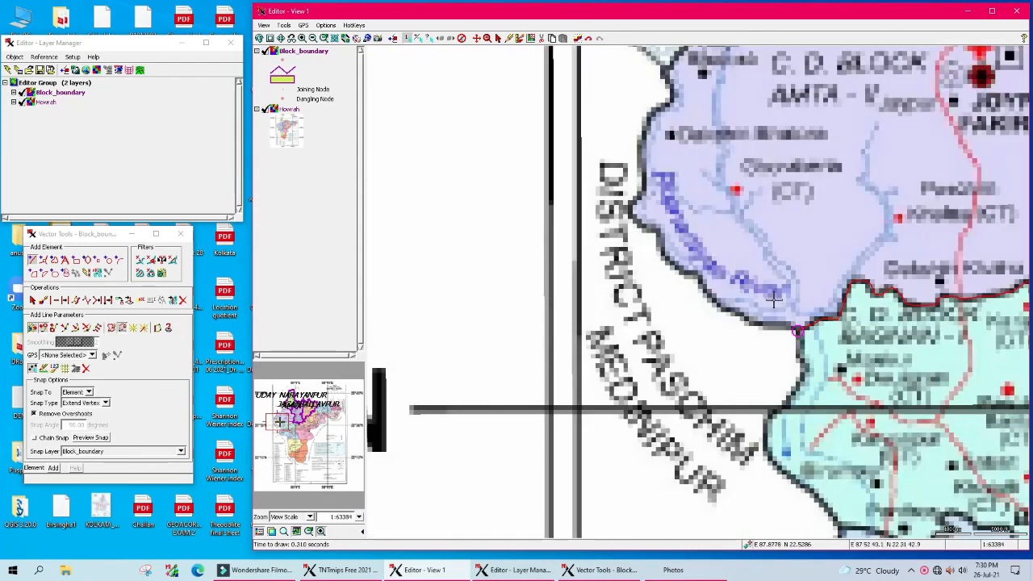
mouse_move(765, 323)
mouse_down()
mouse_move(714, 300)
mouse_move(632, 213)
mouse_up()
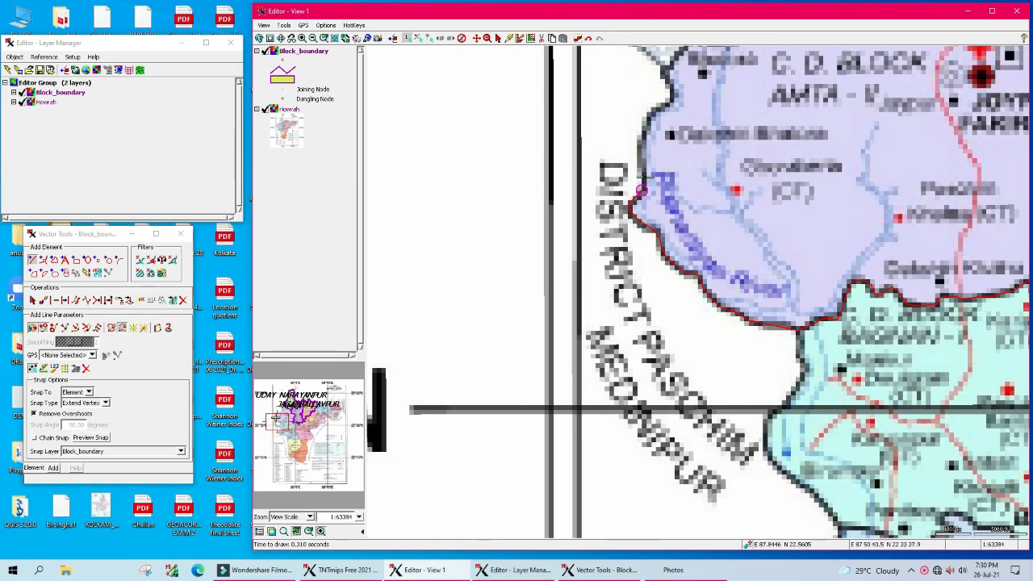
mouse_move(639, 145)
mouse_down()
mouse_move(671, 100)
mouse_move(678, 57)
mouse_up()
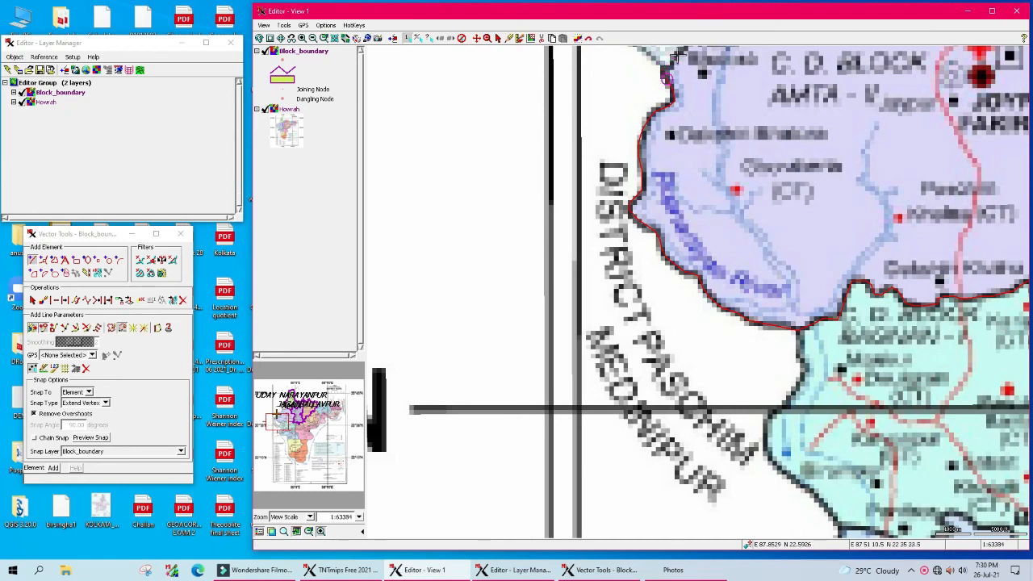
scroll(733, 341, up, 1)
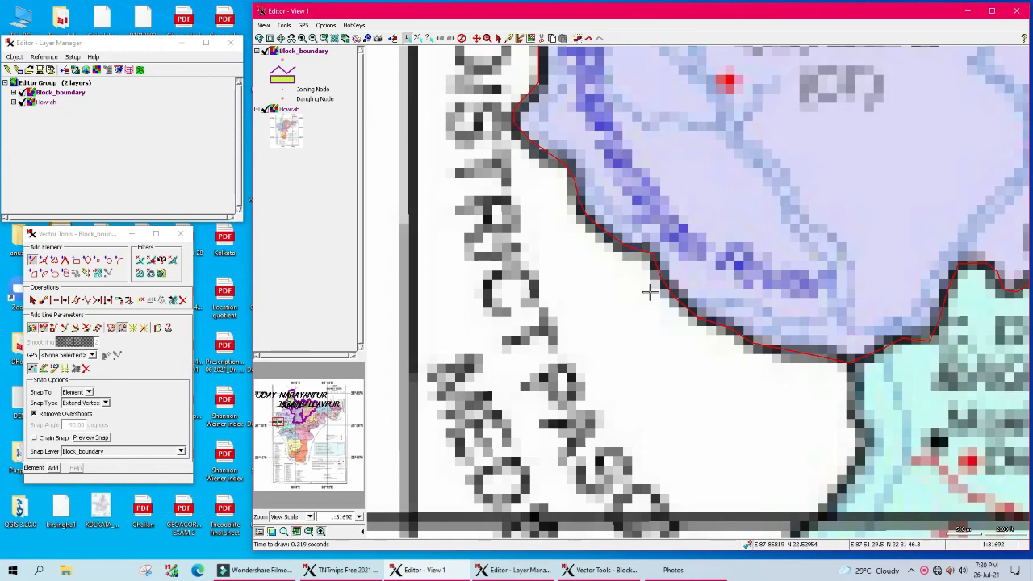
scroll(650, 292, down, 1)
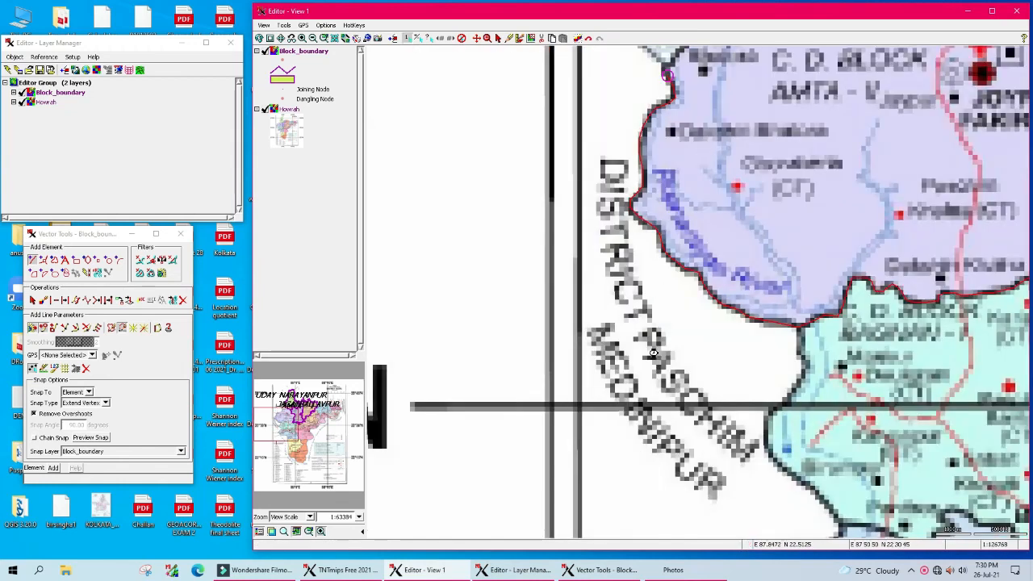
scroll(654, 353, down, 1)
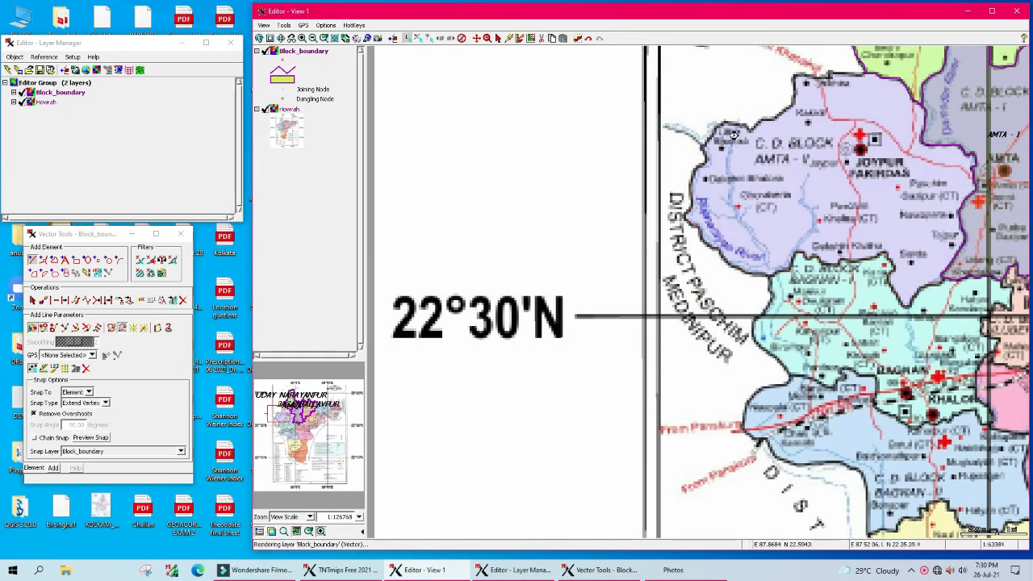
scroll(739, 137, up, 1)
mouse_move(627, 309)
mouse_down()
mouse_move(674, 264)
mouse_move(721, 278)
mouse_move(804, 231)
mouse_move(812, 173)
mouse_move(942, 168)
mouse_up()
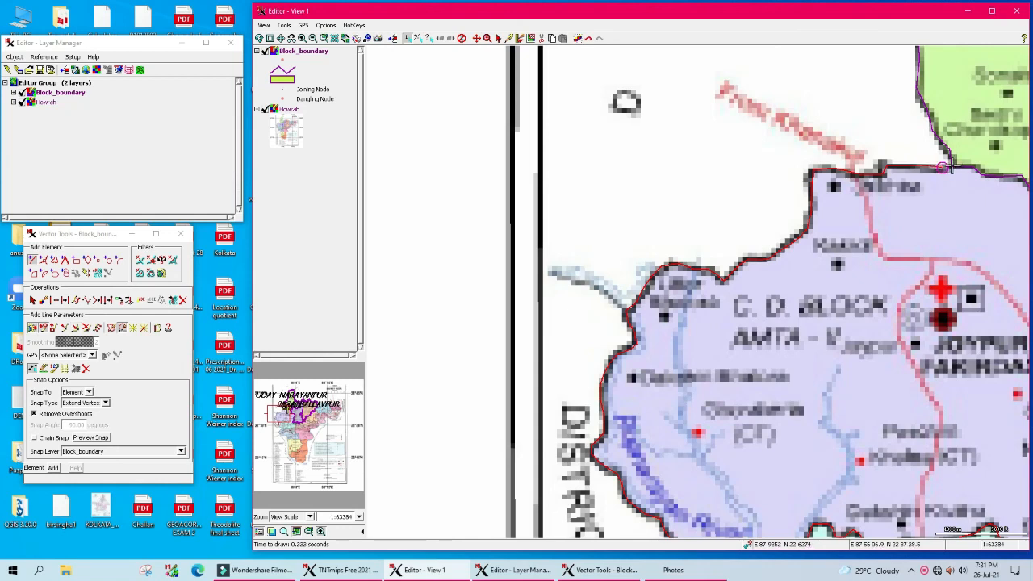
Step: Finish the traced line to close the fourth block polygon, then pan the map
right_click(971, 154)
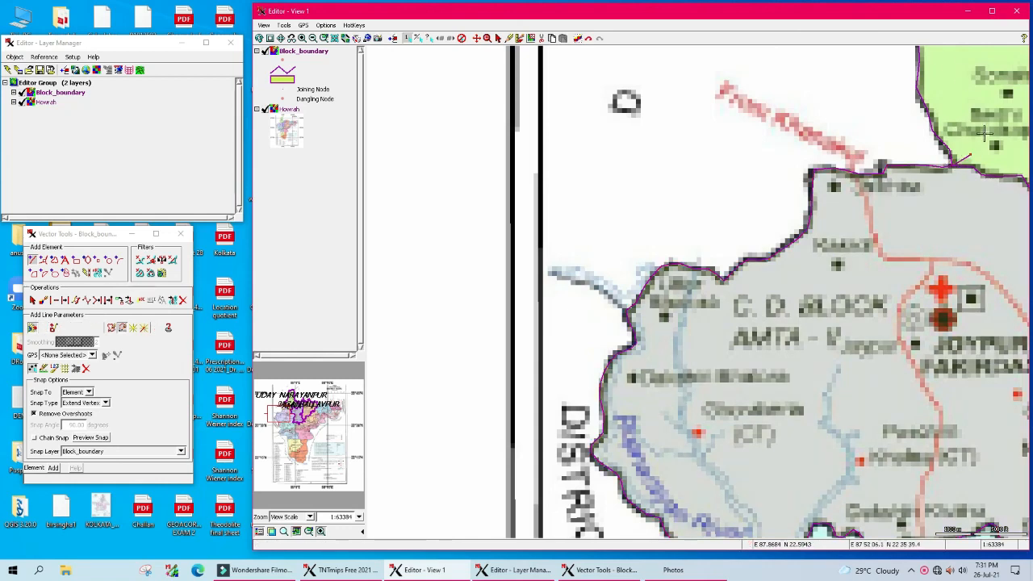
click(476, 38)
drag(888, 319, 617, 257)
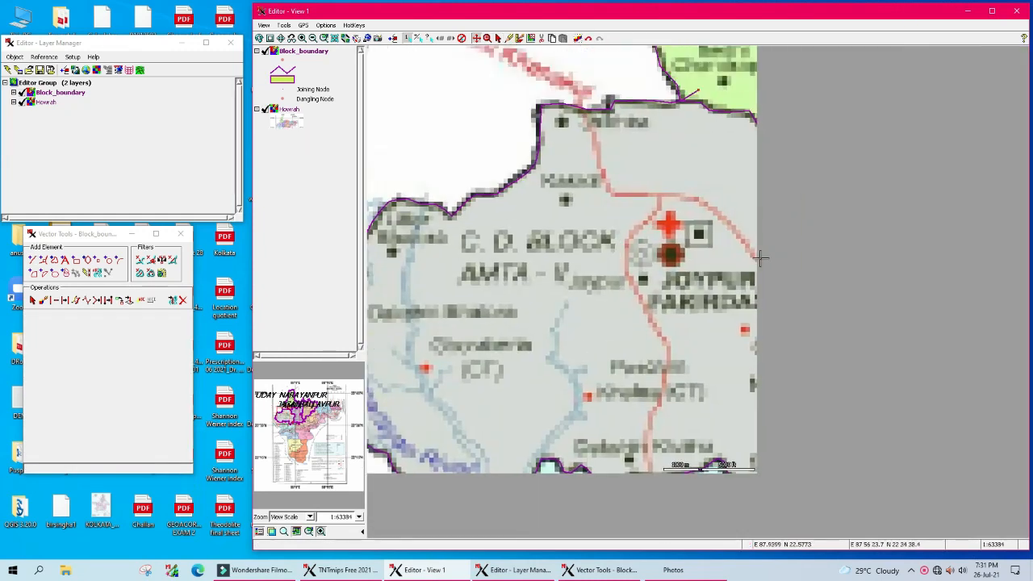
Step: Name the fourth record AMTA - II in the Block_name table and close it
click(14, 92)
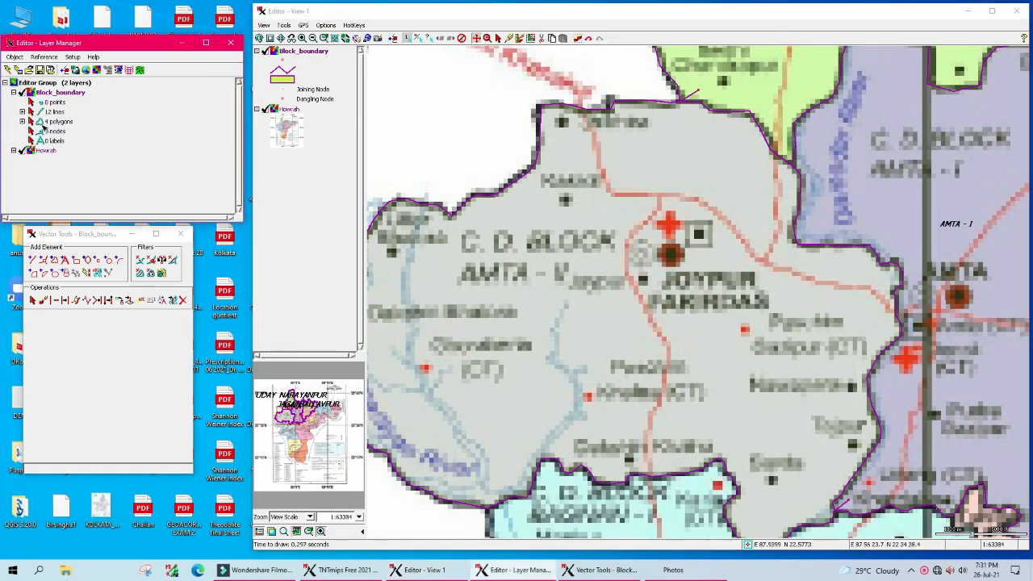
click(22, 121)
double_click(47, 131)
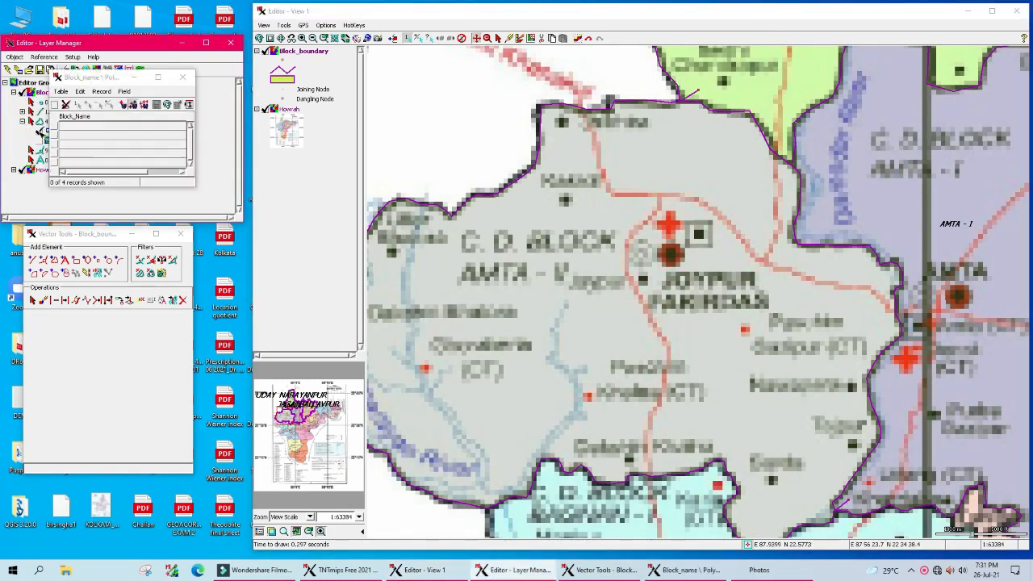
drag(86, 77, 135, 138)
click(191, 168)
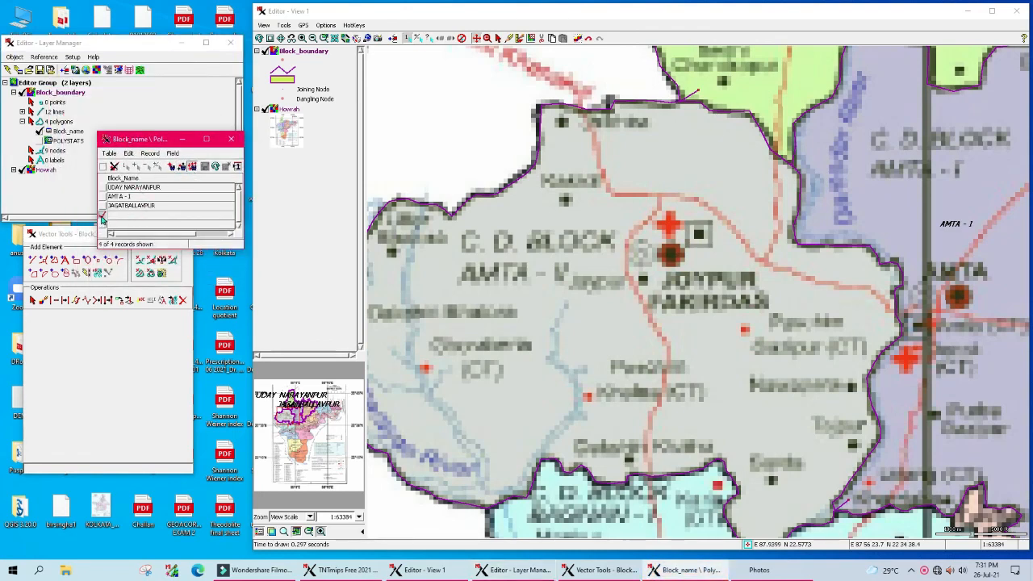
click(130, 215)
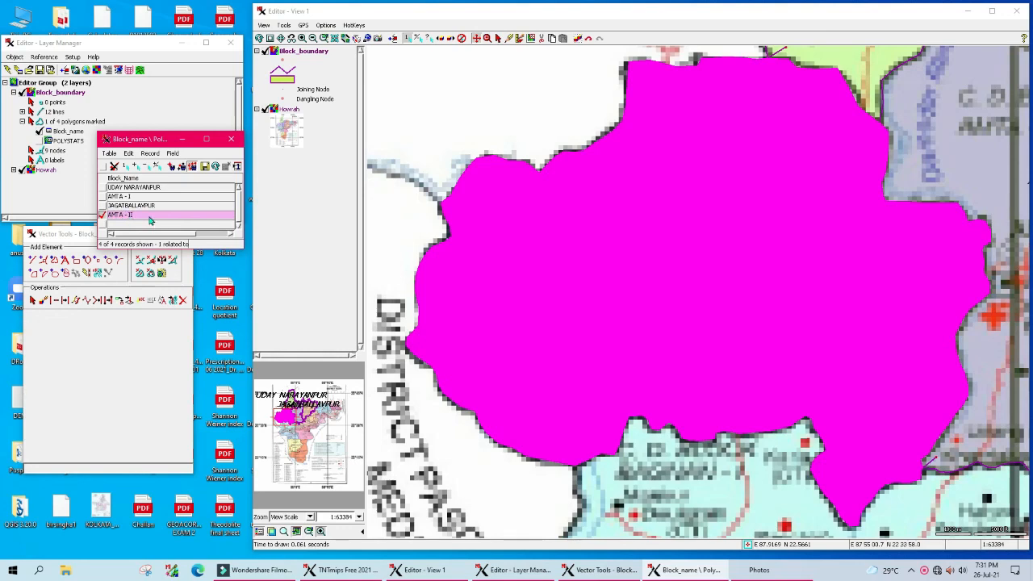
click(149, 169)
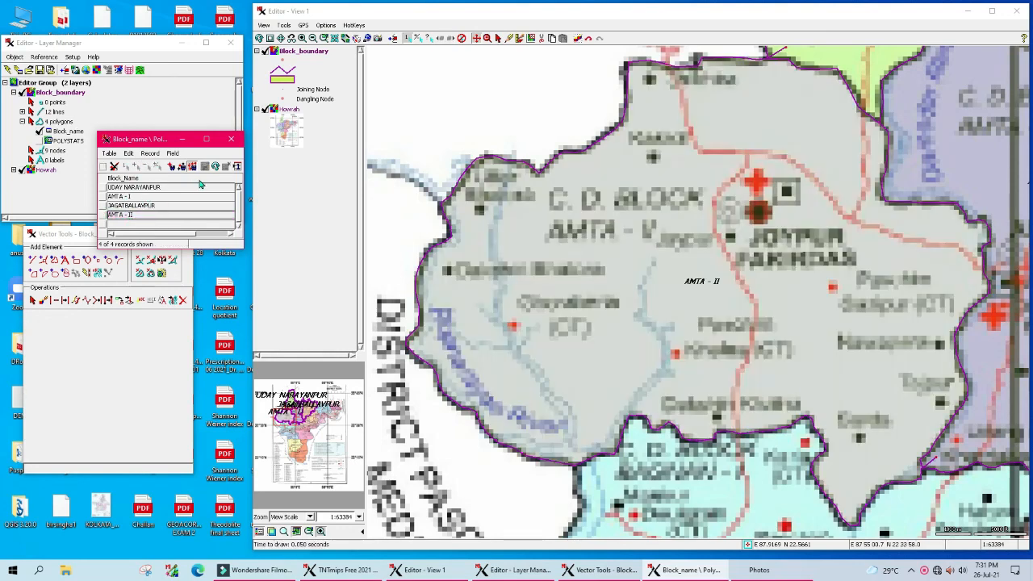
click(232, 140)
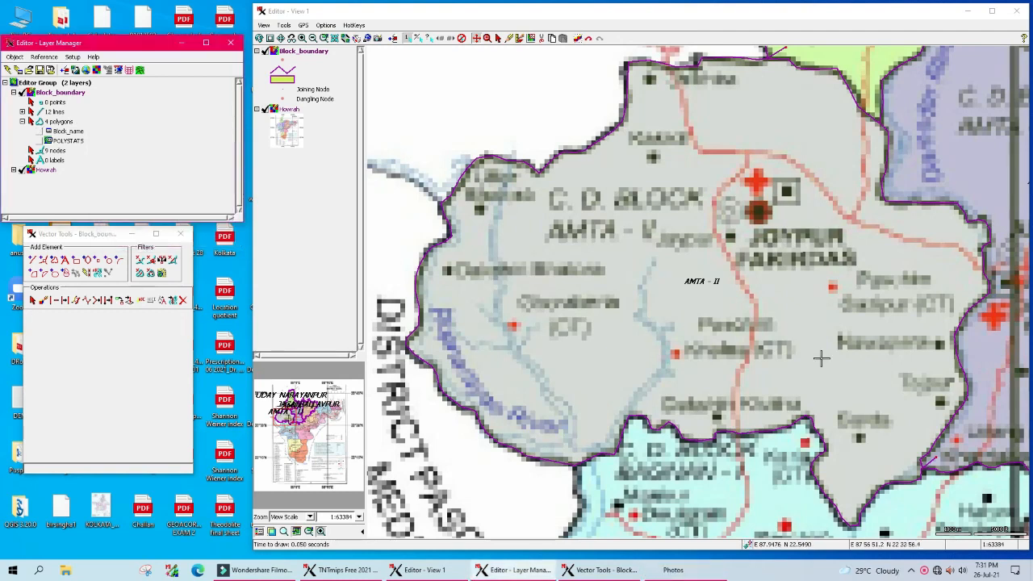
Step: Save Block_boundary over the original object and dismiss the status message
scroll(811, 348, down, 1)
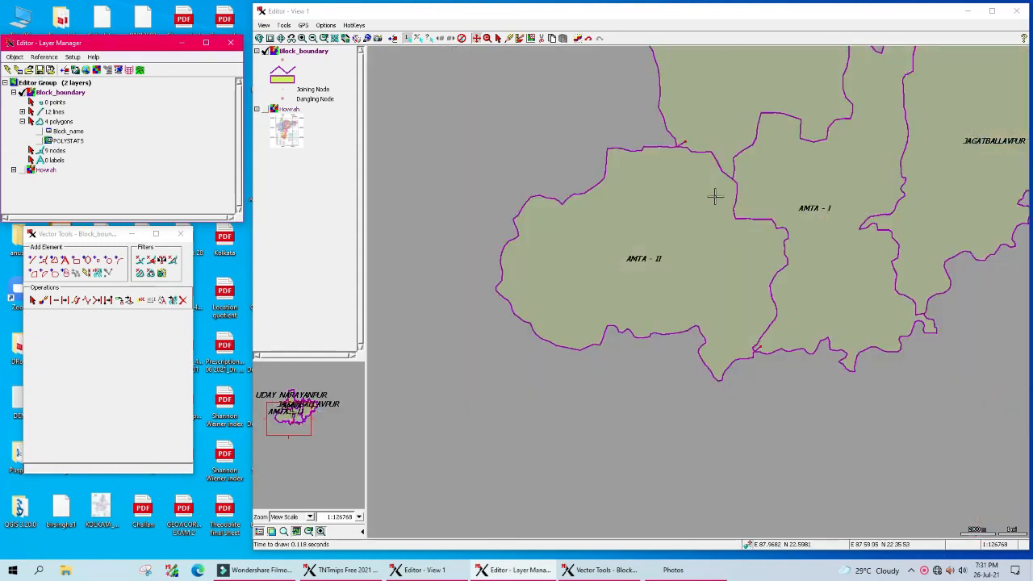
click(39, 70)
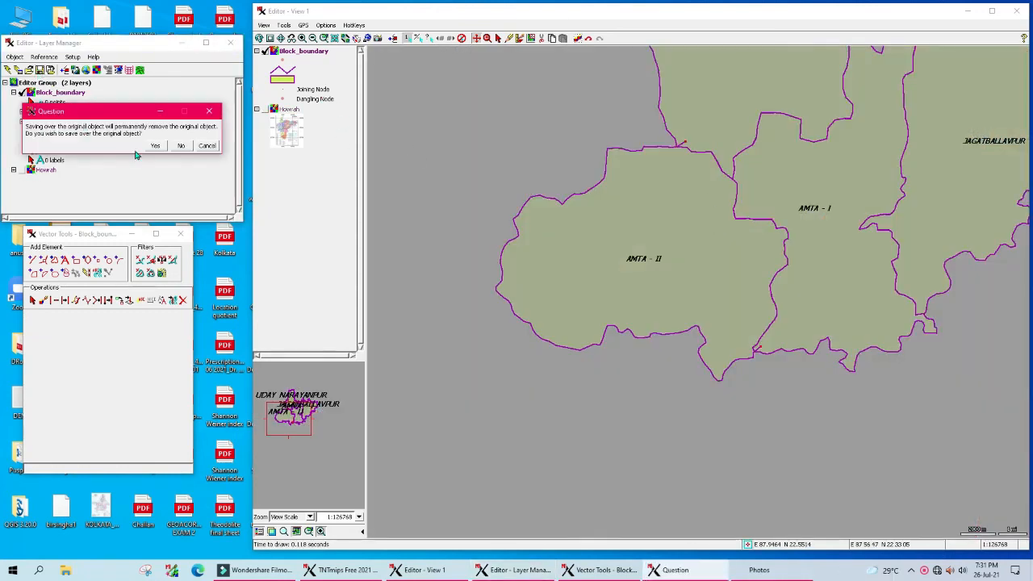
click(157, 146)
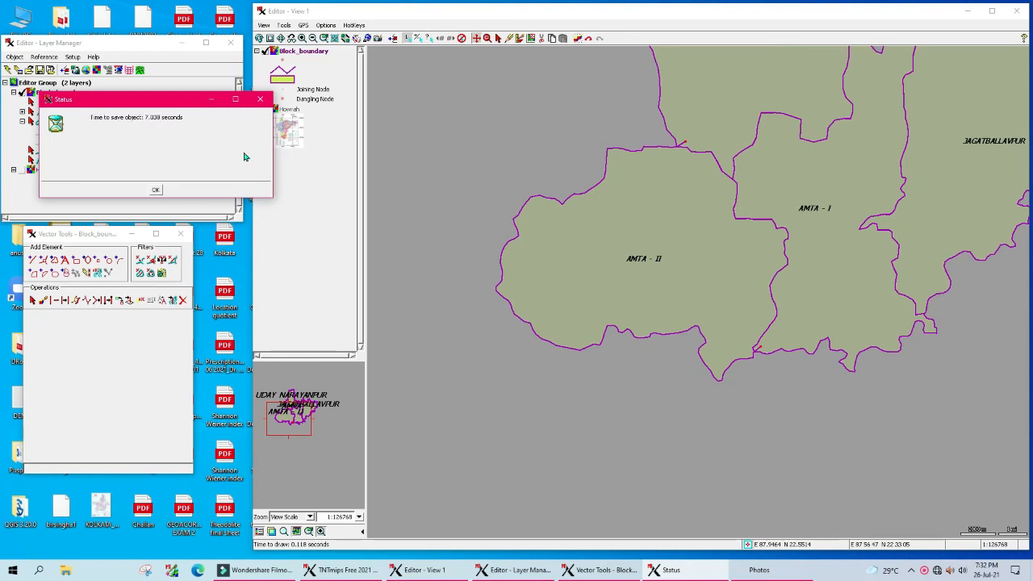
click(159, 191)
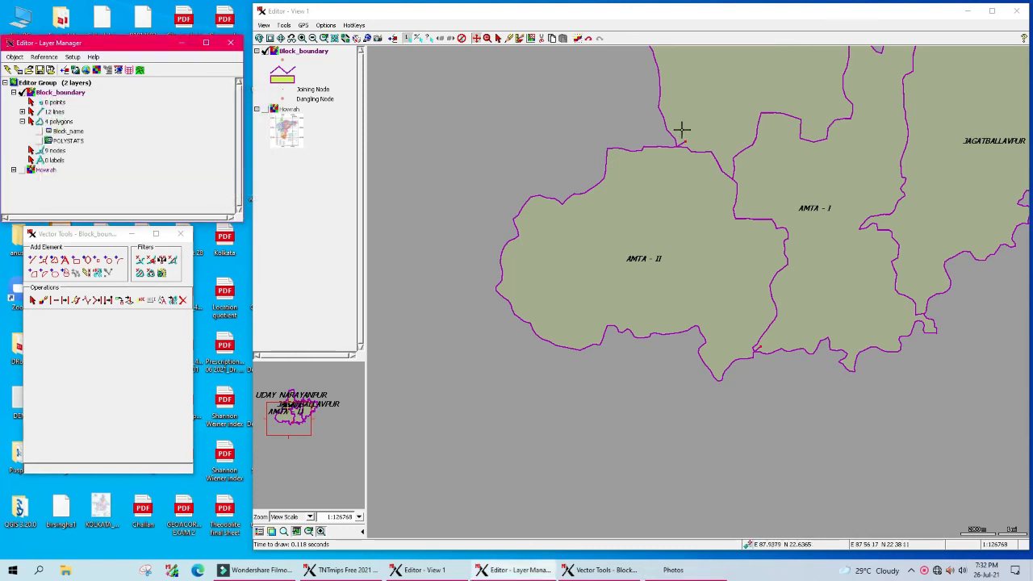
Step: Pan and zoom to bring the red dangling stub into view
click(477, 40)
drag(795, 212, 621, 324)
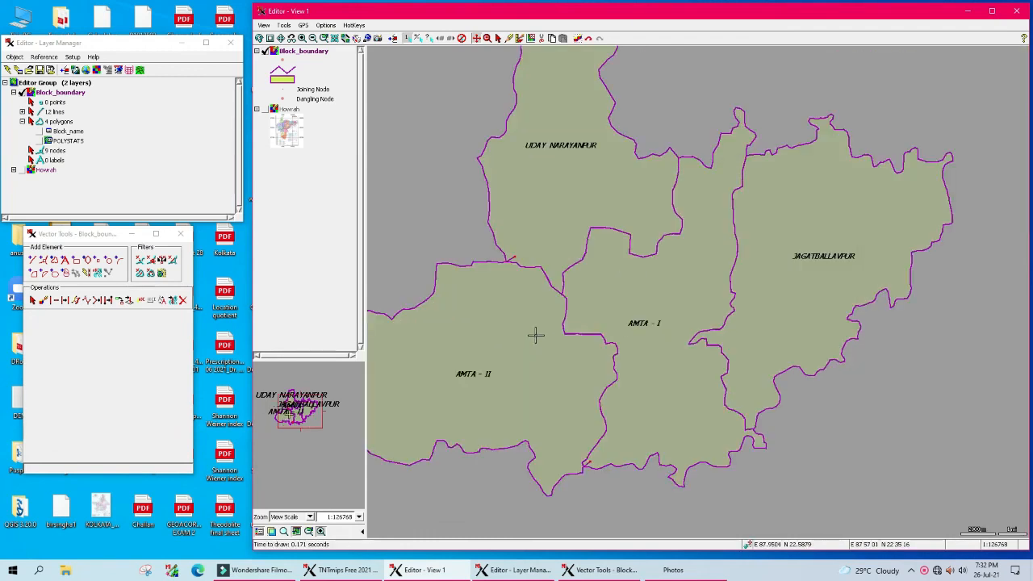
scroll(537, 333, up, 1)
drag(692, 233, 671, 326)
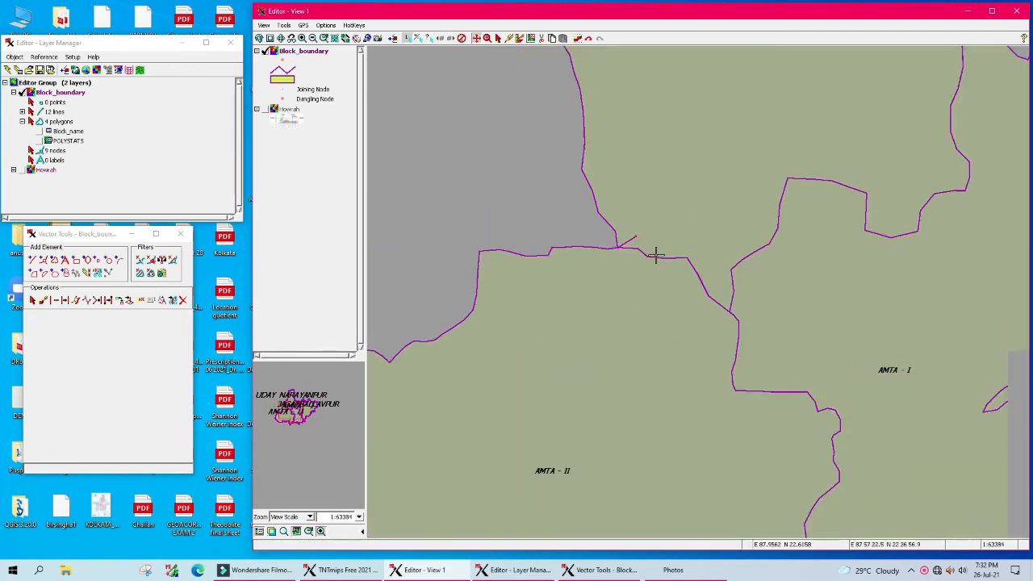
Step: Mark the first dangling line stub and delete it
click(34, 300)
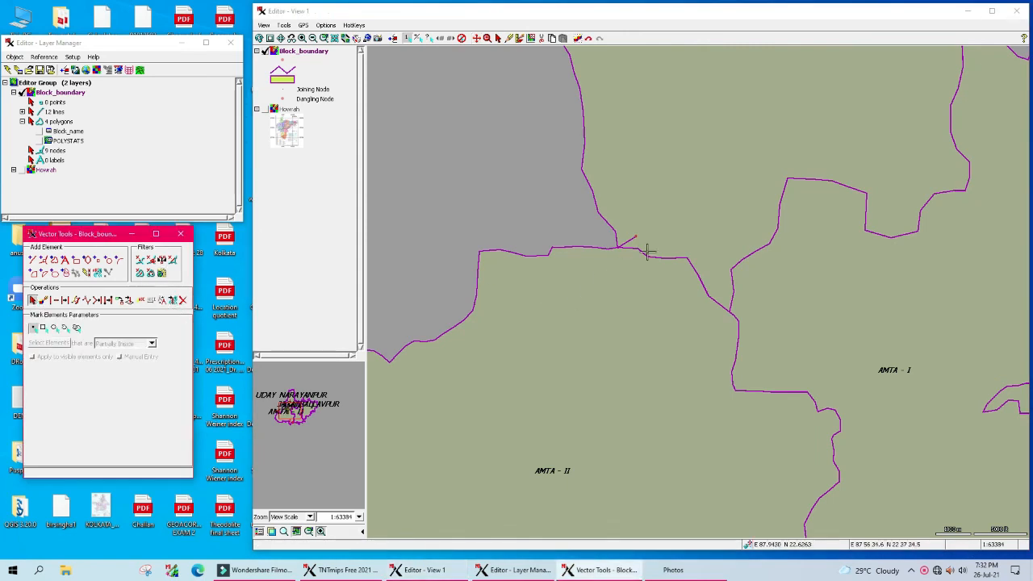
click(627, 239)
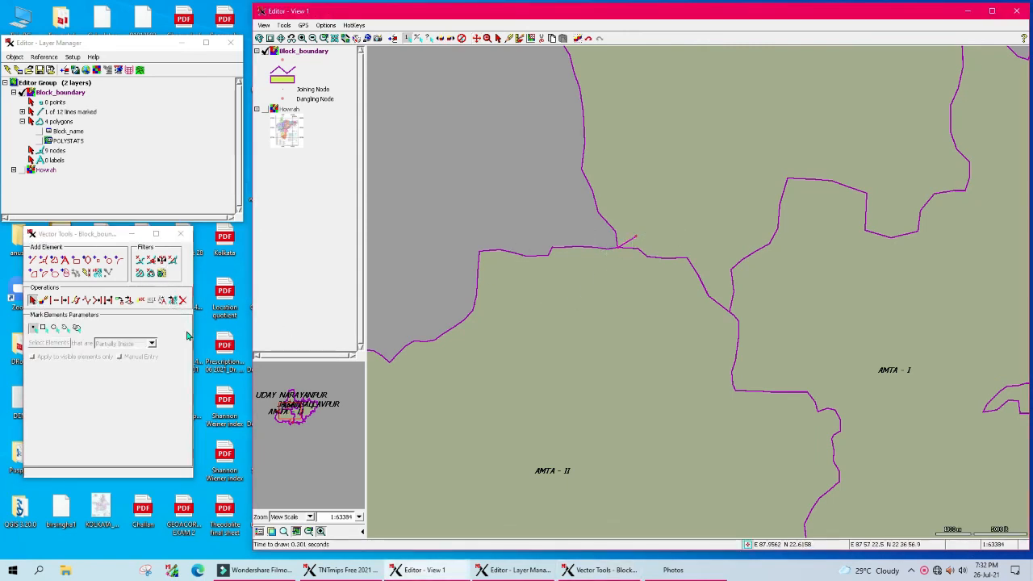
click(182, 300)
click(107, 315)
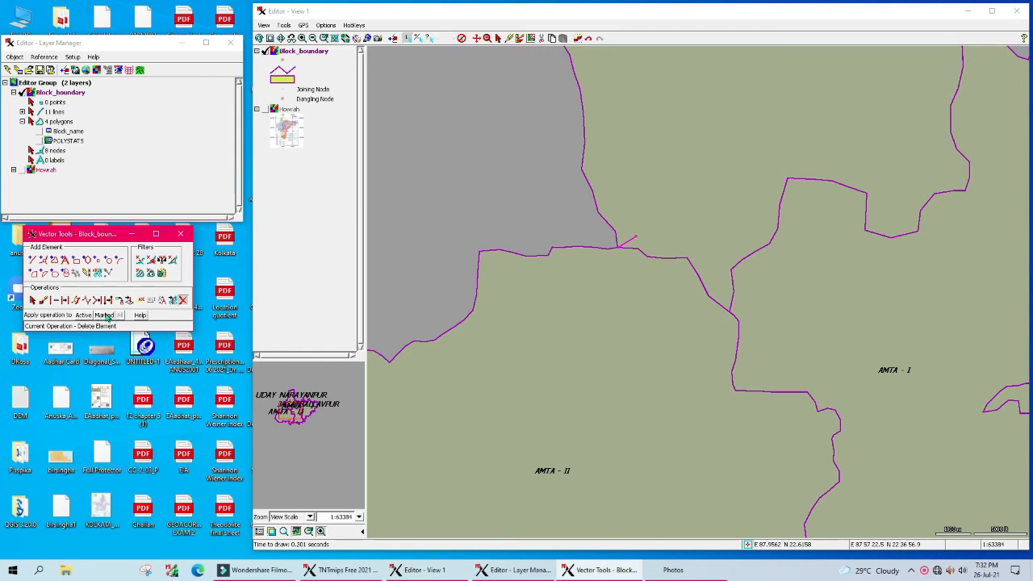
Step: Find the second dangling stub, mark it, and delete it
click(477, 38)
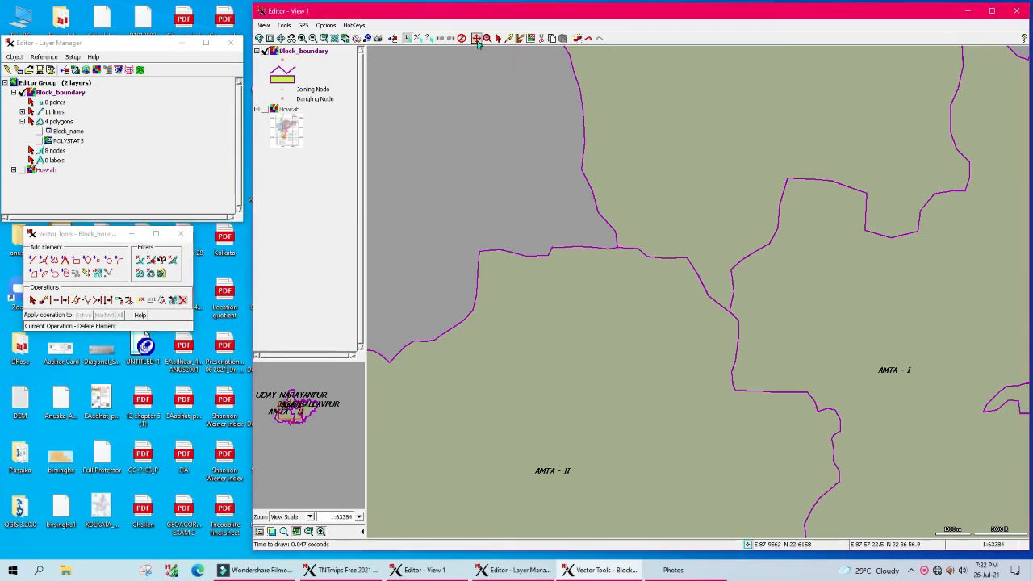
drag(811, 414, 585, 200)
drag(613, 422, 667, 314)
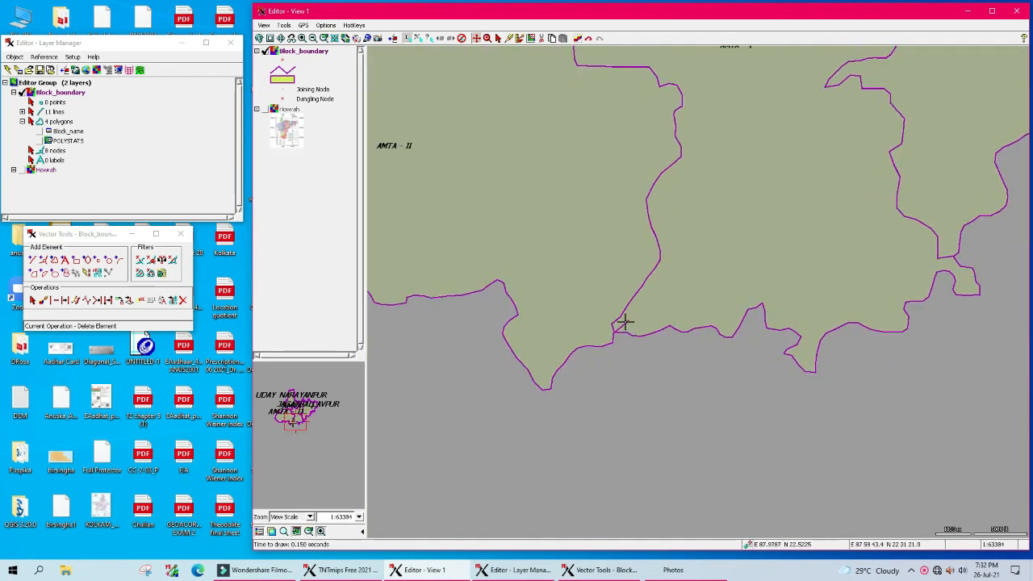
click(32, 301)
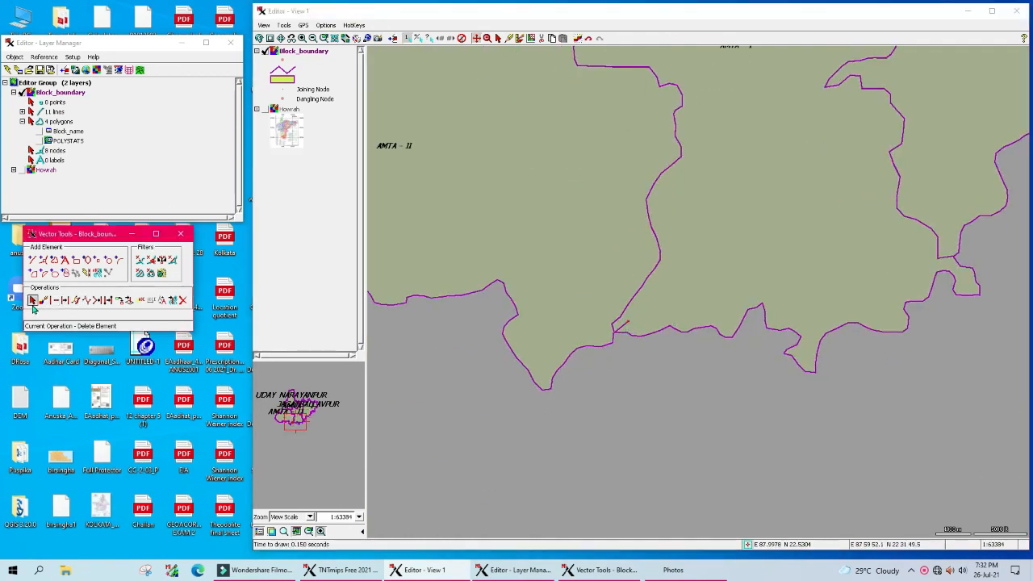
click(624, 325)
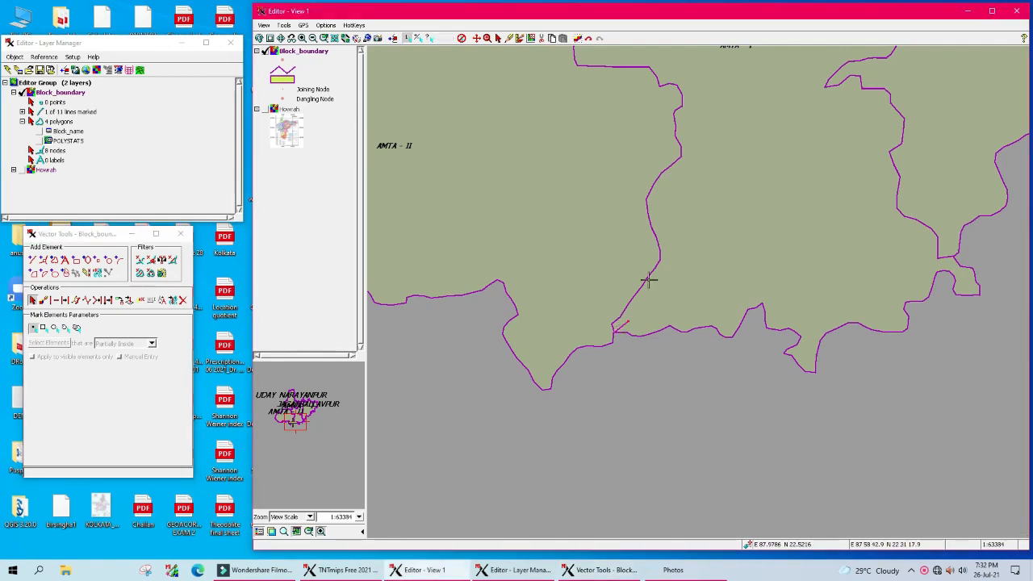
click(183, 301)
click(104, 316)
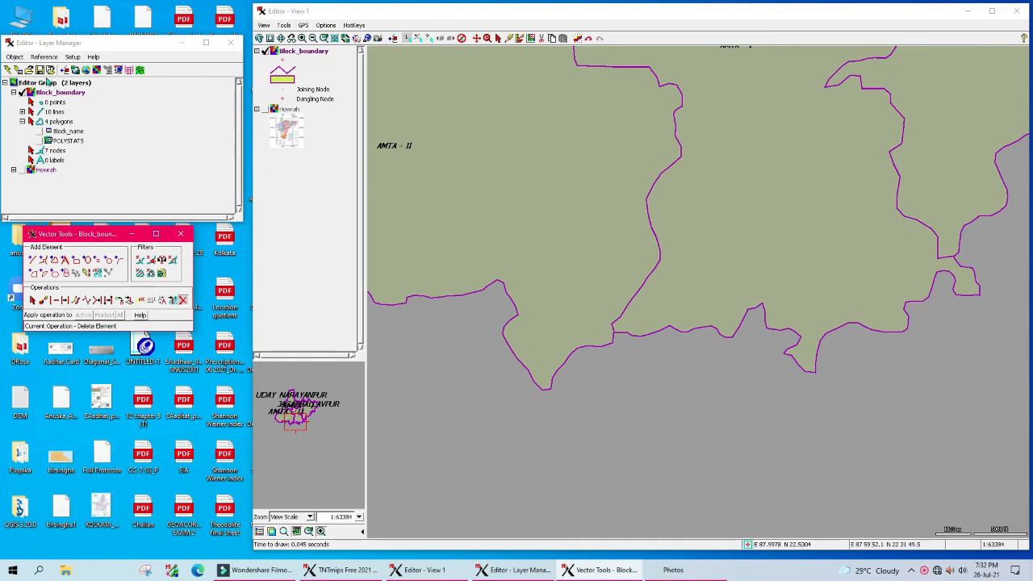
Step: Save the cleaned Block_boundary layer and zoom out to show all four blocks
click(40, 69)
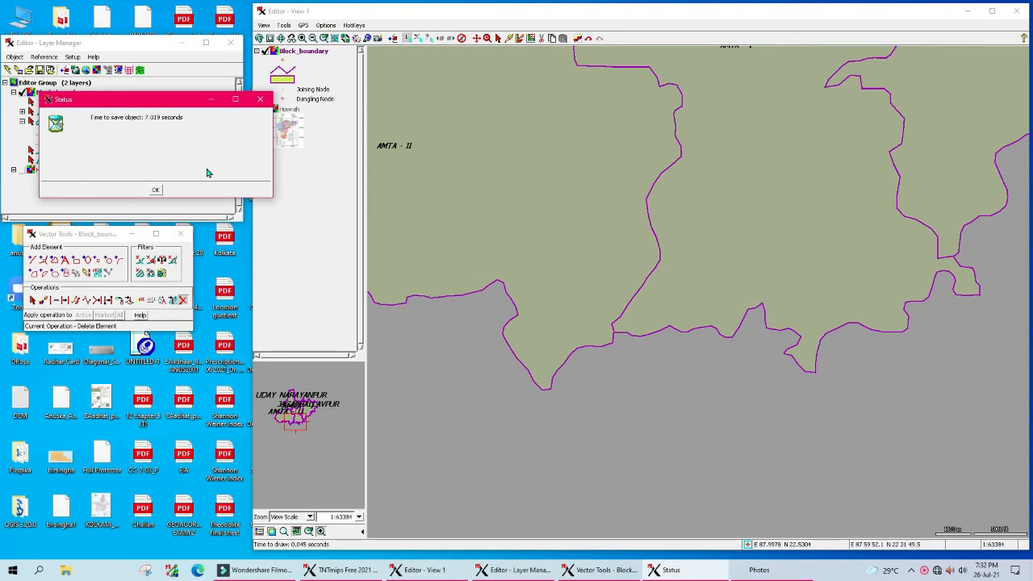
click(156, 191)
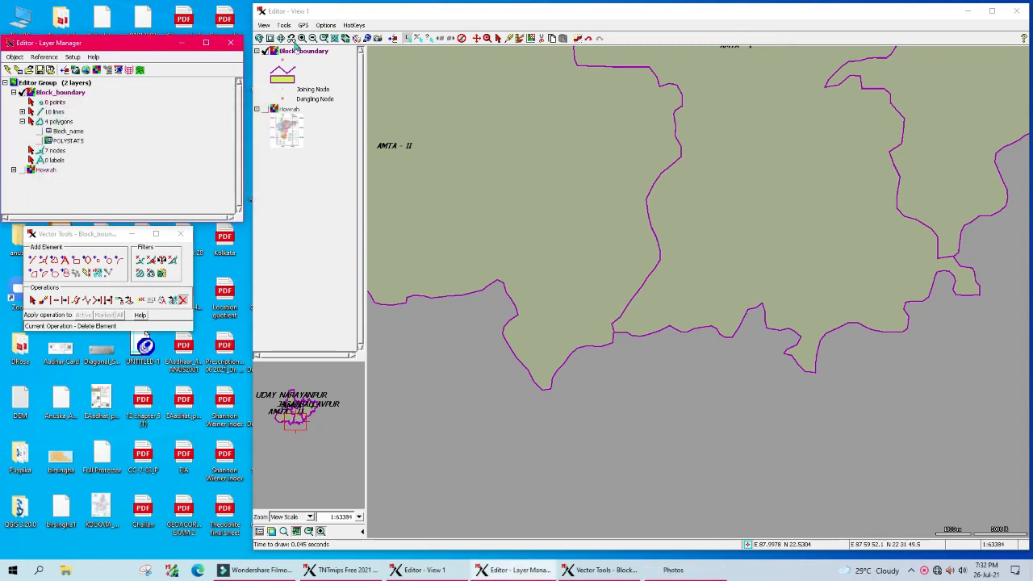
click(280, 38)
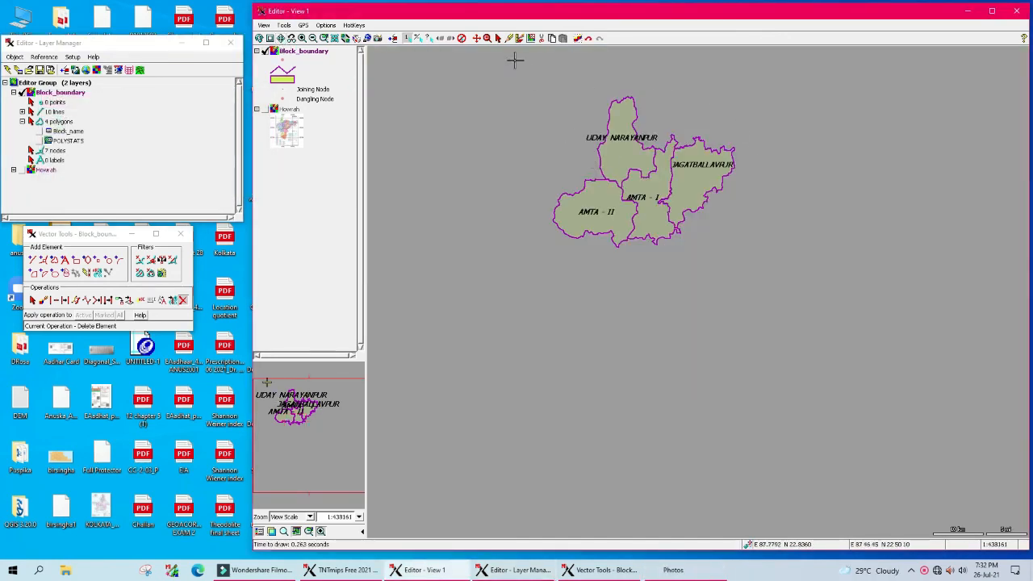
click(476, 38)
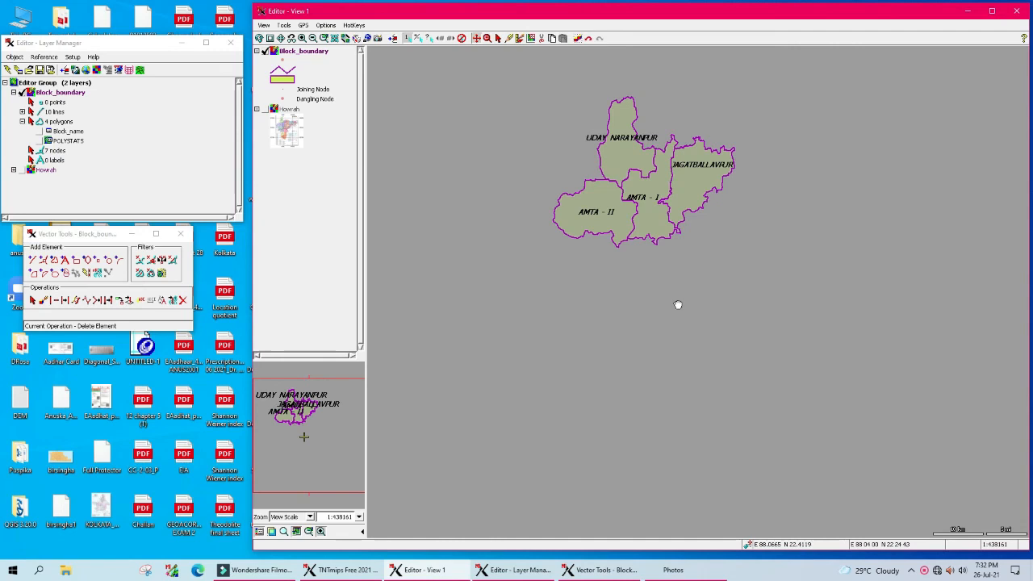
scroll(655, 153, up, 1)
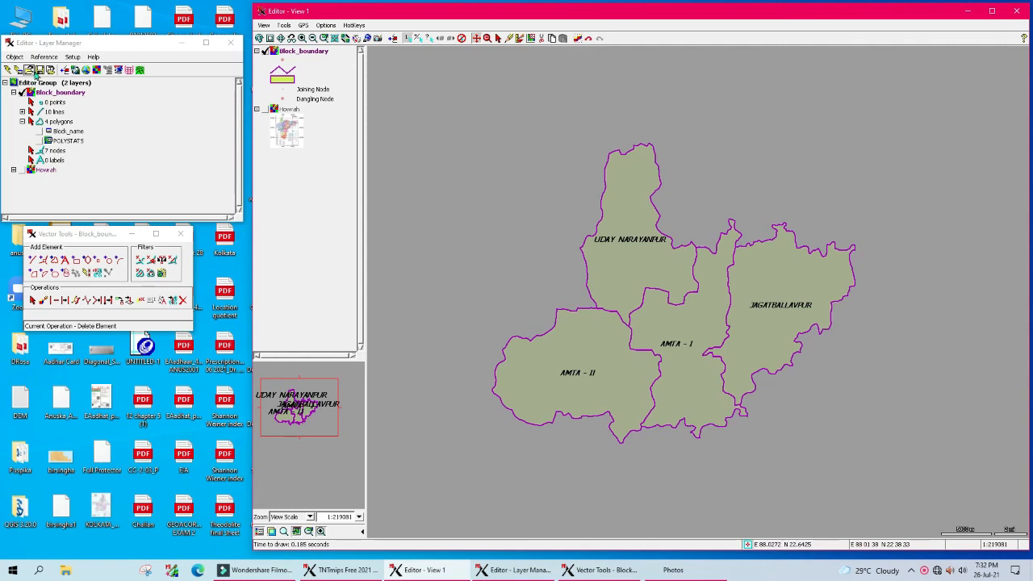
click(39, 71)
click(122, 151)
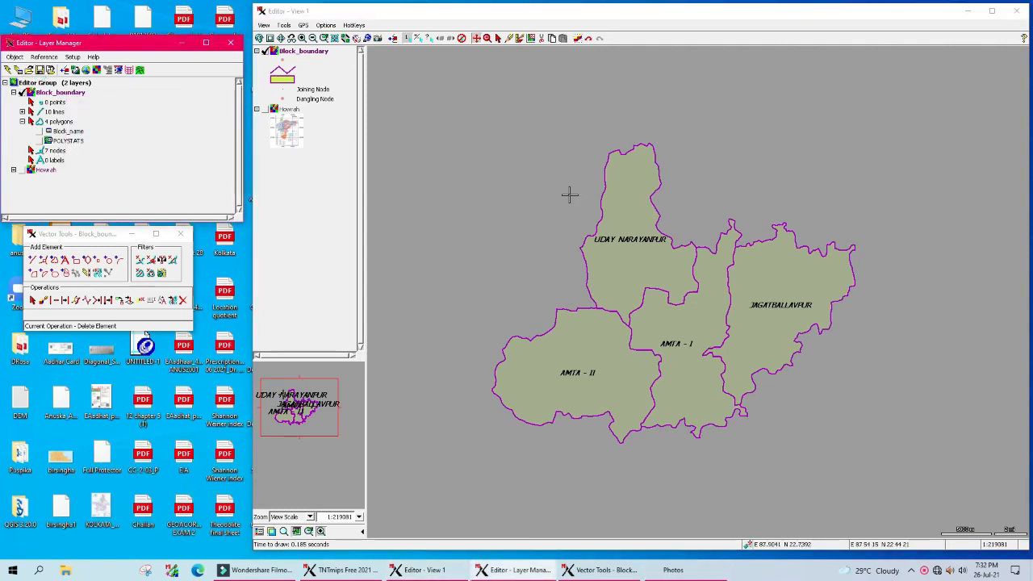